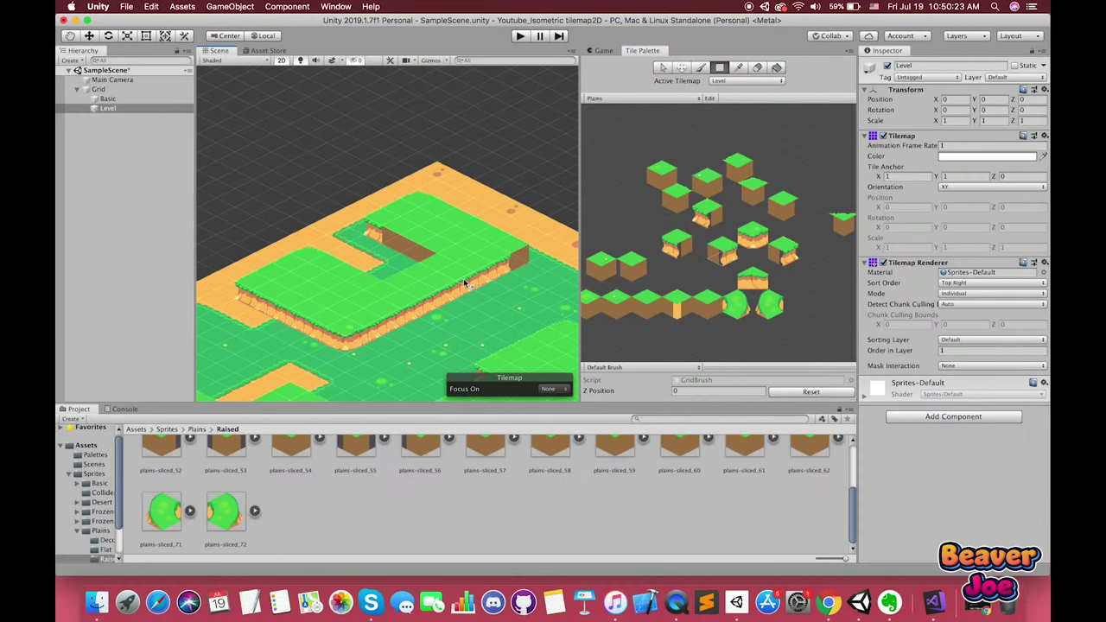
Paint raised grass tiles at the platform's front edge on the Level tilemap and pick another raised tile from the Plains palette
{"action": "left_click", "coordinate": [438, 318]}
{"action": "left_click_drag", "start_coordinate": [495, 309], "coordinate": [479, 313]}
{"action": "left_click", "coordinate": [735, 261]}
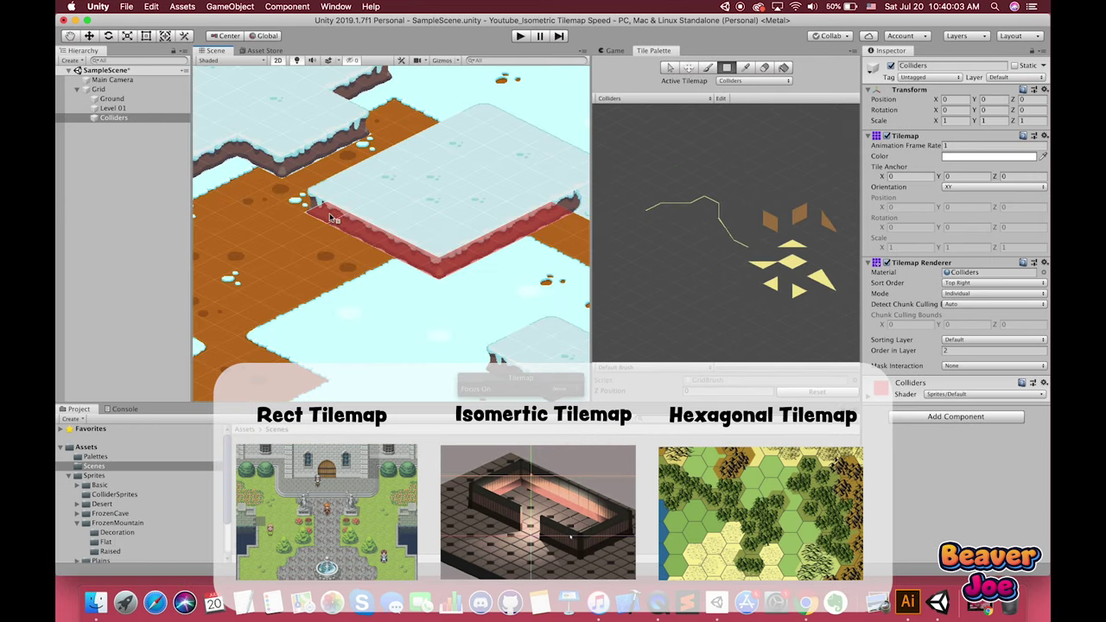
Look over the collider tiles along the front edges of the raised snow platforms
{"action": "middle_click_drag", "start_coordinate": [432, 225], "coordinate": [461, 203]}
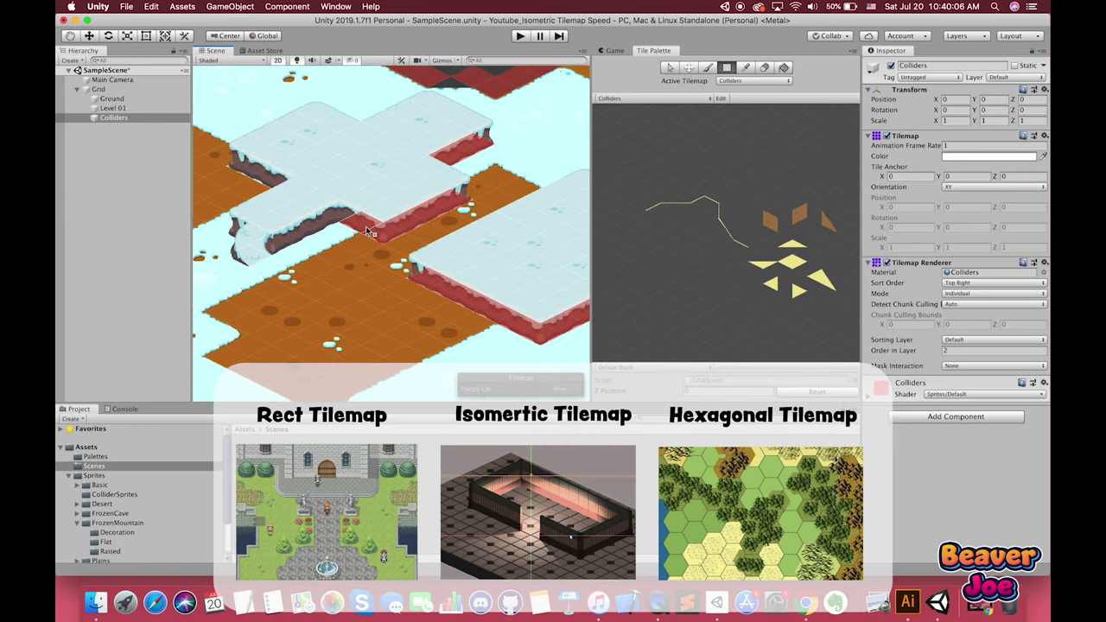
{"action": "scroll", "coordinate": [299, 232], "scroll_direction": "down", "scroll_amount": 3}
{"action": "scroll", "coordinate": [362, 270], "scroll_direction": "down", "scroll_amount": 3}
{"action": "middle_click_drag", "start_coordinate": [450, 353], "coordinate": [401, 263]}
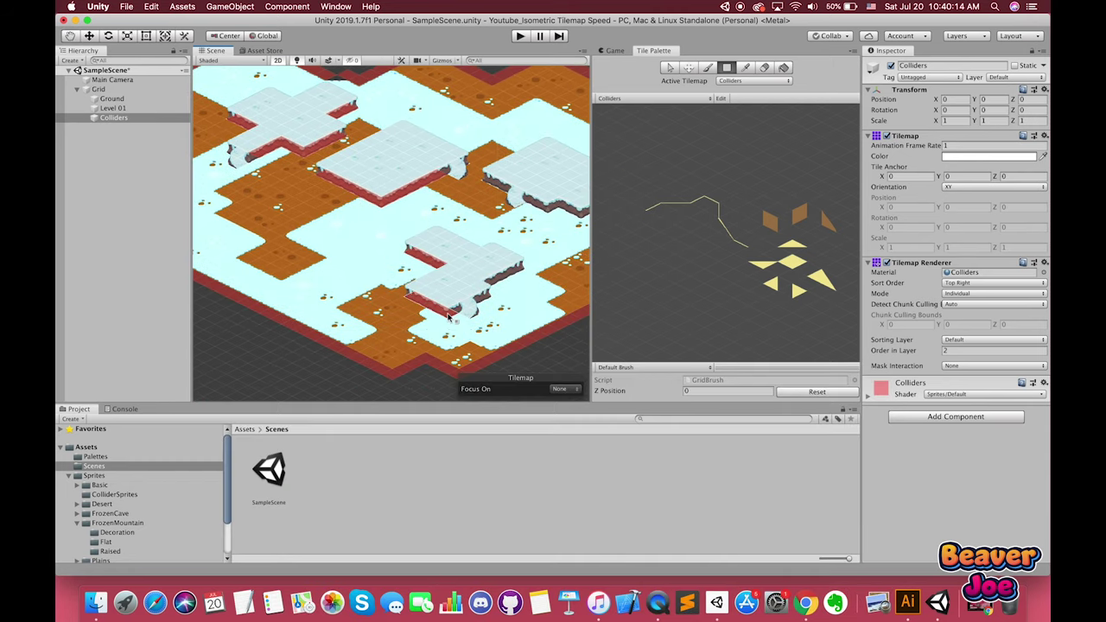
{"action": "middle_click_drag", "start_coordinate": [495, 189], "coordinate": [391, 229]}
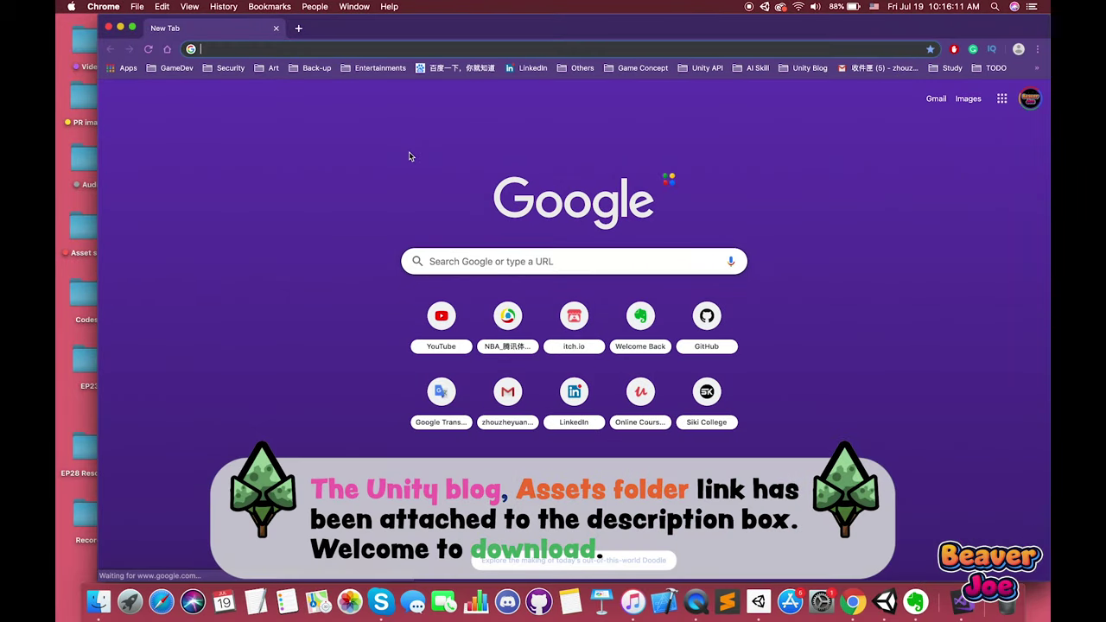
In Chrome, search the web for "uity blog isometric" and open the Unity Blog article "Isometric 2D Environments with Tilemap"
{"action": "type", "text": "uity blog"}
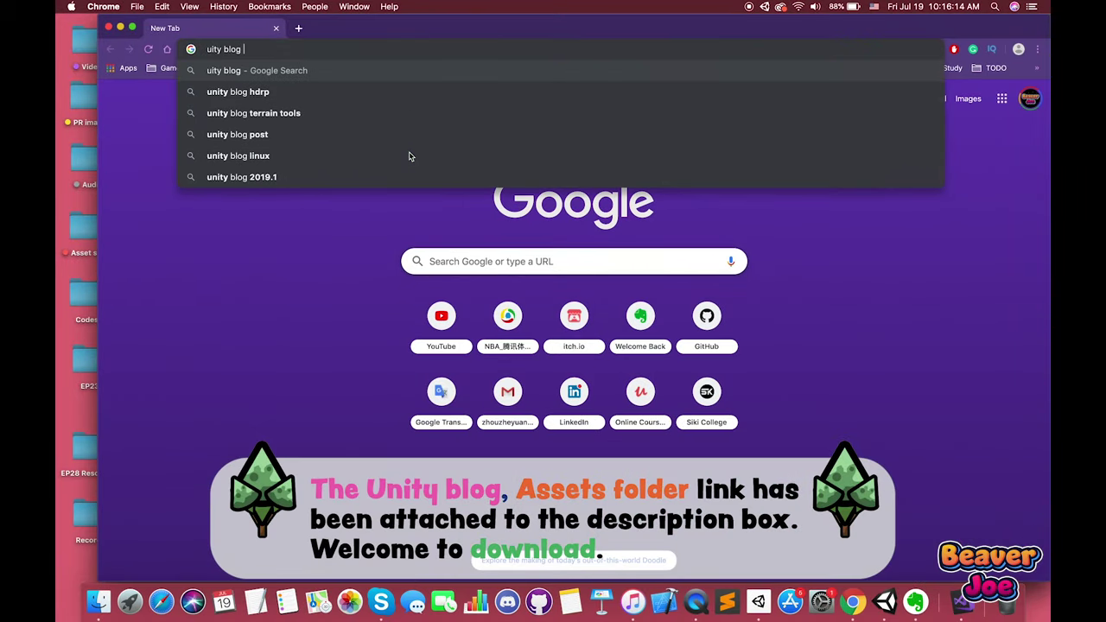
{"action": "type", "text": " isometri"}
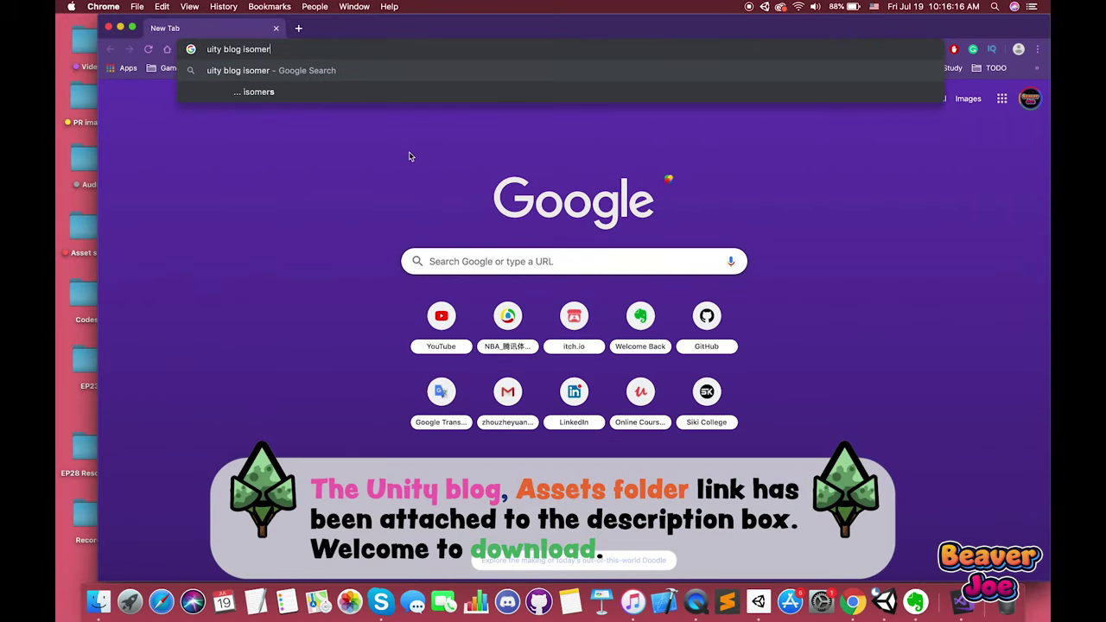
{"action": "type", "text": "c"}
{"action": "key", "text": "Return"}
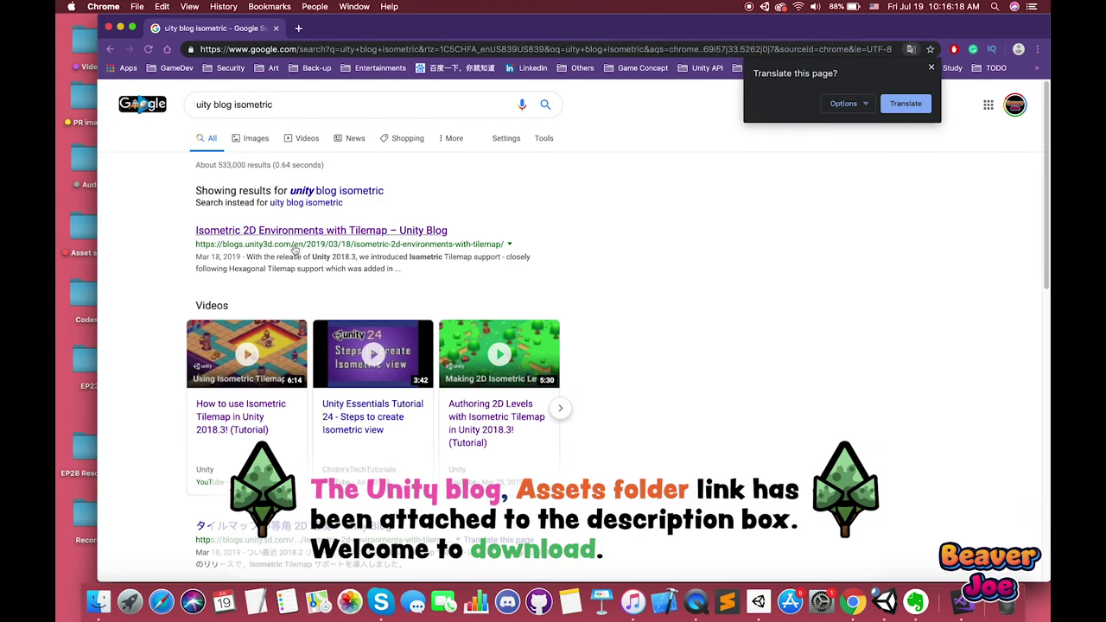
{"action": "left_click", "coordinate": [296, 232]}
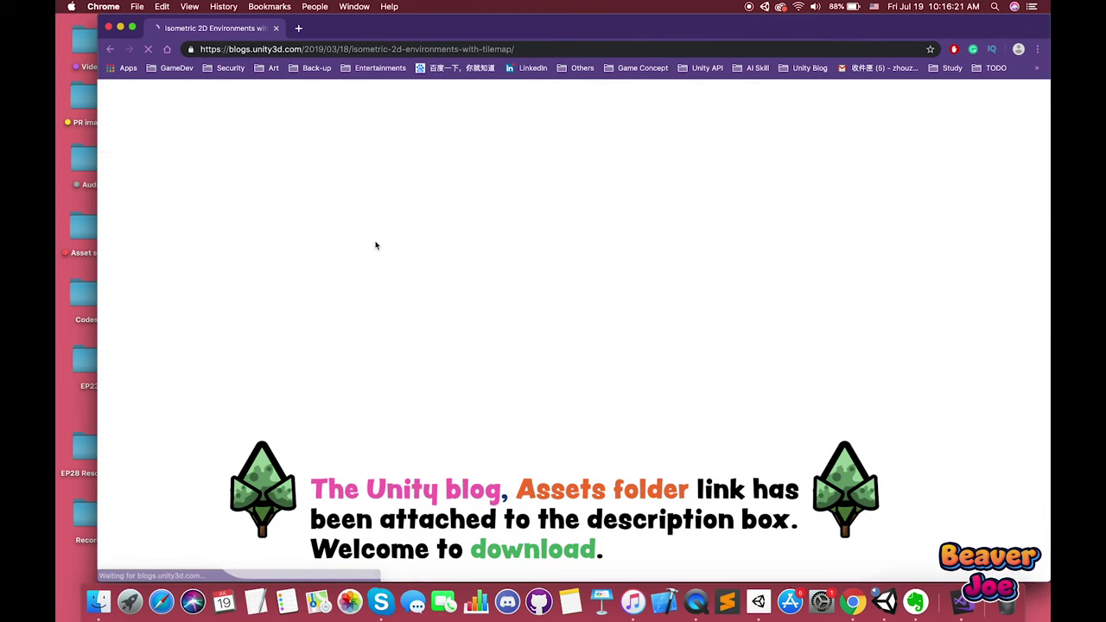
Read through the article from its introduction to the collision and props sections, dismissing the Unity update check on the way
{"action": "scroll", "coordinate": [404, 372], "scroll_direction": "down", "scroll_amount": 10}
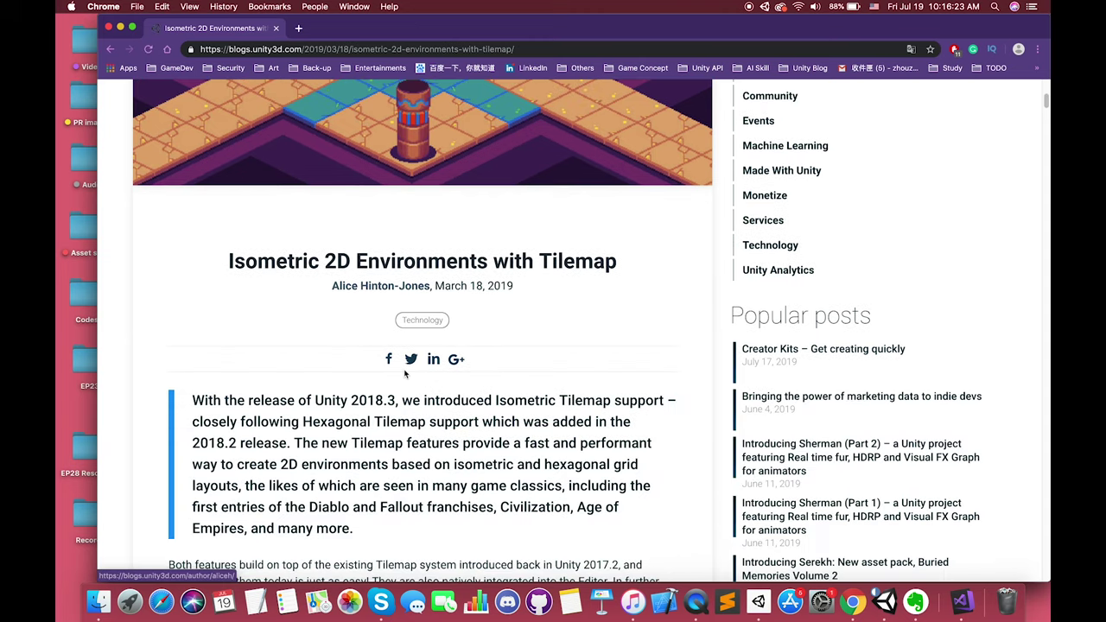
{"action": "scroll", "coordinate": [405, 373], "scroll_direction": "down", "scroll_amount": 15}
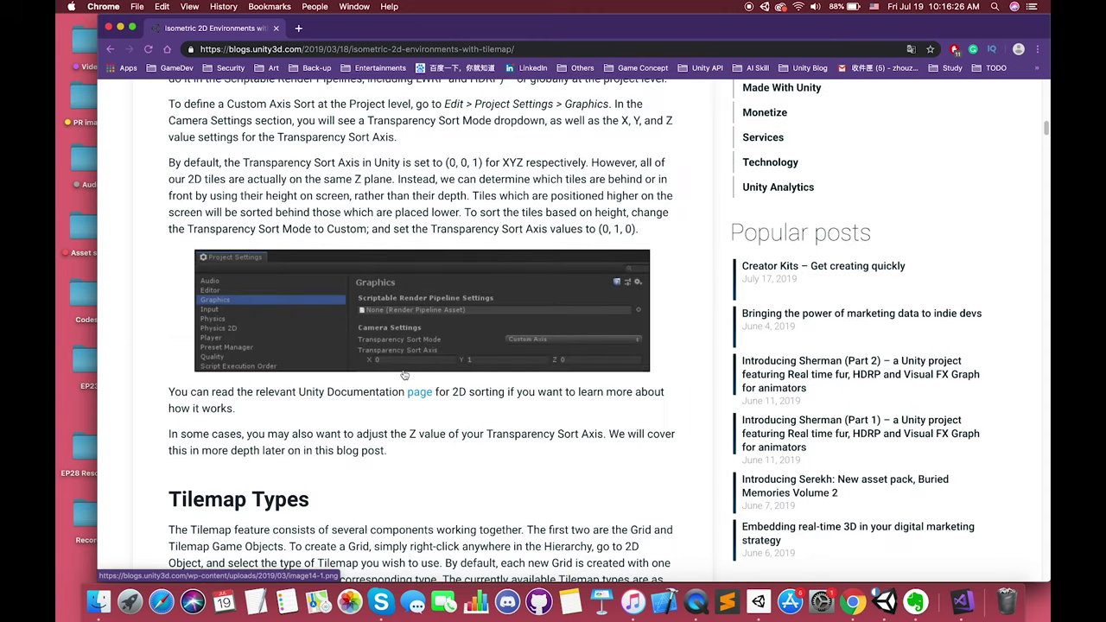
{"action": "scroll", "coordinate": [399, 378], "scroll_direction": "down", "scroll_amount": 20}
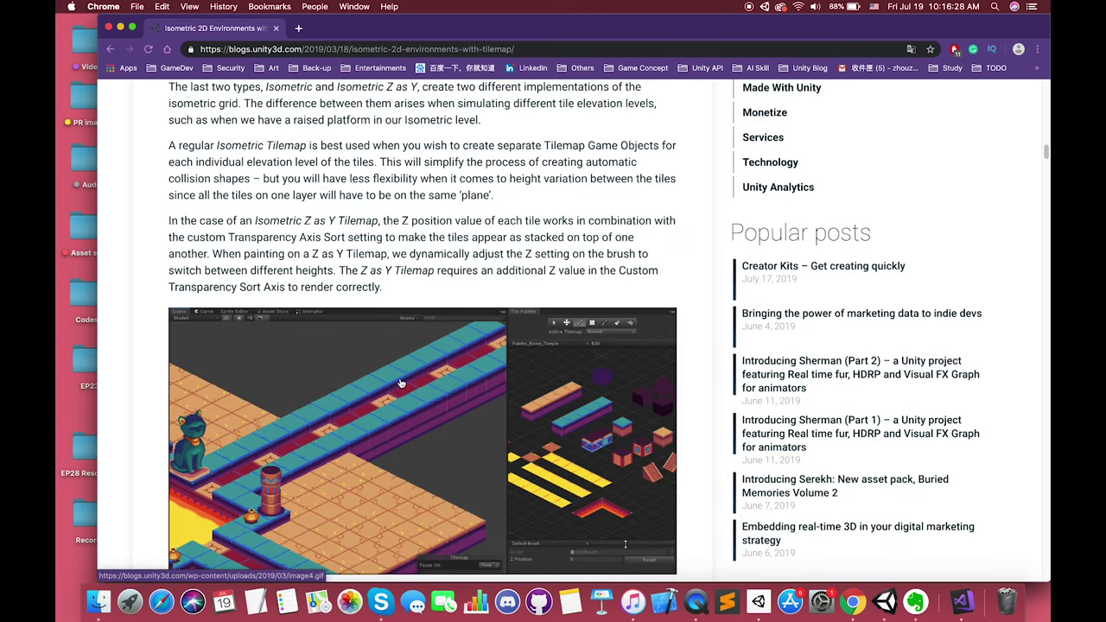
{"action": "scroll", "coordinate": [399, 386], "scroll_direction": "down", "scroll_amount": 12}
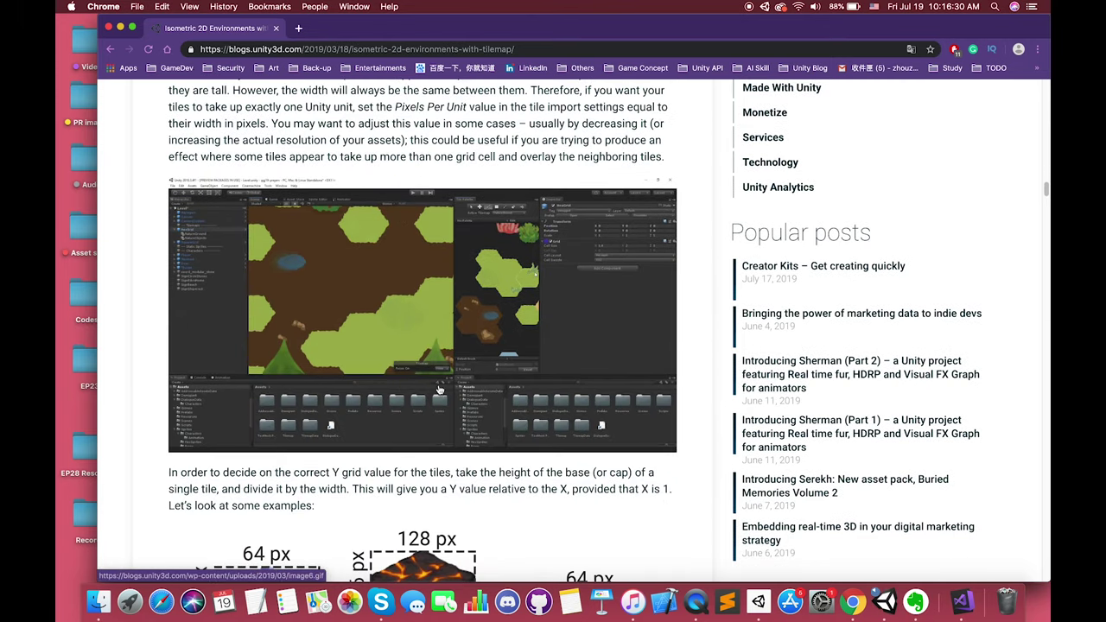
{"action": "scroll", "coordinate": [423, 395], "scroll_direction": "down", "scroll_amount": 10}
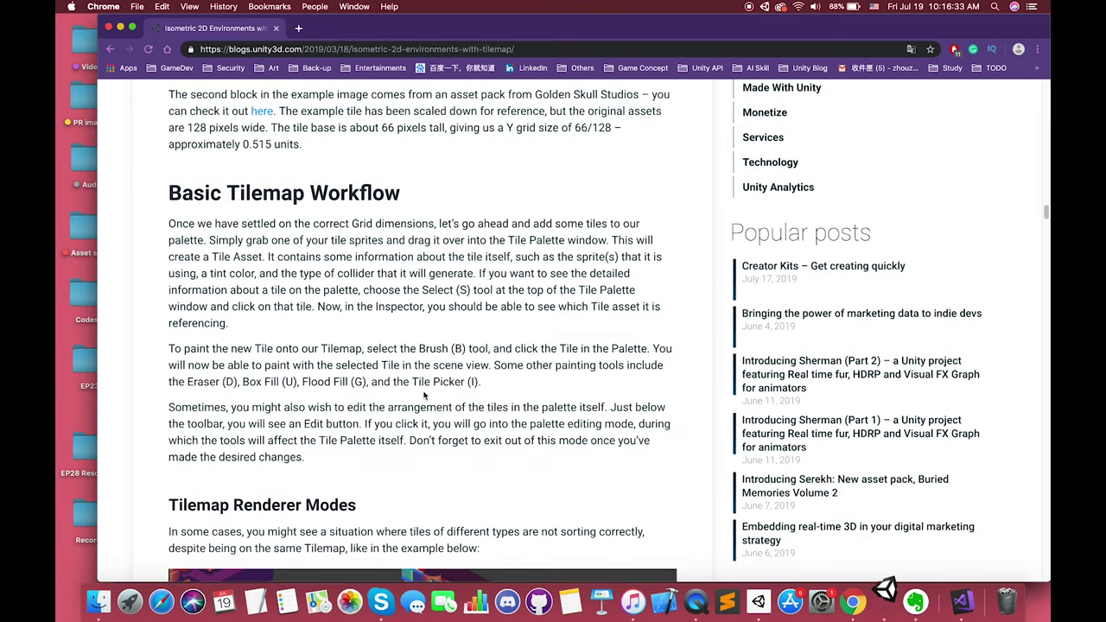
{"action": "scroll", "coordinate": [423, 395], "scroll_direction": "down", "scroll_amount": 5}
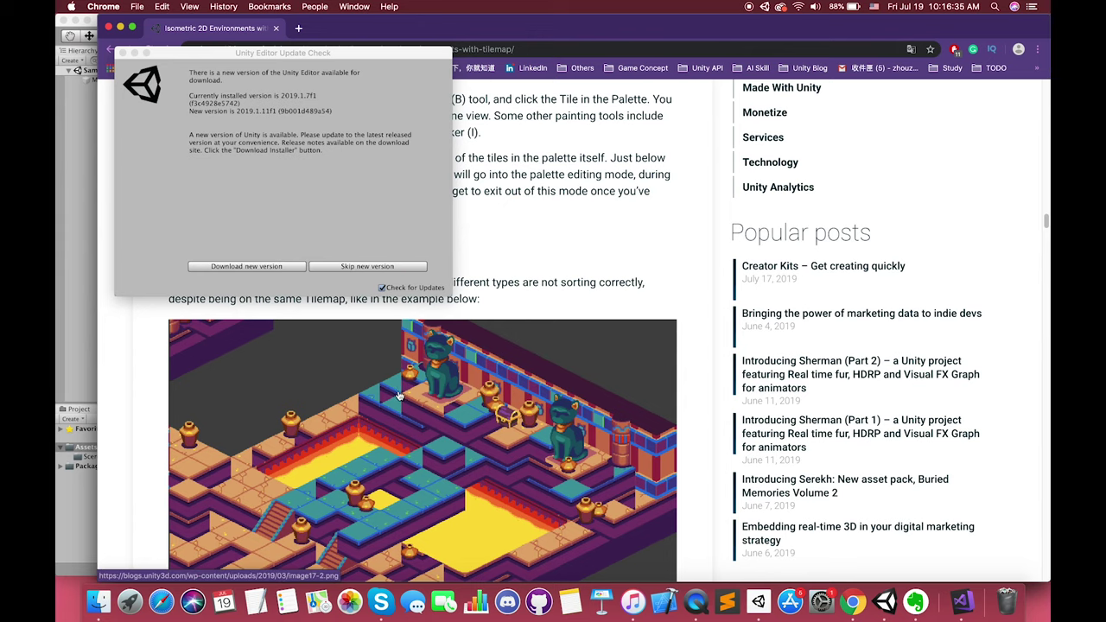
{"action": "left_click", "coordinate": [121, 53]}
{"action": "scroll", "coordinate": [383, 365], "scroll_direction": "down", "scroll_amount": 10}
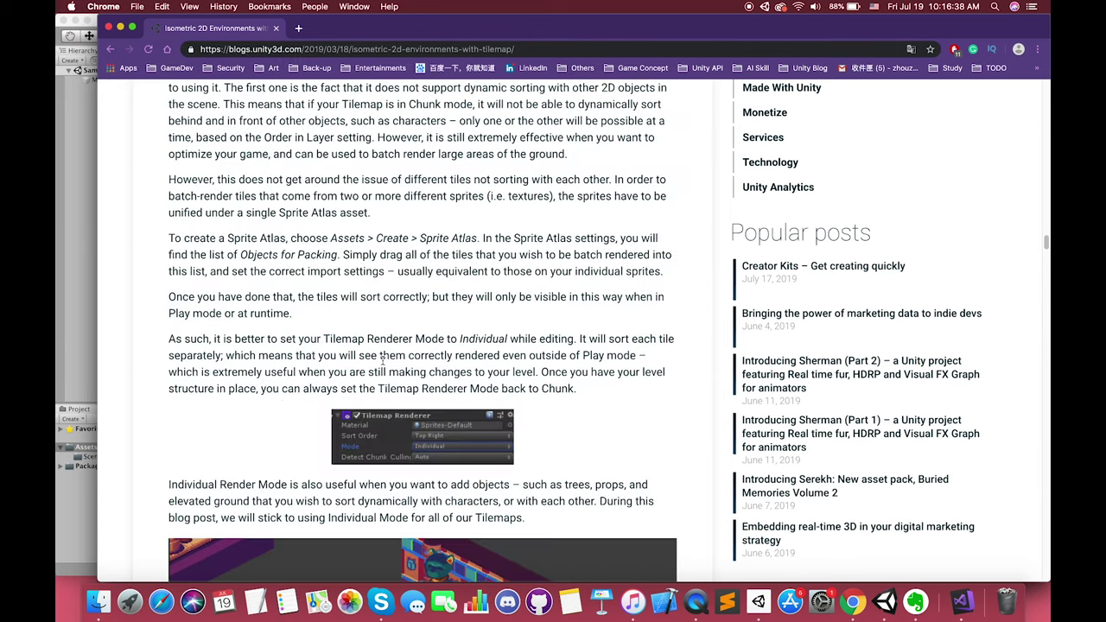
{"action": "scroll", "coordinate": [384, 365], "scroll_direction": "down", "scroll_amount": 10}
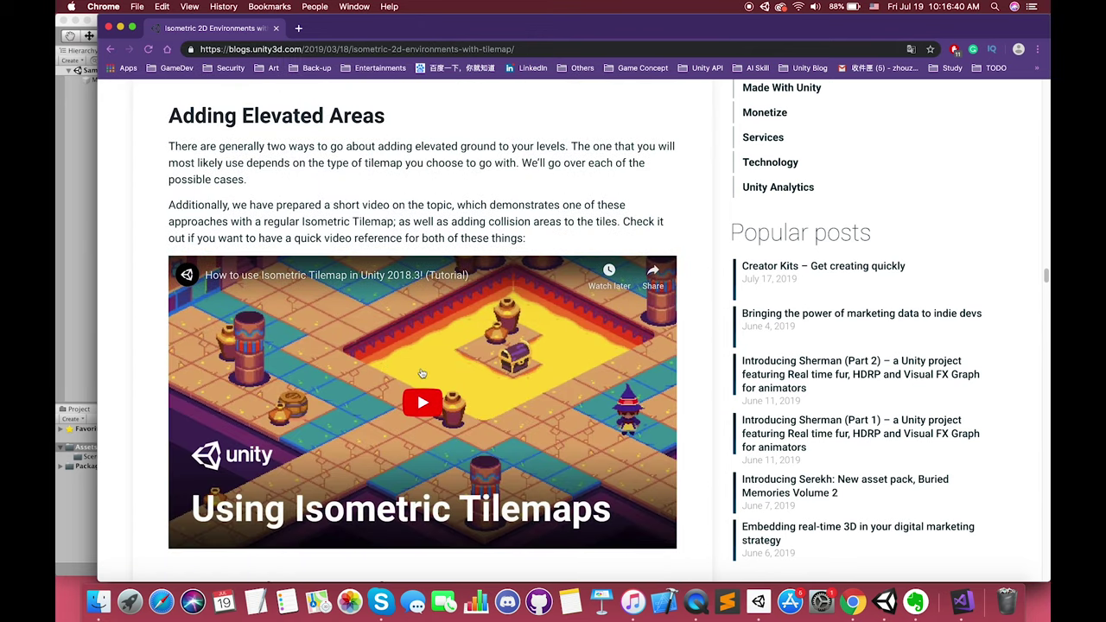
{"action": "scroll", "coordinate": [413, 390], "scroll_direction": "down", "scroll_amount": 10}
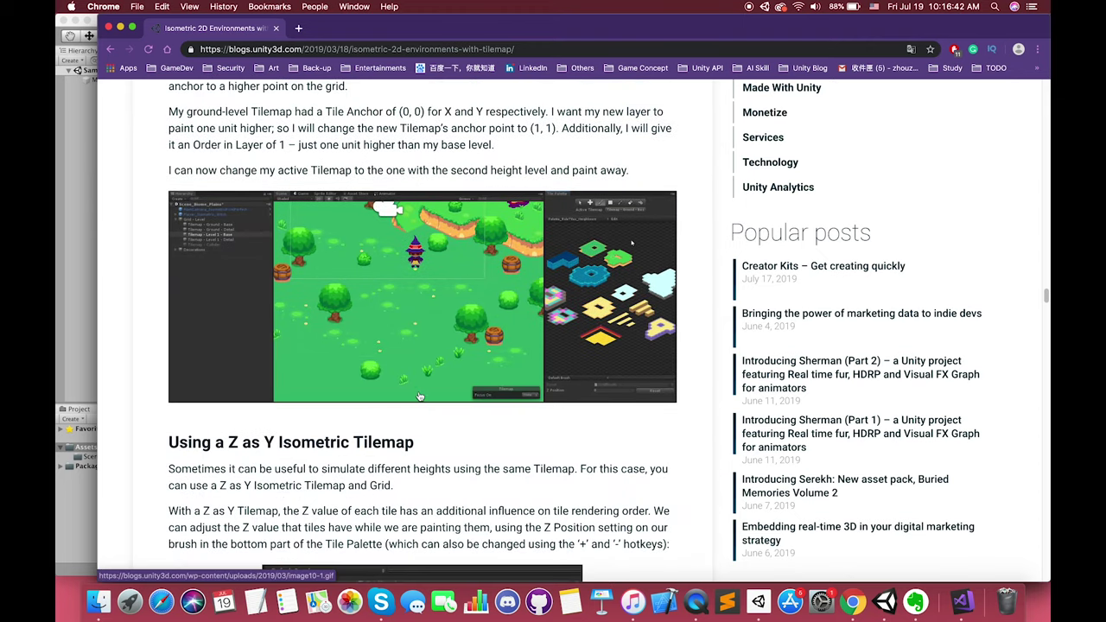
{"action": "scroll", "coordinate": [420, 396], "scroll_direction": "down", "scroll_amount": 10}
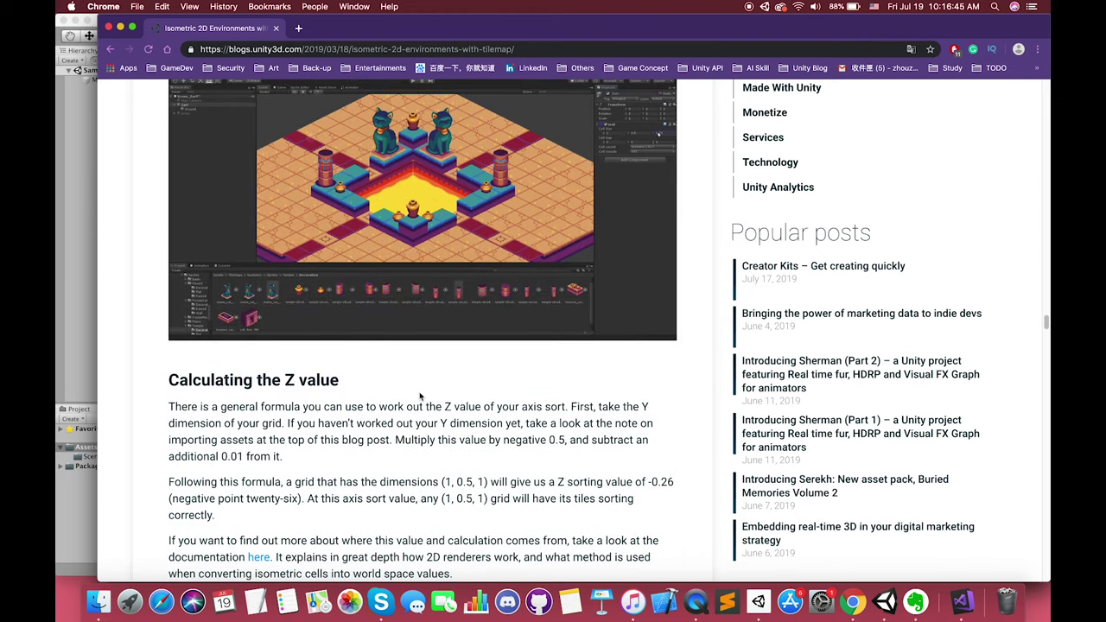
{"action": "scroll", "coordinate": [420, 397], "scroll_direction": "down", "scroll_amount": 6}
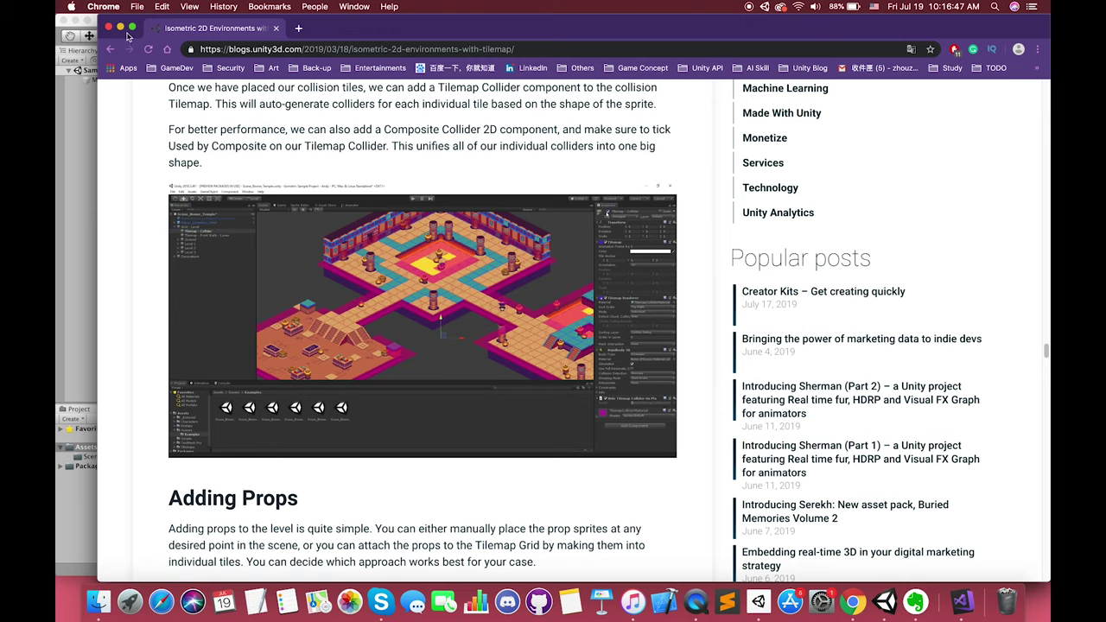
In Unity Hub, create a 2D project named "Youtube_Isometric tilemap2D"
{"action": "type", "text": "Youtube_Isometric tilemap2D"}
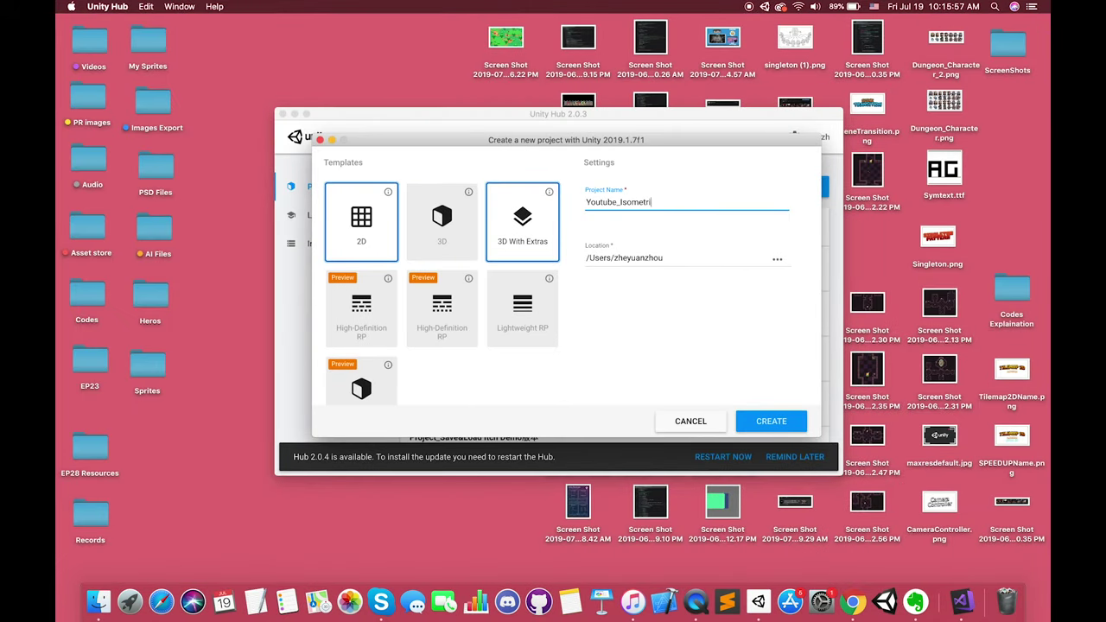
{"action": "key", "text": "Return"}
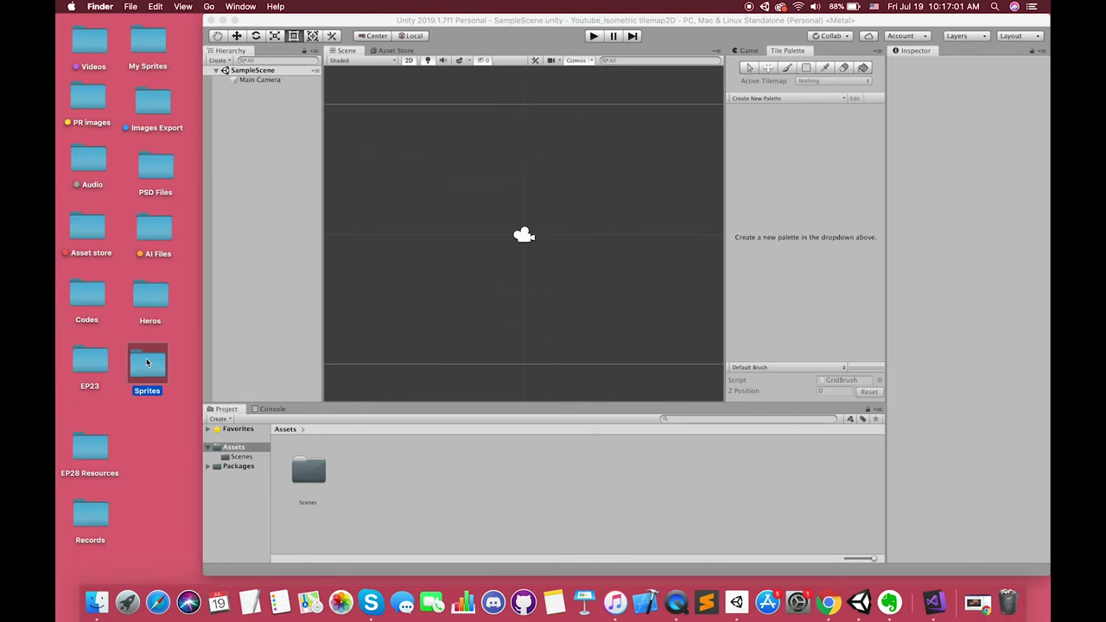
Import the Sprites folder from the desktop into the project's Assets and widen the editor window to fill the screen
{"action": "left_click_drag", "start_coordinate": [148, 367], "coordinate": [394, 490]}
{"action": "left_click_drag", "start_coordinate": [203, 245], "coordinate": [55, 246]}
Browse the imported Sprites folder down to Plains/Flat and examine the flat tile sprites
{"action": "double_click", "coordinate": [225, 471]}
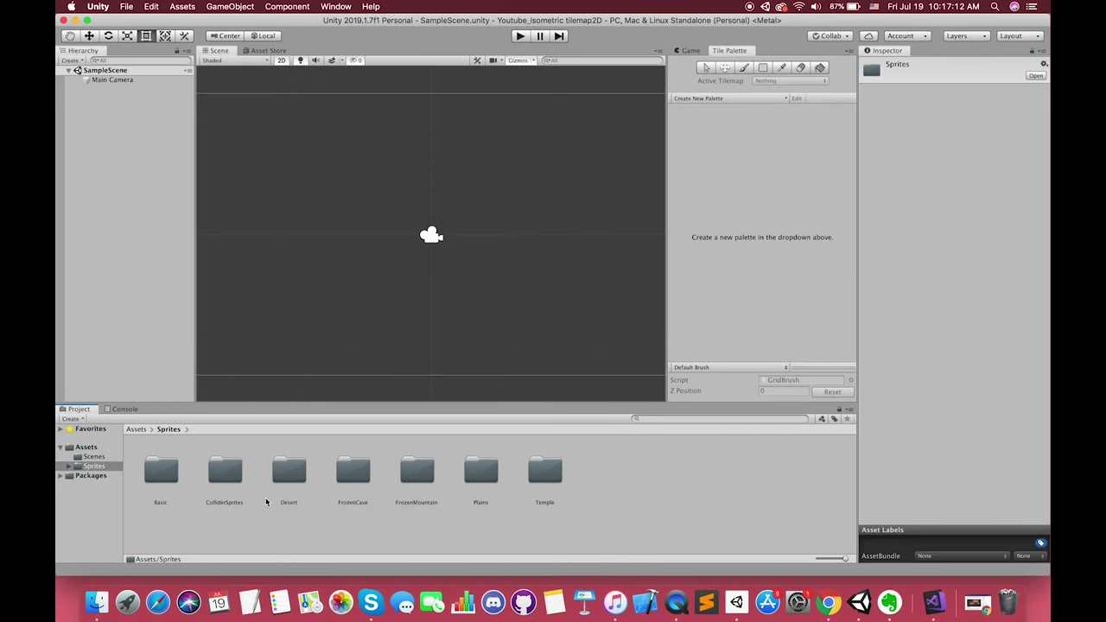
{"action": "double_click", "coordinate": [475, 483]}
{"action": "double_click", "coordinate": [225, 471]}
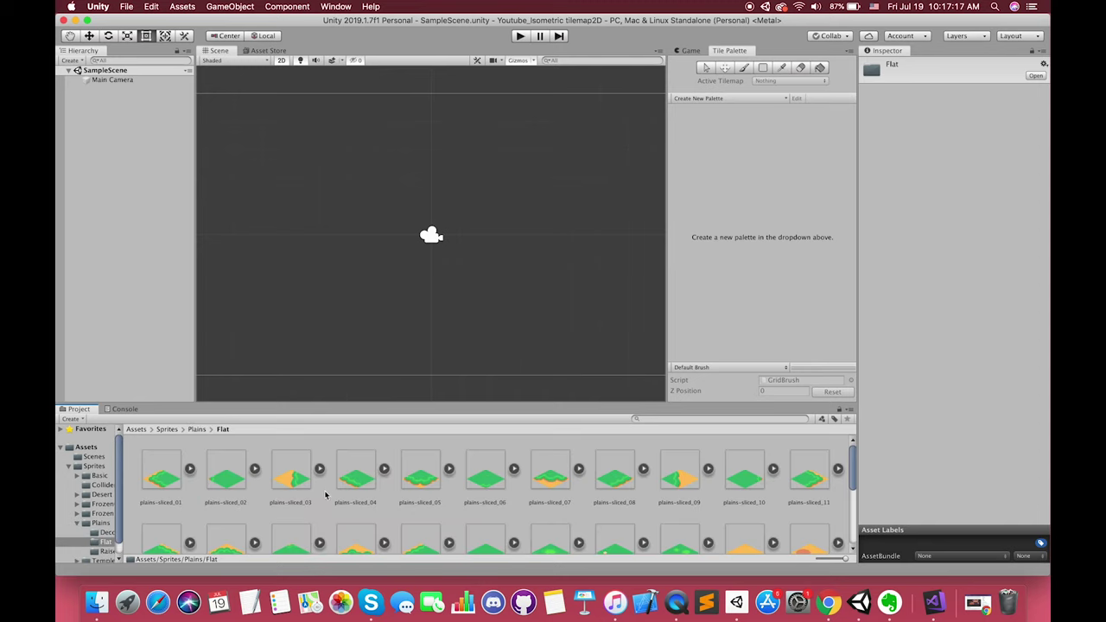
{"action": "scroll", "coordinate": [345, 502], "scroll_direction": "down", "scroll_amount": 3}
{"action": "scroll", "coordinate": [345, 501], "scroll_direction": "up", "scroll_amount": 3}
Create a folder named Palettes in the Assets folder
{"action": "left_click", "coordinate": [86, 447]}
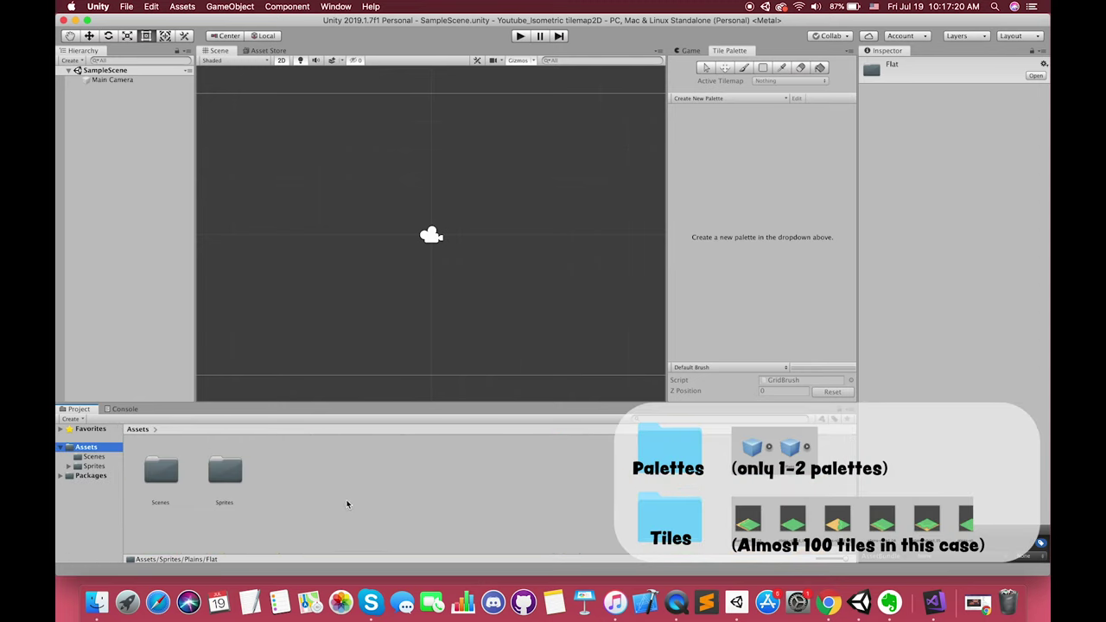
{"action": "right_click", "coordinate": [314, 496]}
{"action": "mouse_move", "coordinate": [363, 313]}
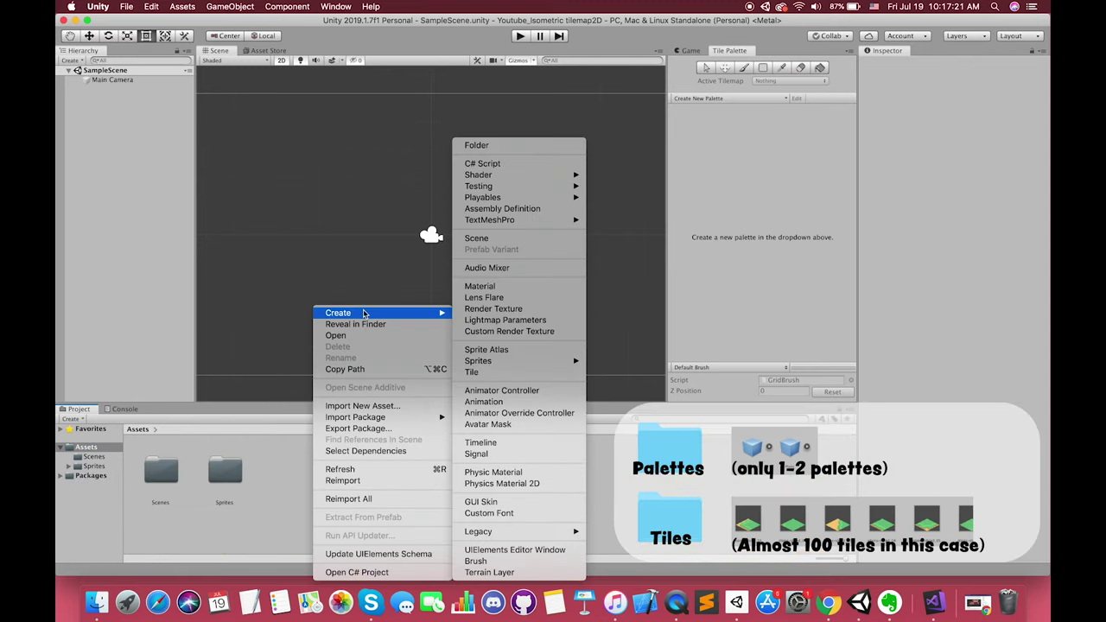
{"action": "left_click", "coordinate": [509, 145]}
{"action": "type", "text": "Palettes"}
{"action": "key", "text": "Return"}
Create a folder named Tiles beside the Palettes folder
{"action": "right_click", "coordinate": [351, 490]}
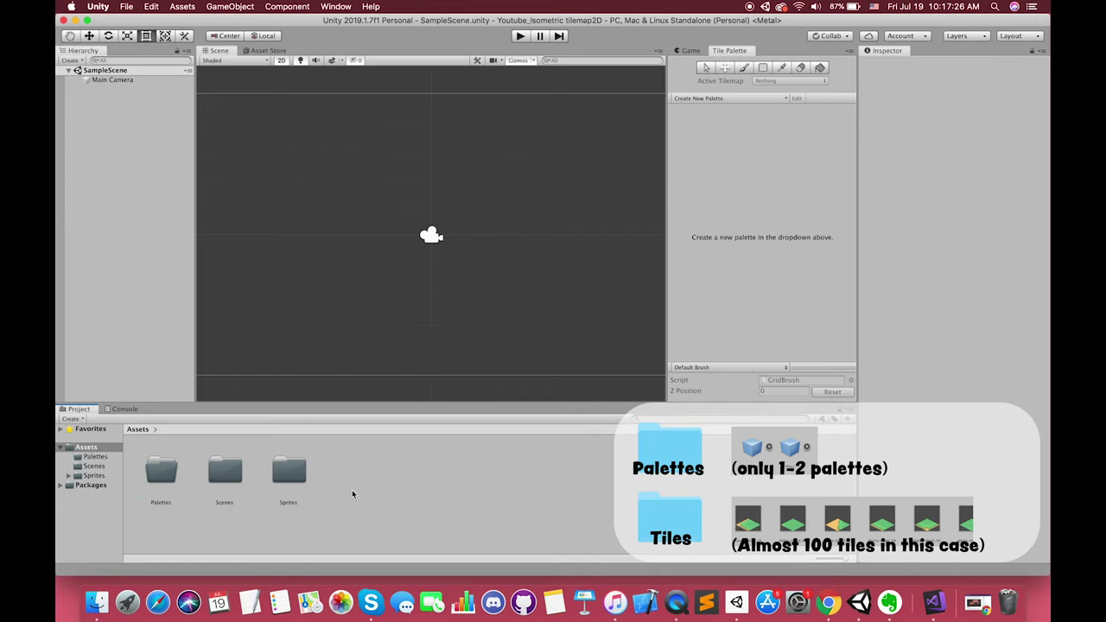
{"action": "mouse_move", "coordinate": [421, 311]}
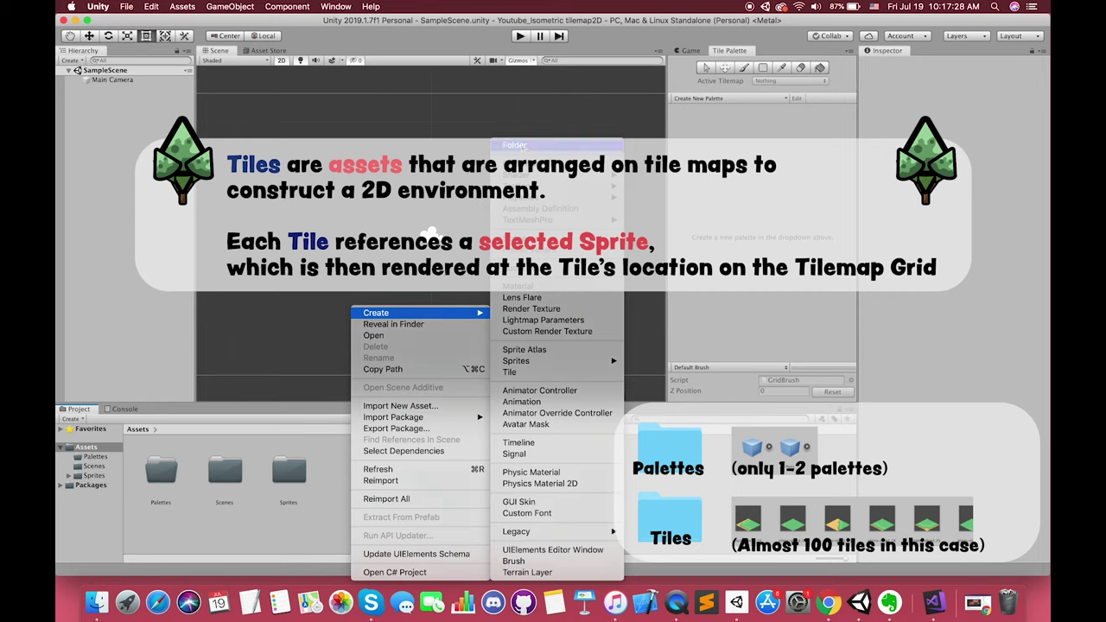
{"action": "left_click", "coordinate": [518, 146]}
{"action": "type", "text": "Til"}
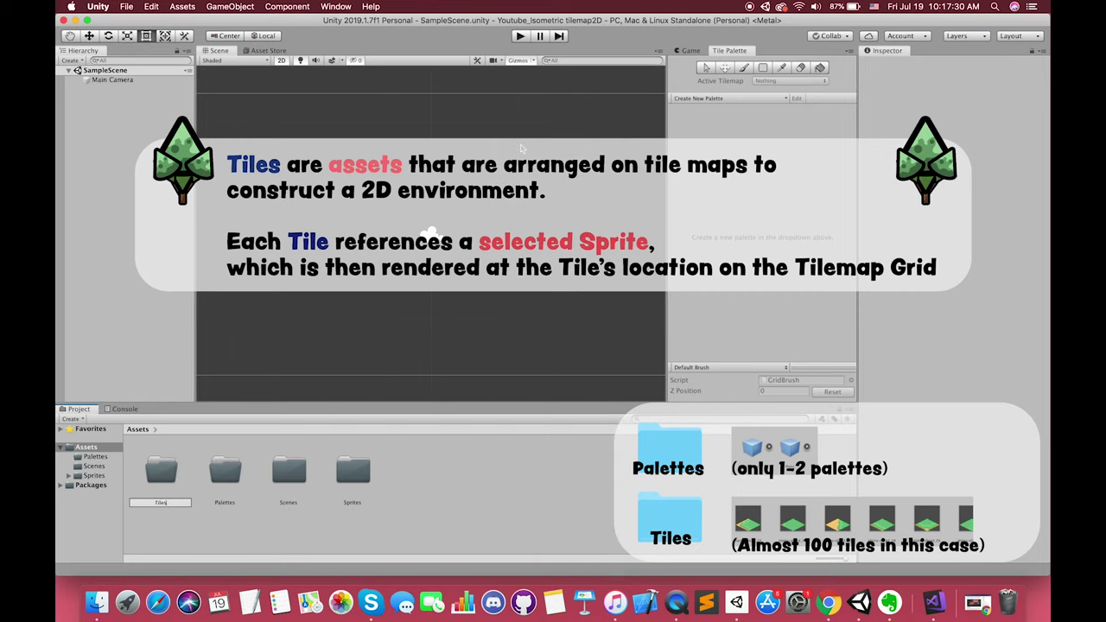
{"action": "type", "text": "es"}
{"action": "key", "text": "Return"}
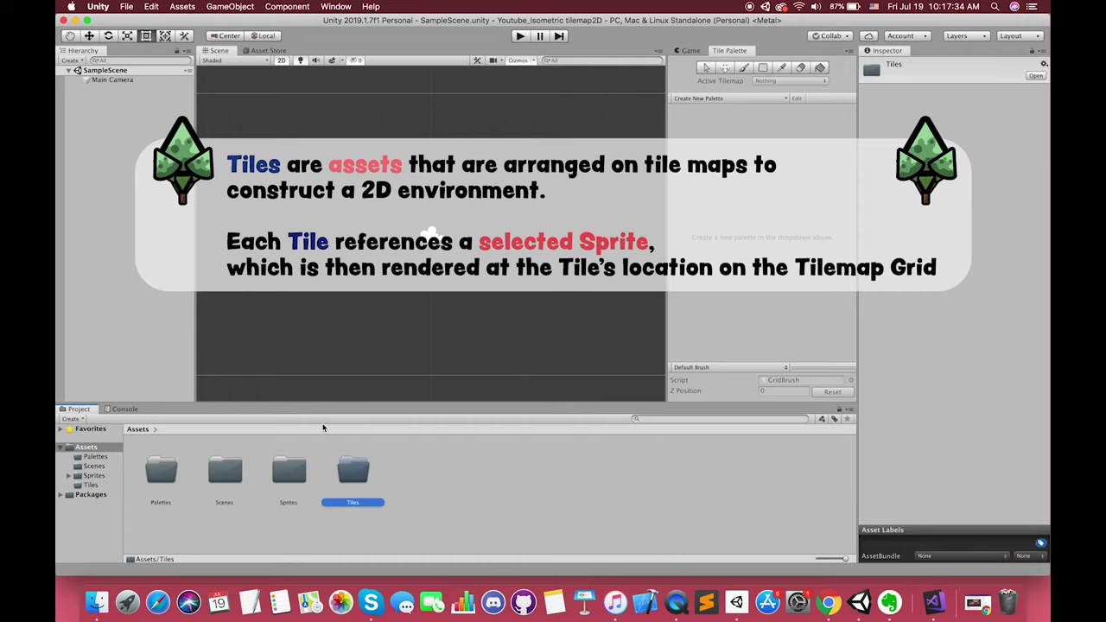
Show the Game view and give the Main Camera a black background with Solid Color as its clear flags
{"action": "left_click", "coordinate": [113, 137]}
{"action": "left_click", "coordinate": [692, 50]}
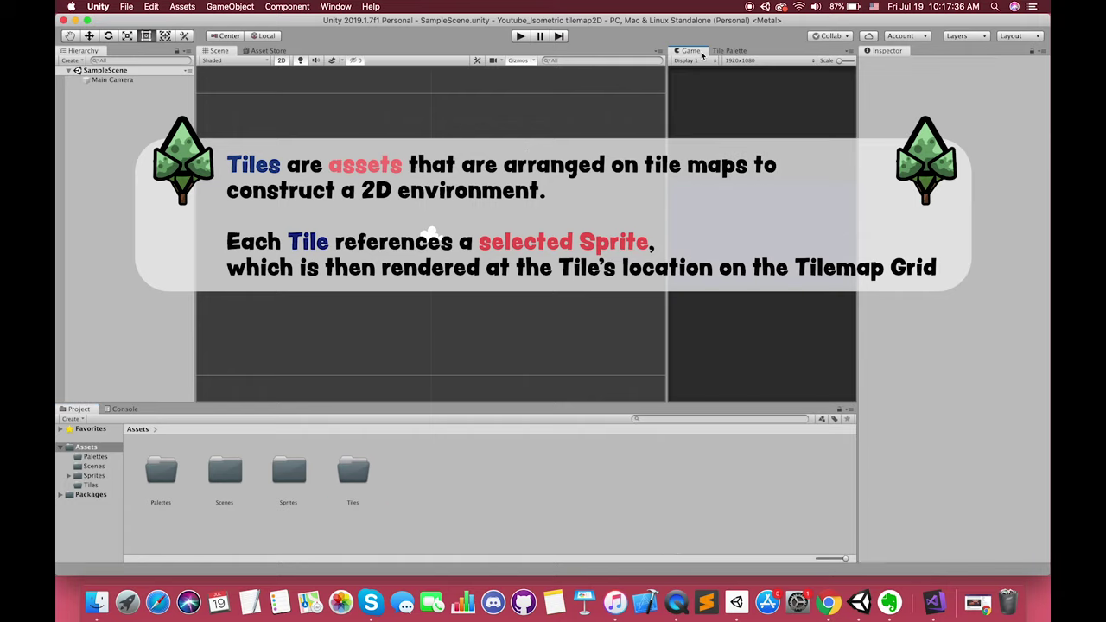
{"action": "left_click", "coordinate": [112, 80]}
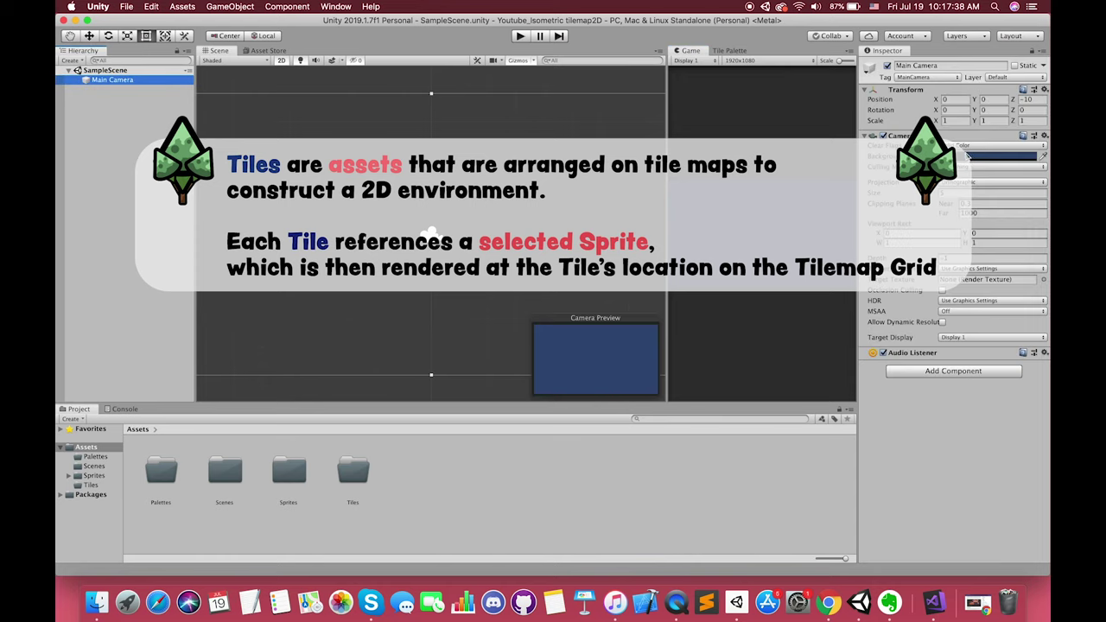
{"action": "left_click", "coordinate": [968, 146]}
{"action": "left_click", "coordinate": [969, 138]}
{"action": "left_click", "coordinate": [967, 146]}
{"action": "left_click", "coordinate": [963, 156]}
{"action": "left_click", "coordinate": [961, 158]}
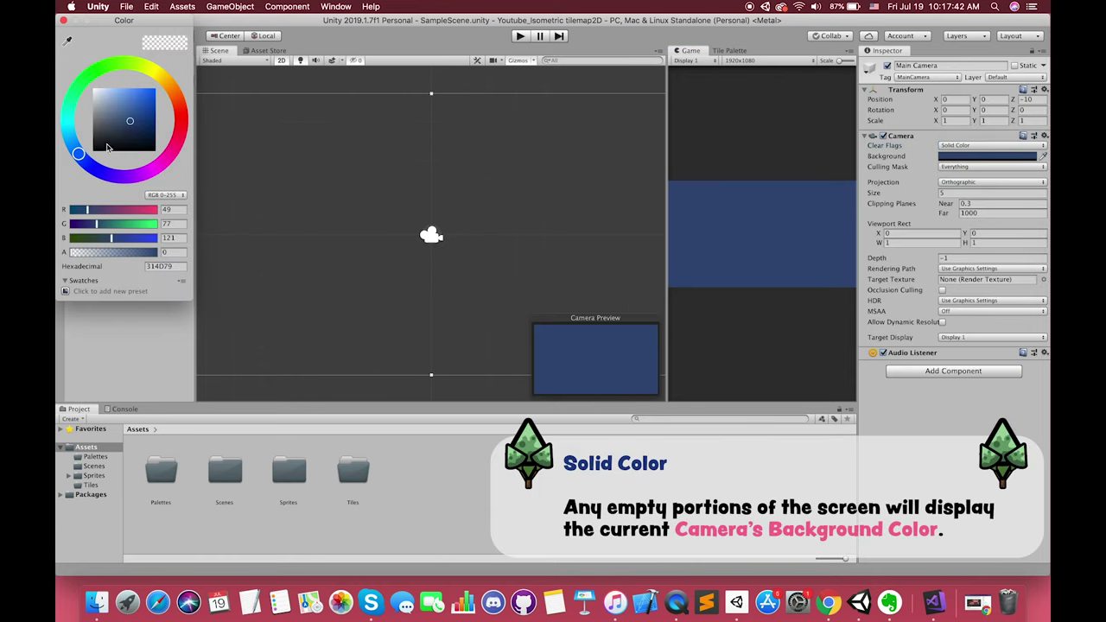
{"action": "left_click", "coordinate": [105, 147]}
{"action": "left_click", "coordinate": [63, 20]}
{"action": "scroll", "coordinate": [387, 236], "scroll_direction": "down", "scroll_amount": 2}
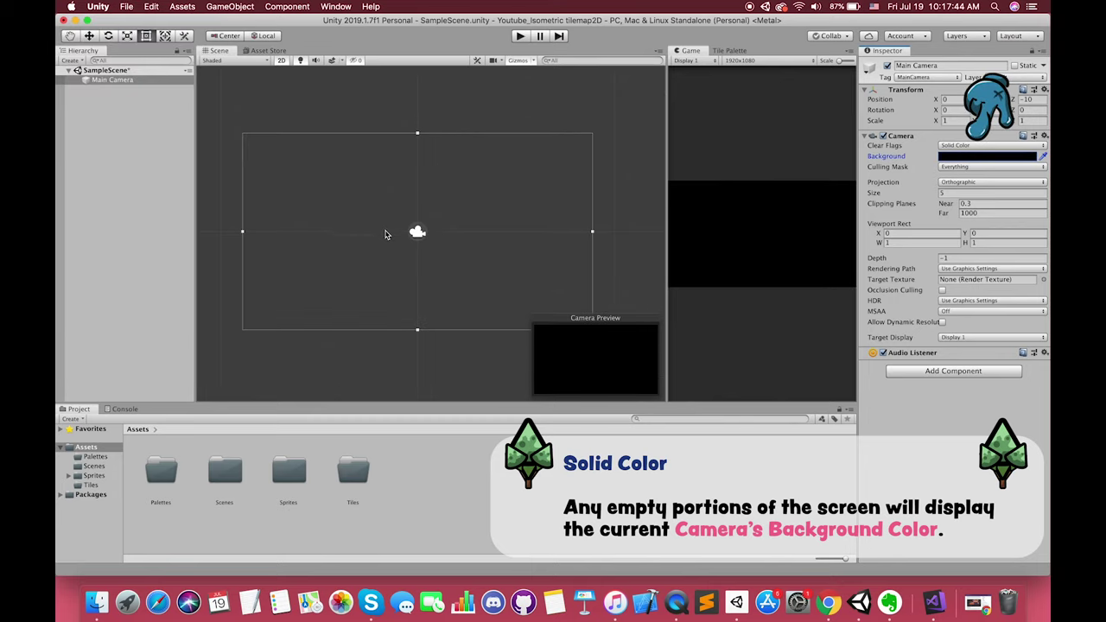
{"action": "scroll", "coordinate": [392, 232], "scroll_direction": "up", "scroll_amount": 3}
{"action": "scroll", "coordinate": [440, 247], "scroll_direction": "down", "scroll_amount": 2}
{"action": "scroll", "coordinate": [461, 238], "scroll_direction": "down", "scroll_amount": 2}
{"action": "middle_click_drag", "start_coordinate": [479, 208], "coordinate": [467, 209]}
Create an Isometric Tilemap in the scene hierarchy and select its Grid to show the isometric cells
{"action": "left_click", "coordinate": [126, 158]}
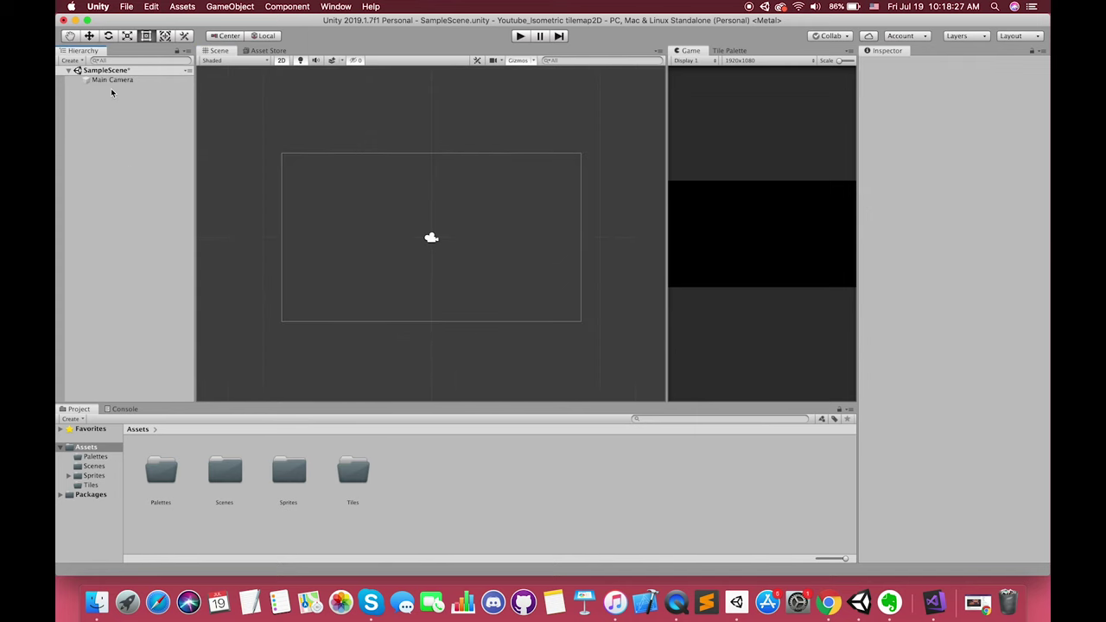
{"action": "right_click", "coordinate": [108, 96]}
{"action": "mouse_move", "coordinate": [192, 224]}
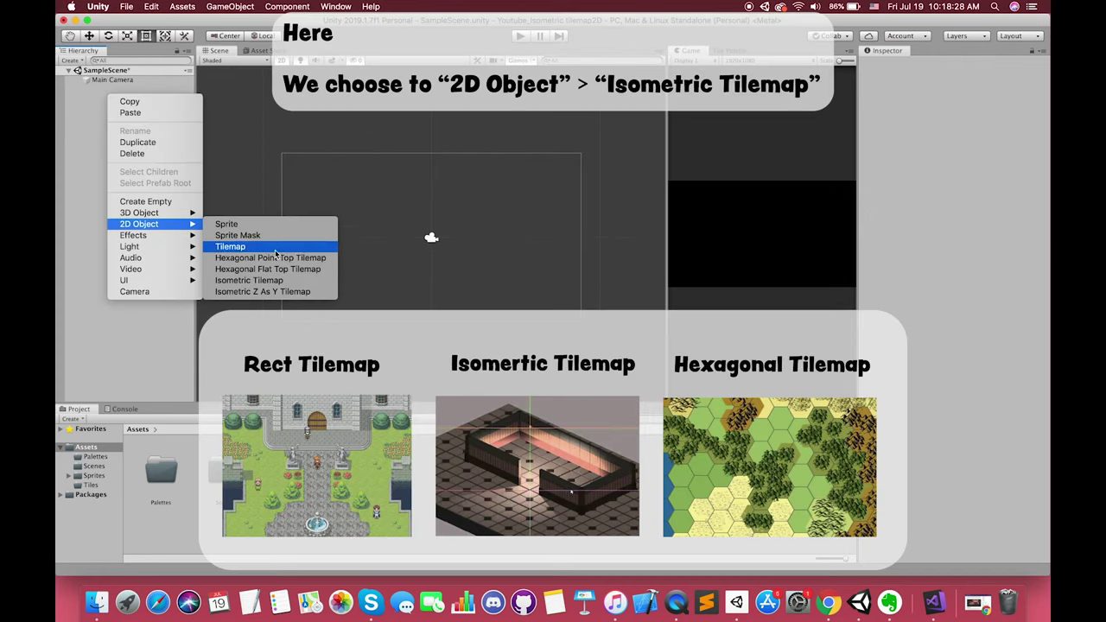
{"action": "left_click", "coordinate": [247, 281]}
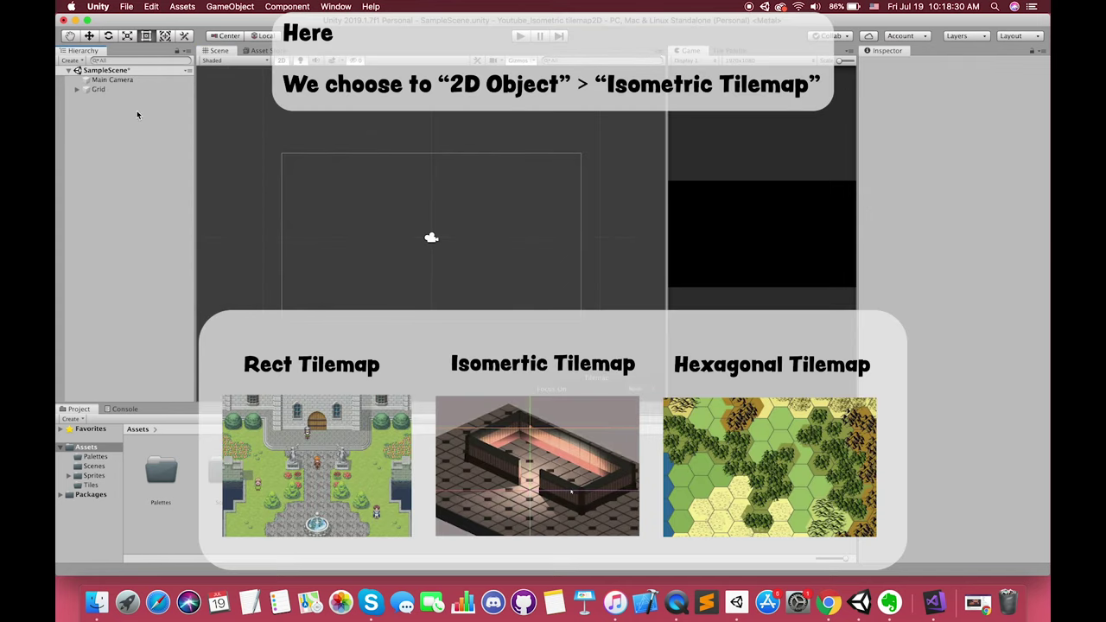
{"action": "left_click", "coordinate": [100, 89]}
{"action": "scroll", "coordinate": [484, 254], "scroll_direction": "up", "scroll_amount": 3}
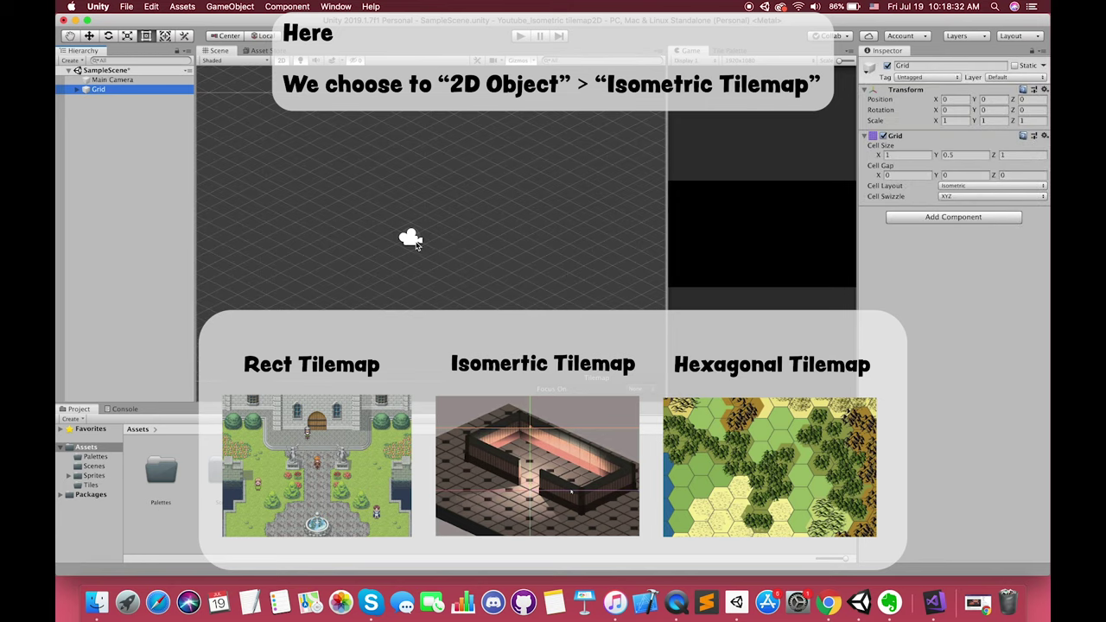
{"action": "scroll", "coordinate": [416, 245], "scroll_direction": "down", "scroll_amount": 2}
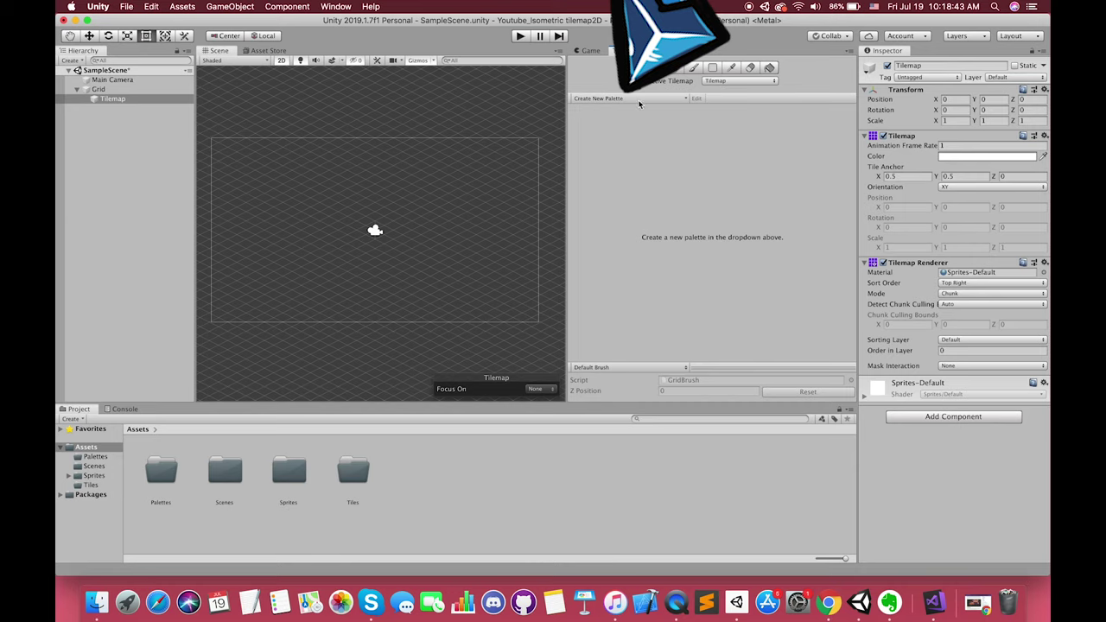
Create a tile palette named Plains with an Isometric grid, save it in the Palettes folder and select its asset there
{"action": "left_click", "coordinate": [636, 98]}
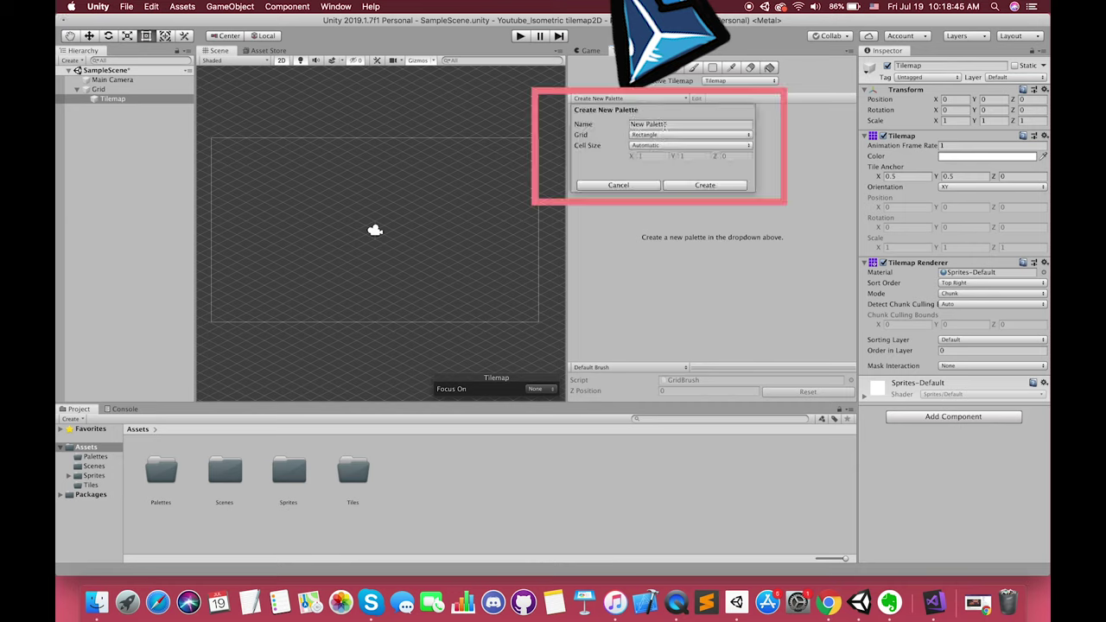
{"action": "left_click", "coordinate": [665, 125]}
{"action": "type", "text": "Plains"}
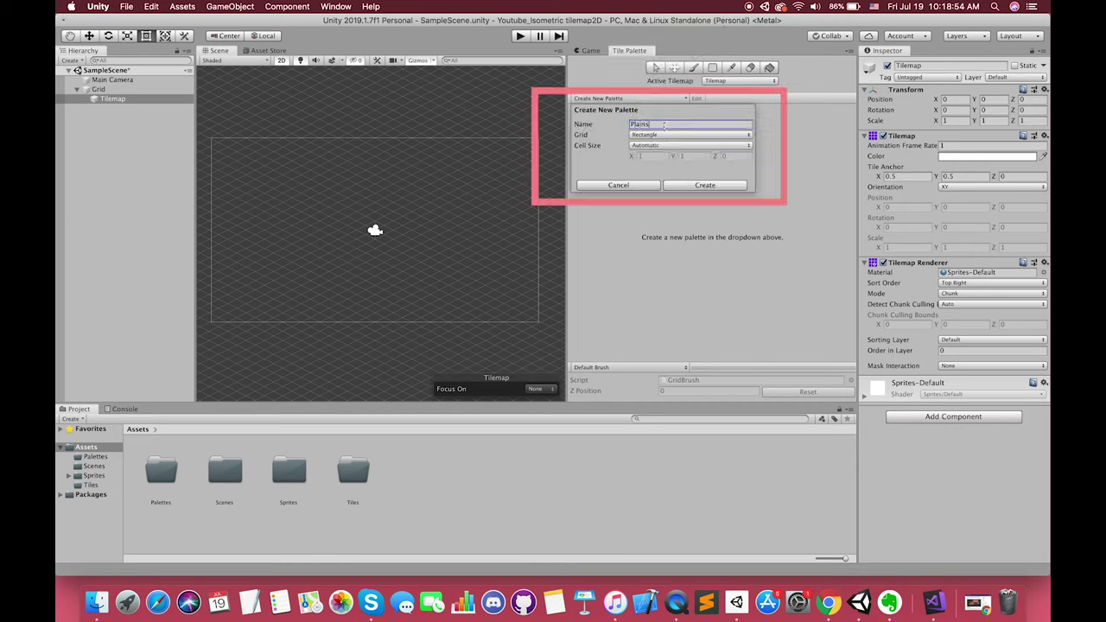
{"action": "left_click", "coordinate": [662, 135]}
{"action": "left_click", "coordinate": [659, 153]}
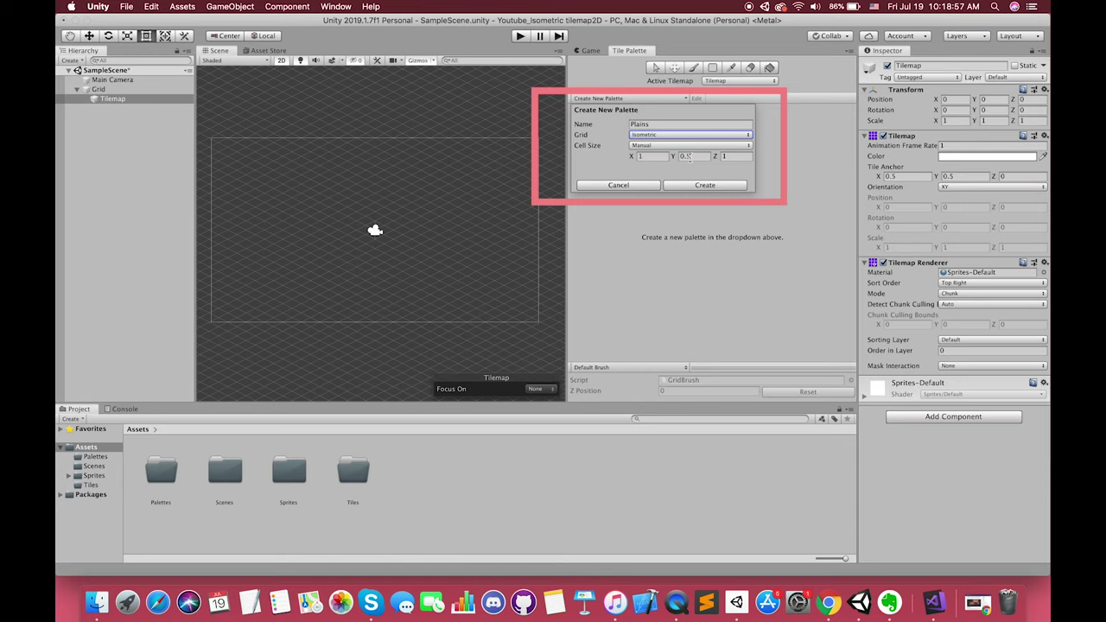
{"action": "left_click", "coordinate": [696, 185]}
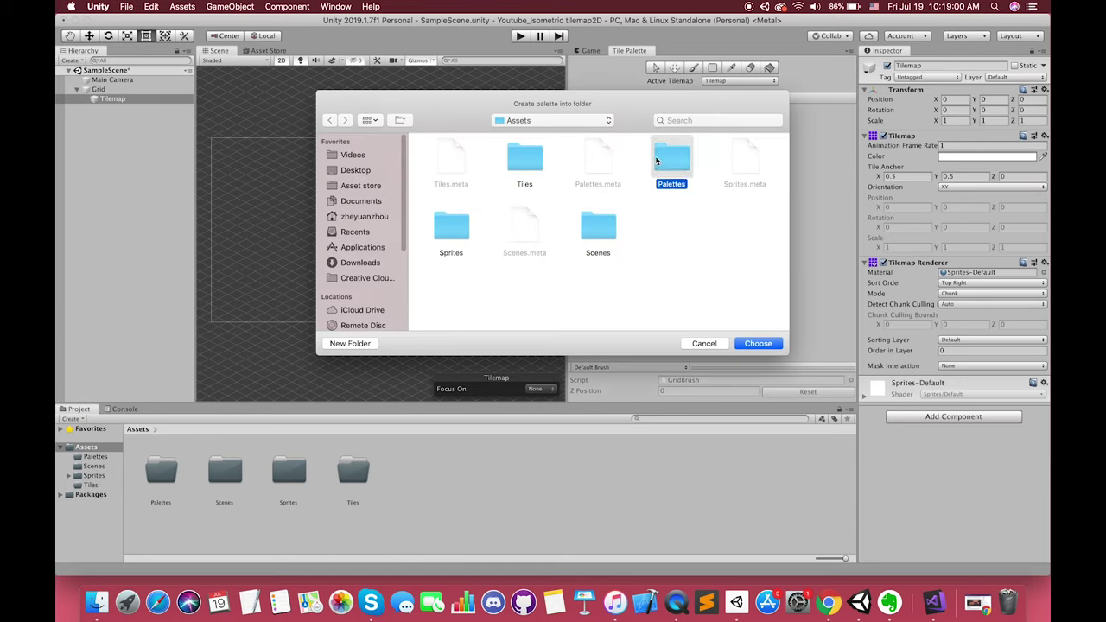
{"action": "double_click", "coordinate": [672, 158]}
{"action": "left_click", "coordinate": [745, 342]}
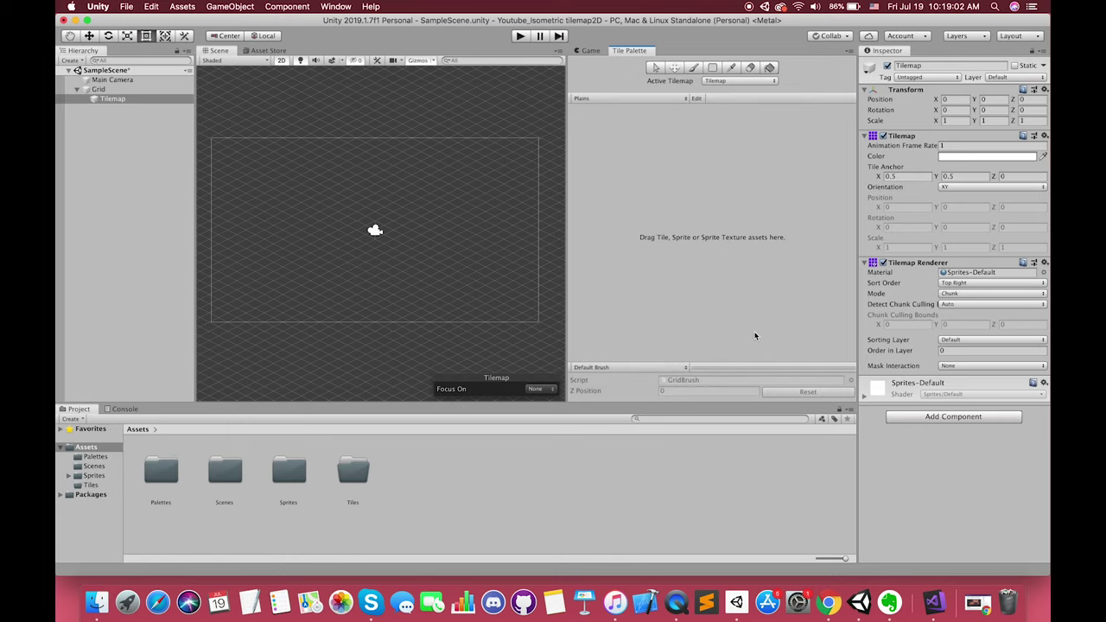
{"action": "left_click", "coordinate": [92, 458]}
{"action": "left_click", "coordinate": [173, 480]}
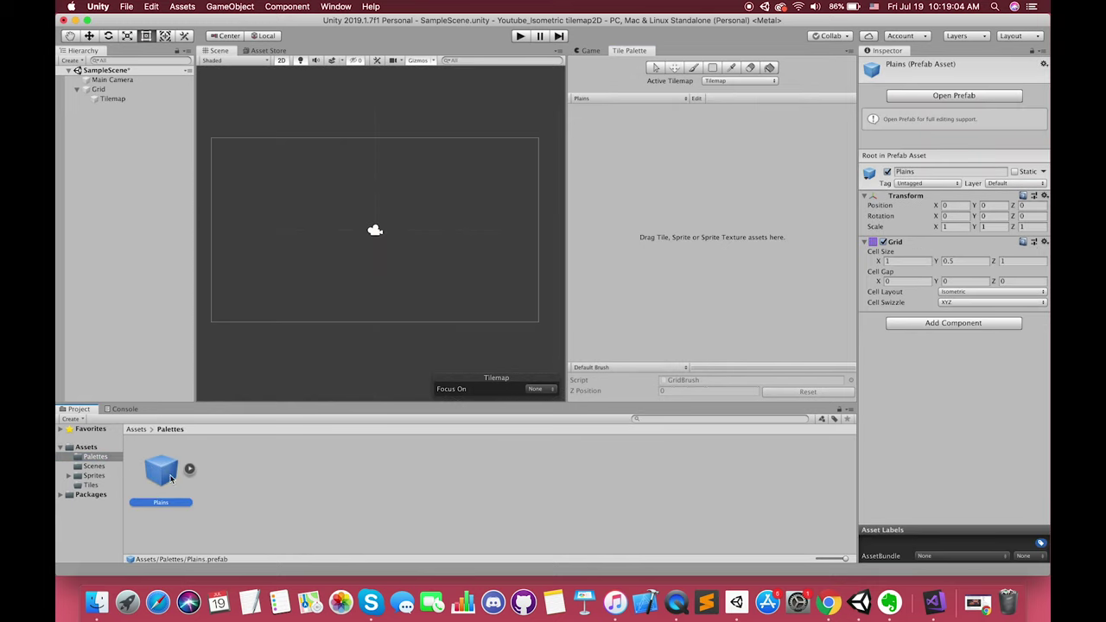
Add all the plains-sliced sprites from Sprites/Plains/Flat to the Plains palette
{"action": "left_click", "coordinate": [93, 475]}
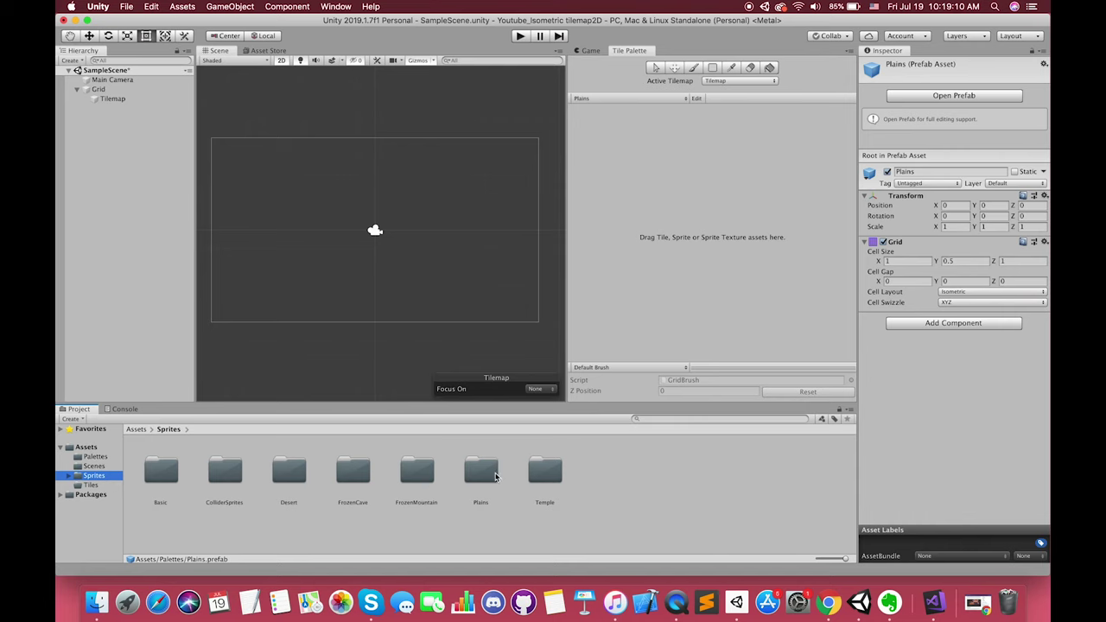
{"action": "double_click", "coordinate": [495, 475]}
{"action": "double_click", "coordinate": [236, 475]}
{"action": "scroll", "coordinate": [283, 489], "scroll_direction": "down", "scroll_amount": 4}
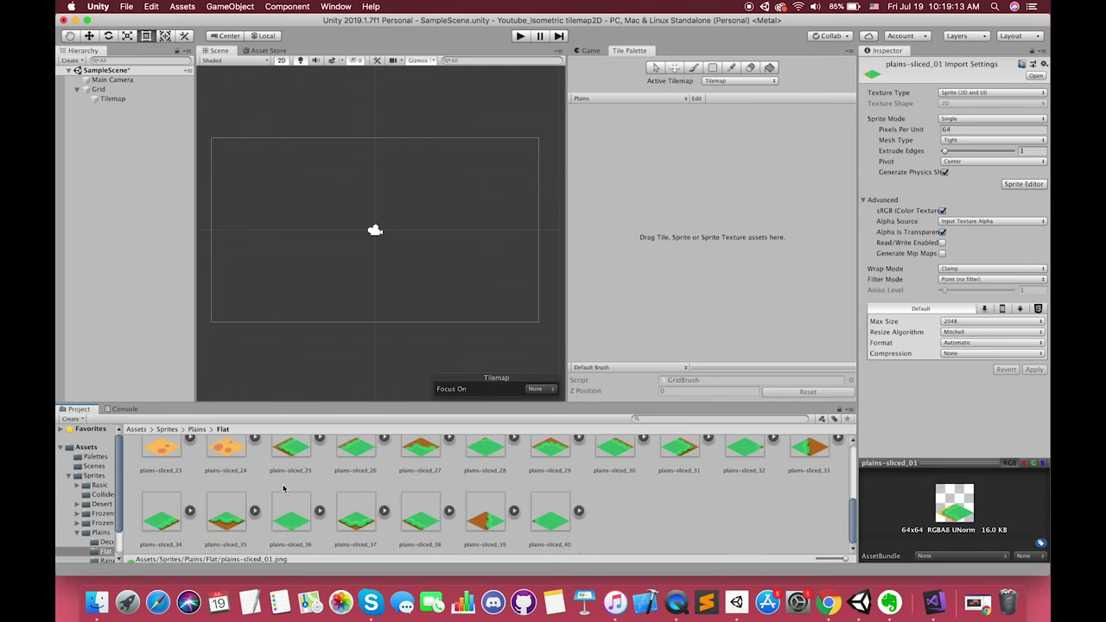
{"action": "left_click", "coordinate": [556, 519], "text": "shift"}
{"action": "left_click_drag", "start_coordinate": [556, 519], "coordinate": [610, 236]}
Generate the tile assets into a new folder named Plains inside Assets/Tiles
{"action": "left_click", "coordinate": [548, 121]}
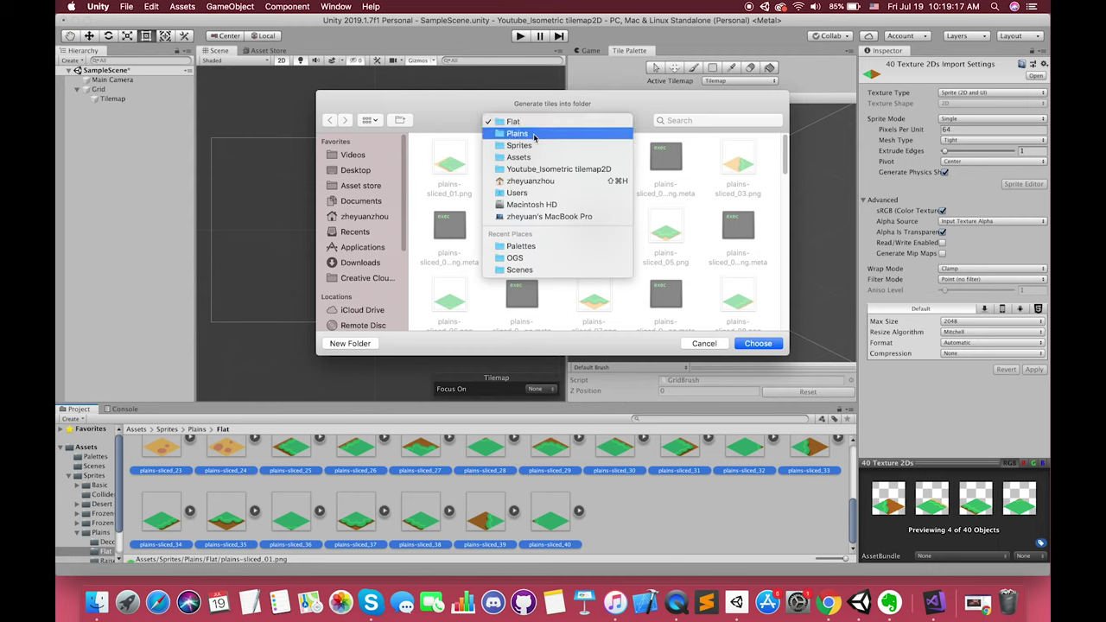
{"action": "left_click", "coordinate": [533, 156]}
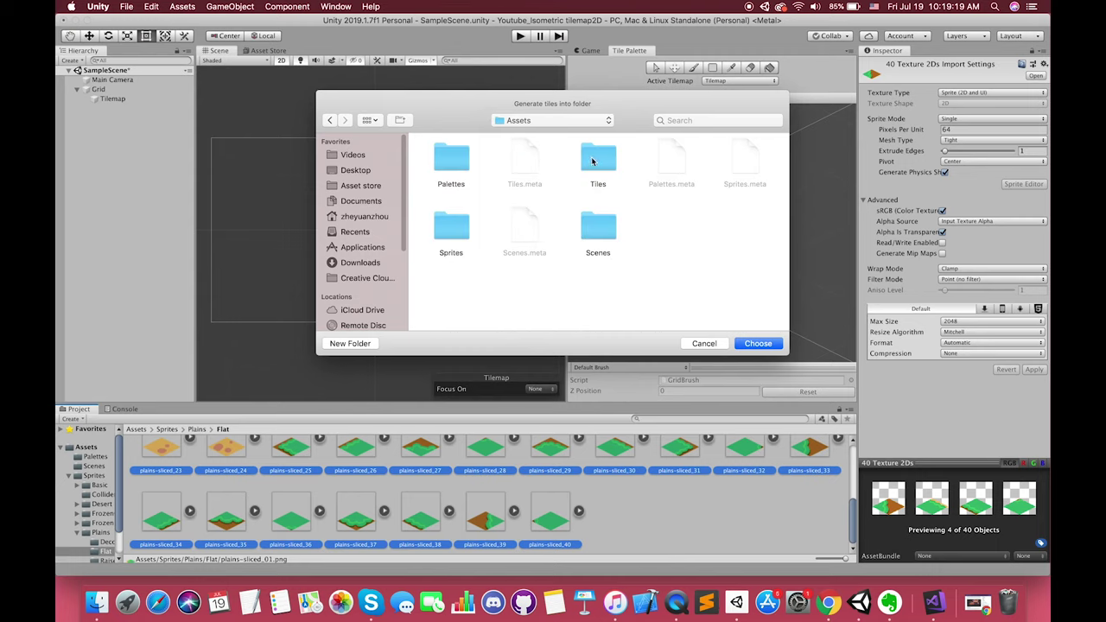
{"action": "double_click", "coordinate": [593, 161]}
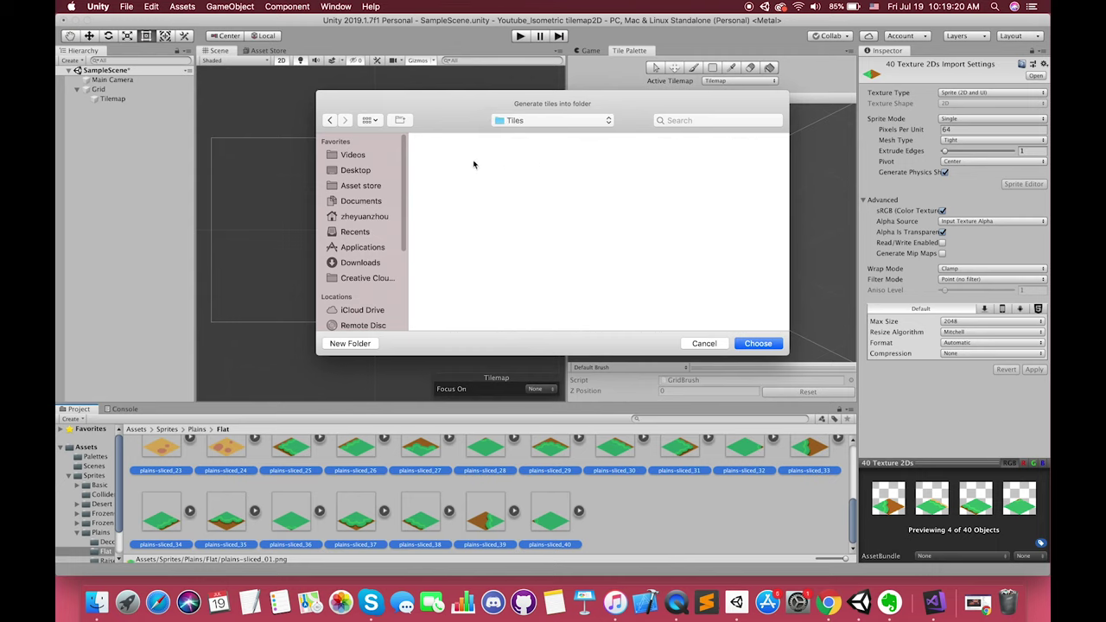
{"action": "left_click", "coordinate": [366, 343]}
{"action": "type", "text": "Plains"}
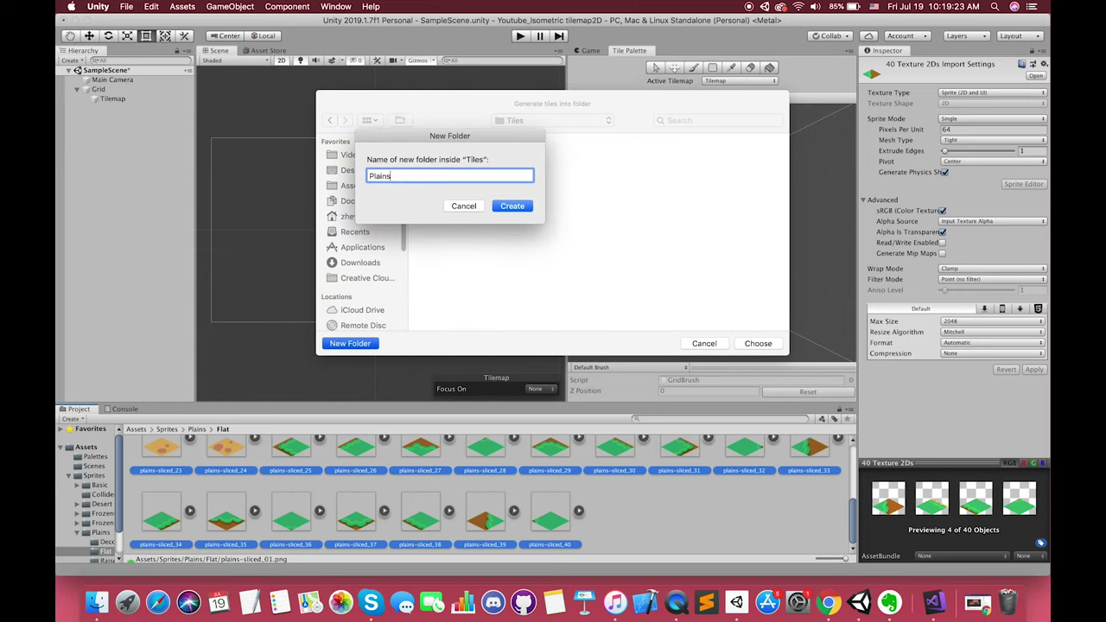
{"action": "key", "text": "Return"}
{"action": "left_click", "coordinate": [762, 346]}
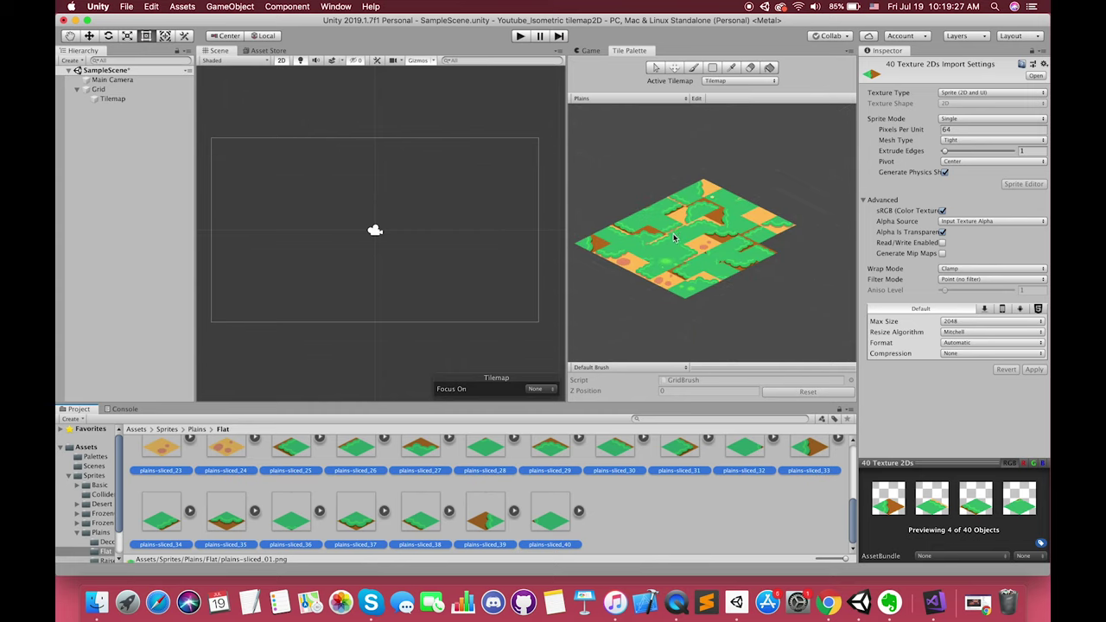
Browse to Tiles/Plains in the project assets and examine the generated tile assets
{"action": "left_click", "coordinate": [70, 476]}
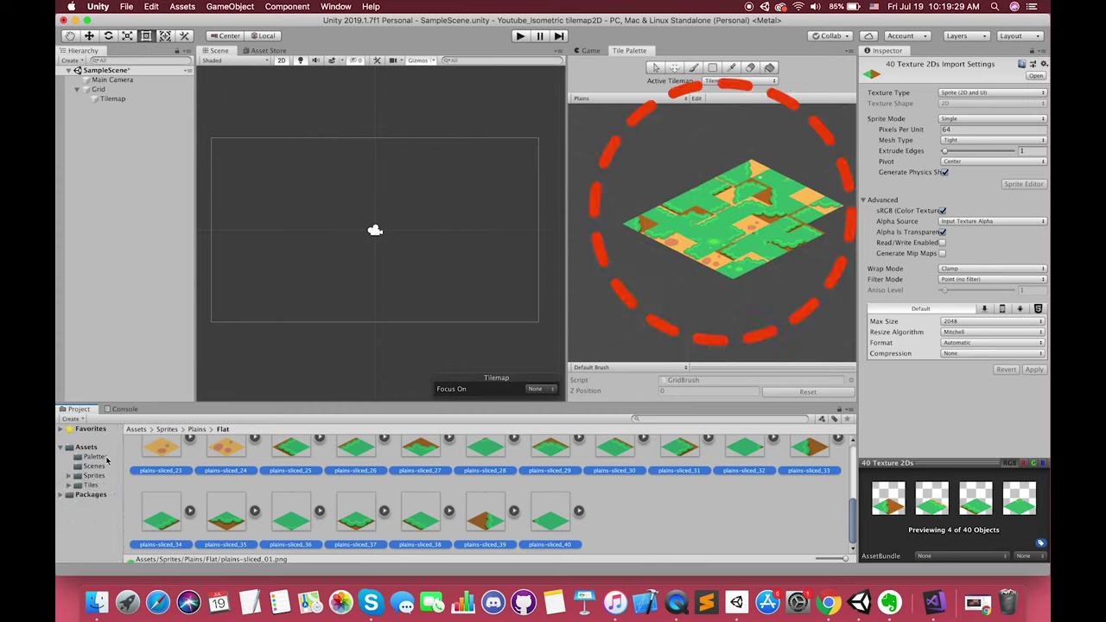
{"action": "left_click", "coordinate": [93, 476]}
{"action": "left_click", "coordinate": [91, 484]}
{"action": "double_click", "coordinate": [161, 471]}
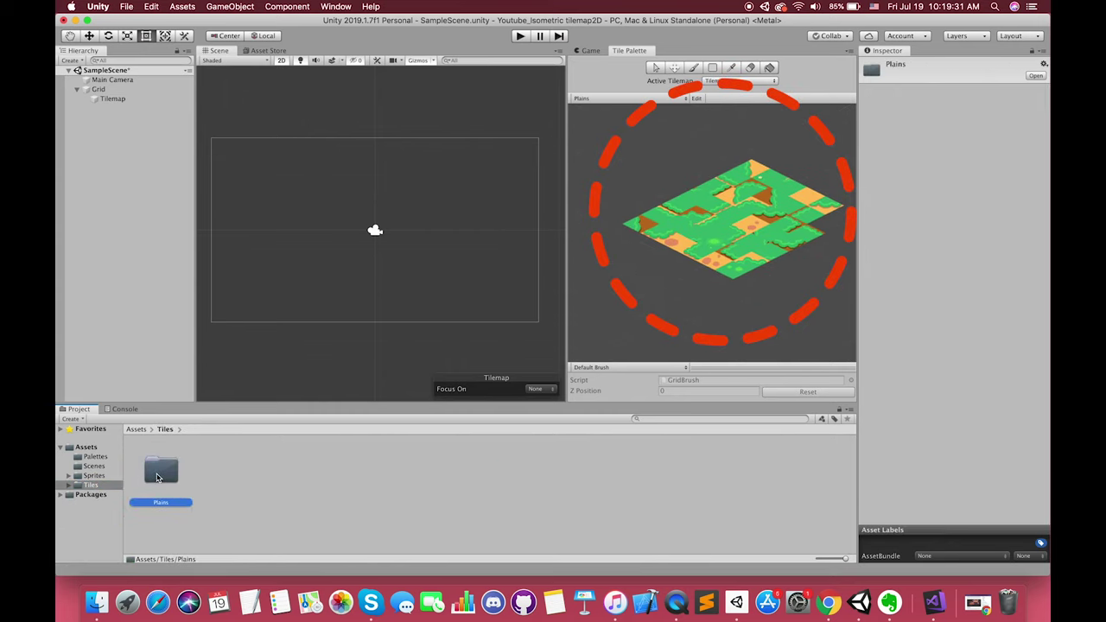
{"action": "scroll", "coordinate": [192, 489], "scroll_direction": "down", "scroll_amount": 10}
{"action": "scroll", "coordinate": [204, 491], "scroll_direction": "up", "scroll_amount": 10}
{"action": "left_click", "coordinate": [164, 469]}
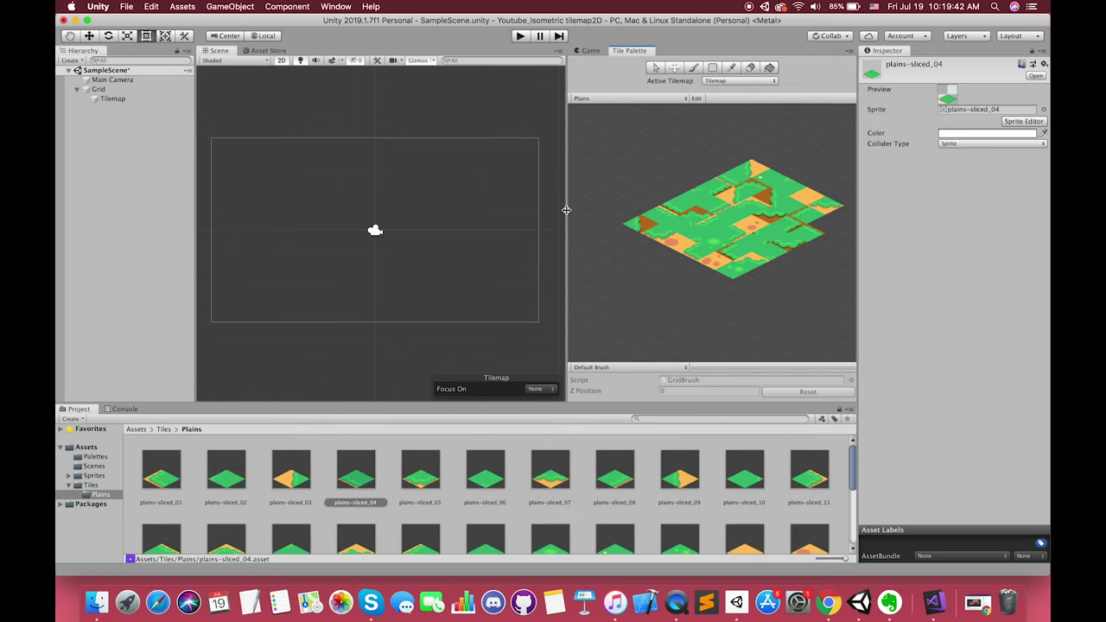
Widen the Tile Palette area at the expense of the Scene view so the whole tile set fits
{"action": "left_click_drag", "start_coordinate": [566, 210], "coordinate": [377, 213]}
{"action": "scroll", "coordinate": [594, 249], "scroll_direction": "up", "scroll_amount": 2}
{"action": "scroll", "coordinate": [594, 248], "scroll_direction": "down", "scroll_amount": 1}
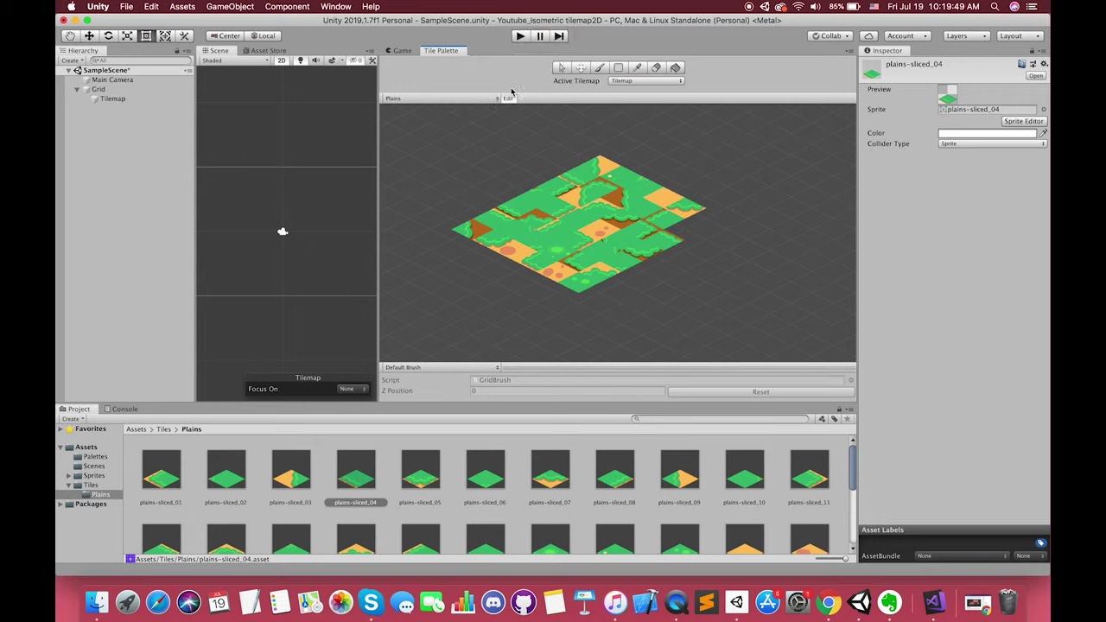
In palette editing mode, try moving the plains-sliced_30 tile away from the other tiles onto empty grid space
{"action": "left_click", "coordinate": [561, 69]}
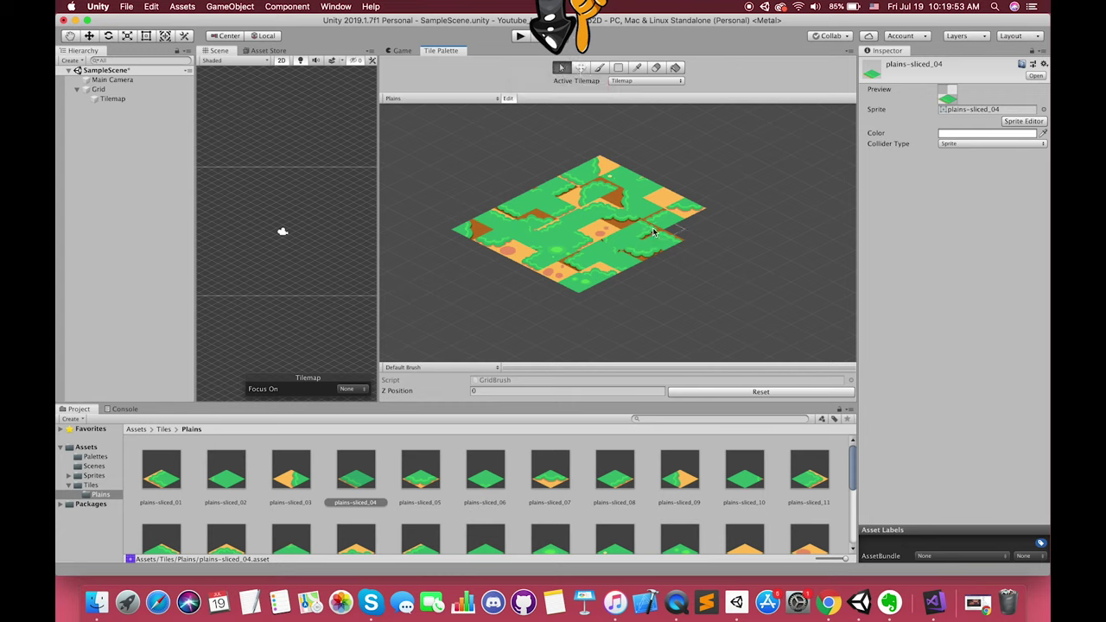
{"action": "key", "text": "s"}
{"action": "key", "text": "s"}
{"action": "left_click", "coordinate": [666, 240]}
{"action": "key", "text": "m"}
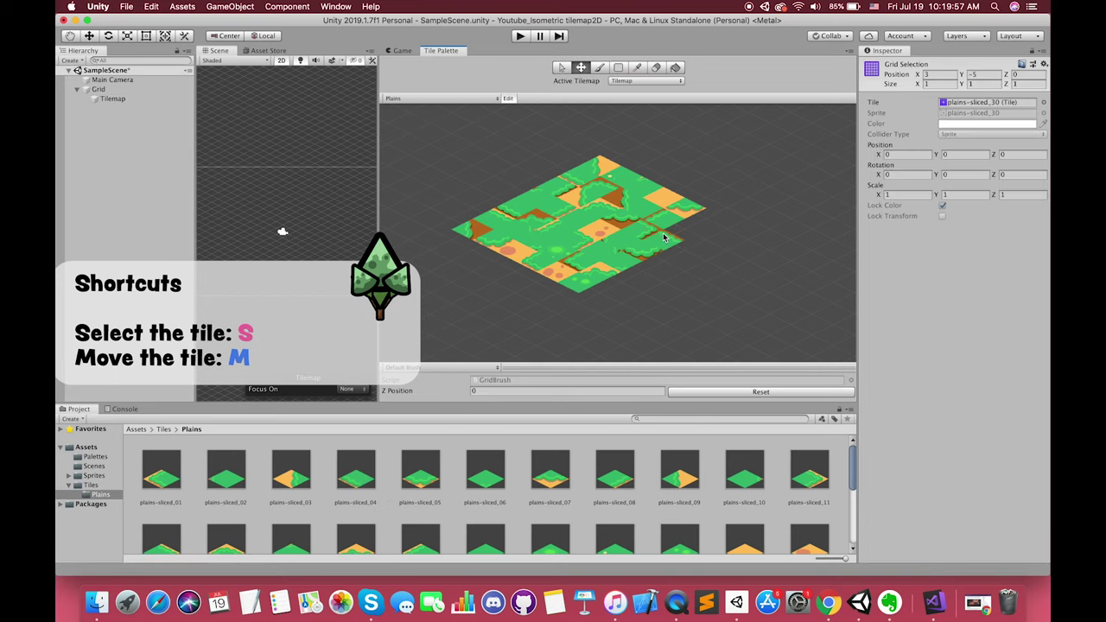
{"action": "left_click_drag", "start_coordinate": [666, 241], "coordinate": [764, 245]}
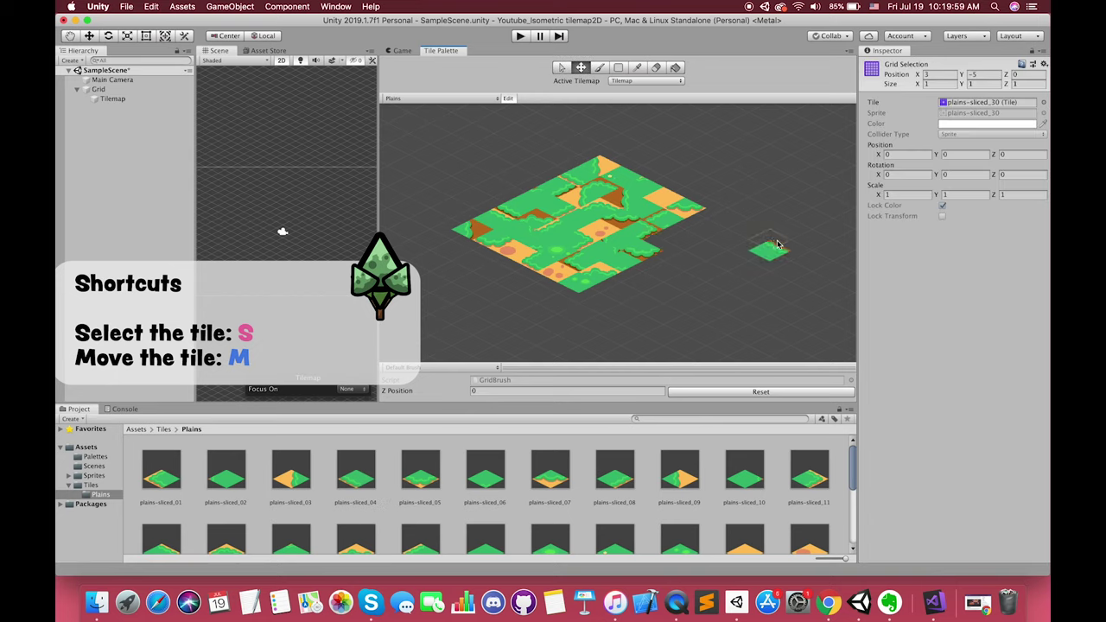
{"action": "scroll", "coordinate": [770, 245], "scroll_direction": "up", "scroll_amount": 5}
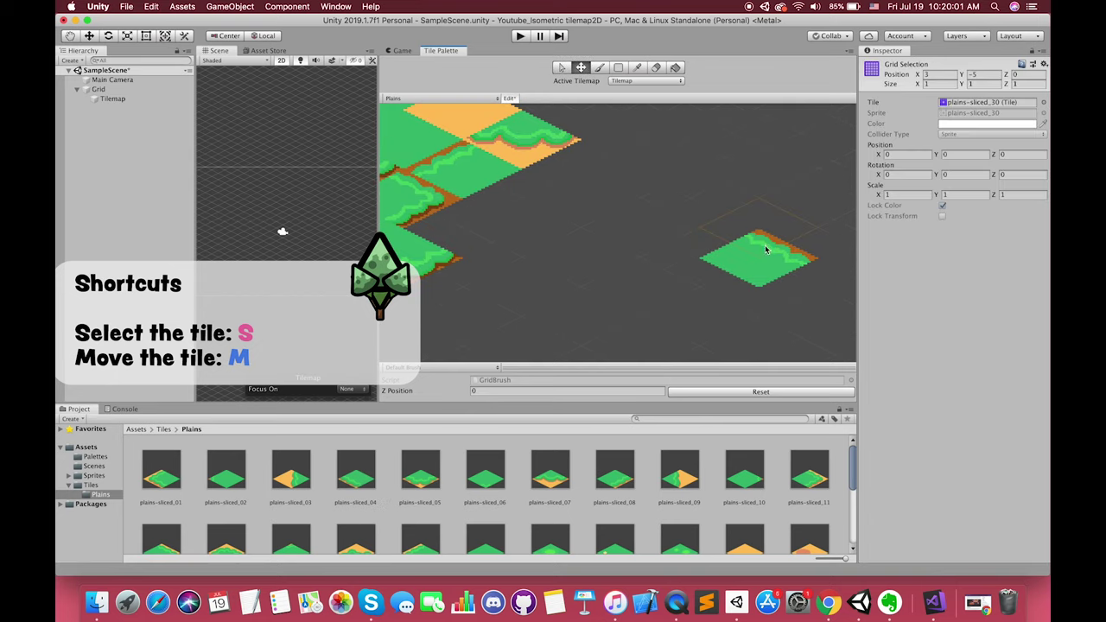
{"action": "scroll", "coordinate": [743, 276], "scroll_direction": "down", "scroll_amount": 5}
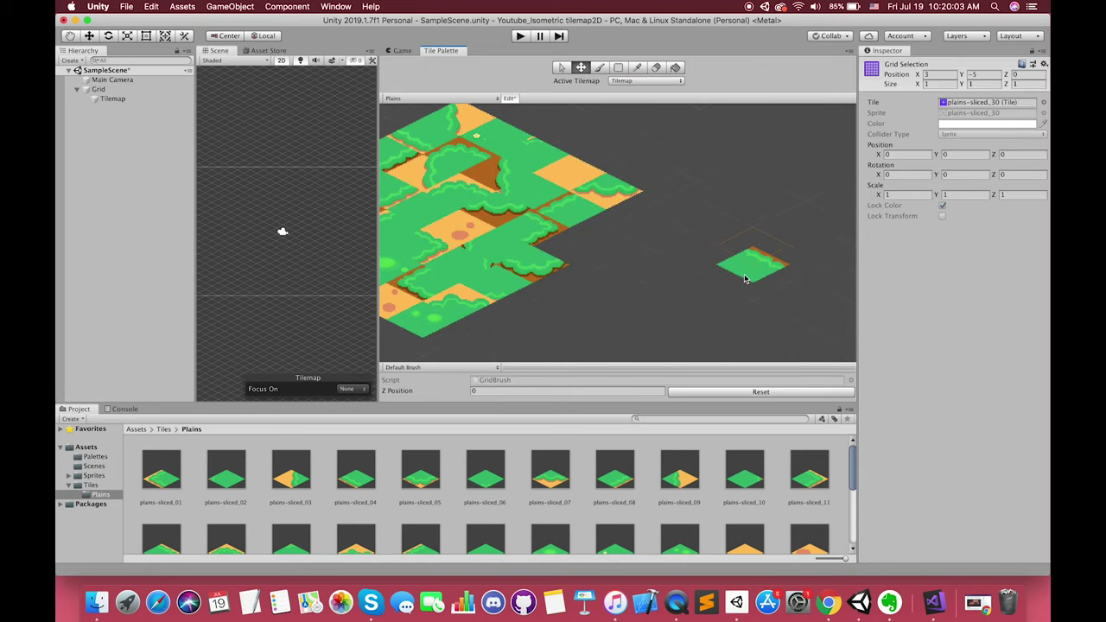
{"action": "middle_click_drag", "start_coordinate": [615, 246], "coordinate": [631, 242]}
Check the Plains palette asset and try moving the plains-sliced_07 tile onto empty grid space beside the tile set
{"action": "left_click", "coordinate": [96, 457]}
{"action": "left_click", "coordinate": [155, 471]}
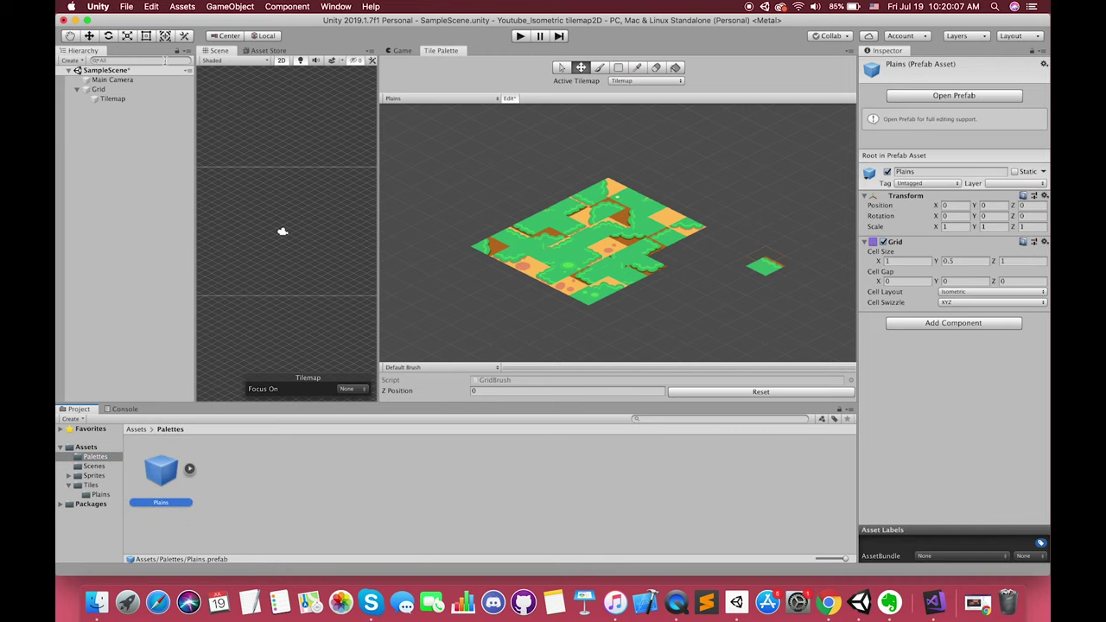
{"action": "left_click", "coordinate": [688, 224]}
{"action": "scroll", "coordinate": [691, 226], "scroll_direction": "up", "scroll_amount": 5}
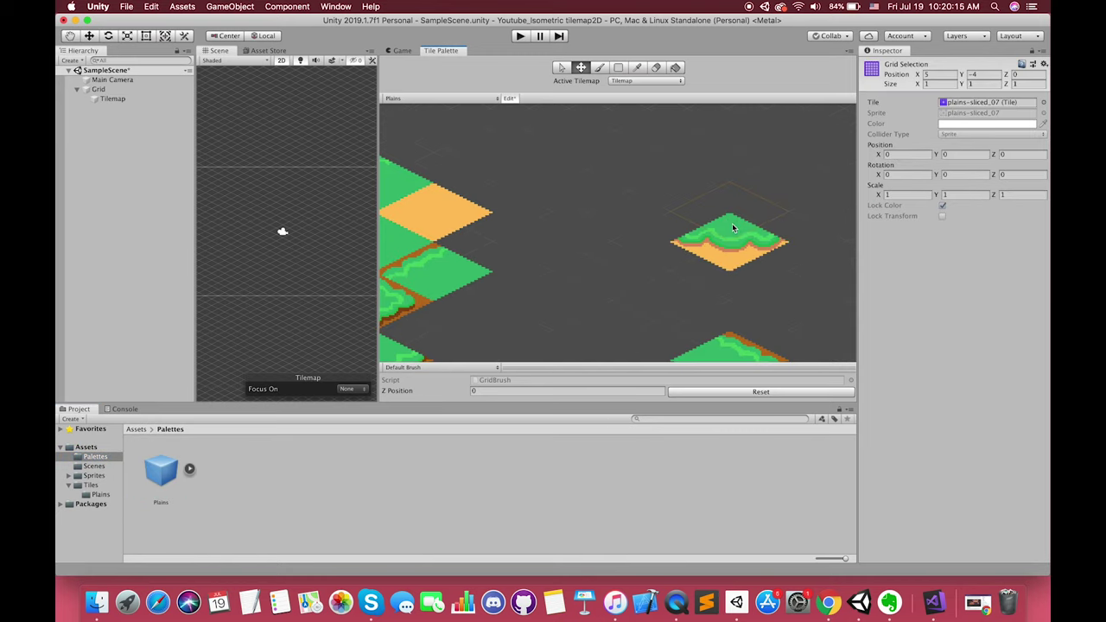
{"action": "scroll", "coordinate": [733, 228], "scroll_direction": "down", "scroll_amount": 5}
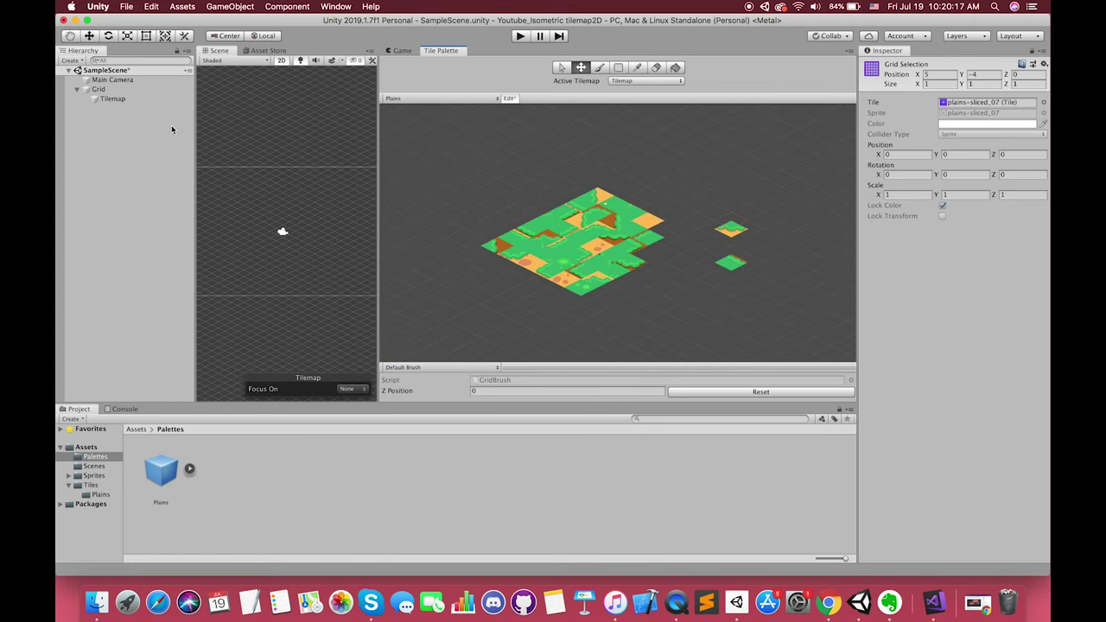
Change the Tile Anchor of Layer1 in the Plains palette prefab and select the plains-sliced_30 tile to check its alignment
{"action": "double_click", "coordinate": [158, 468]}
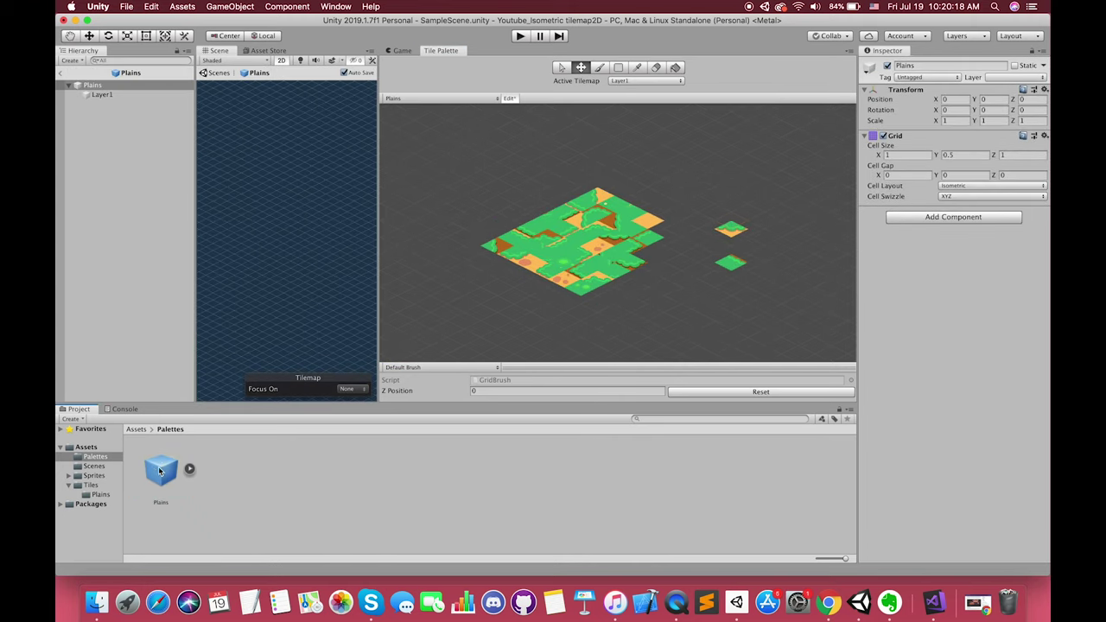
{"action": "left_click", "coordinate": [102, 95]}
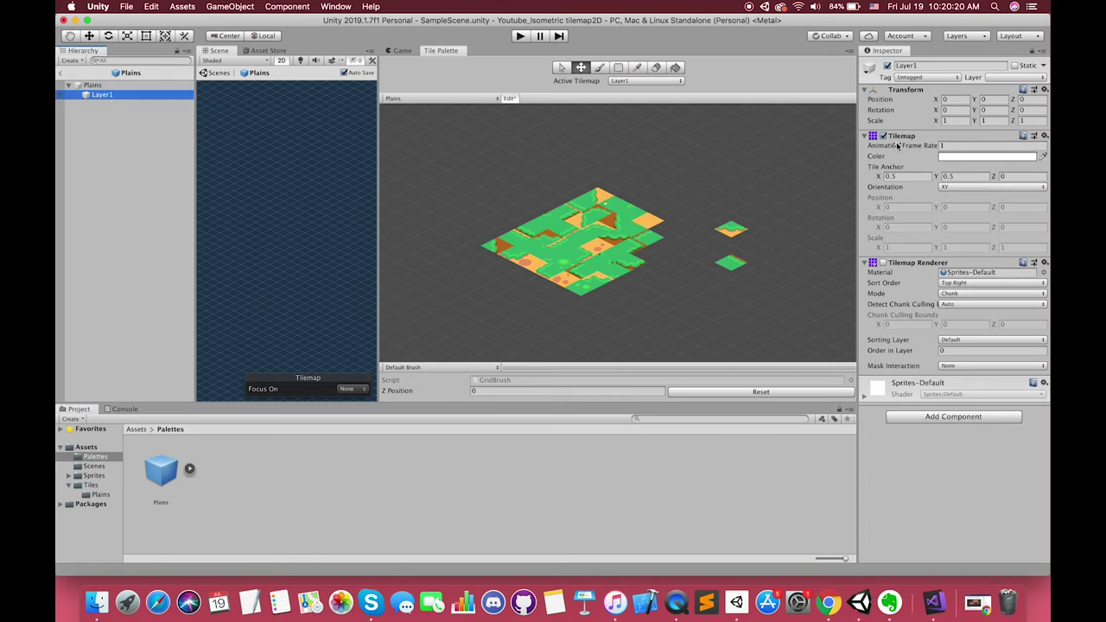
{"action": "left_click", "coordinate": [913, 176]}
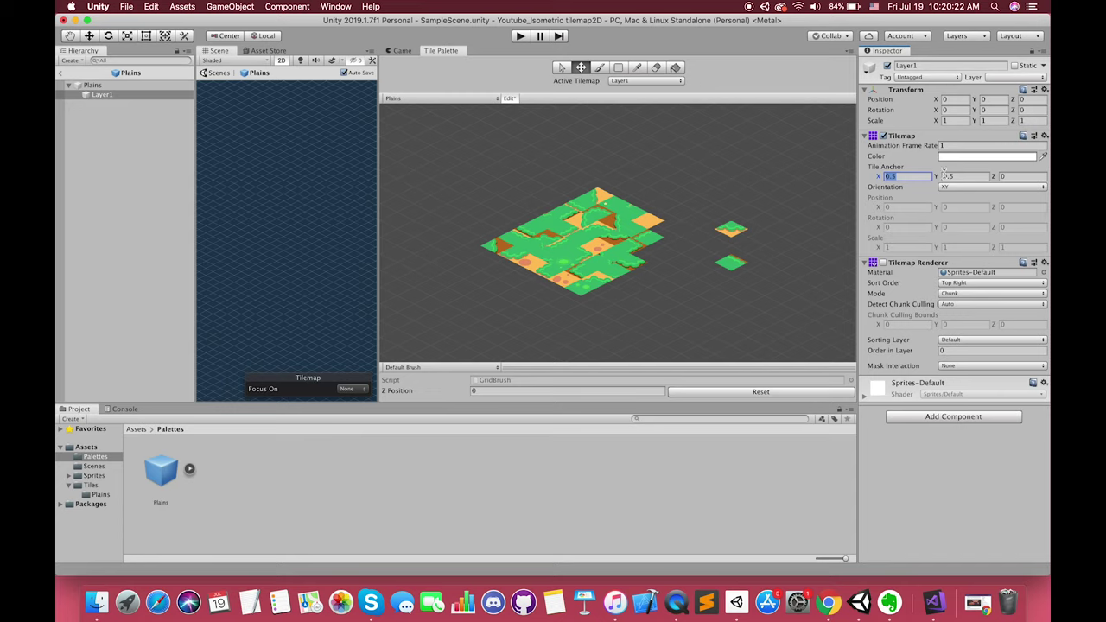
{"action": "key", "text": "Return"}
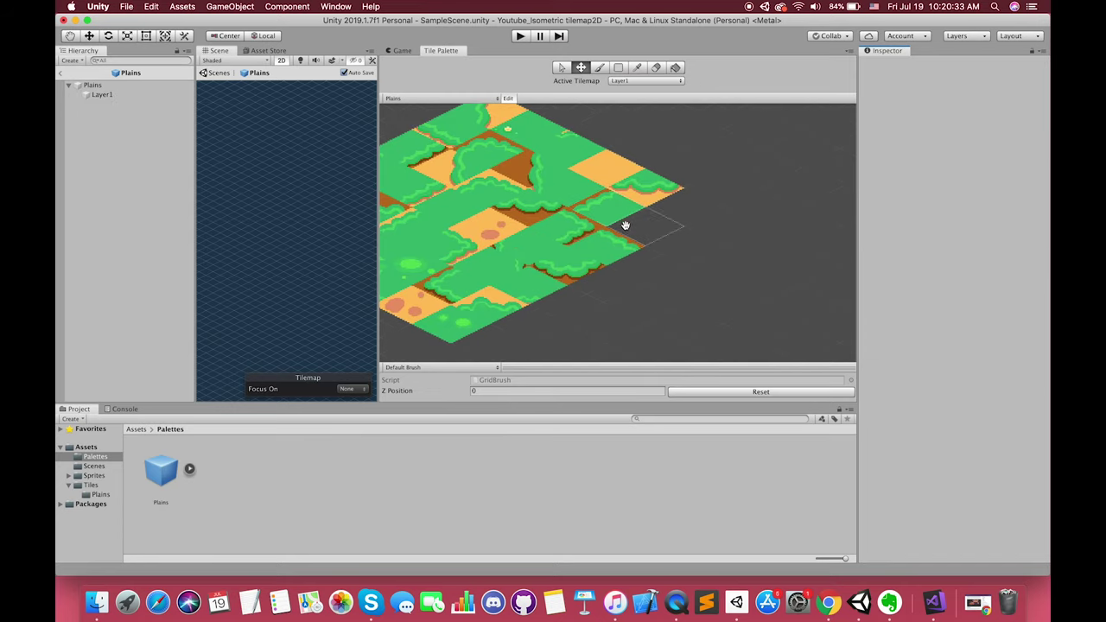
{"action": "left_click", "coordinate": [621, 249]}
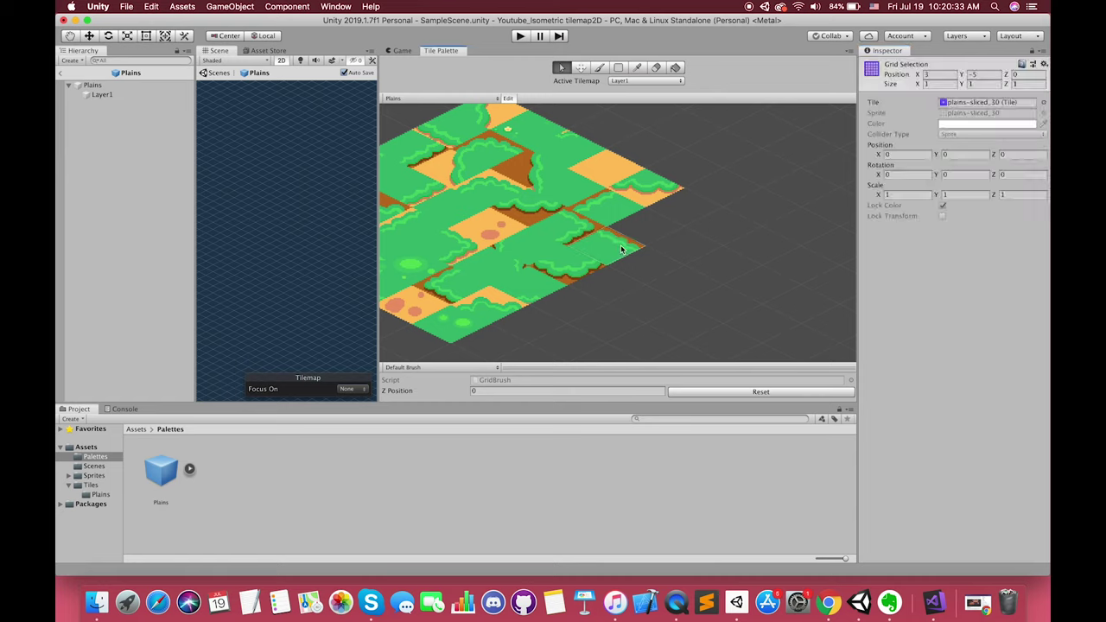
Move the plains-sliced_30 tile out of the tile set onto empty grid space and adjust its position there
{"action": "left_click_drag", "start_coordinate": [622, 250], "coordinate": [813, 272]}
{"action": "scroll", "coordinate": [731, 285], "scroll_direction": "down", "scroll_amount": 5}
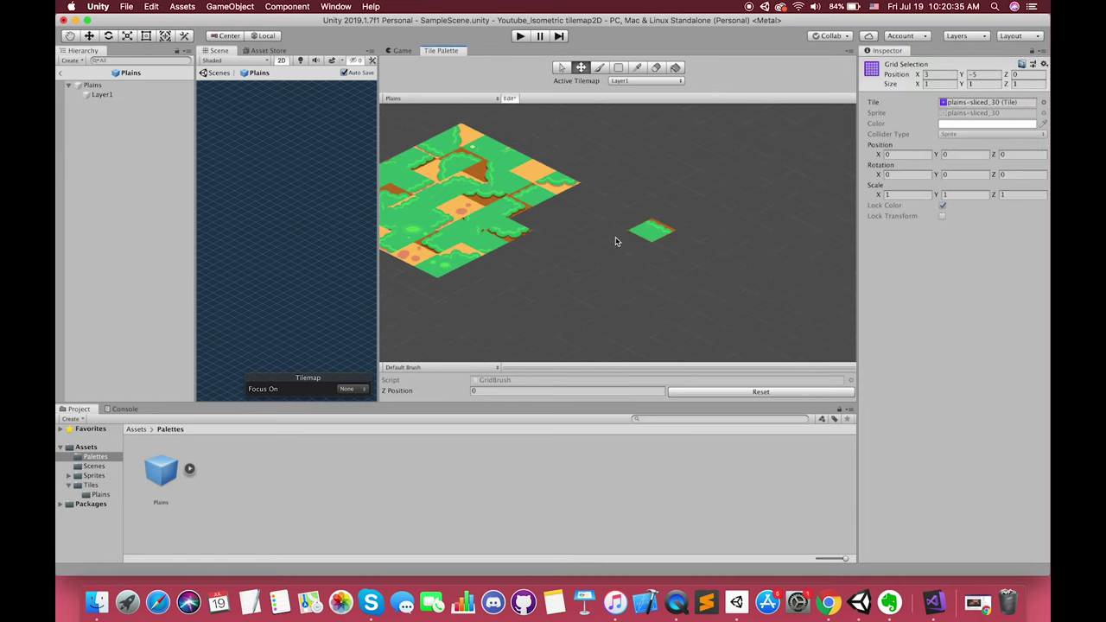
{"action": "key", "text": "s"}
{"action": "left_click_drag", "start_coordinate": [652, 235], "coordinate": [689, 227]}
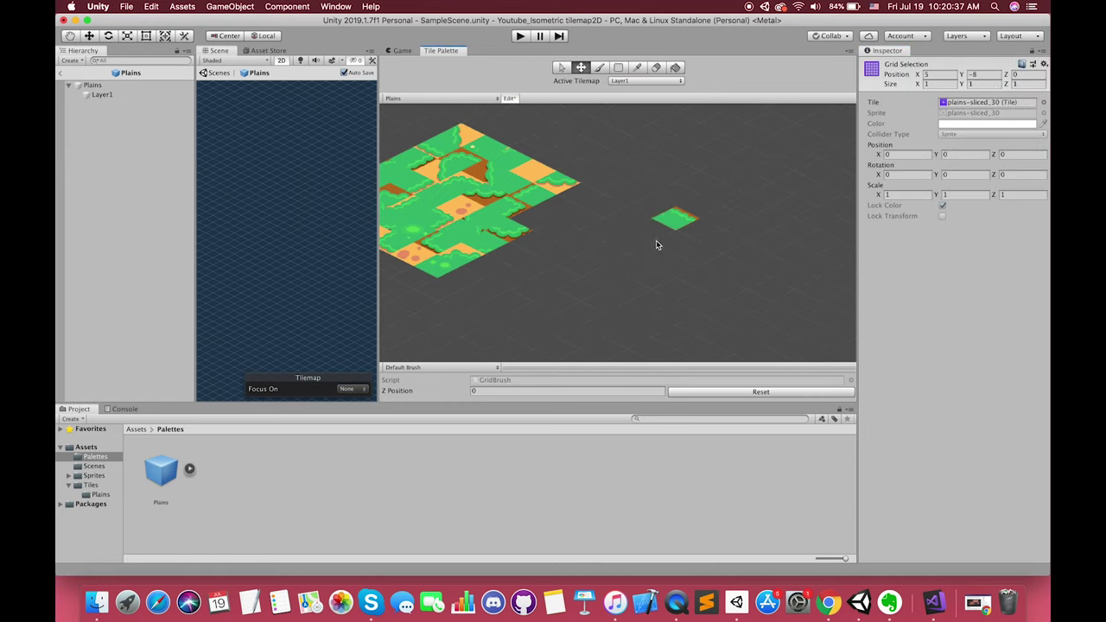
{"action": "scroll", "coordinate": [659, 245], "scroll_direction": "down", "scroll_amount": 5}
{"action": "scroll", "coordinate": [618, 234], "scroll_direction": "up", "scroll_amount": 5}
Move two more brown-edged grass tiles, including plains-sliced_31, onto the grid beside the plains-sliced_30 tile
{"action": "key", "text": "s"}
{"action": "left_click", "coordinate": [563, 205]}
{"action": "key", "text": "m"}
{"action": "left_click_drag", "start_coordinate": [563, 206], "coordinate": [654, 231]}
{"action": "key", "text": "s"}
{"action": "left_click_drag", "start_coordinate": [540, 216], "coordinate": [710, 242]}
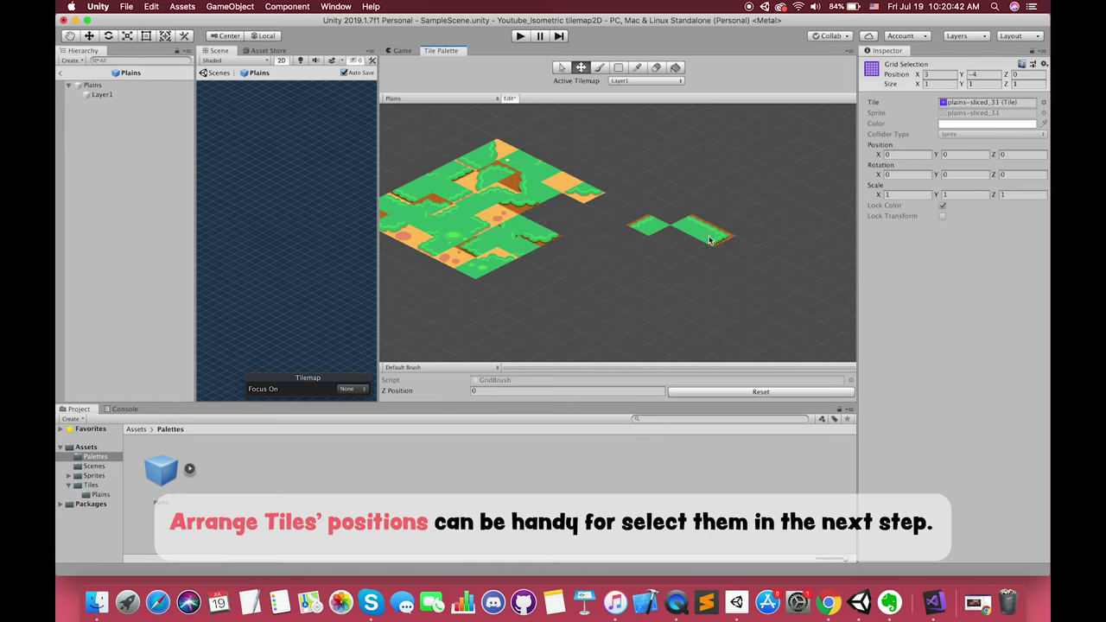
Start a separate group below the tile set by placing two brown tiles with grass corners side by side
{"action": "key", "text": "s"}
{"action": "key", "text": "m"}
{"action": "left_click_drag", "start_coordinate": [523, 210], "coordinate": [630, 330]}
{"action": "left_click_drag", "start_coordinate": [519, 184], "coordinate": [607, 313]}
Move the brown-edged grass corner tile to the brown-edged group and set a plain grass tile above that group
{"action": "key", "text": "s"}
{"action": "left_click_drag", "start_coordinate": [521, 226], "coordinate": [669, 257]}
{"action": "key", "text": "m"}
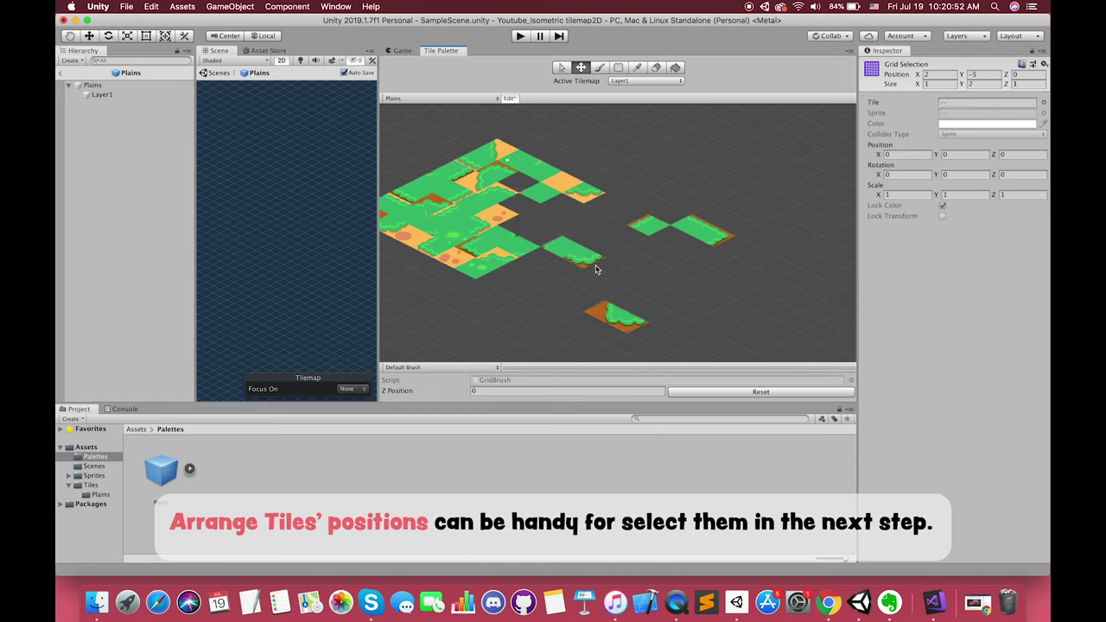
{"action": "left_click", "coordinate": [583, 258]}
{"action": "left_click", "coordinate": [563, 249]}
{"action": "left_click_drag", "start_coordinate": [563, 248], "coordinate": [670, 171]}
Gather the four sand tiles into one diamond beside the brown-edged group
{"action": "left_click_drag", "start_coordinate": [583, 192], "coordinate": [711, 214]}
{"action": "scroll", "coordinate": [638, 236], "scroll_direction": "down", "scroll_amount": 3}
{"action": "key", "text": "s"}
{"action": "left_click_drag", "start_coordinate": [531, 220], "coordinate": [728, 220]}
{"action": "left_click_drag", "start_coordinate": [497, 252], "coordinate": [744, 213]}
{"action": "left_click_drag", "start_coordinate": [465, 238], "coordinate": [728, 204]}
Assemble the sand tiles with grass corners into their own diamond below the sand group
{"action": "left_click_drag", "start_coordinate": [531, 171], "coordinate": [743, 313]}
{"action": "left_click_drag", "start_coordinate": [514, 195], "coordinate": [712, 311]}
{"action": "key", "text": "s"}
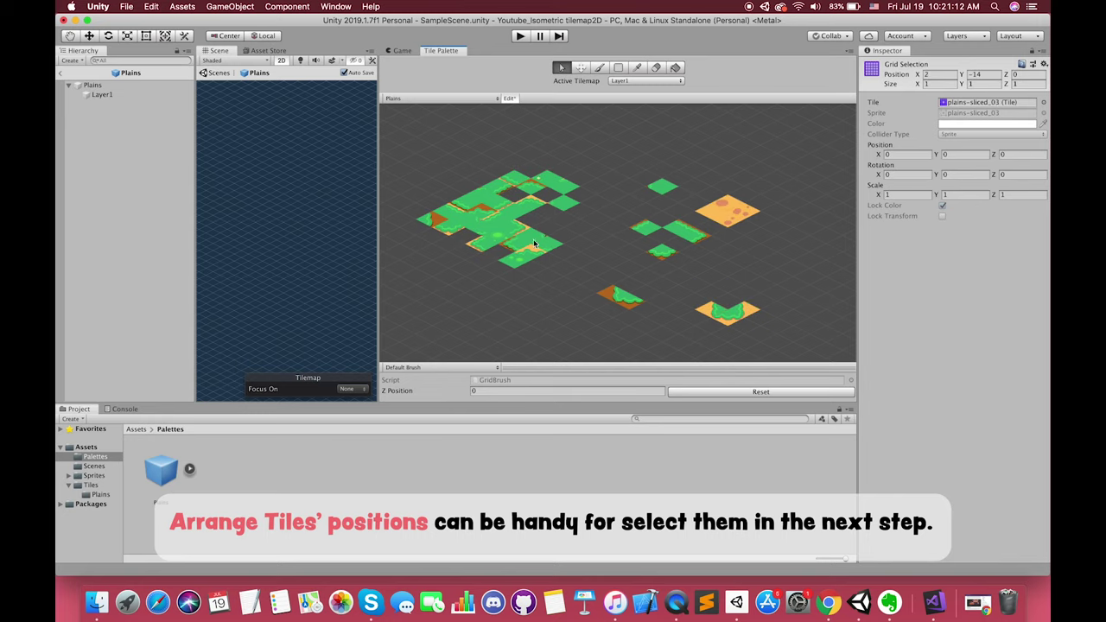
{"action": "key", "text": "m"}
{"action": "left_click_drag", "start_coordinate": [529, 249], "coordinate": [726, 305]}
Complete the brown diamond with its remaining grass-corner tiles and set the plains-sliced_13 tile below the sand group
{"action": "key", "text": "s"}
{"action": "key", "text": "m"}
{"action": "left_click_drag", "start_coordinate": [482, 210], "coordinate": [632, 282]}
{"action": "left_click_drag", "start_coordinate": [434, 220], "coordinate": [646, 293]}
{"action": "left_click_drag", "start_coordinate": [528, 187], "coordinate": [744, 246]}
{"action": "key", "text": "s"}
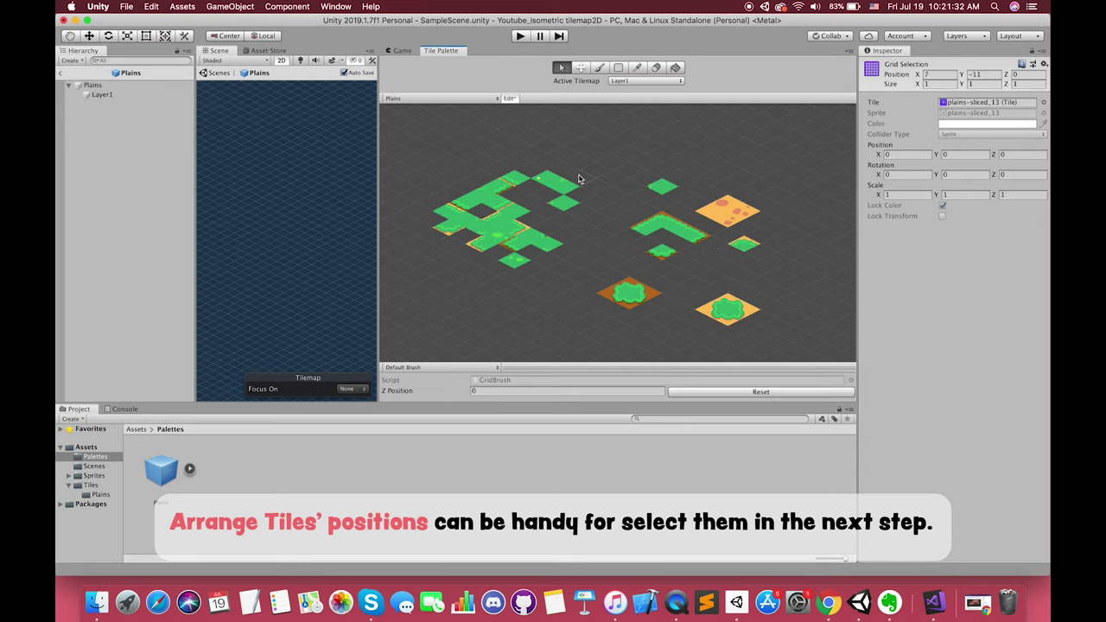
Place two grass tiles side by side above the separate plain grass tile
{"action": "key", "text": "s"}
{"action": "key", "text": "s"}
{"action": "left_click", "coordinate": [564, 186]}
{"action": "key", "text": "m"}
{"action": "left_click_drag", "start_coordinate": [563, 186], "coordinate": [647, 163]}
{"action": "left_click_drag", "start_coordinate": [563, 204], "coordinate": [662, 155]}
Group the spotted grass tiles around plains-sliced_19 and add another tile to the upper green diamond
{"action": "key", "text": "s"}
{"action": "key", "text": "m"}
{"action": "left_click_drag", "start_coordinate": [548, 179], "coordinate": [695, 171]}
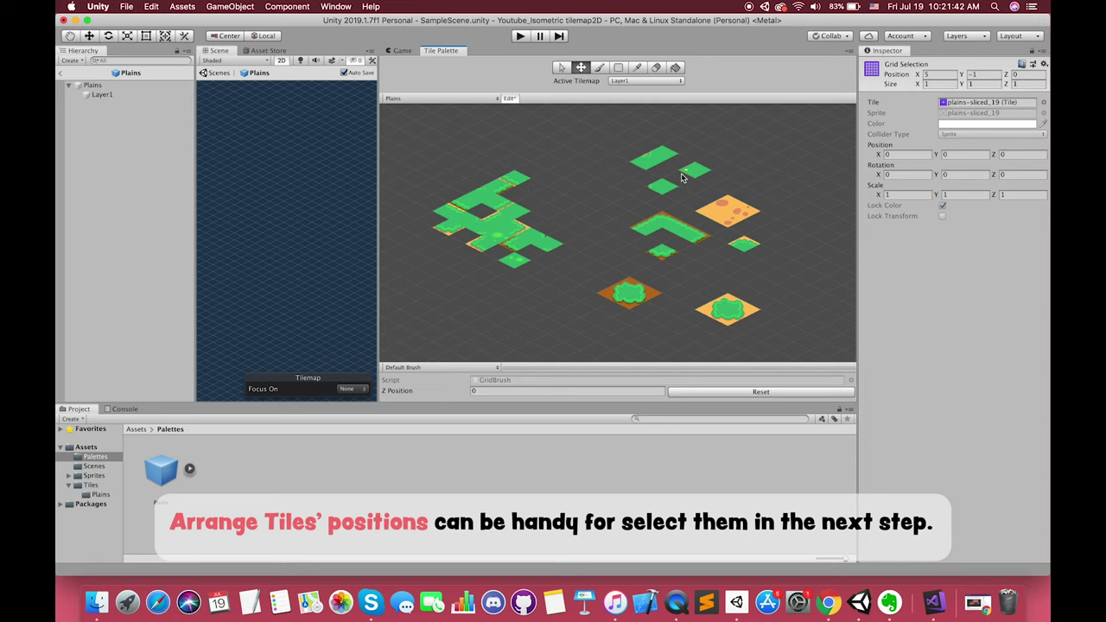
{"action": "left_click_drag", "start_coordinate": [515, 211], "coordinate": [711, 179]}
{"action": "key", "text": "m"}
{"action": "left_click_drag", "start_coordinate": [545, 243], "coordinate": [644, 143]}
{"action": "key", "text": "s"}
{"action": "key", "text": "m"}
{"action": "left_click_drag", "start_coordinate": [517, 260], "coordinate": [711, 164]}
{"action": "key", "text": "s"}
Arrange four sand-edged grass tiles around plains-sliced_13 to form most of a ring
{"action": "left_click_drag", "start_coordinate": [500, 236], "coordinate": [728, 253]}
{"action": "key", "text": "m"}
{"action": "key", "text": "s"}
{"action": "key", "text": "m"}
{"action": "left_click_drag", "start_coordinate": [499, 205], "coordinate": [756, 269]}
{"action": "left_click_drag", "start_coordinate": [516, 179], "coordinate": [728, 268]}
{"action": "left_click_drag", "start_coordinate": [516, 228], "coordinate": [777, 261]}
Add two grass tiles to the lower green diamond and the missing tile to the upper green diamond
{"action": "key", "text": "s"}
{"action": "left_click_drag", "start_coordinate": [499, 188], "coordinate": [647, 195]}
{"action": "key", "text": "m"}
{"action": "left_click_drag", "start_coordinate": [482, 228], "coordinate": [647, 179]}
{"action": "key", "text": "s"}
{"action": "left_click_drag", "start_coordinate": [466, 204], "coordinate": [630, 156]}
Close the sand-edged ring with its last two tiles and complete the lower green diamond with plains-sliced_32
{"action": "left_click", "coordinate": [465, 221]}
{"action": "key", "text": "m"}
{"action": "key", "text": "s"}
{"action": "key", "text": "m"}
{"action": "left_click_drag", "start_coordinate": [449, 229], "coordinate": [744, 277]}
{"action": "left_click_drag", "start_coordinate": [449, 213], "coordinate": [763, 251]}
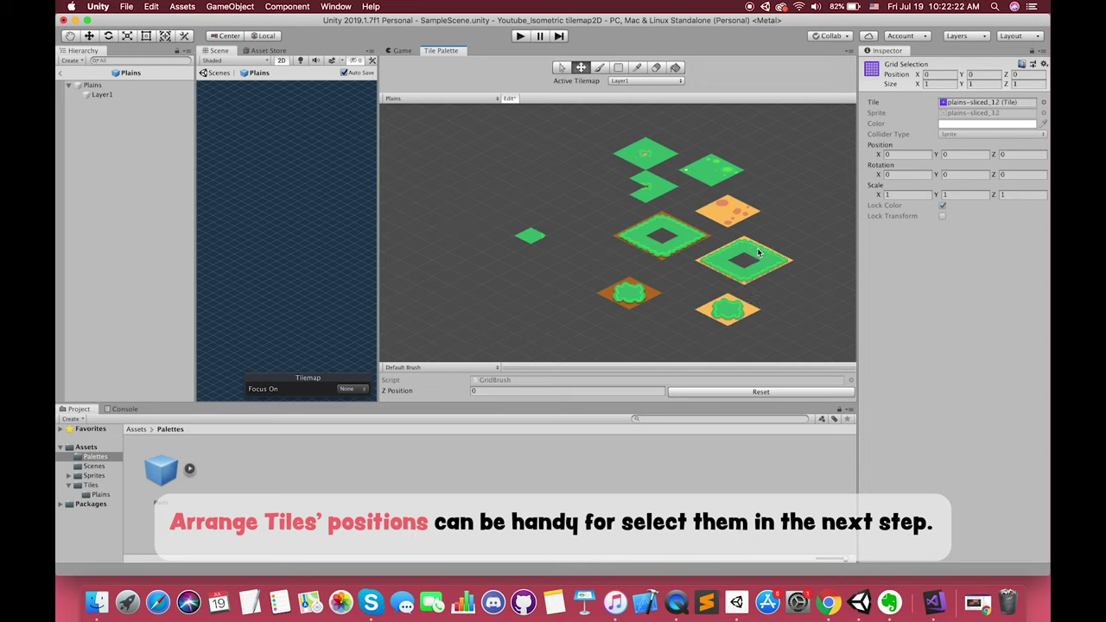
{"action": "left_click_drag", "start_coordinate": [529, 237], "coordinate": [630, 187]}
Open the Sprites/Plains/Raised folder and free up empty grid space beside the arranged tiles in the palette
{"action": "left_click", "coordinate": [97, 476]}
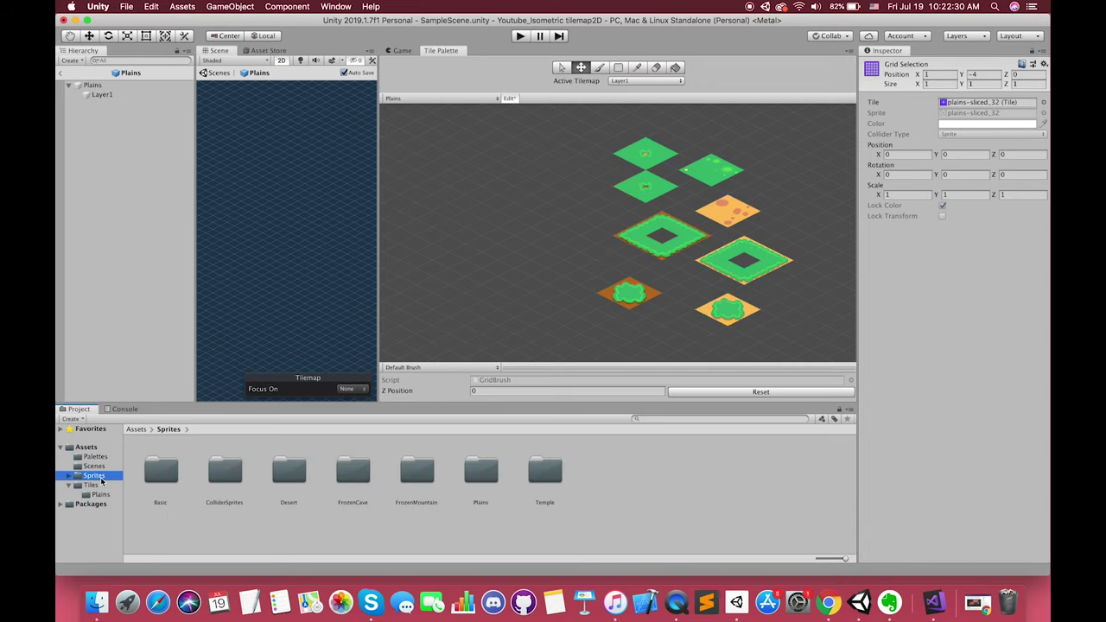
{"action": "double_click", "coordinate": [481, 474]}
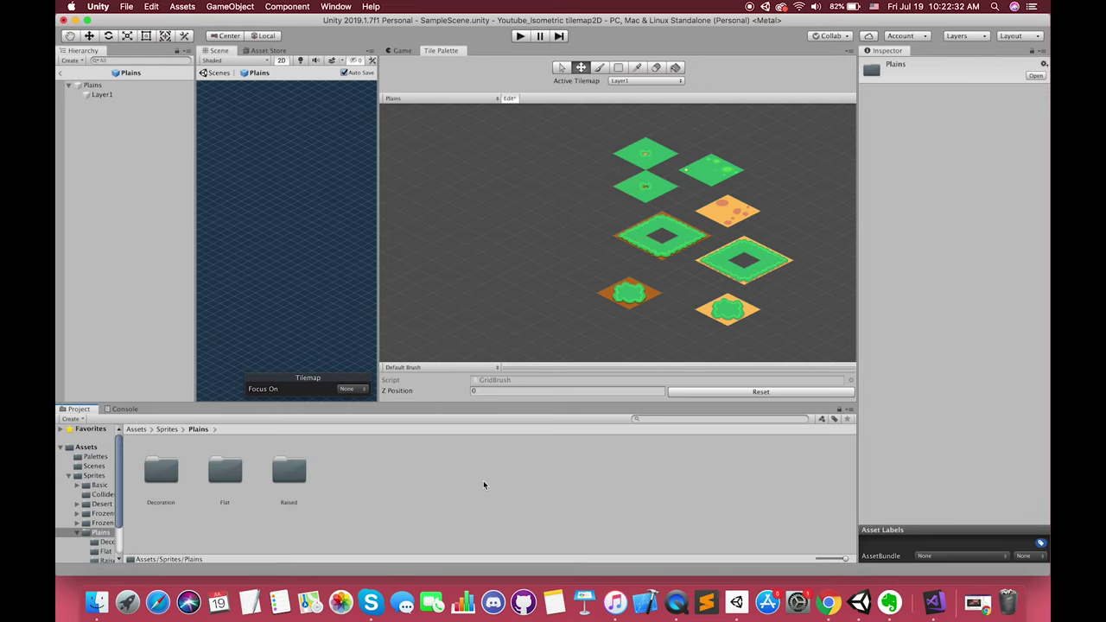
{"action": "double_click", "coordinate": [280, 471]}
{"action": "scroll", "coordinate": [357, 494], "scroll_direction": "down", "scroll_amount": 2}
{"action": "scroll", "coordinate": [380, 489], "scroll_direction": "up", "scroll_amount": 2}
{"action": "middle_click_drag", "start_coordinate": [671, 272], "coordinate": [498, 292]}
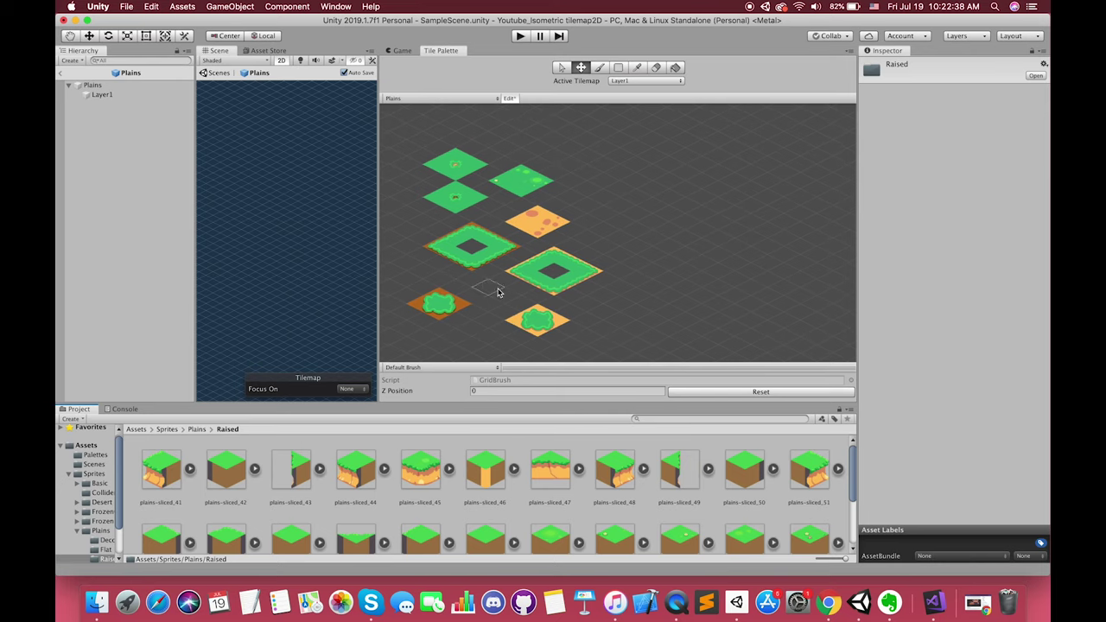
Add the Raised sprites from plains-sliced_41 to plains-sliced_72 to the Plains palette, choosing a folder for their tiles
{"action": "left_click", "coordinate": [146, 475]}
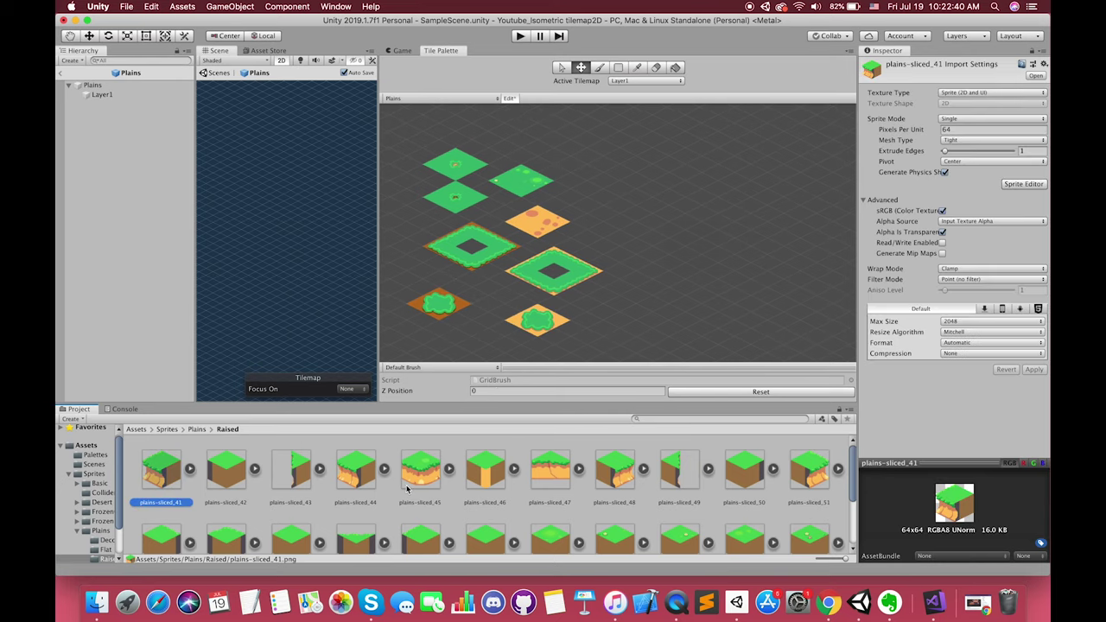
{"action": "scroll", "coordinate": [557, 513], "scroll_direction": "down", "scroll_amount": 3}
{"action": "left_click", "coordinate": [225, 514], "text": "shift"}
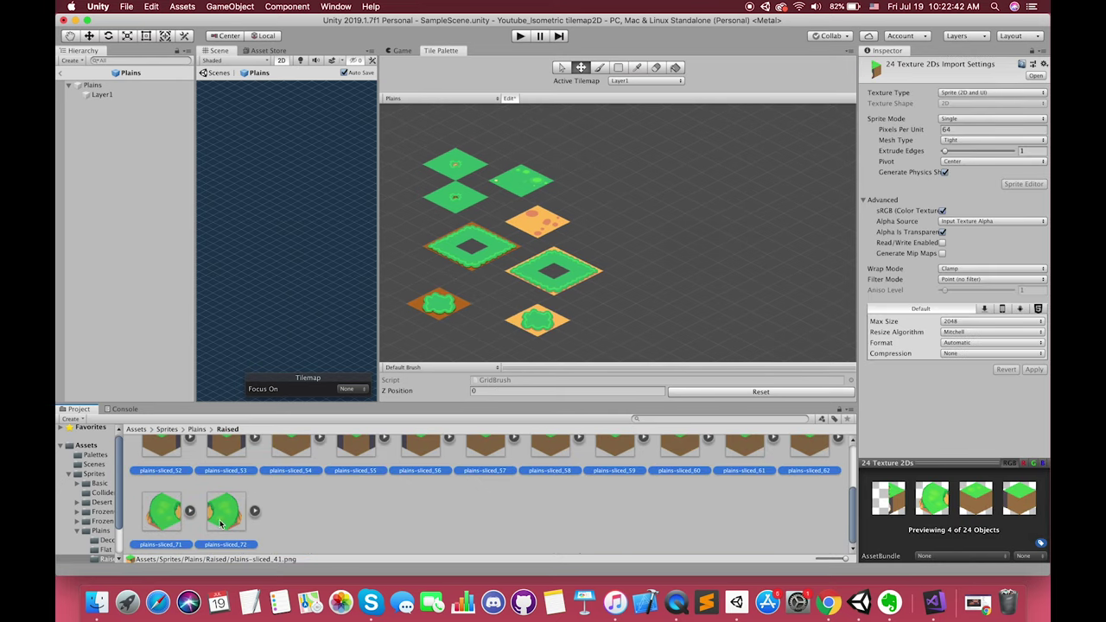
{"action": "left_click_drag", "start_coordinate": [225, 514], "coordinate": [608, 144]}
{"action": "left_click", "coordinate": [553, 121]}
{"action": "left_click", "coordinate": [557, 158]}
{"action": "double_click", "coordinate": [524, 226]}
{"action": "double_click", "coordinate": [445, 161]}
{"action": "left_click", "coordinate": [758, 344]}
Line up three raised tiles along the lower edge of the new block and set another one apart above it
{"action": "middle_click_drag", "start_coordinate": [751, 251], "coordinate": [657, 280]}
{"action": "key", "text": "s"}
{"action": "left_click", "coordinate": [644, 261]}
{"action": "key", "text": "m"}
{"action": "left_click_drag", "start_coordinate": [616, 295], "coordinate": [633, 304]}
{"action": "left_click", "coordinate": [674, 246]}
{"action": "left_click_drag", "start_coordinate": [674, 245], "coordinate": [661, 302]}
{"action": "left_click", "coordinate": [698, 233]}
{"action": "left_click_drag", "start_coordinate": [698, 234], "coordinate": [777, 182]}
{"action": "left_click", "coordinate": [679, 232]}
{"action": "left_click", "coordinate": [676, 212]}
{"action": "left_click_drag", "start_coordinate": [676, 212], "coordinate": [690, 302]}
Move three more raised tiles out of the block onto separate empty spots on its far side
{"action": "left_click", "coordinate": [653, 236]}
{"action": "left_click_drag", "start_coordinate": [652, 236], "coordinate": [769, 280]}
{"action": "key", "text": "s"}
{"action": "left_click", "coordinate": [644, 247]}
{"action": "key", "text": "m"}
{"action": "left_click", "coordinate": [626, 255]}
{"action": "left_click_drag", "start_coordinate": [626, 255], "coordinate": [772, 230]}
{"action": "left_click_drag", "start_coordinate": [609, 246], "coordinate": [788, 191]}
Reposition four more raised tiles, spreading them above and below the remaining block to sort them by shape
{"action": "key", "text": "s"}
{"action": "middle_click_drag", "start_coordinate": [821, 195], "coordinate": [716, 217]}
{"action": "left_click", "coordinate": [700, 206]}
{"action": "mouse_move", "coordinate": [700, 205]}
{"action": "left_mouse_down"}
{"action": "mouse_move", "coordinate": [765, 237]}
{"action": "mouse_move", "coordinate": [688, 220]}
{"action": "left_mouse_up"}
{"action": "key", "text": "s"}
{"action": "left_click", "coordinate": [553, 247]}
{"action": "key", "text": "m"}
{"action": "left_click_drag", "start_coordinate": [553, 247], "coordinate": [653, 178]}
{"action": "left_click_drag", "start_coordinate": [553, 227], "coordinate": [652, 326]}
{"action": "middle_click_drag", "start_coordinate": [654, 326], "coordinate": [705, 310]}
{"action": "left_click_drag", "start_coordinate": [580, 237], "coordinate": [512, 300]}
Move the last two out-of-place raised tiles to finish arranging the raised tile set
{"action": "key", "text": "s"}
{"action": "left_click", "coordinate": [529, 237]}
{"action": "key", "text": "m"}
{"action": "left_click_drag", "start_coordinate": [529, 237], "coordinate": [644, 242]}
{"action": "key", "text": "s"}
{"action": "left_click", "coordinate": [591, 206]}
{"action": "left_click_drag", "start_coordinate": [570, 227], "coordinate": [591, 268]}
{"action": "key", "text": "m"}
{"action": "key", "text": "s"}
{"action": "key", "text": "m"}
Enlarge the Scene view at the expense of the Tile Palette and leave the Plains prefab to return to SampleScene
{"action": "scroll", "coordinate": [590, 266], "scroll_direction": "down", "scroll_amount": 3}
{"action": "middle_click_drag", "start_coordinate": [587, 263], "coordinate": [637, 237]}
{"action": "left_click_drag", "start_coordinate": [378, 251], "coordinate": [633, 246]}
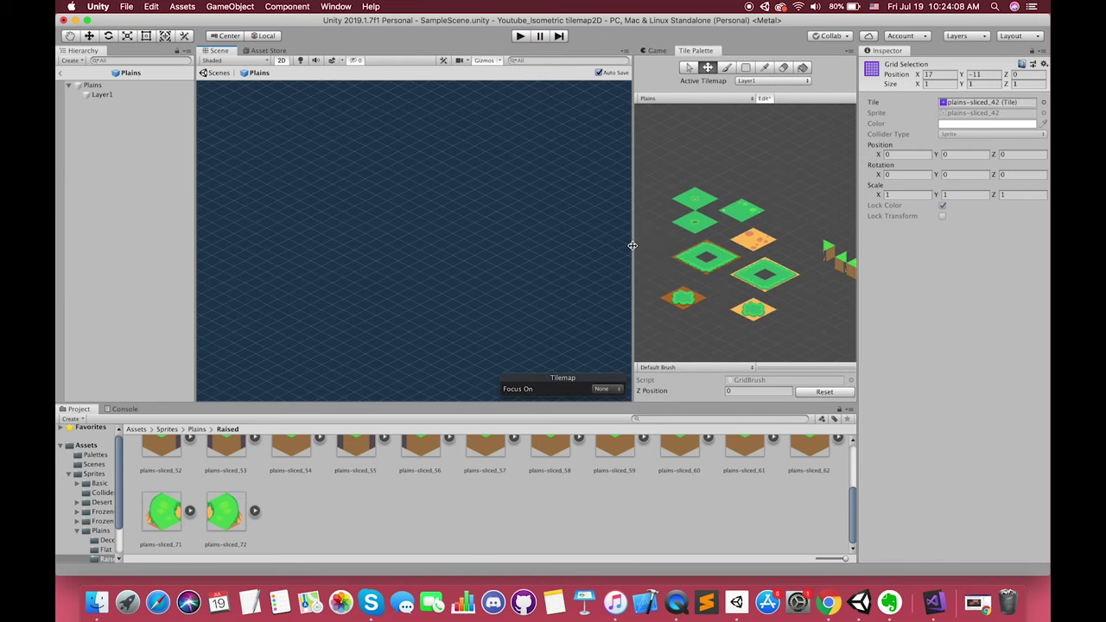
{"action": "left_click", "coordinate": [60, 77]}
Rename the Tilemap object under Grid to Basic
{"action": "left_click", "coordinate": [107, 99]}
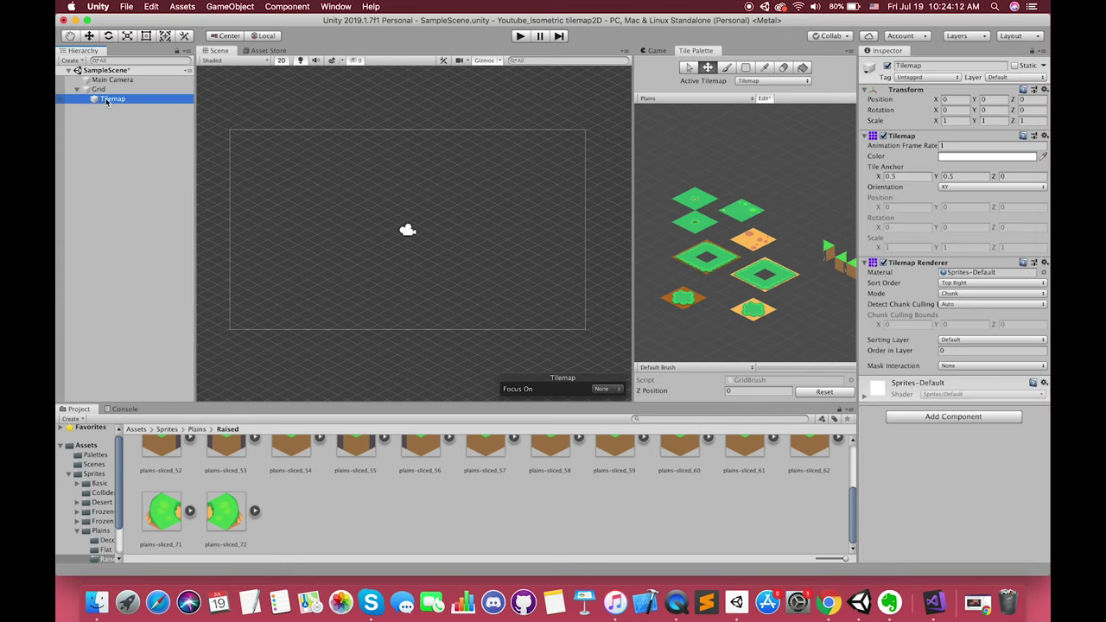
{"action": "key", "text": "Return"}
{"action": "type", "text": "Basic"}
{"action": "key", "text": "Return"}
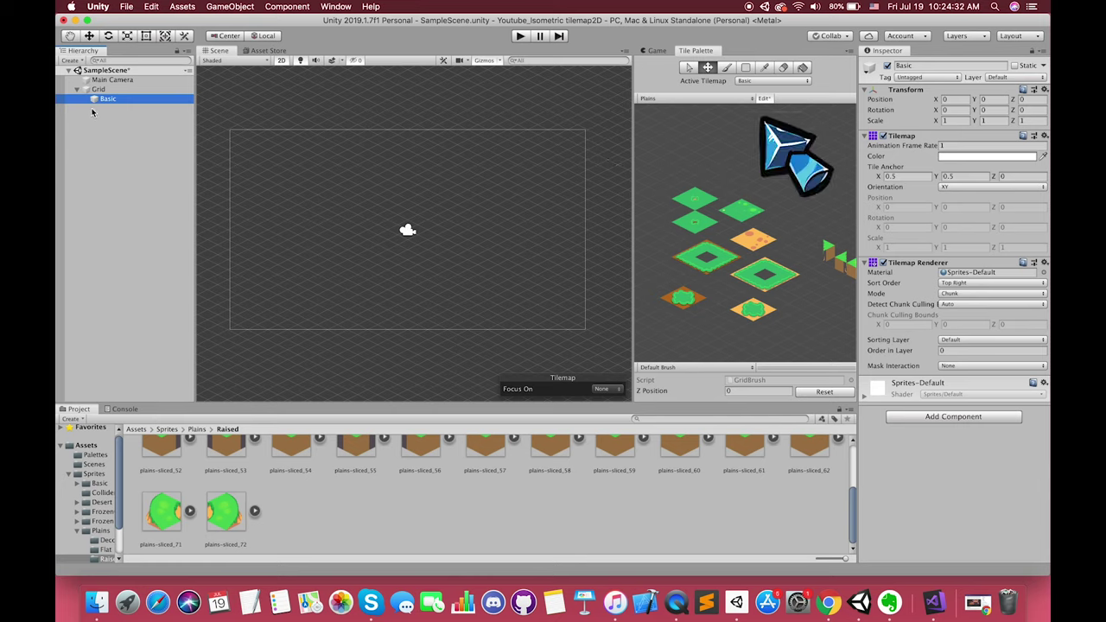
Pick the plain sand tile for box filling, try filling an area of the Basic tilemap, and undo that fill
{"action": "left_click", "coordinate": [744, 244]}
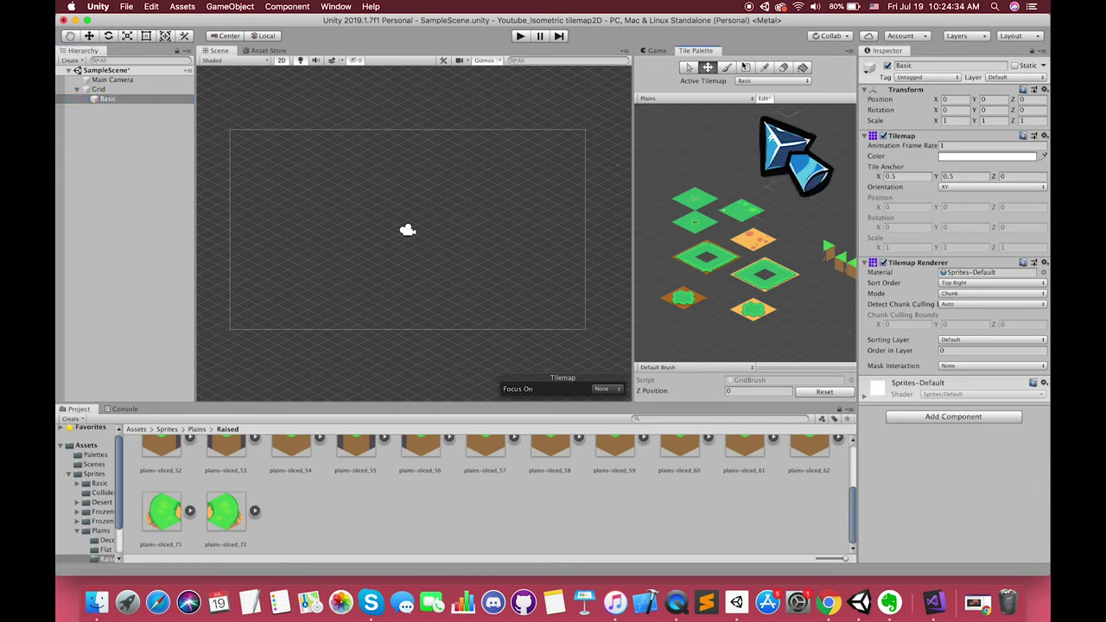
{"action": "left_click", "coordinate": [745, 240]}
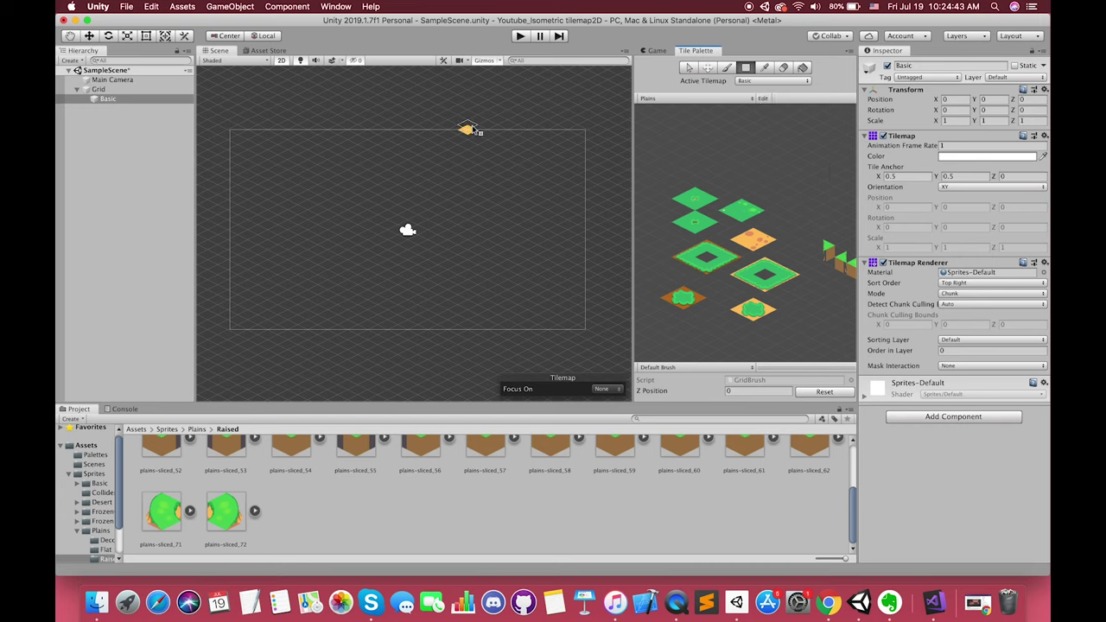
{"action": "left_click_drag", "start_coordinate": [467, 127], "coordinate": [400, 354]}
{"action": "key", "text": "super+z"}
Set the Basic tilemap's Tile Anchor to X 1, Y 1 and box-fill a large sand ground across the camera frame
{"action": "scroll", "coordinate": [373, 223], "scroll_direction": "up", "scroll_amount": 5}
{"action": "left_click", "coordinate": [424, 174]}
{"action": "left_click", "coordinate": [463, 211]}
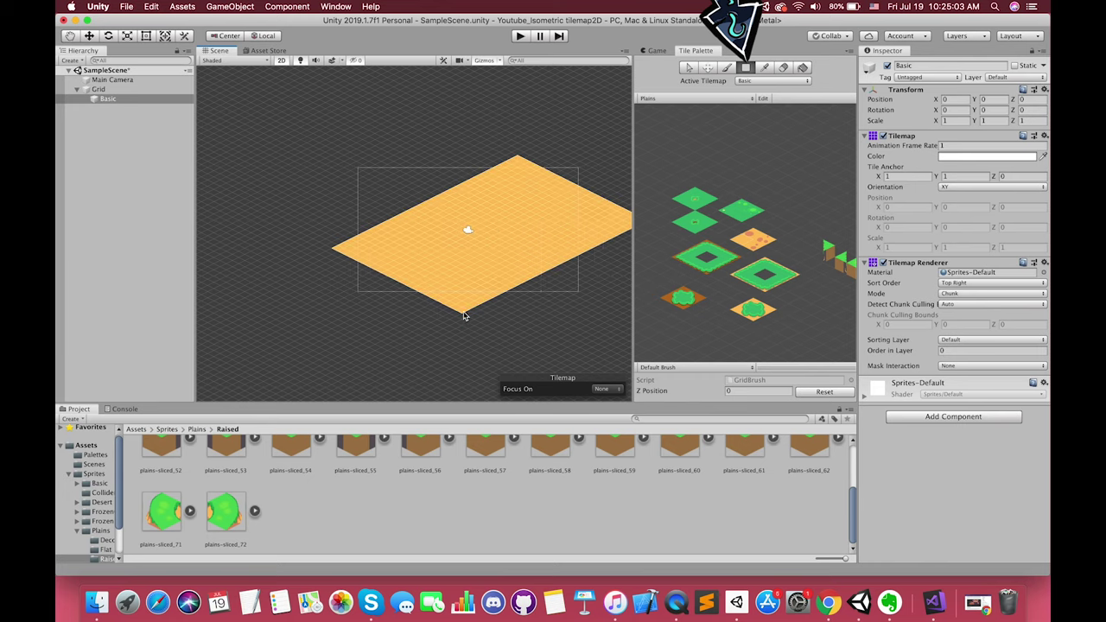
{"action": "scroll", "coordinate": [466, 230], "scroll_direction": "up", "scroll_amount": 4}
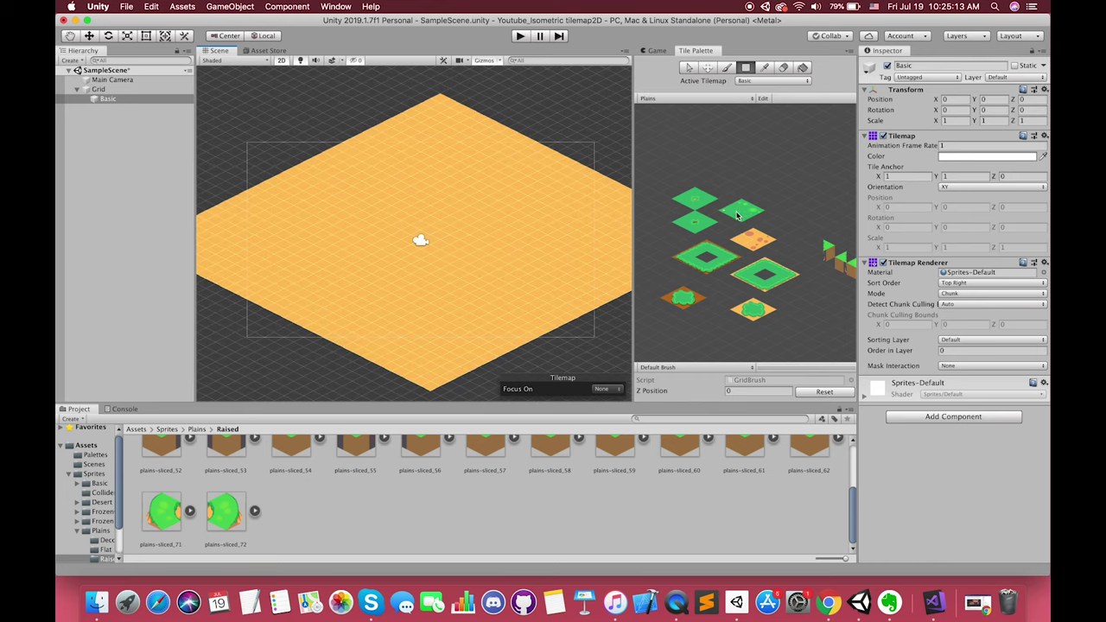
Box-fill overlapping plain grass areas over most of the Basic tilemap, leaving irregular sand patches and a sand rim
{"action": "scroll", "coordinate": [394, 181], "scroll_direction": "down", "scroll_amount": 2}
{"action": "left_click_drag", "start_coordinate": [334, 171], "coordinate": [240, 264]}
{"action": "left_click_drag", "start_coordinate": [340, 222], "coordinate": [397, 345]}
{"action": "left_click_drag", "start_coordinate": [453, 290], "coordinate": [450, 349]}
{"action": "left_click_drag", "start_coordinate": [417, 307], "coordinate": [454, 364]}
{"action": "left_click_drag", "start_coordinate": [462, 287], "coordinate": [501, 330]}
{"action": "middle_click_drag", "start_coordinate": [510, 294], "coordinate": [438, 318]}
{"action": "left_click_drag", "start_coordinate": [455, 295], "coordinate": [389, 213]}
{"action": "left_click_drag", "start_coordinate": [352, 178], "coordinate": [417, 274]}
{"action": "left_click_drag", "start_coordinate": [338, 227], "coordinate": [325, 274]}
{"action": "left_click_drag", "start_coordinate": [447, 206], "coordinate": [505, 324]}
{"action": "middle_click_drag", "start_coordinate": [535, 295], "coordinate": [510, 313]}
{"action": "left_click_drag", "start_coordinate": [589, 276], "coordinate": [485, 250]}
{"action": "left_click_drag", "start_coordinate": [447, 213], "coordinate": [349, 172]}
{"action": "left_click_drag", "start_coordinate": [469, 223], "coordinate": [312, 177]}
{"action": "middle_click_drag", "start_coordinate": [341, 222], "coordinate": [464, 202]}
{"action": "scroll", "coordinate": [376, 260], "scroll_direction": "up", "scroll_amount": 2}
{"action": "middle_click_drag", "start_coordinate": [376, 260], "coordinate": [344, 204]}
{"action": "left_click", "coordinate": [526, 317]}
{"action": "left_click", "coordinate": [615, 285]}
{"action": "middle_click_drag", "start_coordinate": [607, 259], "coordinate": [498, 311]}
{"action": "middle_click_drag", "start_coordinate": [329, 285], "coordinate": [494, 285]}
{"action": "middle_click_drag", "start_coordinate": [588, 285], "coordinate": [298, 246]}
{"action": "scroll", "coordinate": [425, 254], "scroll_direction": "up", "scroll_amount": 3}
Edge the lower-right and upper-right sides of the grass on the Basic tilemap with the matching grass-to-sand border tiles
{"action": "left_click", "coordinate": [776, 281]}
{"action": "left_click_drag", "start_coordinate": [424, 296], "coordinate": [531, 238]}
{"action": "middle_click_drag", "start_coordinate": [531, 238], "coordinate": [484, 285]}
{"action": "scroll", "coordinate": [484, 285], "scroll_direction": "up", "scroll_amount": 3}
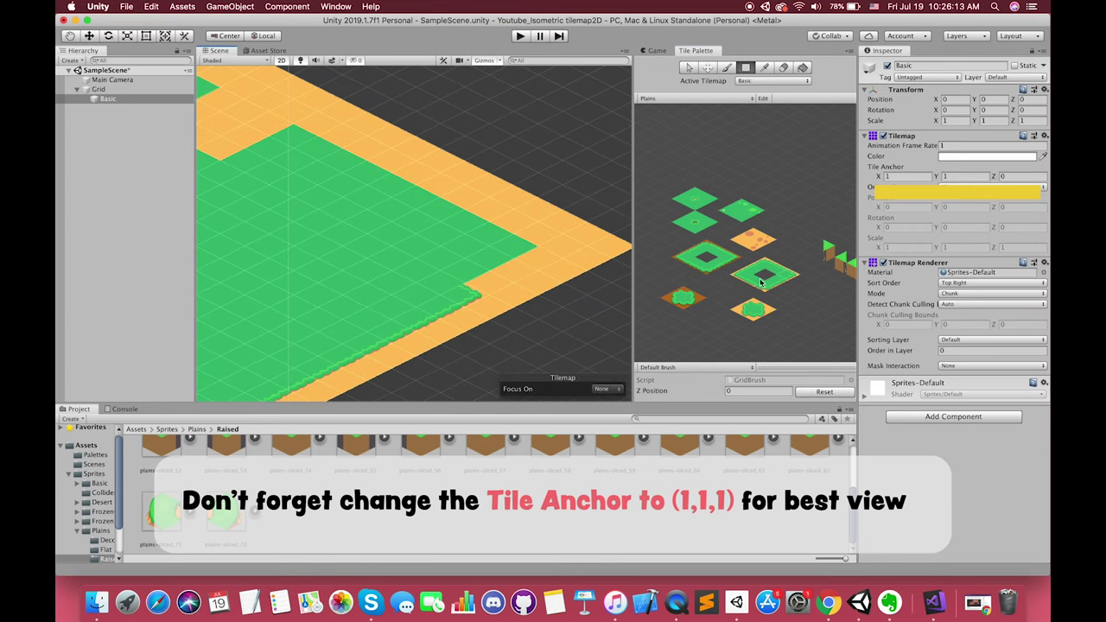
{"action": "left_click", "coordinate": [788, 274]}
{"action": "mouse_move", "coordinate": [463, 275]}
{"action": "left_mouse_down"}
{"action": "mouse_move", "coordinate": [499, 259]}
{"action": "mouse_move", "coordinate": [300, 154]}
{"action": "left_mouse_up"}
{"action": "left_click", "coordinate": [521, 246]}
Finish the grass borders with top corner and upper-left edge tiles, and scatter detail tiles over the grass and sand
{"action": "left_click", "coordinate": [775, 268]}
{"action": "middle_click_drag", "start_coordinate": [374, 138], "coordinate": [504, 192]}
{"action": "left_click", "coordinate": [765, 262]}
{"action": "left_click", "coordinate": [402, 187]}
{"action": "left_click", "coordinate": [752, 270]}
{"action": "left_click_drag", "start_coordinate": [388, 197], "coordinate": [337, 207]}
{"action": "middle_click_drag", "start_coordinate": [336, 203], "coordinate": [445, 250]}
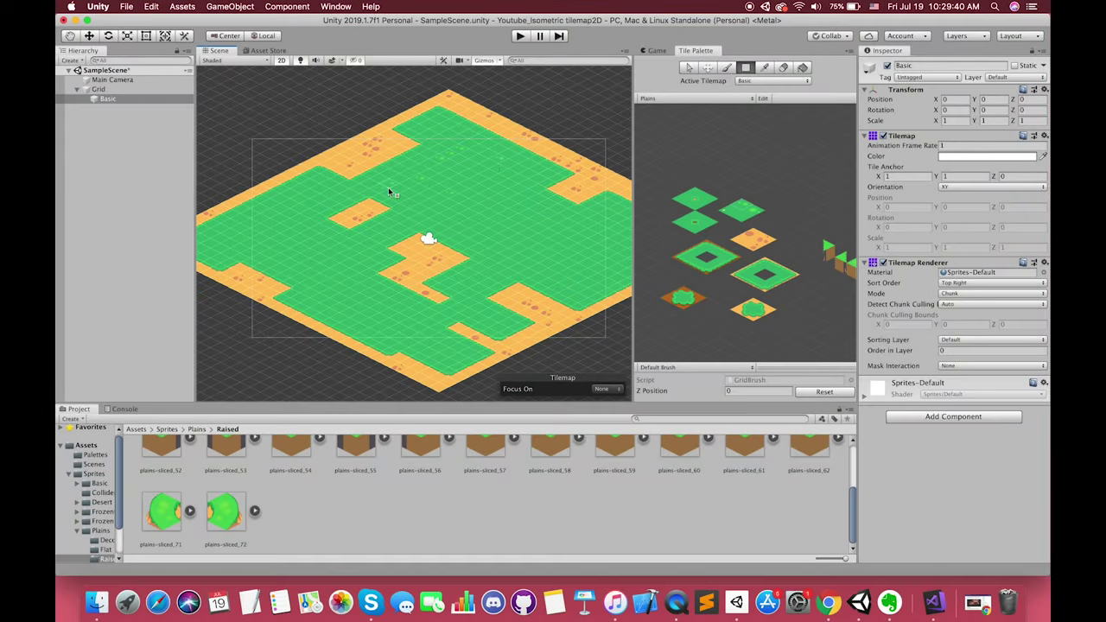
{"action": "scroll", "coordinate": [526, 285], "scroll_direction": "right", "scroll_amount": 2}
{"action": "scroll", "coordinate": [261, 244], "scroll_direction": "left", "scroll_amount": 2}
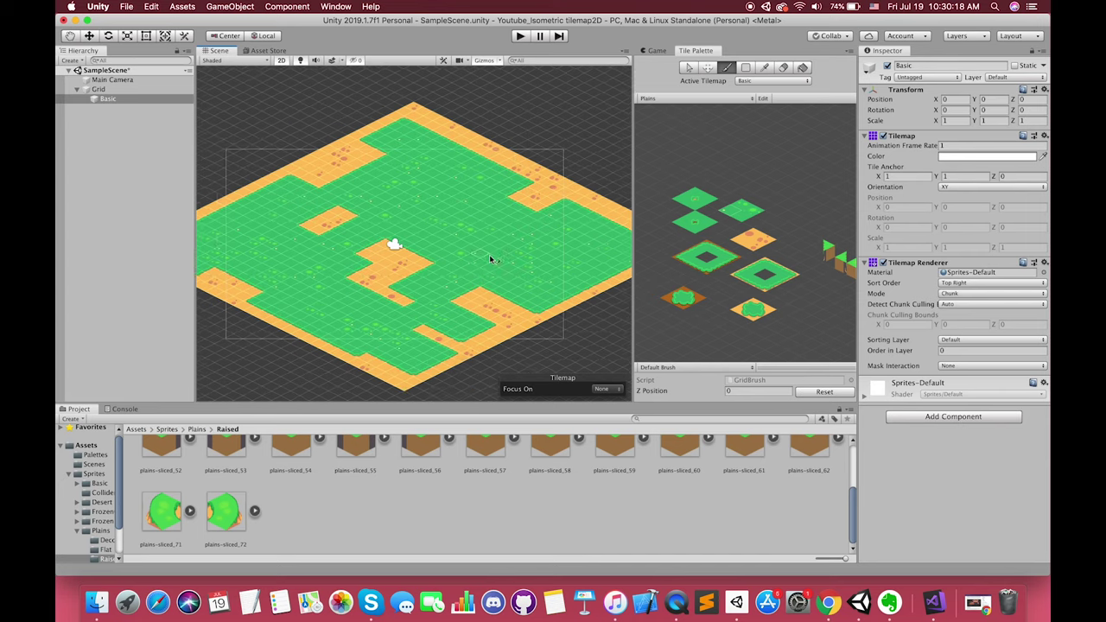
{"action": "scroll", "coordinate": [259, 123], "scroll_direction": "up", "scroll_amount": 2}
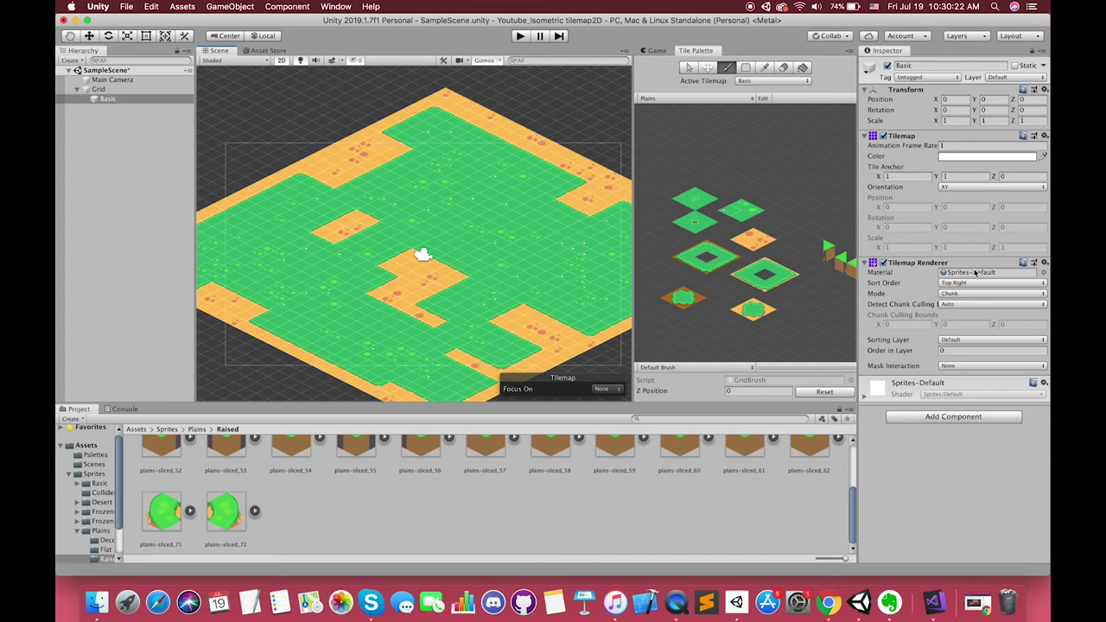
Add a second tilemap under Grid and set its Tile Anchor to X 1, Y 1
{"action": "right_click", "coordinate": [98, 89]}
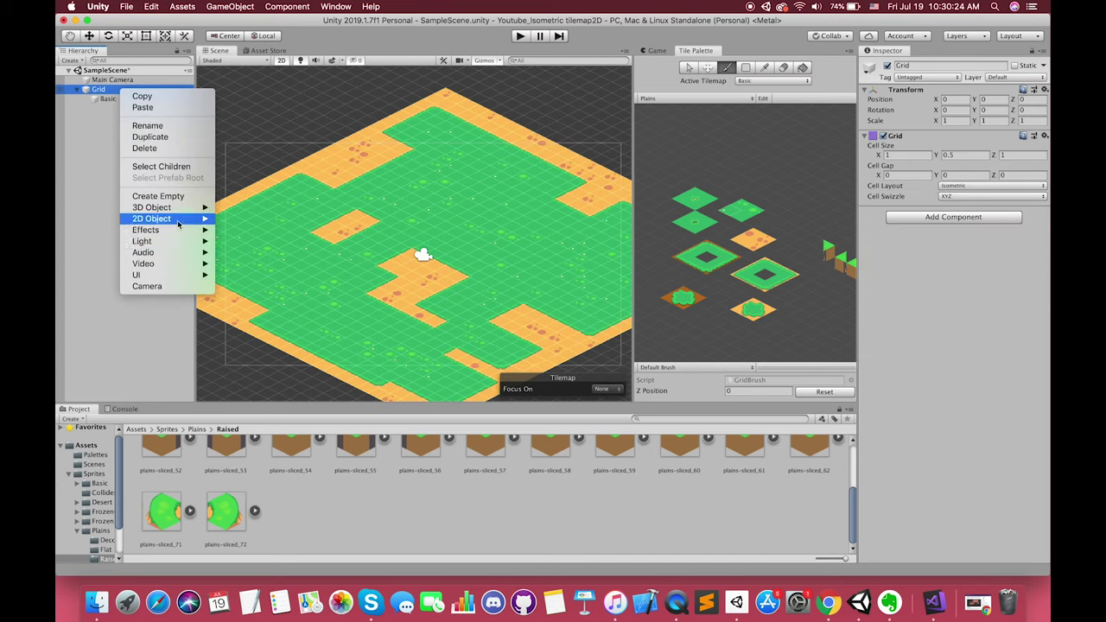
{"action": "mouse_move", "coordinate": [173, 219]}
{"action": "left_click", "coordinate": [273, 275]}
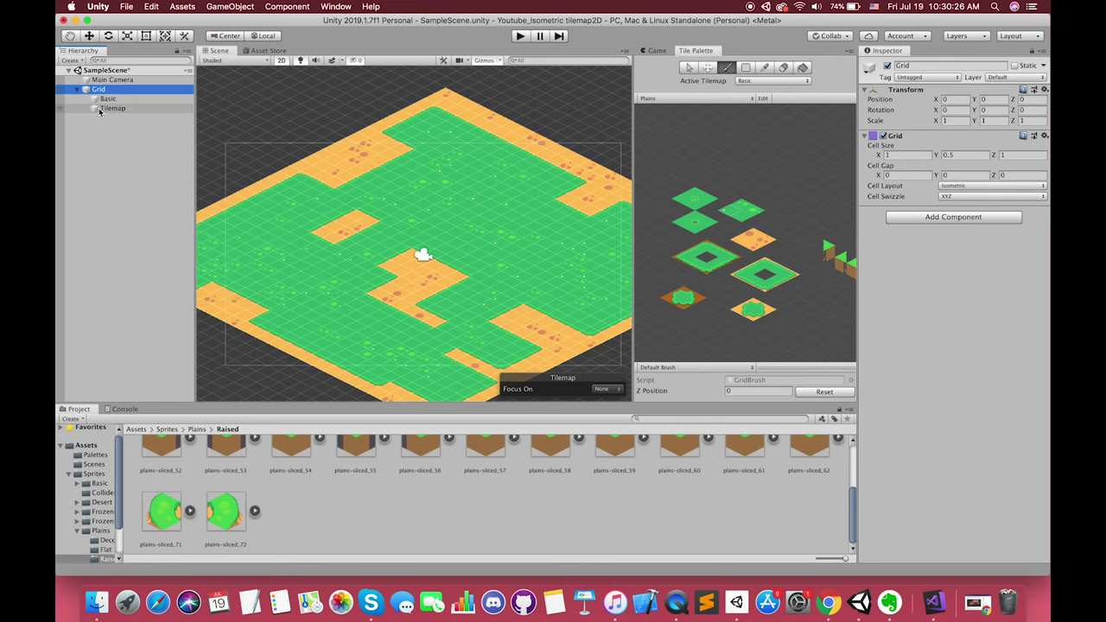
{"action": "left_click", "coordinate": [899, 177]}
{"action": "type", "text": "1"}
{"action": "left_click", "coordinate": [968, 176]}
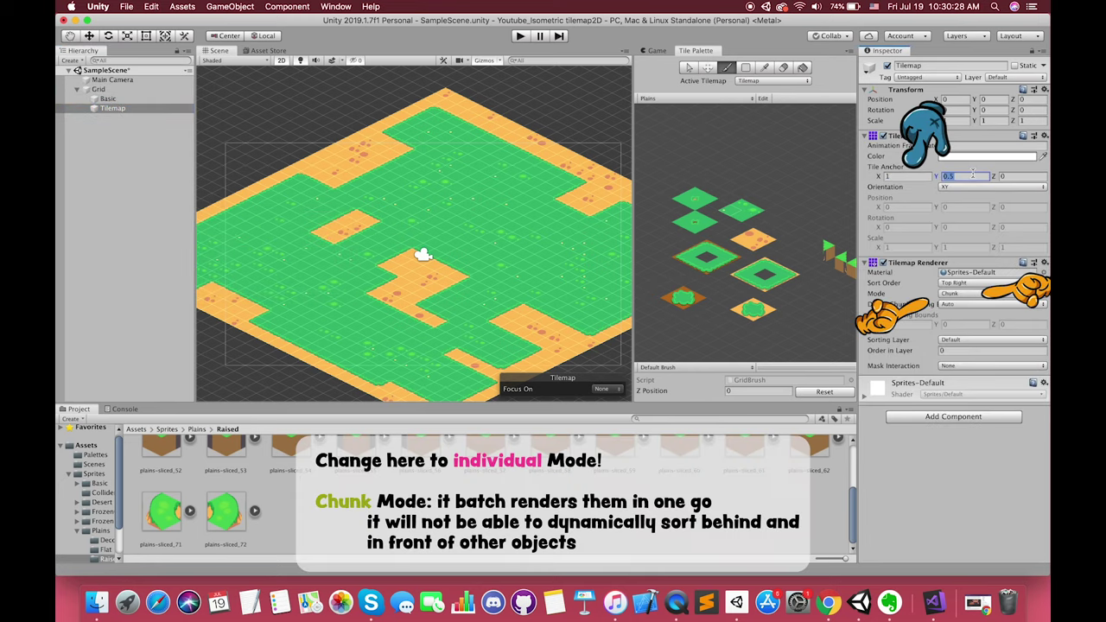
Rename the new Tilemap object under Grid to Level
{"action": "left_click", "coordinate": [122, 109]}
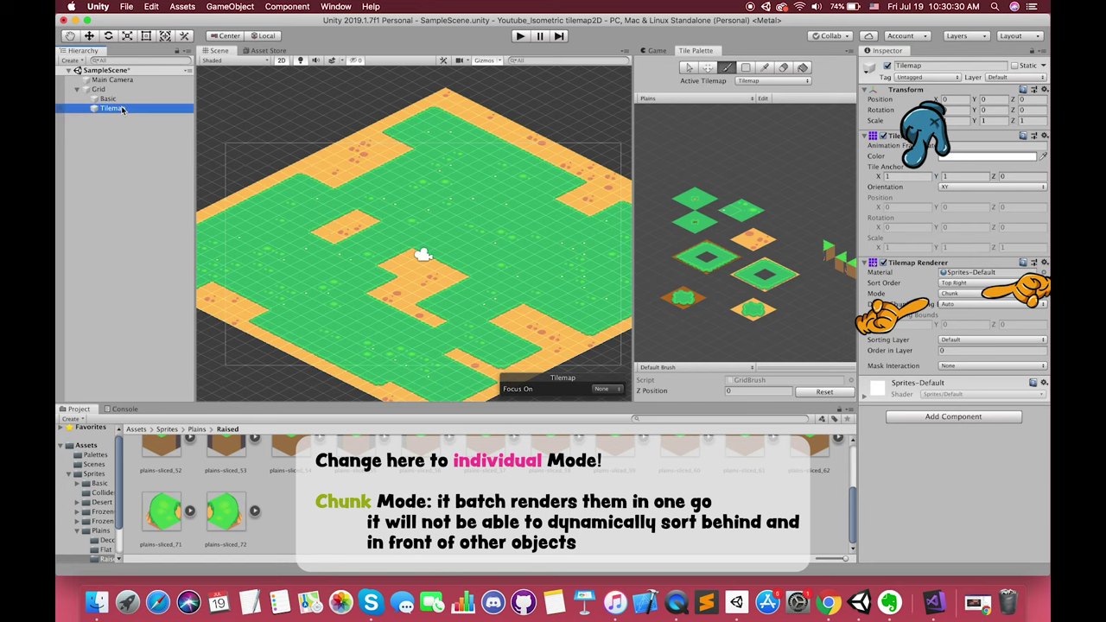
{"action": "key", "text": "Return"}
{"action": "type", "text": "Level"}
{"action": "key", "text": "Return"}
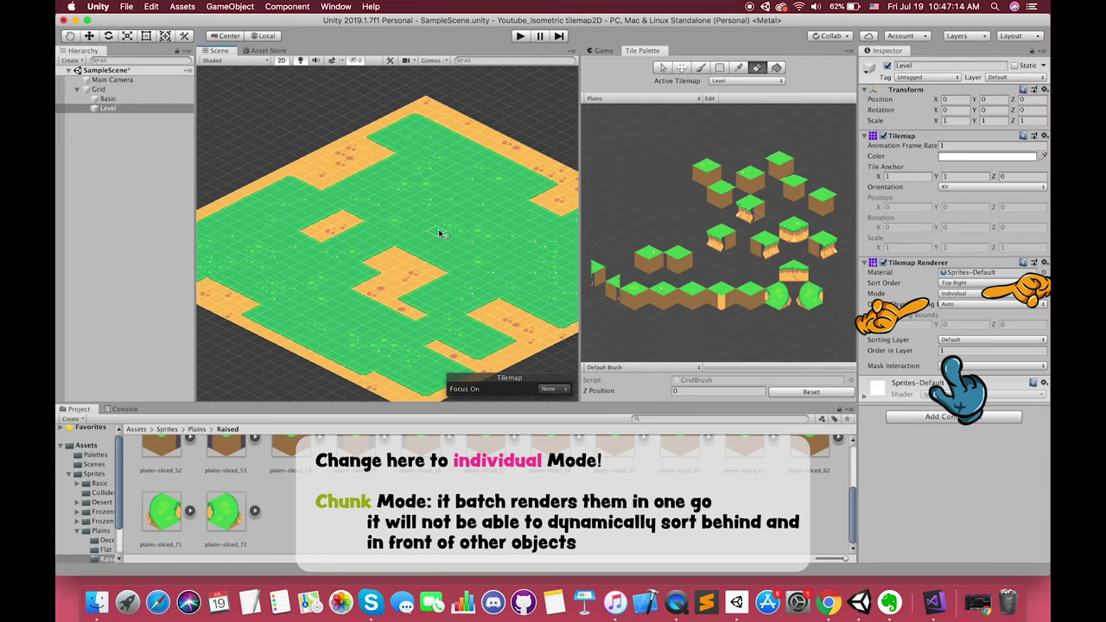
Check the Basic tilemap's render mode and Order in Layer against those of Level, leaving Level selected
{"action": "scroll", "coordinate": [438, 228], "scroll_direction": "down", "scroll_amount": 2}
{"action": "middle_click_drag", "start_coordinate": [439, 229], "coordinate": [403, 232]}
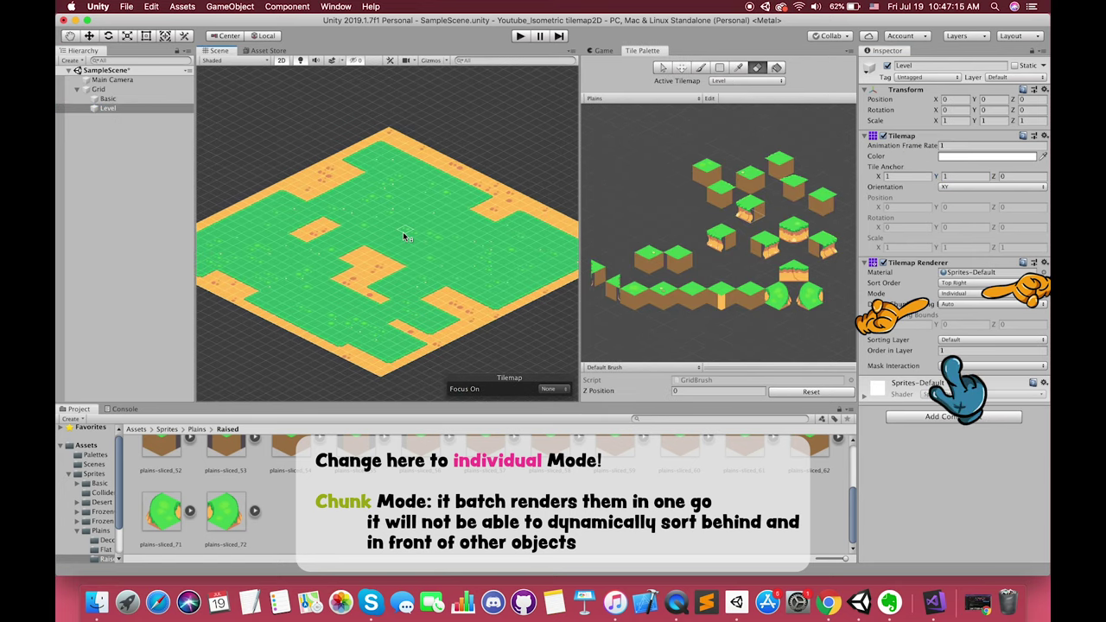
{"action": "left_click", "coordinate": [115, 99]}
{"action": "left_click", "coordinate": [960, 347]}
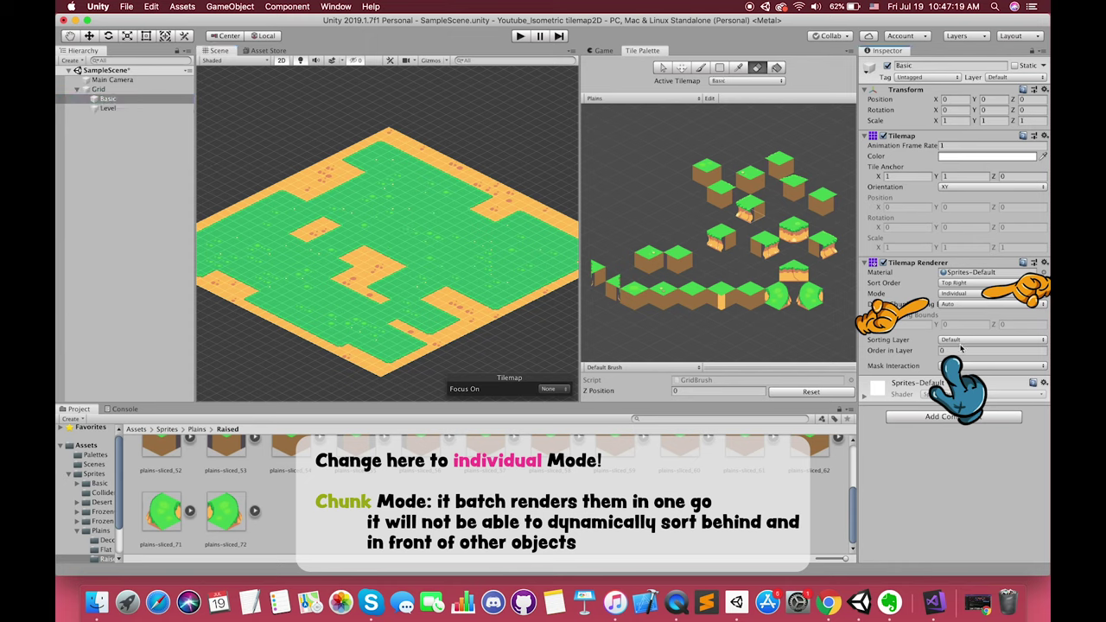
{"action": "left_click", "coordinate": [108, 108]}
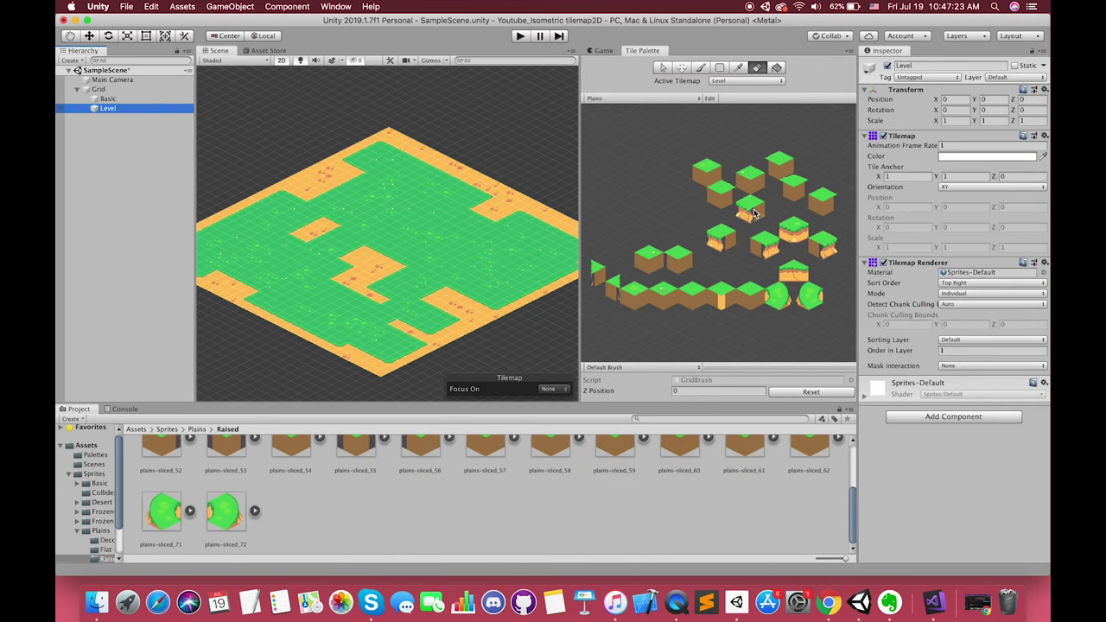
Box-fill a raised grass block area on the Level tilemap near the ground's far corner
{"action": "scroll", "coordinate": [414, 236], "scroll_direction": "up", "scroll_amount": 5}
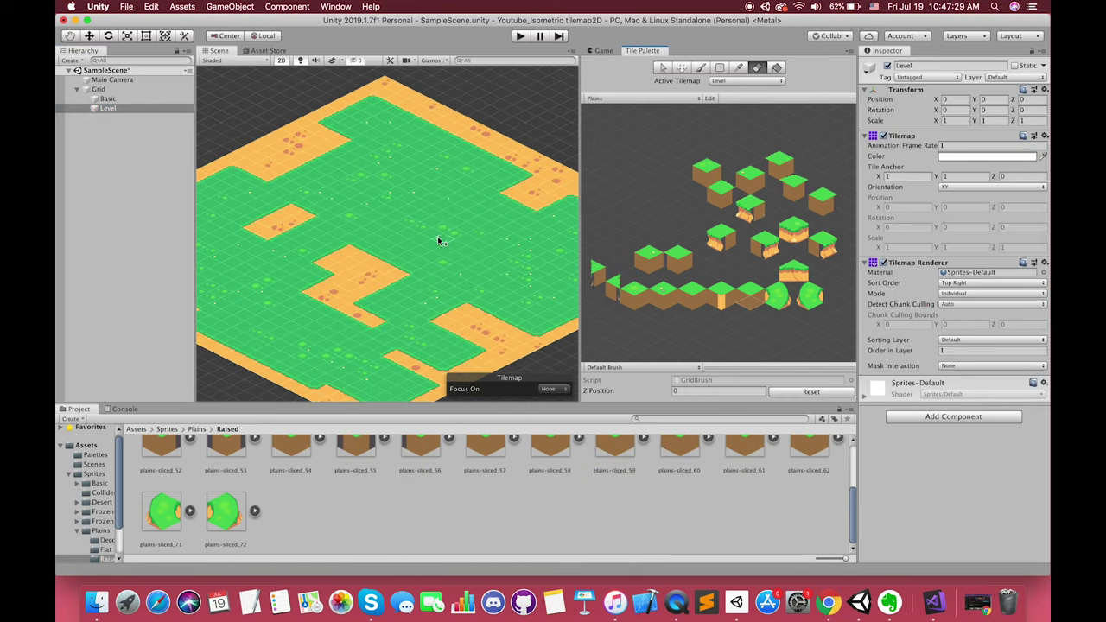
{"action": "middle_click_drag", "start_coordinate": [406, 145], "coordinate": [476, 187]}
{"action": "key", "text": "u"}
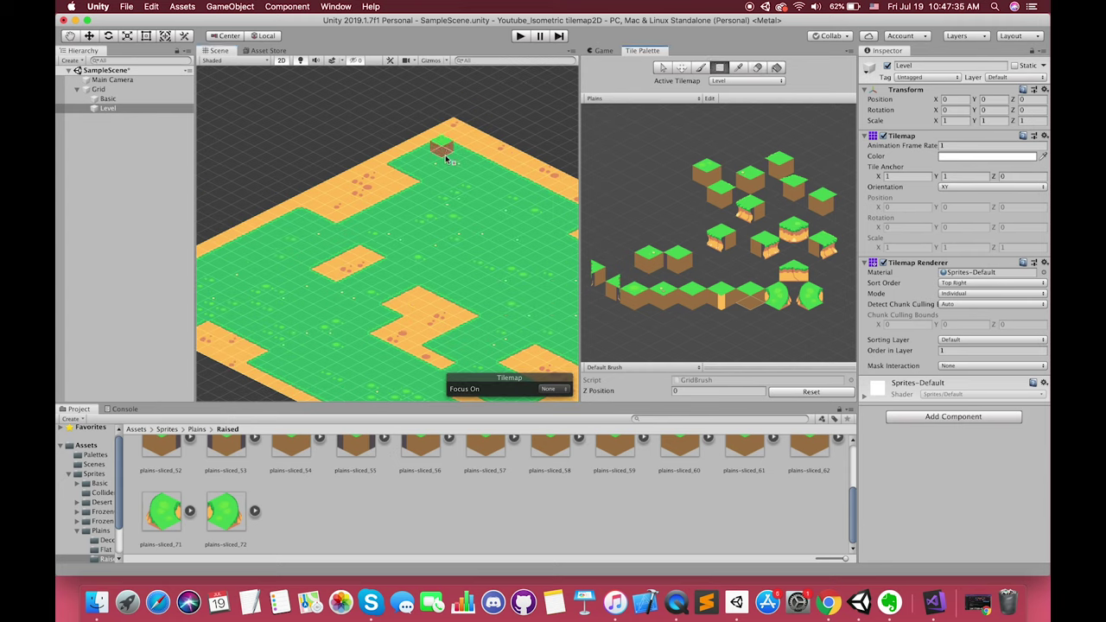
{"action": "mouse_move", "coordinate": [445, 154]}
{"action": "left_mouse_down"}
{"action": "mouse_move", "coordinate": [472, 202]}
{"action": "mouse_move", "coordinate": [474, 187]}
{"action": "mouse_move", "coordinate": [401, 235]}
{"action": "mouse_move", "coordinate": [341, 209]}
{"action": "left_mouse_up"}
{"action": "middle_click_drag", "start_coordinate": [437, 298], "coordinate": [379, 269]}
{"action": "scroll", "coordinate": [371, 273], "scroll_direction": "down", "scroll_amount": 3}
Try box-filling another raised area on the Level tilemap toward the near side and undo the recent fills
{"action": "left_click_drag", "start_coordinate": [294, 266], "coordinate": [351, 365]}
{"action": "middle_click_drag", "start_coordinate": [486, 266], "coordinate": [442, 291]}
{"action": "key", "text": "super+z"}
{"action": "key", "text": "super+z"}
{"action": "key", "text": "super+z"}
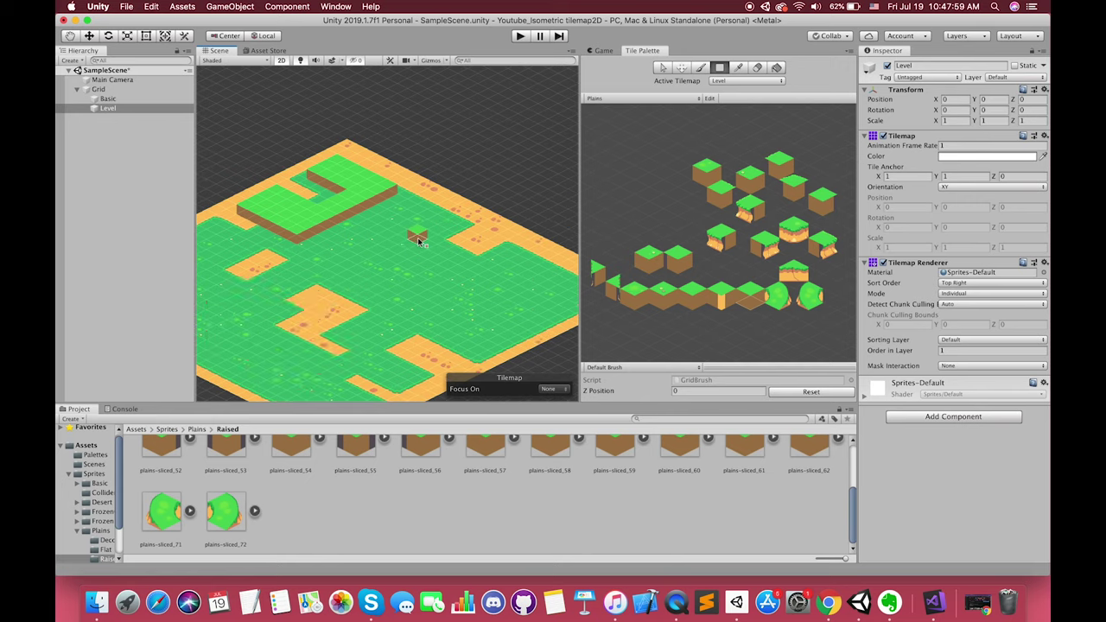
Box-fill overlapping raised grass blocks on the Level tilemap to form a central plateau and a stepped plateau on the near-left side
{"action": "left_click_drag", "start_coordinate": [417, 241], "coordinate": [449, 301]}
{"action": "left_click_drag", "start_coordinate": [385, 266], "coordinate": [363, 306]}
{"action": "middle_click_drag", "start_coordinate": [333, 290], "coordinate": [372, 268]}
{"action": "mouse_move", "coordinate": [238, 245]}
{"action": "left_mouse_down"}
{"action": "mouse_move", "coordinate": [273, 321]}
{"action": "mouse_move", "coordinate": [287, 313]}
{"action": "left_mouse_up"}
{"action": "left_click_drag", "start_coordinate": [306, 261], "coordinate": [342, 382]}
{"action": "left_click_drag", "start_coordinate": [381, 348], "coordinate": [418, 375]}
{"action": "scroll", "coordinate": [486, 279], "scroll_direction": "up", "scroll_amount": 3}
{"action": "middle_click_drag", "start_coordinate": [487, 279], "coordinate": [488, 298]}
Place rocky cliff tiles along the central plateau's front edges, then try another cliff tile there and undo it
{"action": "left_click", "coordinate": [793, 275]}
{"action": "left_click", "coordinate": [381, 302]}
{"action": "left_click_drag", "start_coordinate": [481, 291], "coordinate": [548, 284]}
{"action": "left_click", "coordinate": [767, 246]}
{"action": "left_click", "coordinate": [750, 213]}
{"action": "left_click_drag", "start_coordinate": [472, 283], "coordinate": [455, 276]}
{"action": "key", "text": "super+z"}
Pick the left-facing rocky cliff tile and place it on the central plateau's left edge
{"action": "left_click", "coordinate": [719, 242]}
{"action": "middle_click_drag", "start_coordinate": [349, 302], "coordinate": [373, 315]}
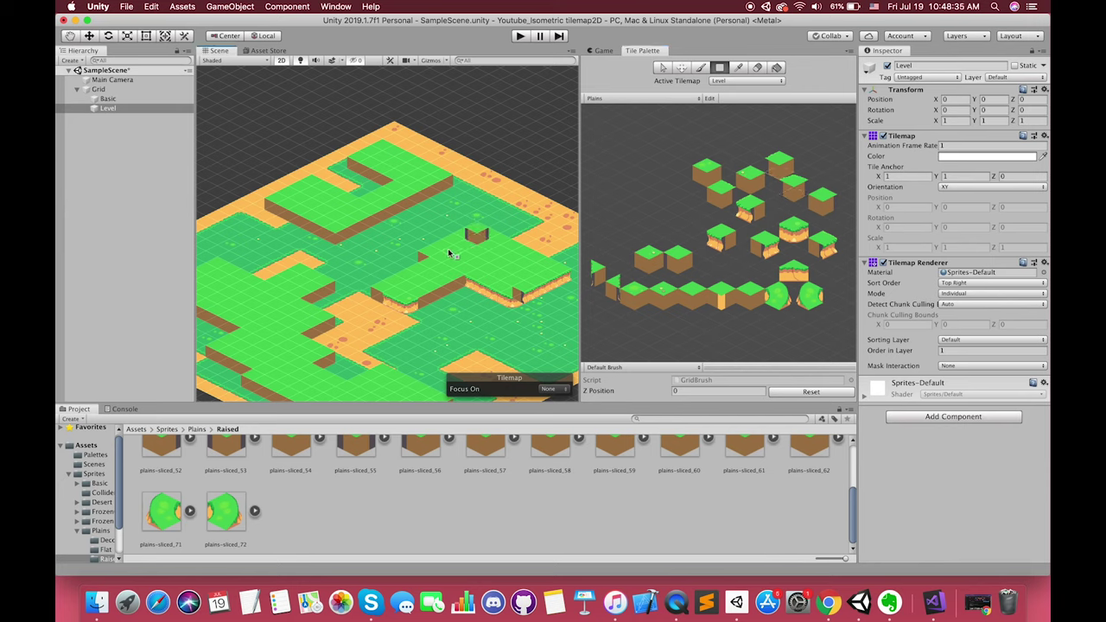
{"action": "scroll", "coordinate": [449, 268], "scroll_direction": "up", "scroll_amount": 3}
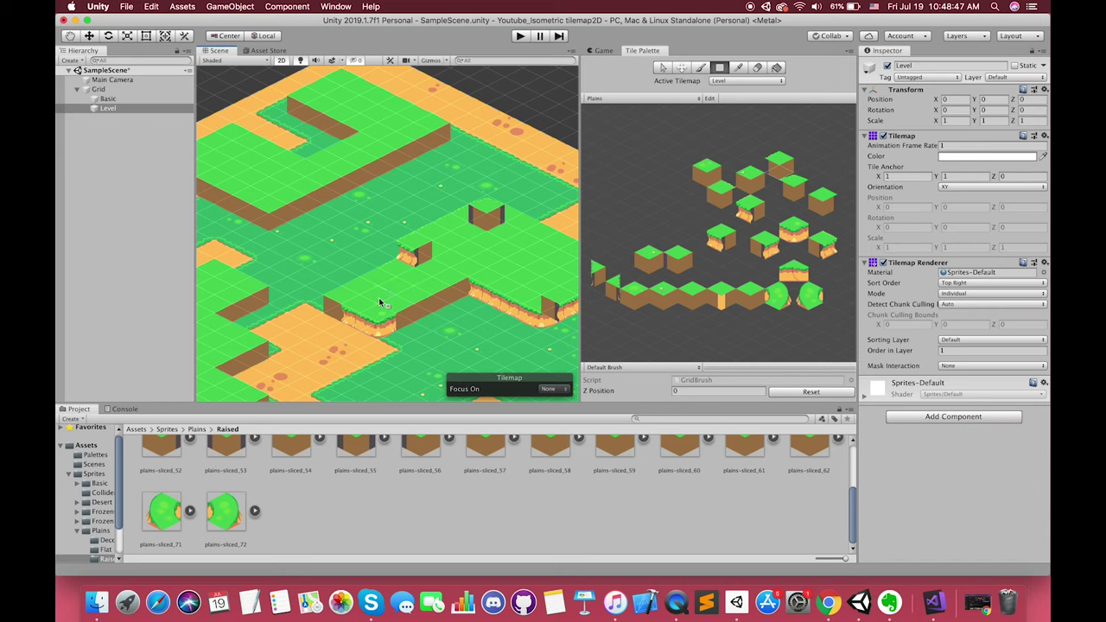
Examine how the cliff tiles overlap on the central plateau, checking the Basic tilemap and returning to Level
{"action": "scroll", "coordinate": [783, 264], "scroll_direction": "up", "scroll_amount": 2}
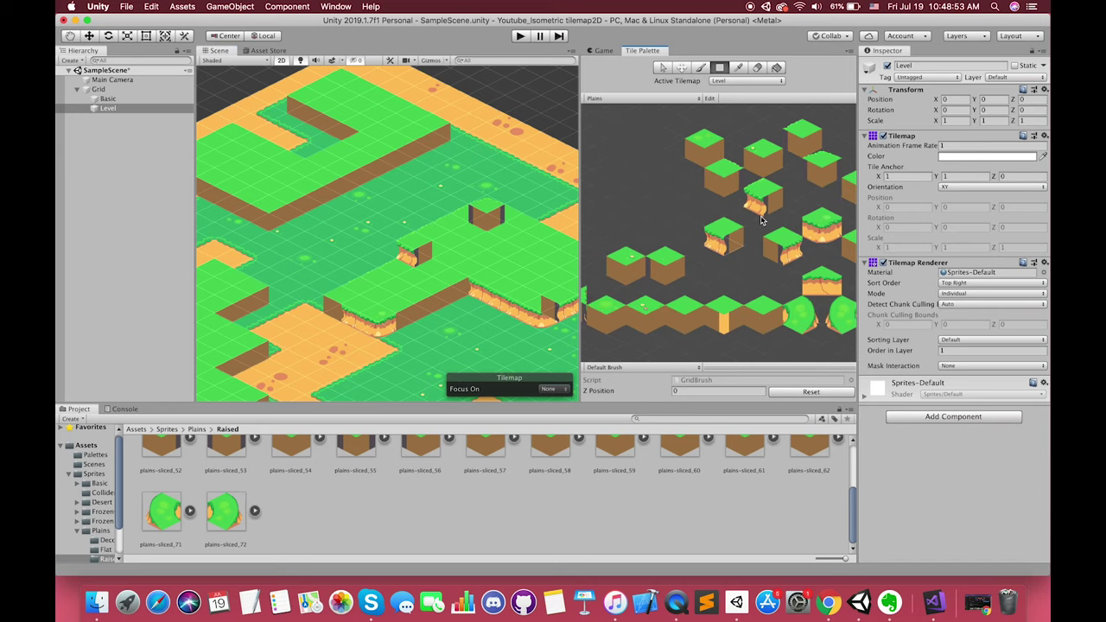
{"action": "scroll", "coordinate": [490, 356], "scroll_direction": "up", "scroll_amount": 3}
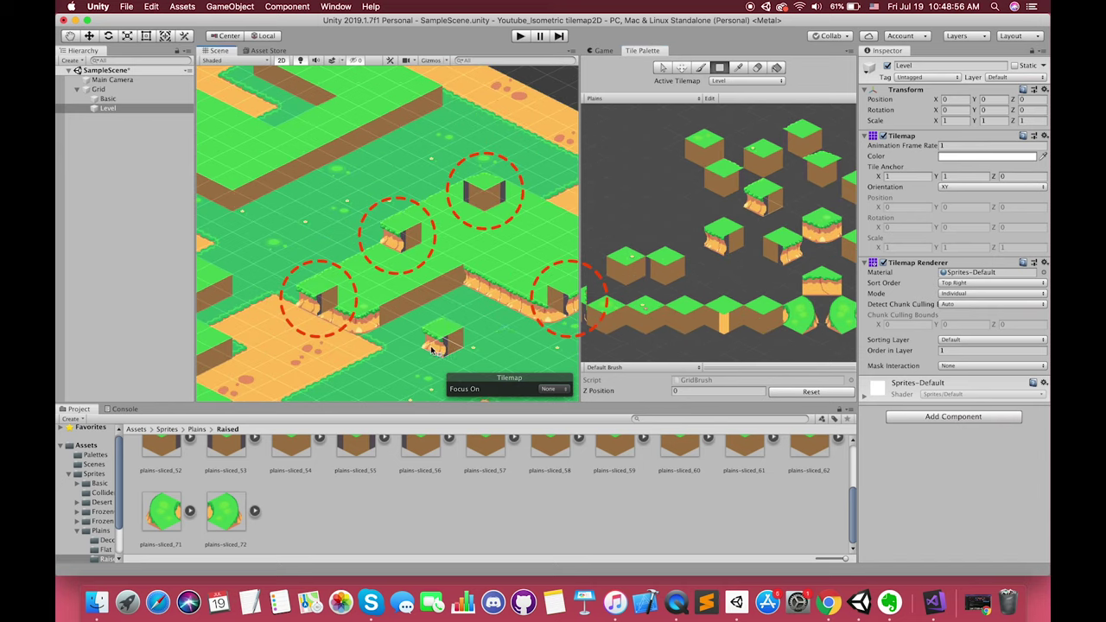
{"action": "left_click", "coordinate": [107, 99]}
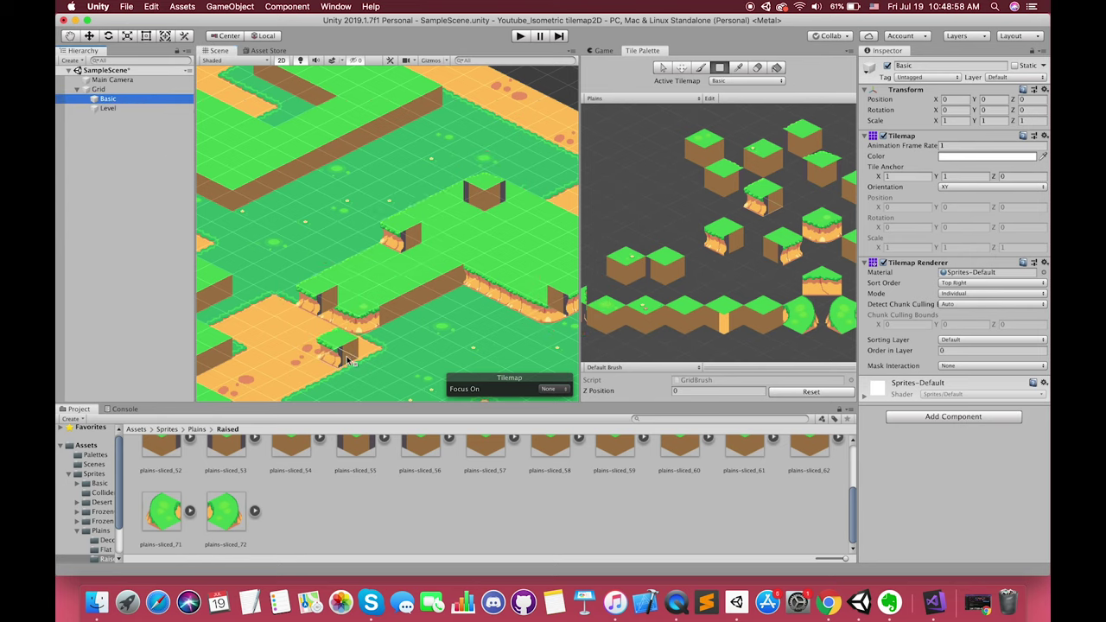
{"action": "scroll", "coordinate": [383, 320], "scroll_direction": "up", "scroll_amount": 2}
{"action": "scroll", "coordinate": [382, 330], "scroll_direction": "down", "scroll_amount": 4}
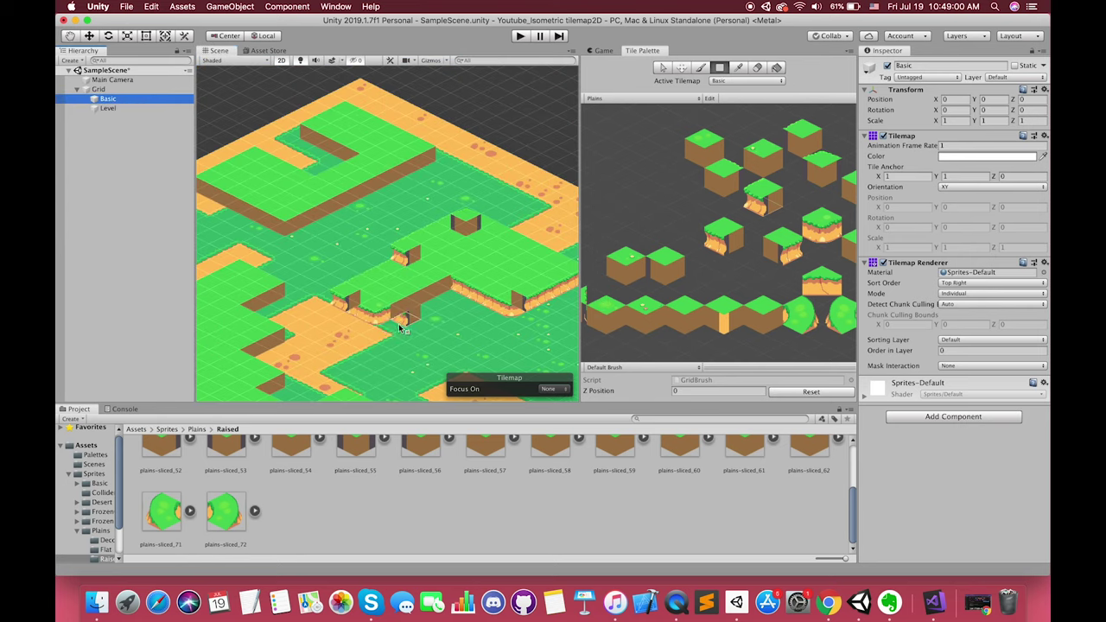
{"action": "left_click", "coordinate": [105, 108]}
Open the project's Graphics settings beside the scene and set Transparency Sort Mode to Custom Axis
{"action": "left_click", "coordinate": [153, 6]}
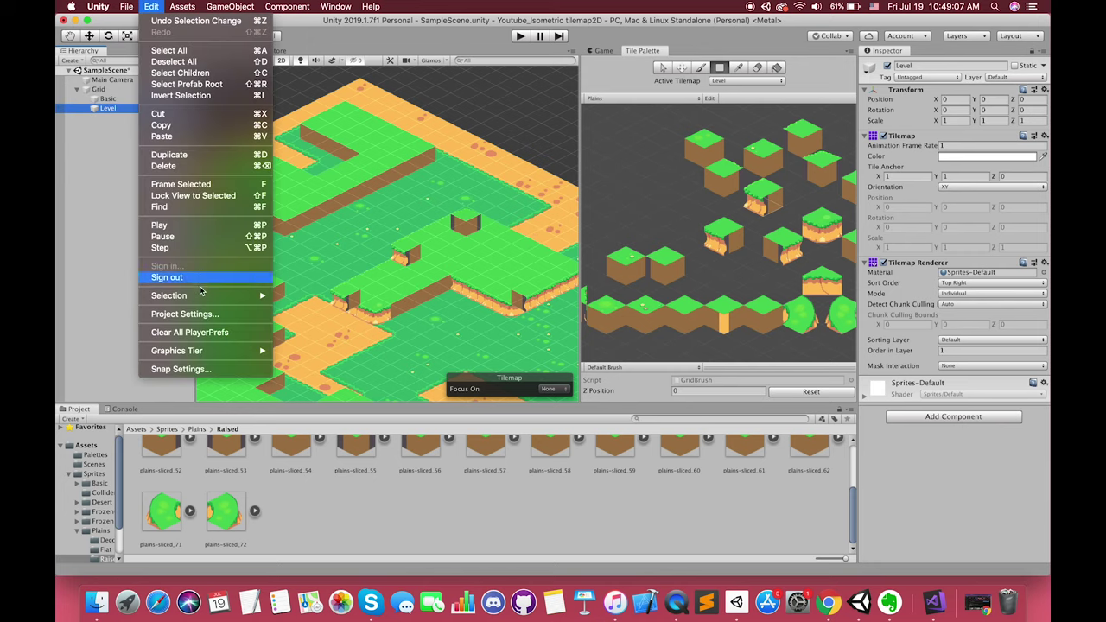
{"action": "left_click", "coordinate": [186, 314]}
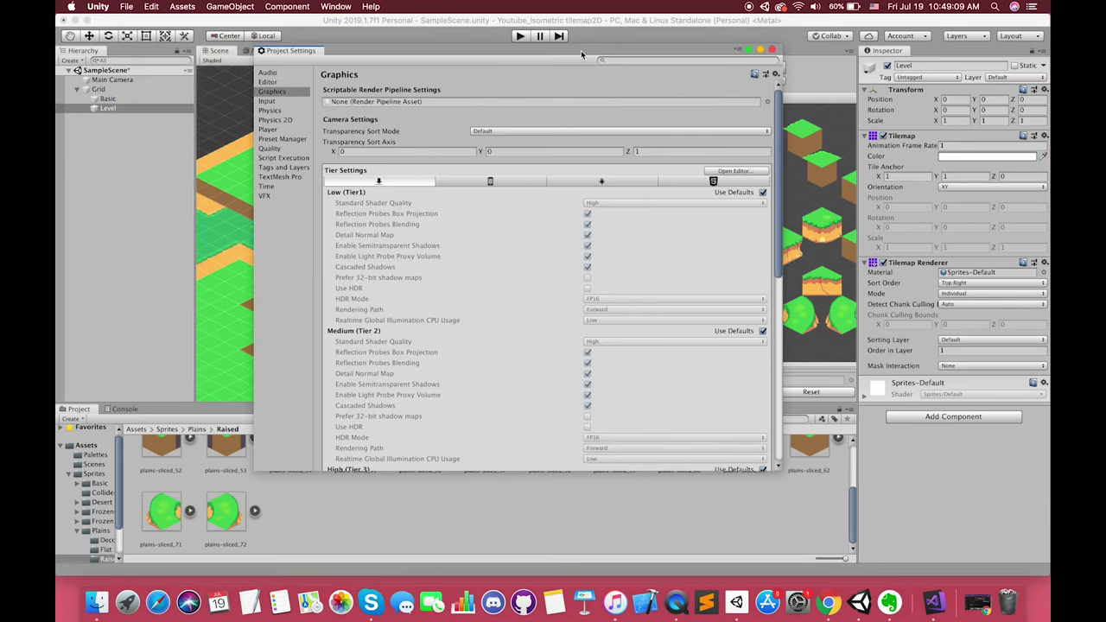
{"action": "left_click_drag", "start_coordinate": [582, 54], "coordinate": [822, 102]}
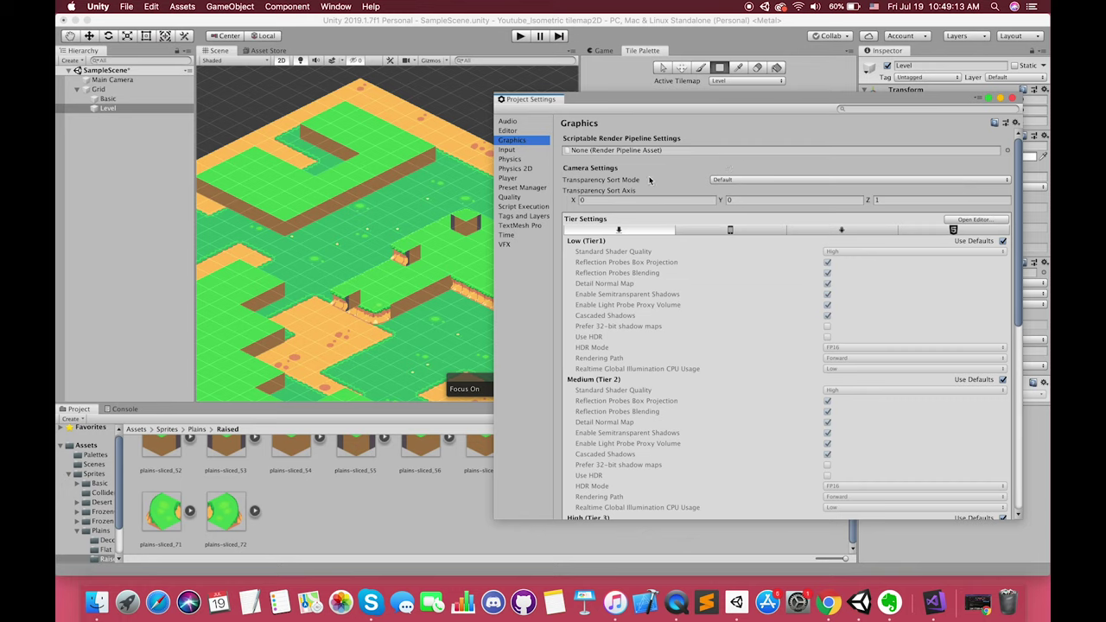
{"action": "left_click", "coordinate": [744, 180]}
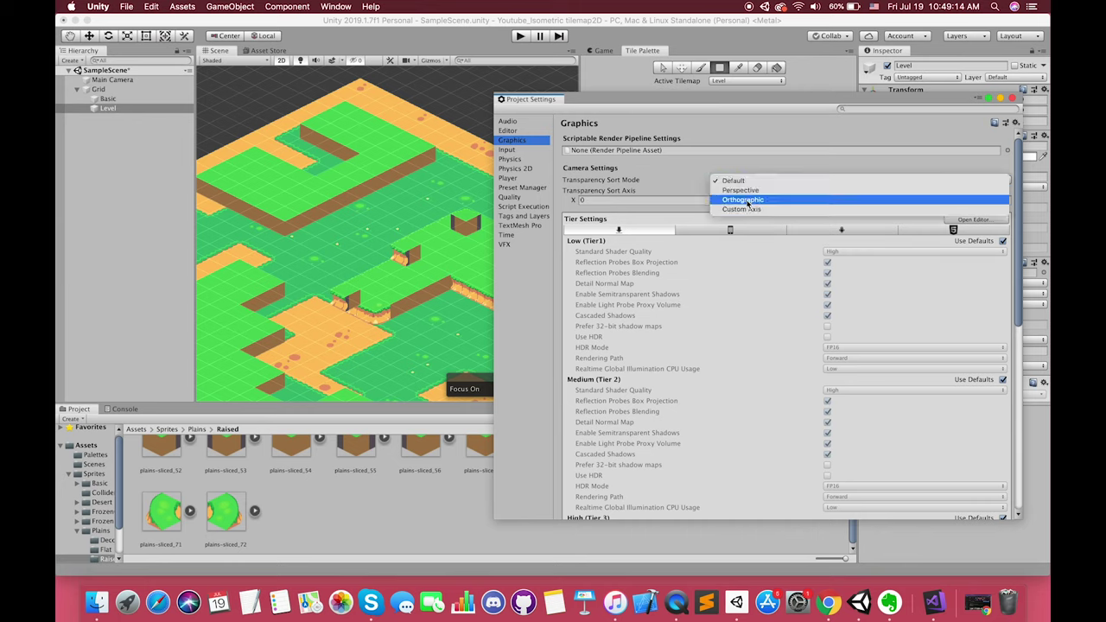
{"action": "left_click", "coordinate": [745, 208]}
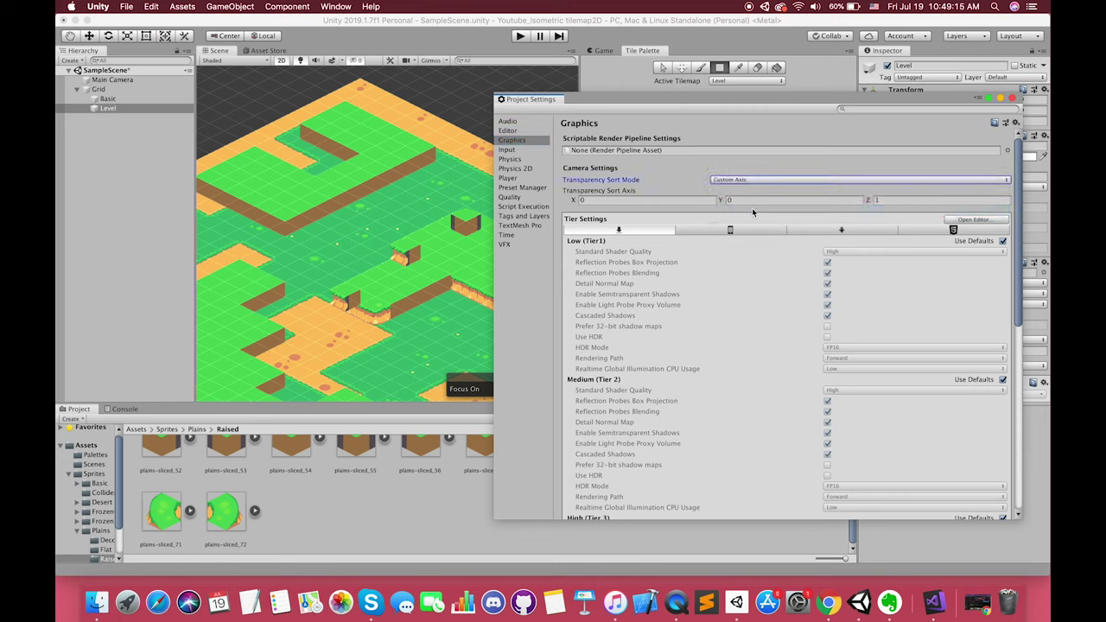
Set the Transparency Sort Axis to Y 1 and Z 0, briefly testing Y 0 to compare the tile sorting
{"action": "left_click", "coordinate": [755, 201]}
{"action": "type", "text": "1"}
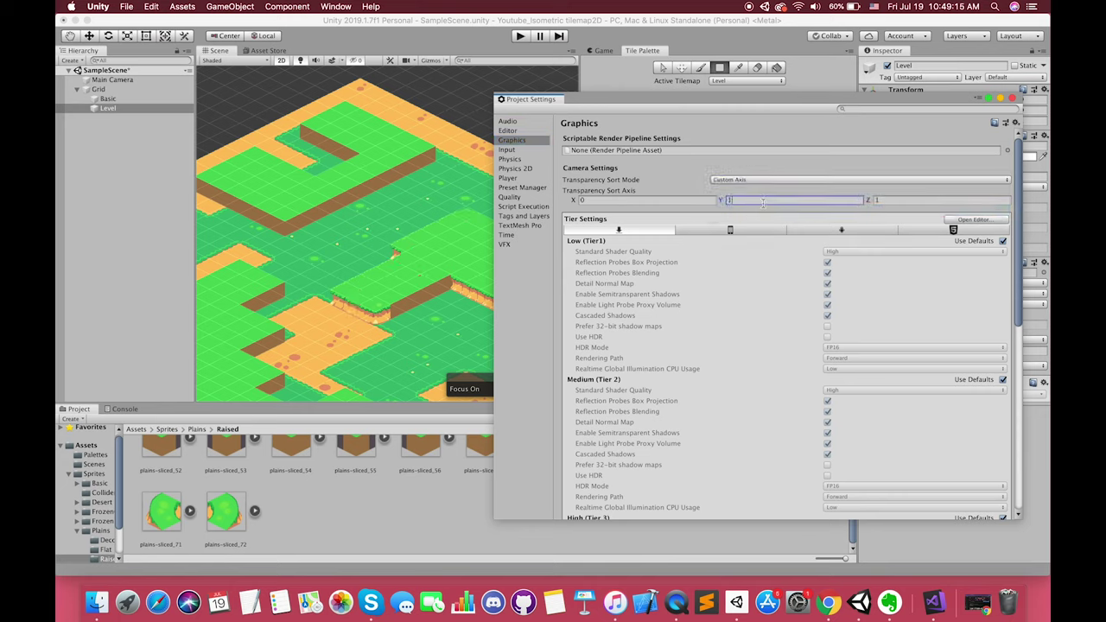
{"action": "left_click", "coordinate": [887, 201]}
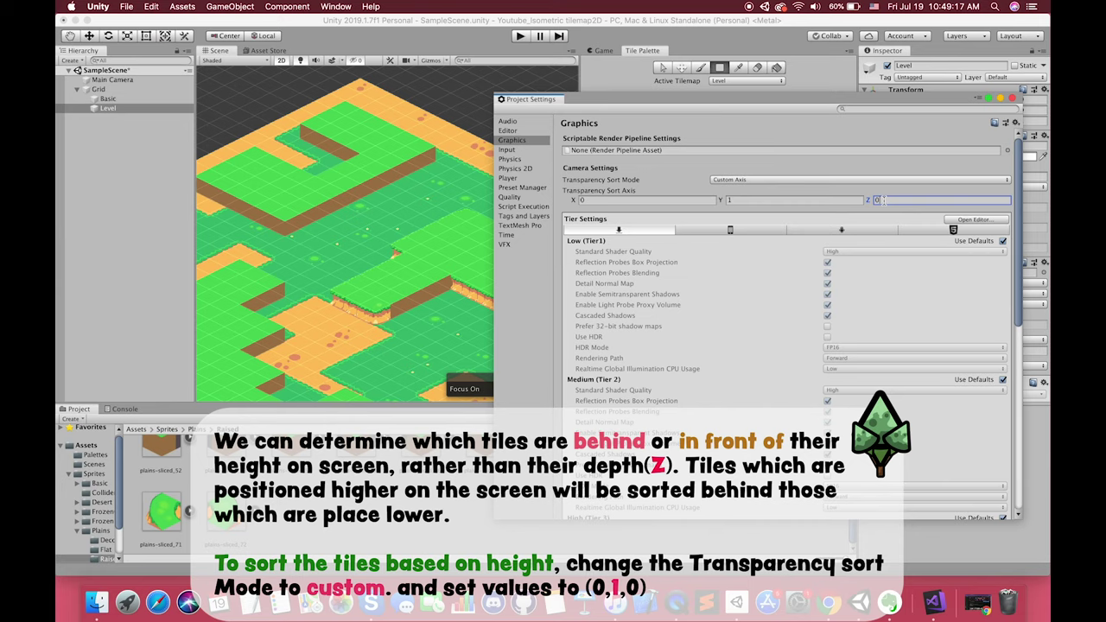
{"action": "left_click", "coordinate": [740, 200]}
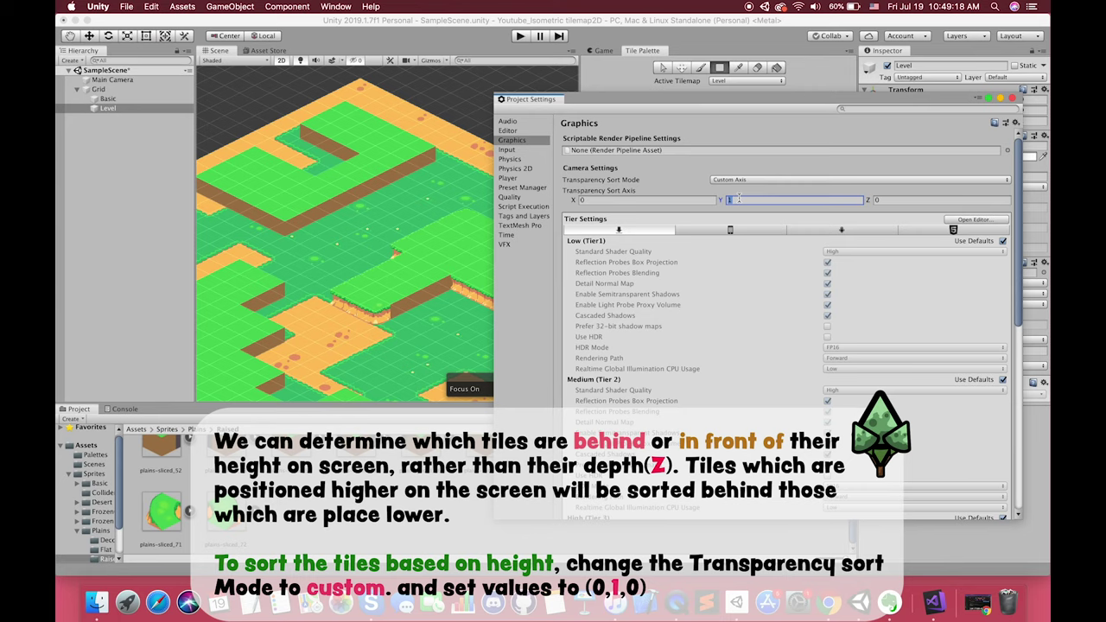
{"action": "type", "text": "1"}
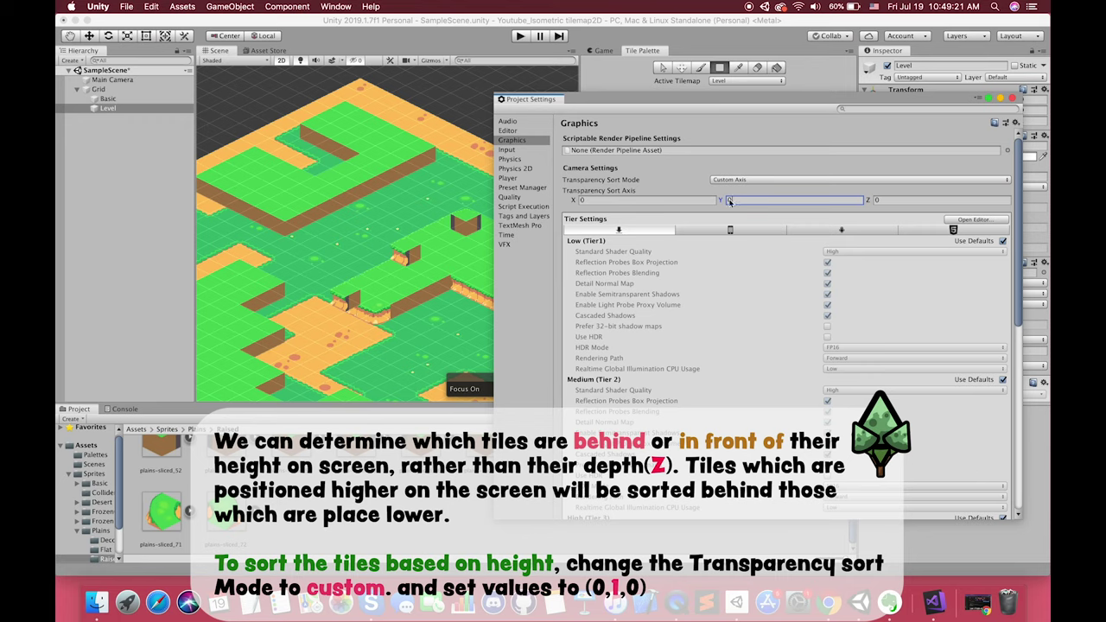
{"action": "type", "text": "1"}
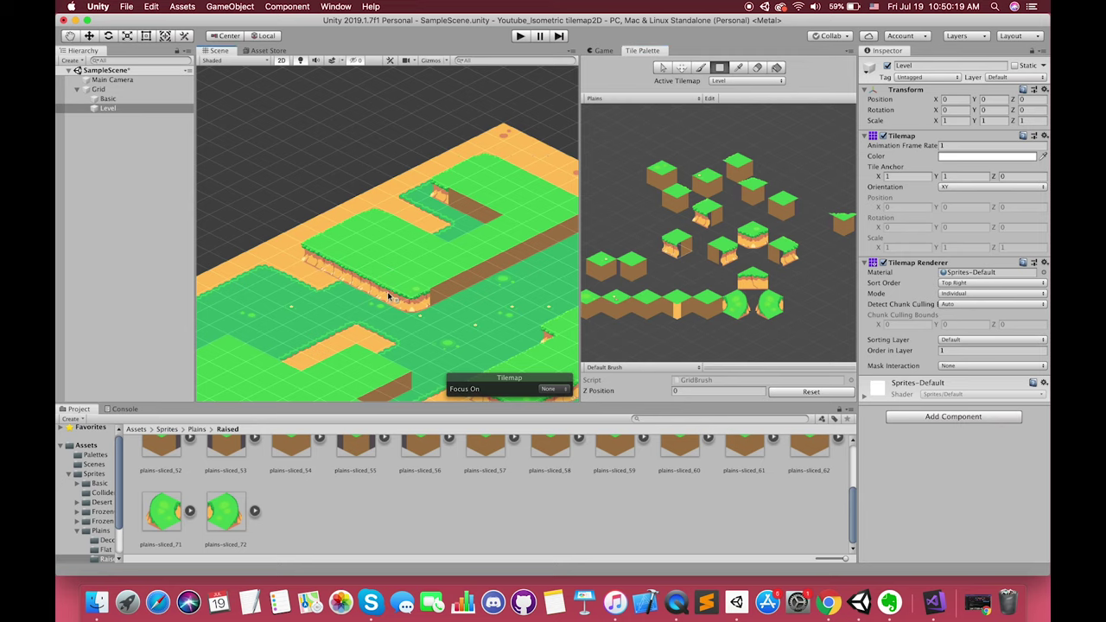
Continue placing edge tiles along the front of the far plateau on the Level tilemap
{"action": "left_click_drag", "start_coordinate": [450, 297], "coordinate": [467, 311]}
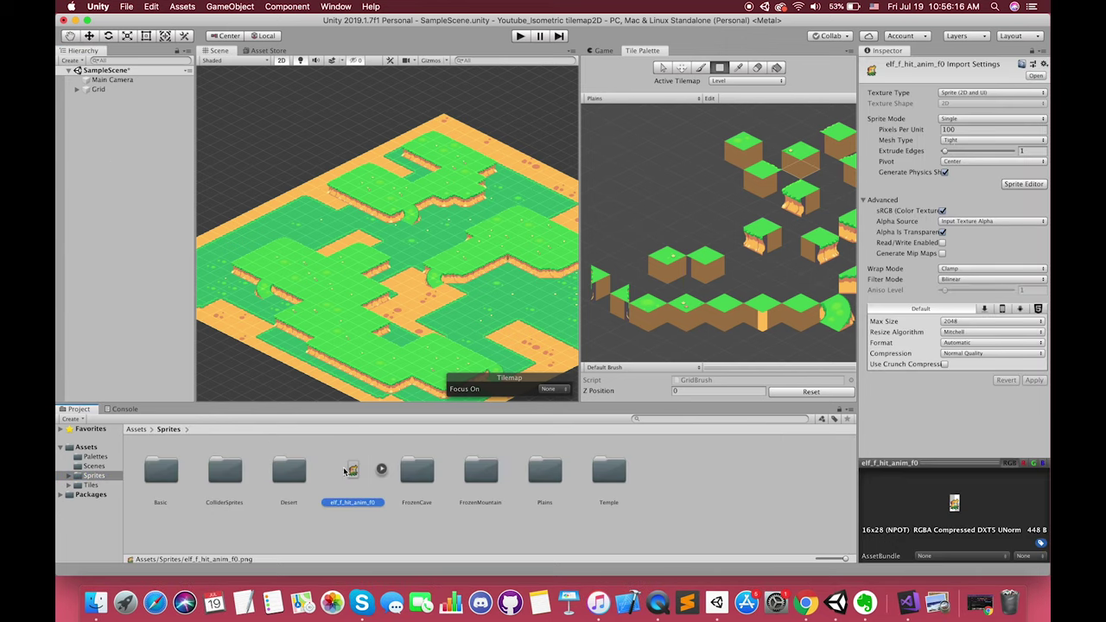
Add the elf_f_hit_anim_f0 sprite to the scene, set its Order in Layer to 10, and frame it in the Scene view
{"action": "left_click_drag", "start_coordinate": [352, 471], "coordinate": [130, 219]}
{"action": "left_click", "coordinate": [952, 216]}
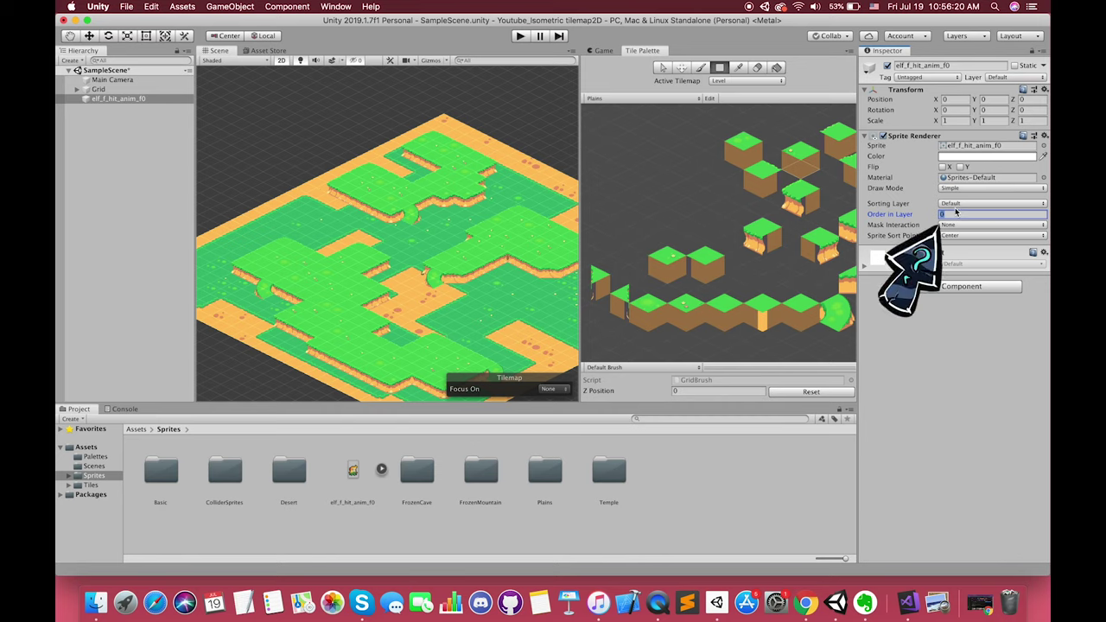
{"action": "type", "text": "10"}
{"action": "double_click", "coordinate": [118, 99]}
{"action": "scroll", "coordinate": [434, 175], "scroll_direction": "down", "scroll_amount": 5}
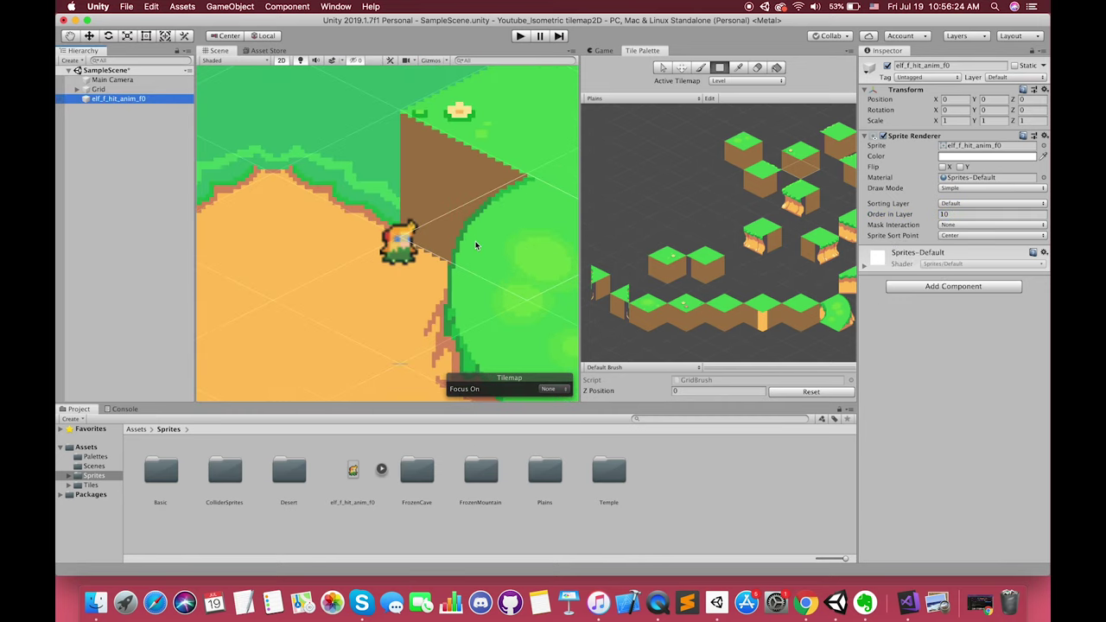
Set the elf_f_hit_anim_f0 sprite's import settings to 16 Pixels Per Unit and Point (no filter) Filter Mode, and apply them
{"action": "left_click", "coordinate": [352, 469]}
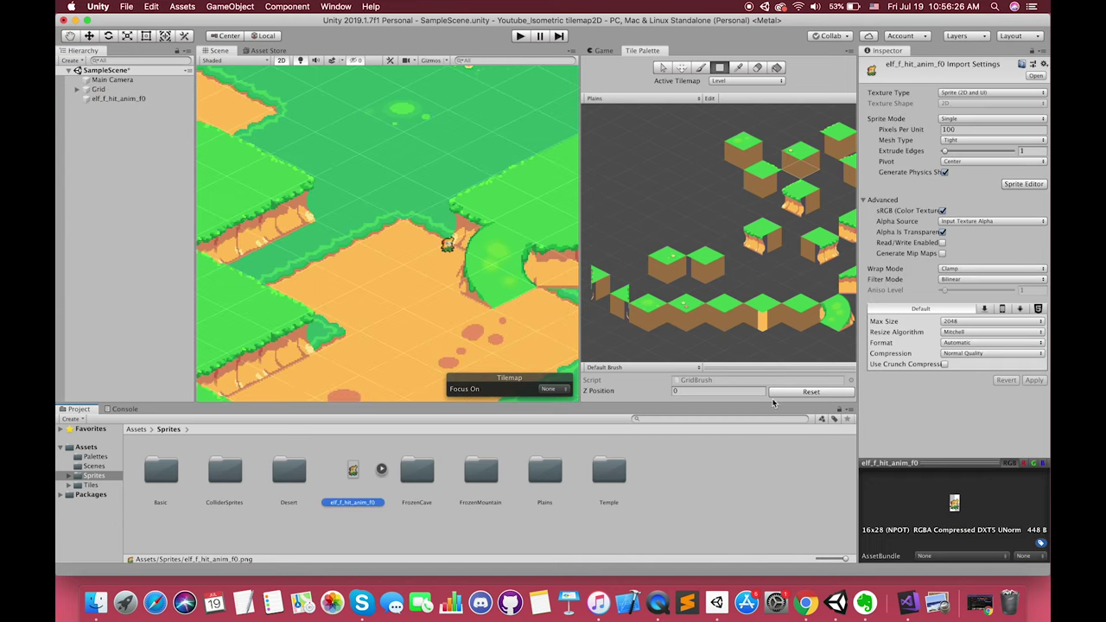
{"action": "left_click", "coordinate": [958, 128]}
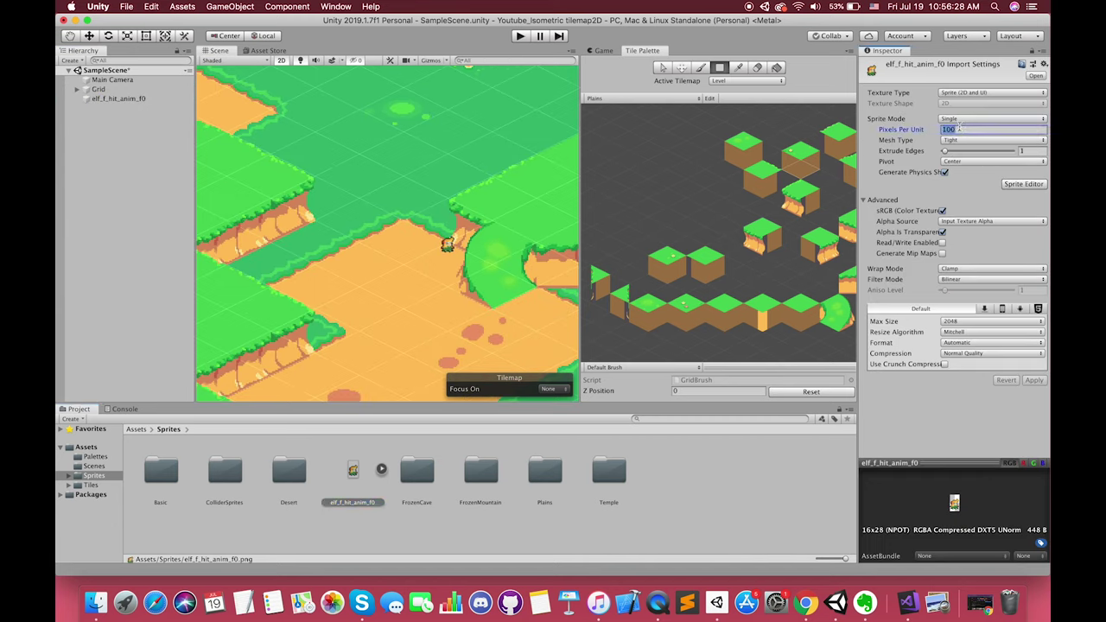
{"action": "type", "text": "16"}
{"action": "left_click", "coordinate": [1034, 380]}
{"action": "left_click", "coordinate": [971, 282]}
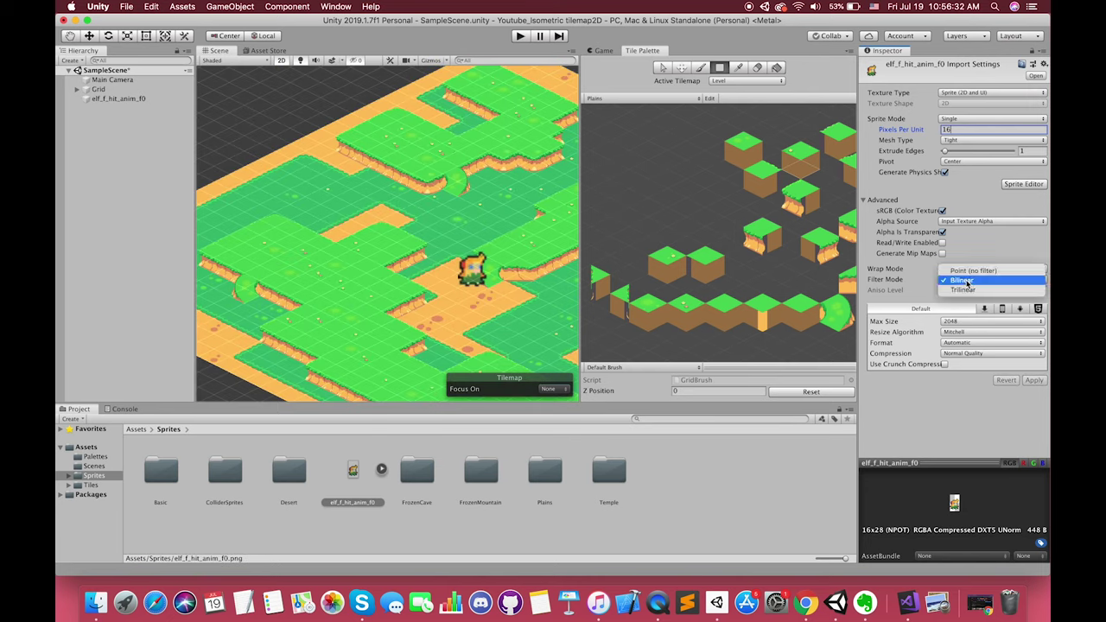
{"action": "left_click", "coordinate": [966, 270]}
{"action": "left_click", "coordinate": [1035, 381]}
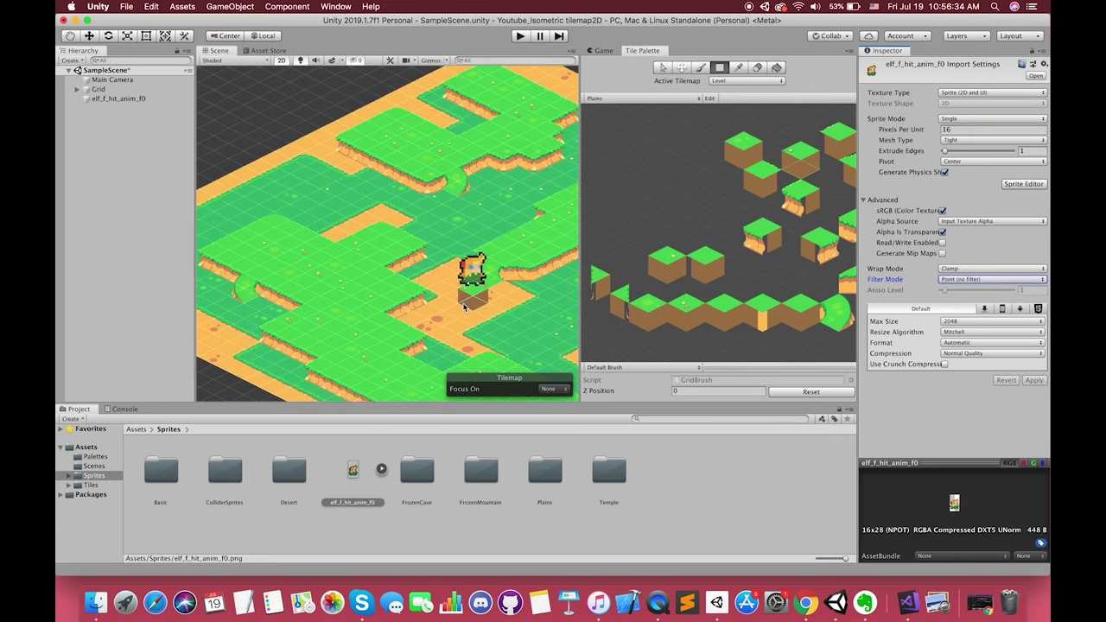
Rename the elf object to Player and shrink it uniformly in the scene to a scale of about 0.46
{"action": "left_click", "coordinate": [113, 99]}
{"action": "key", "text": "Return"}
{"action": "type", "text": "Player"}
{"action": "key", "text": "Return"}
{"action": "left_click", "coordinate": [147, 36]}
{"action": "left_click_drag", "start_coordinate": [388, 223], "coordinate": [379, 242], "text": "alt+shift"}
{"action": "scroll", "coordinate": [381, 262], "scroll_direction": "up", "scroll_amount": 5}
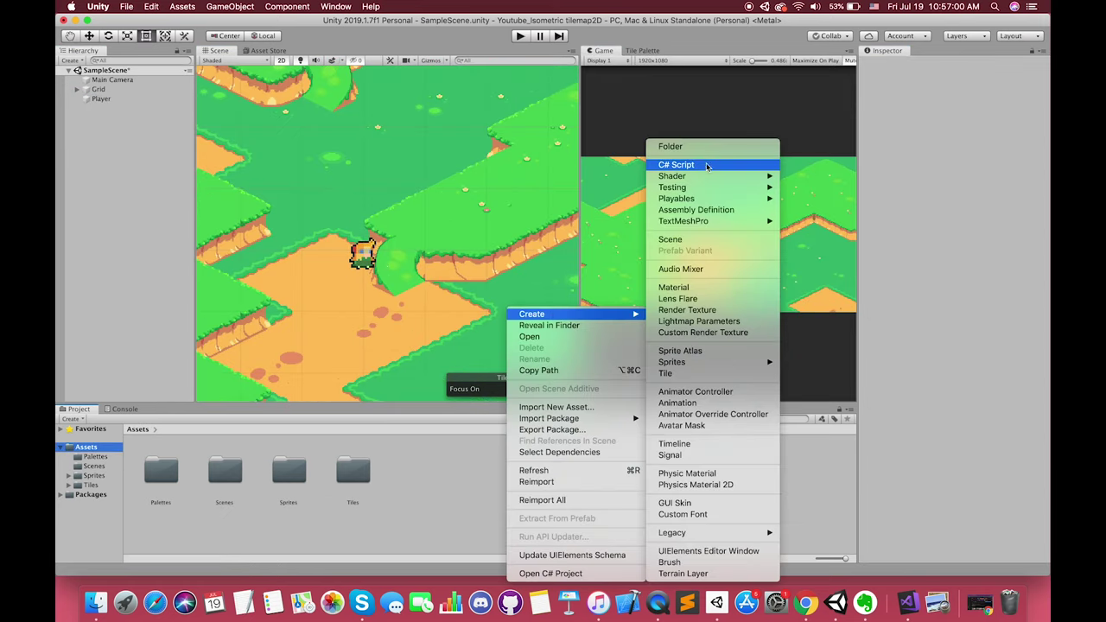
Create a folder named Scripts in Assets
{"action": "left_click", "coordinate": [696, 153]}
{"action": "type", "text": "Scripts"}
{"action": "key", "text": "Return"}
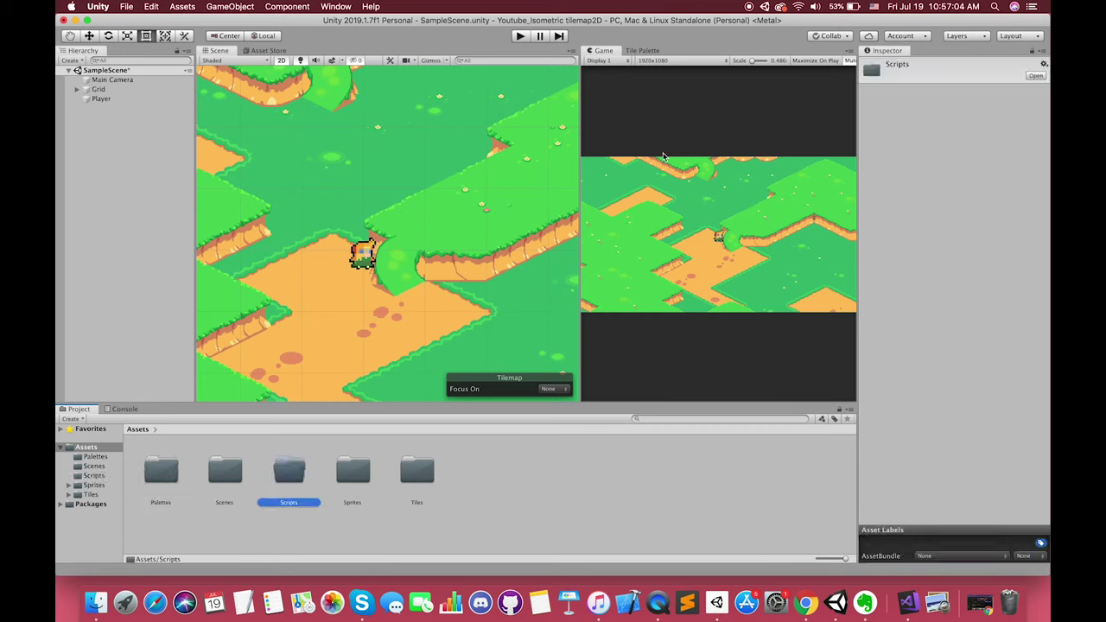
Create a C# script named PlayerMovement inside the Scripts folder
{"action": "double_click", "coordinate": [288, 471]}
{"action": "right_click", "coordinate": [291, 304]}
{"action": "mouse_move", "coordinate": [312, 311]}
{"action": "left_click", "coordinate": [510, 166]}
{"action": "type", "text": "PlayerMovement"}
{"action": "key", "text": "Return"}
Add a Rigidbody 2D component to the Player, keeping the Dynamic body type, and set its Gravity Scale to 0
{"action": "left_click", "coordinate": [101, 99]}
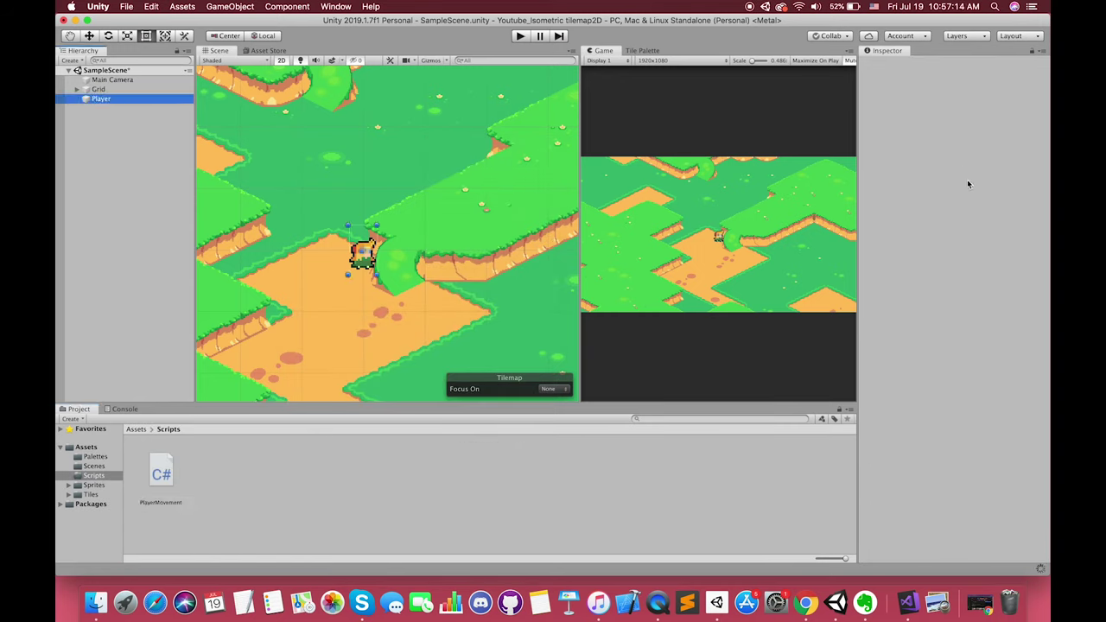
{"action": "left_click", "coordinate": [955, 286]}
{"action": "type", "text": "ri"}
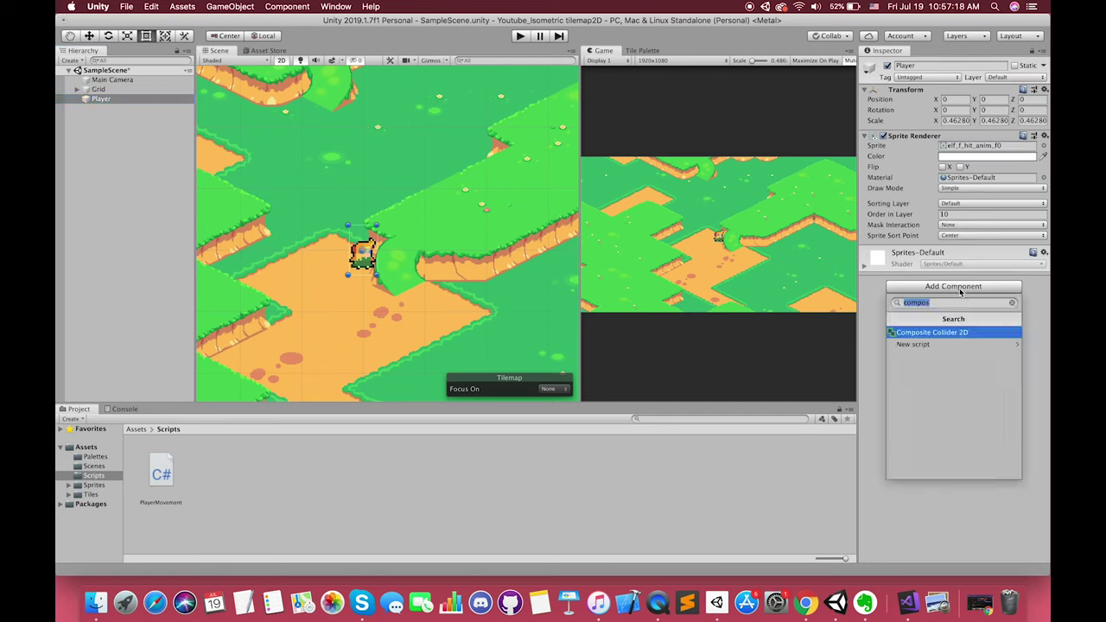
{"action": "key", "text": "Down"}
{"action": "key", "text": "Return"}
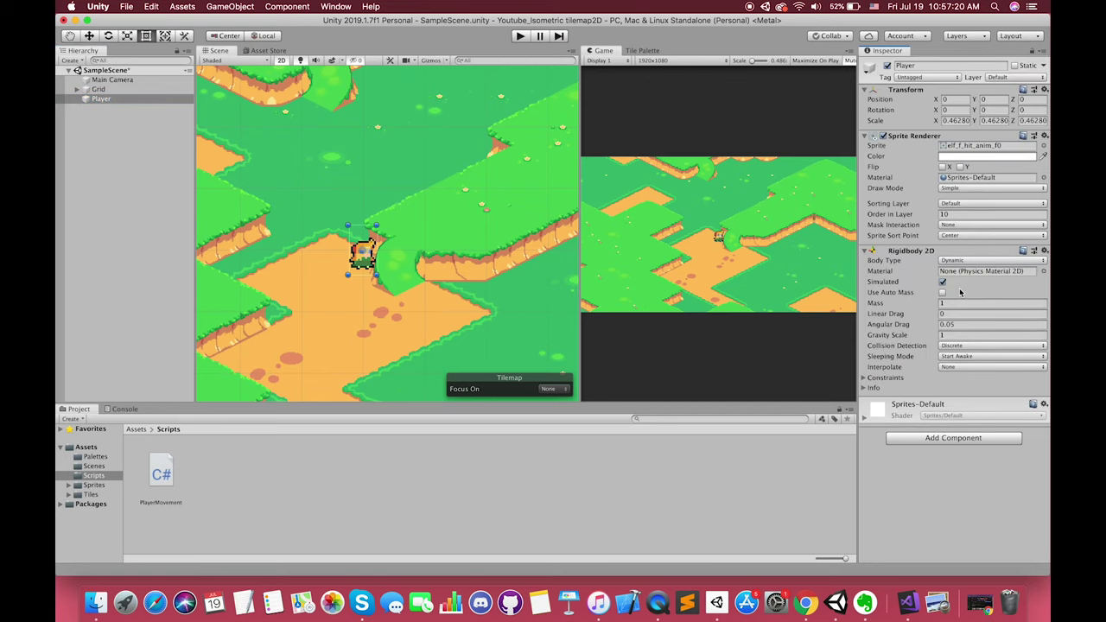
{"action": "left_click", "coordinate": [963, 262]}
{"action": "left_click", "coordinate": [963, 262]}
{"action": "left_click", "coordinate": [955, 338]}
{"action": "left_click", "coordinate": [914, 253]}
Add a Circle Collider 2D component to the Player
{"action": "left_click", "coordinate": [953, 298]}
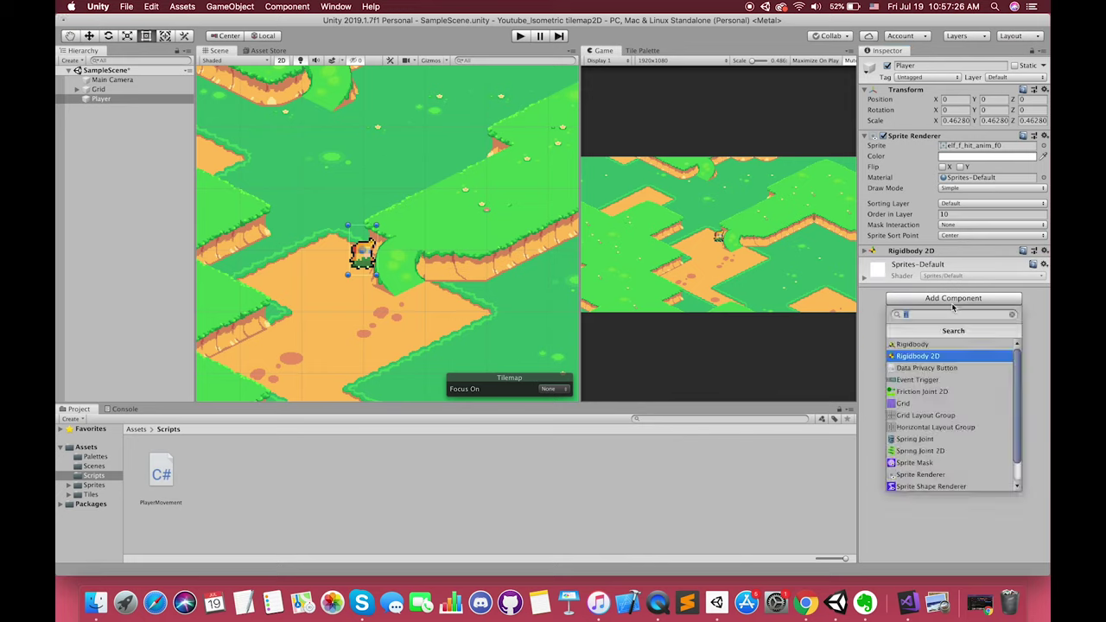
{"action": "type", "text": "cir"}
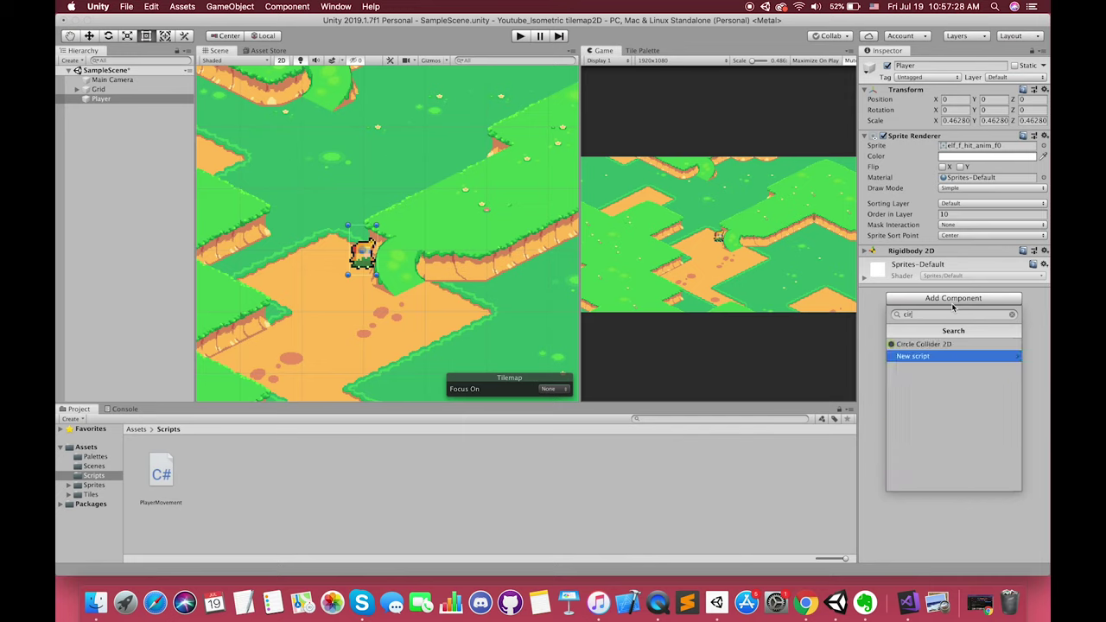
{"action": "key", "text": "Up"}
{"action": "key", "text": "Return"}
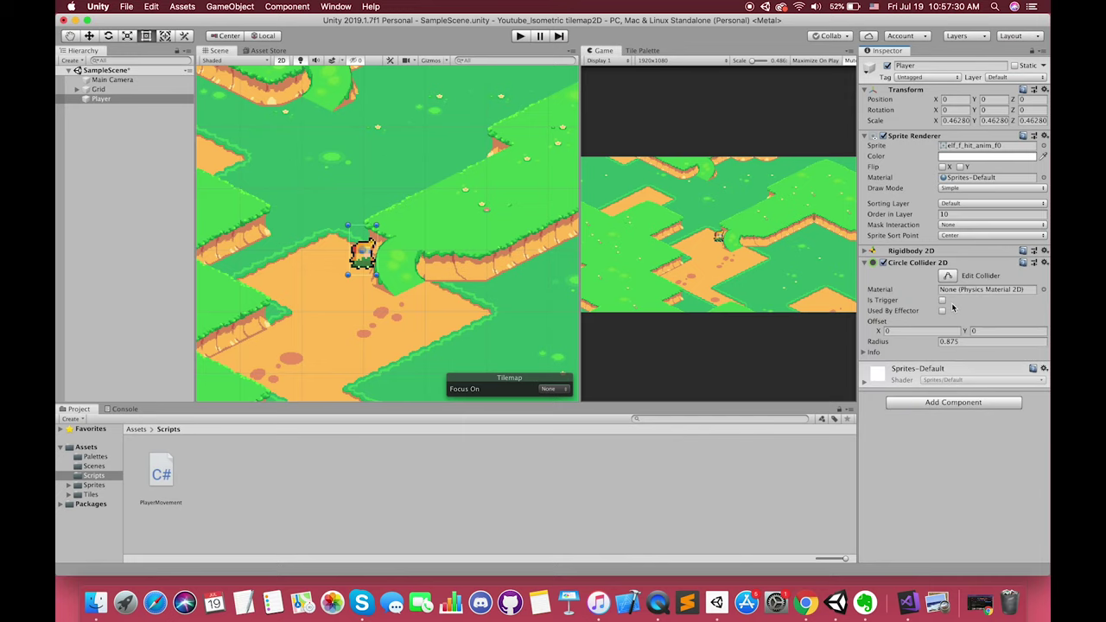
Reshape the Player's circle collider to a smaller circle around the lower part of the elf
{"action": "left_click", "coordinate": [948, 277]}
{"action": "scroll", "coordinate": [356, 252], "scroll_direction": "up", "scroll_amount": 5}
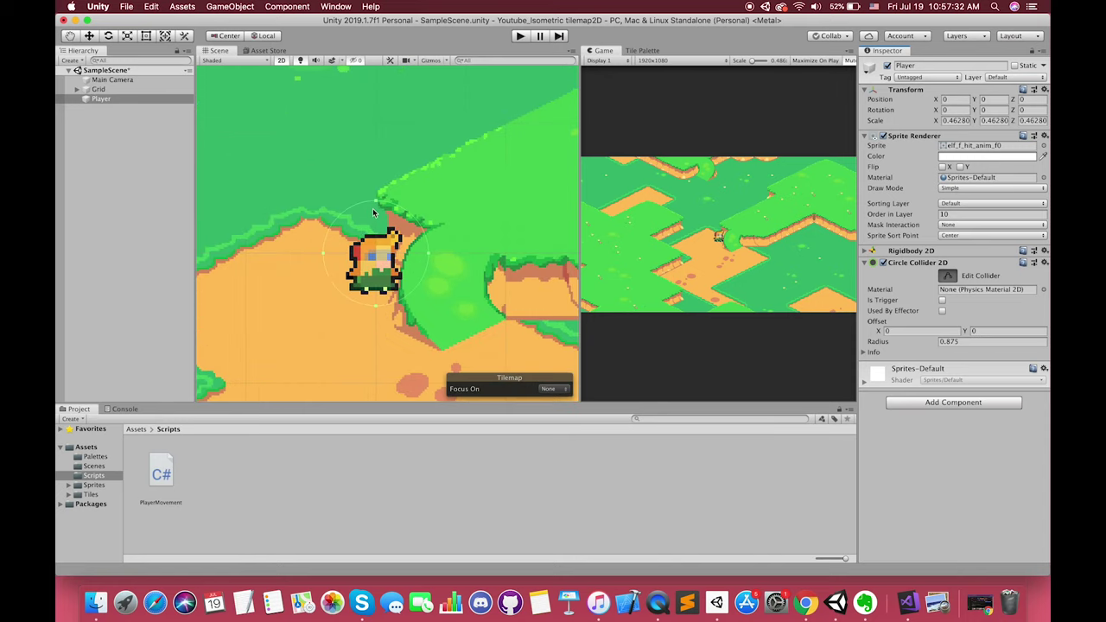
{"action": "left_click_drag", "start_coordinate": [377, 210], "coordinate": [381, 266]}
{"action": "left_click_drag", "start_coordinate": [375, 306], "coordinate": [380, 294]}
{"action": "left_click", "coordinate": [948, 276]}
{"action": "left_click", "coordinate": [928, 262]}
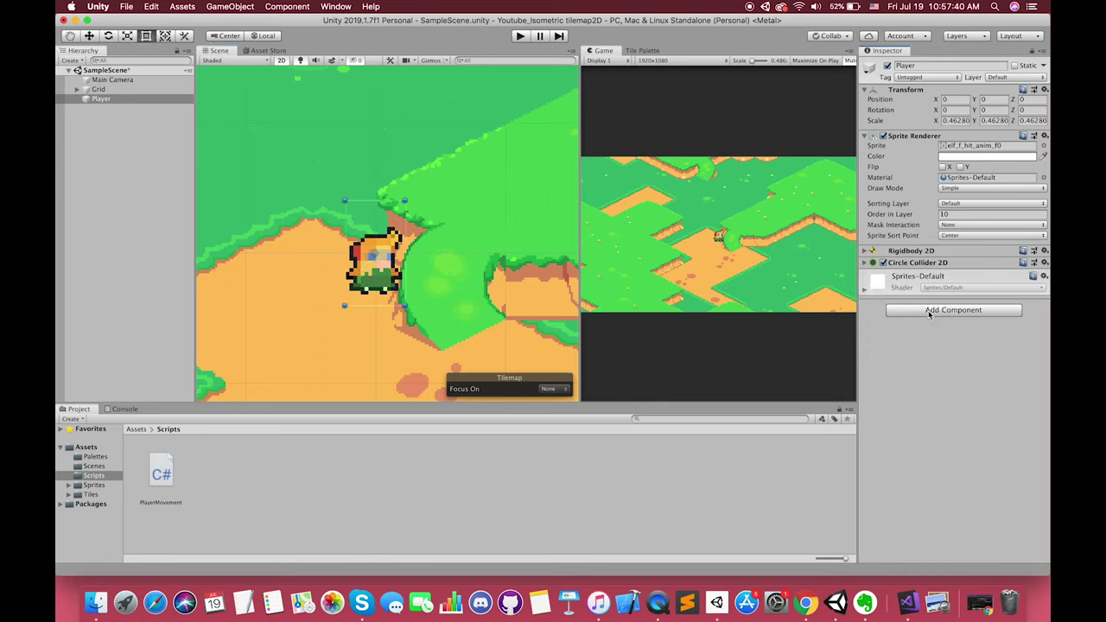
Freeze the Z rotation in the constraints of the Player's Rigidbody 2D
{"action": "left_click", "coordinate": [927, 253]}
{"action": "left_click", "coordinate": [871, 388]}
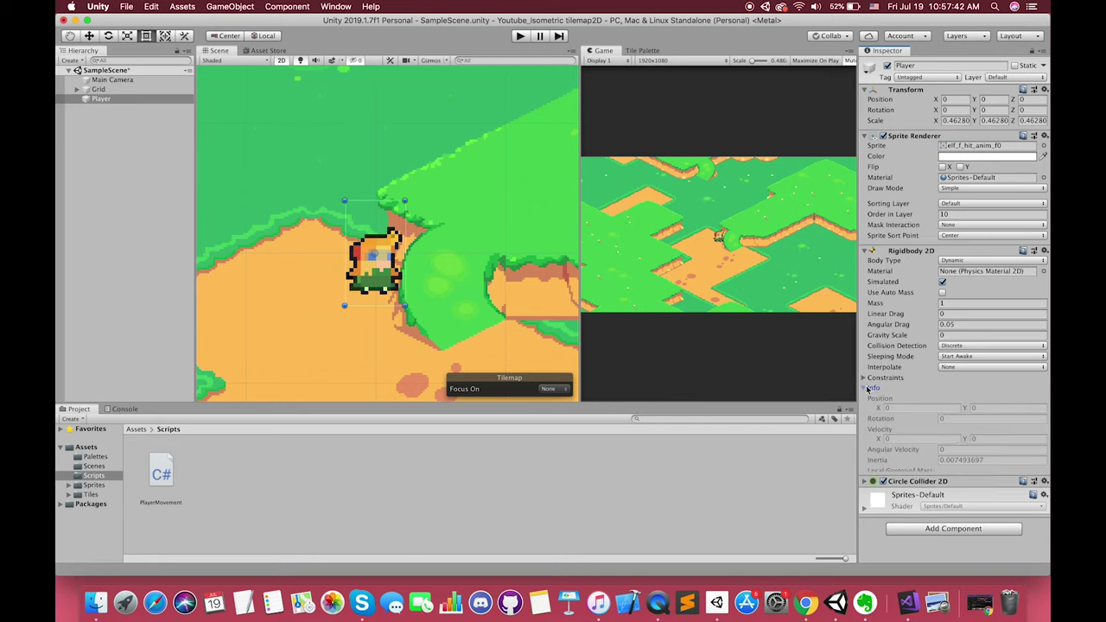
{"action": "left_click", "coordinate": [867, 378]}
{"action": "left_click", "coordinate": [942, 400]}
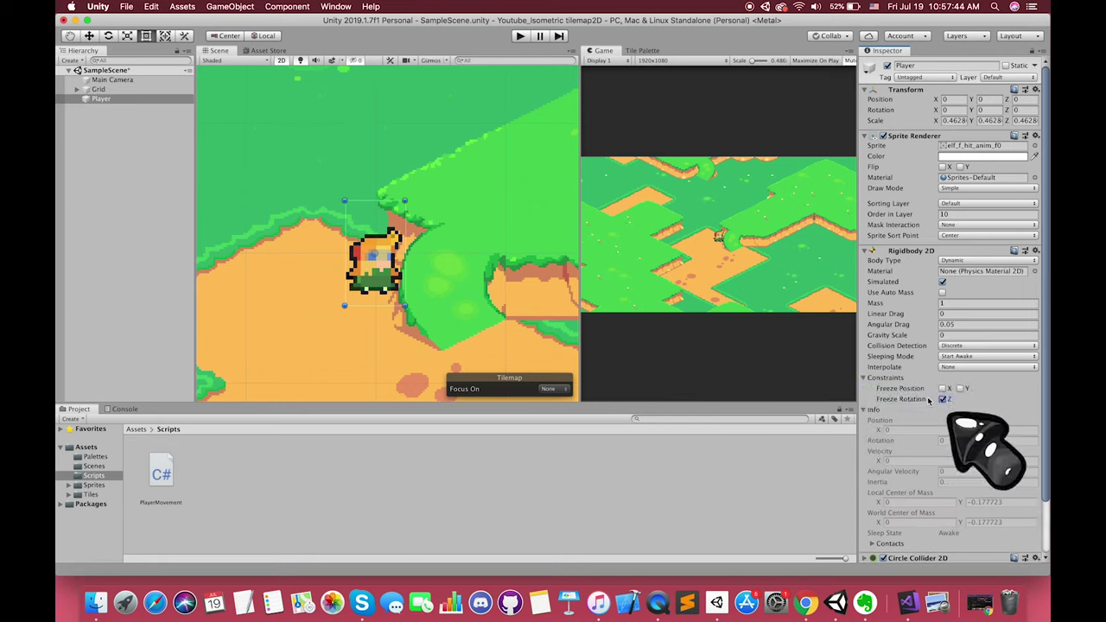
{"action": "left_click", "coordinate": [864, 378]}
{"action": "left_click", "coordinate": [866, 389]}
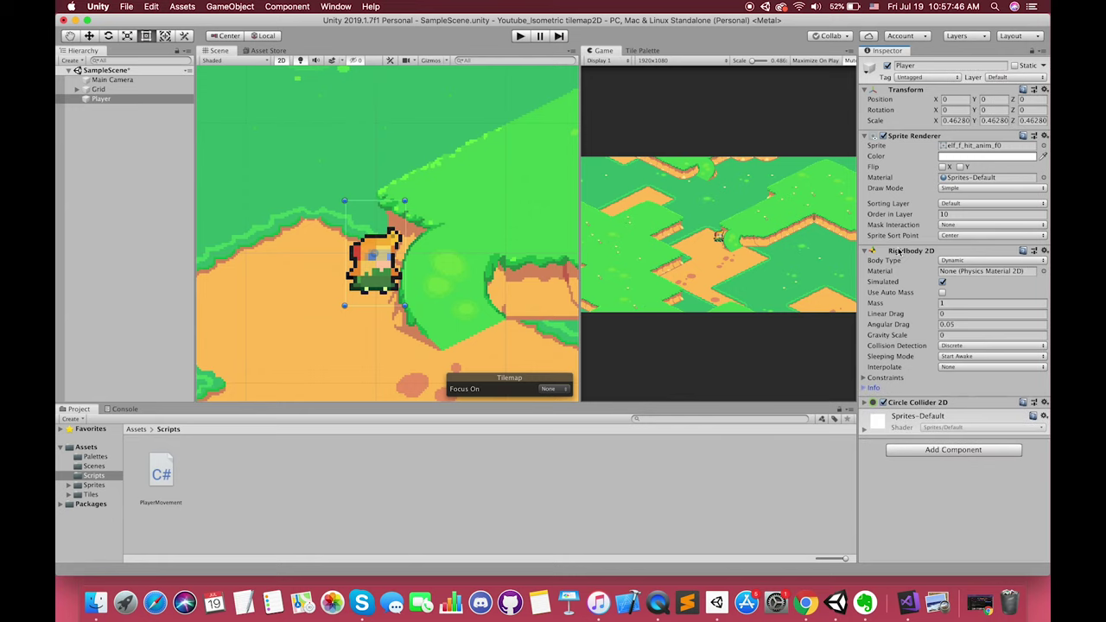
{"action": "left_click", "coordinate": [894, 251]}
Attach the PlayerMovement script to the Player and open it in Visual Studio
{"action": "left_click", "coordinate": [102, 99]}
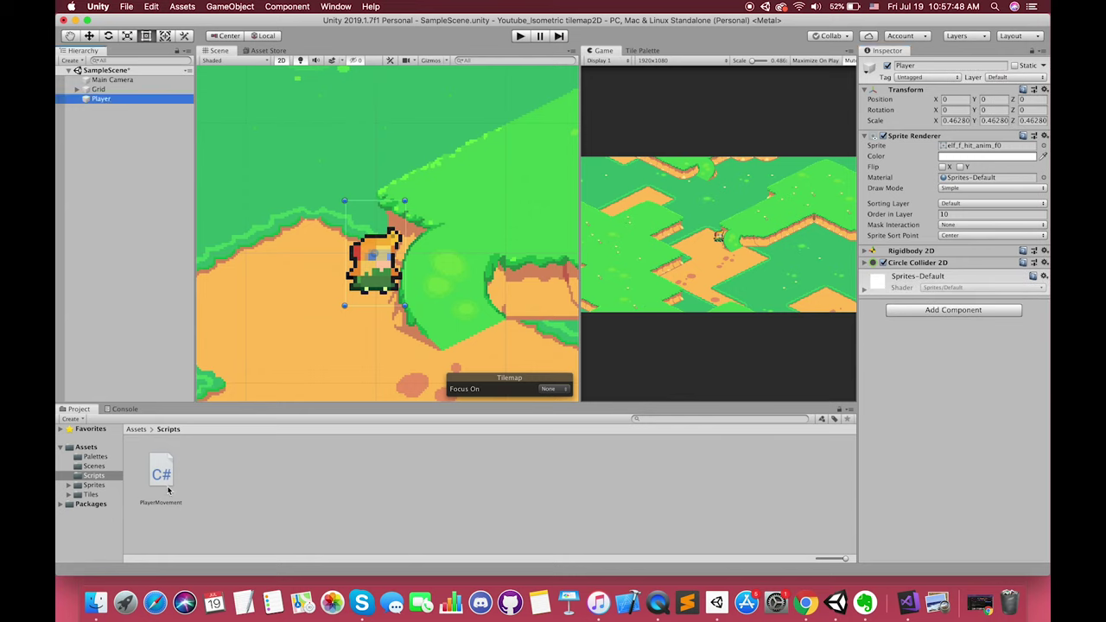
{"action": "double_click", "coordinate": [162, 477]}
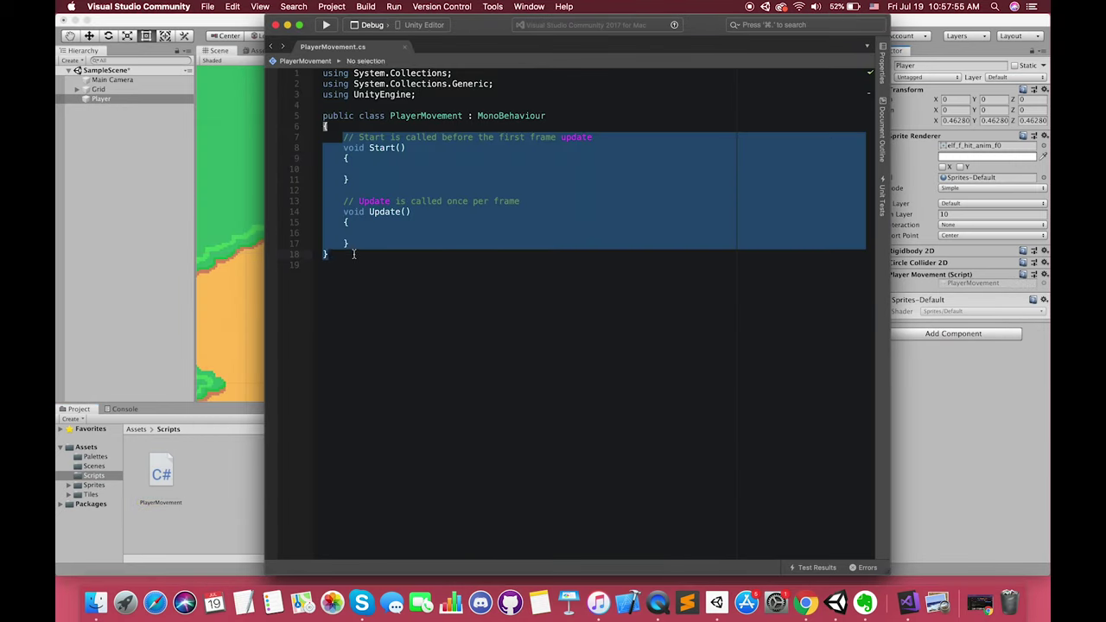
Replace the template methods with the fields private Rigidbody2D rb, private float moveH, moveV and [SerializeField] private float moveSpeed = 2.0f
{"action": "type", "text": "private Rigidbody2D rb;"}
{"action": "key", "text": "Down"}
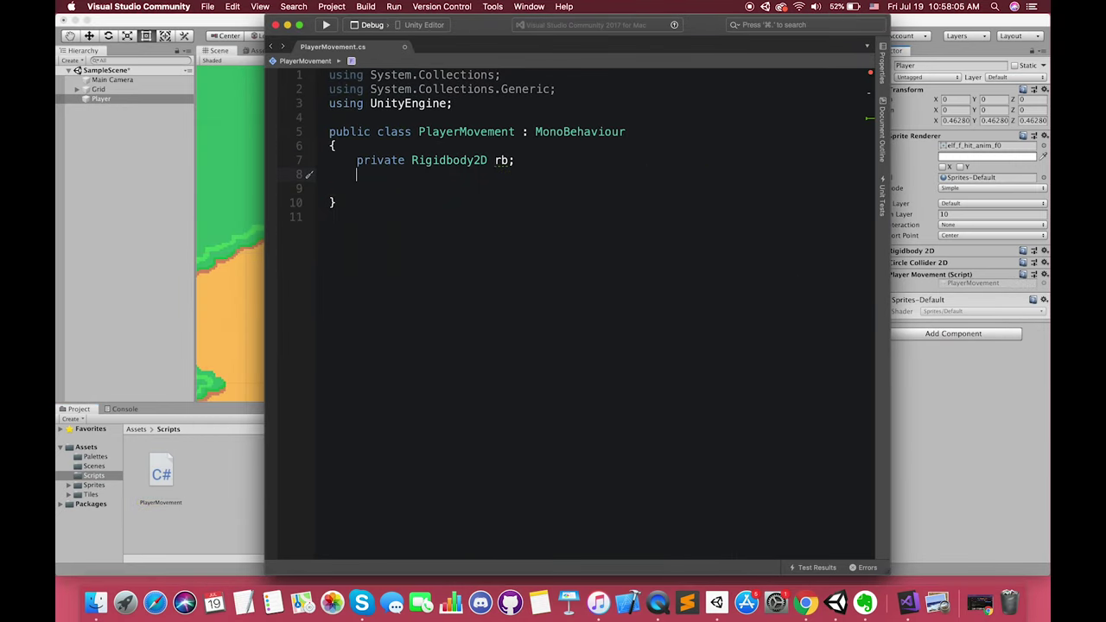
{"action": "type", "text": "private foa"}
{"action": "key", "text": "BackSpace"}
{"action": "key", "text": "BackSpace"}
{"action": "type", "text": "loat moveH, moveV;"}
{"action": "key", "text": "Return"}
{"action": "type", "text": "[SerializeField] priv"}
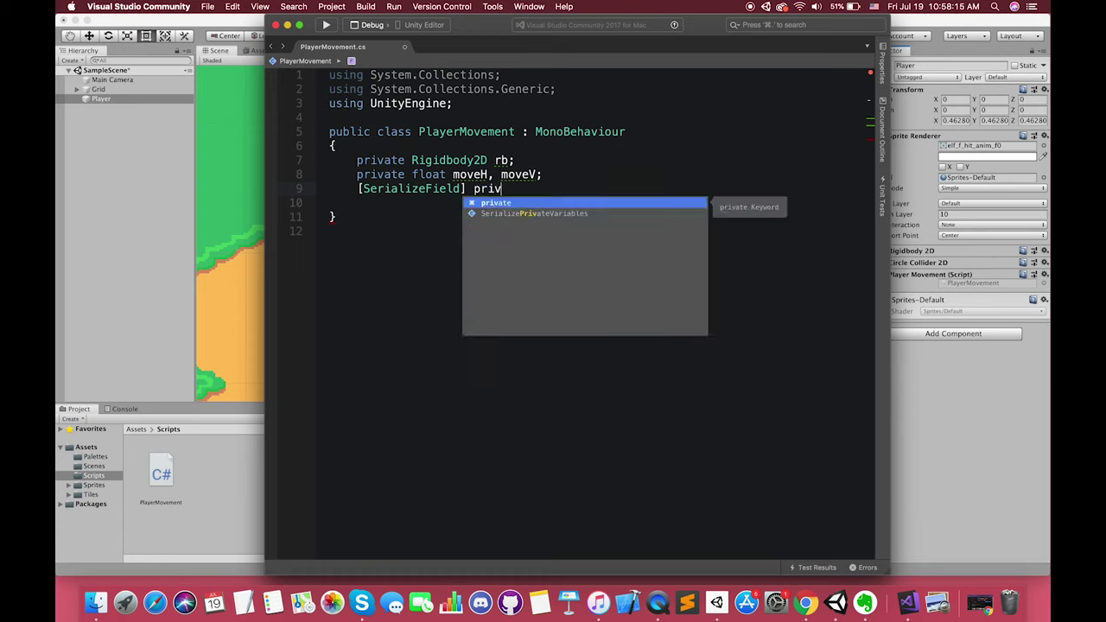
{"action": "type", "text": "ate float moveSpeed = 2.0f;"}
{"action": "key", "text": "Return"}
{"action": "key", "text": "Return"}
Write a private Start method containing rb = GetComponent<Rigidbody2D>();
{"action": "type", "text": "private void Start()"}
{"action": "key", "text": "Return"}
{"action": "type", "text": "{"}
{"action": "key", "text": "Return"}
{"action": "type", "text": "rb = GetComponent<Rigidbody2D>();"}
{"action": "key", "text": "Down"}
{"action": "key", "text": "Return"}
Write a private Update method setting moveH and moveV to Input.GetAxisRaw of "Horizontal" and "Vertical", each multiplied by moveSpeed
{"action": "key", "text": "Return"}
{"action": "type", "text": "private void Up"}
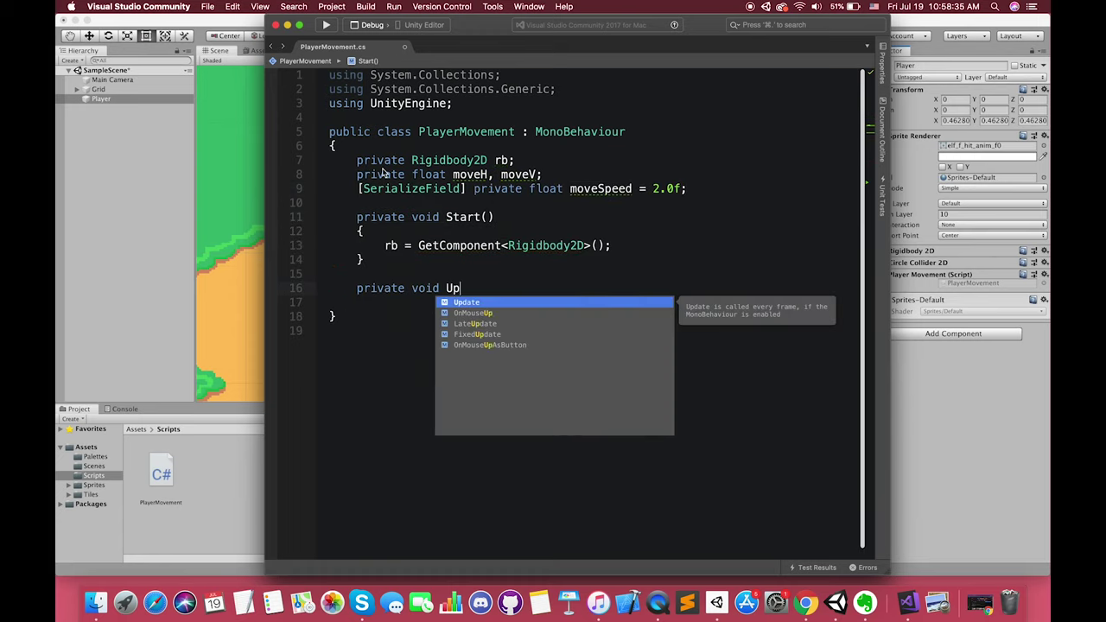
{"action": "key", "text": "Return"}
{"action": "type", "text": "moveH = Input.GetAxisRaw(\"Horizontal\") 8"}
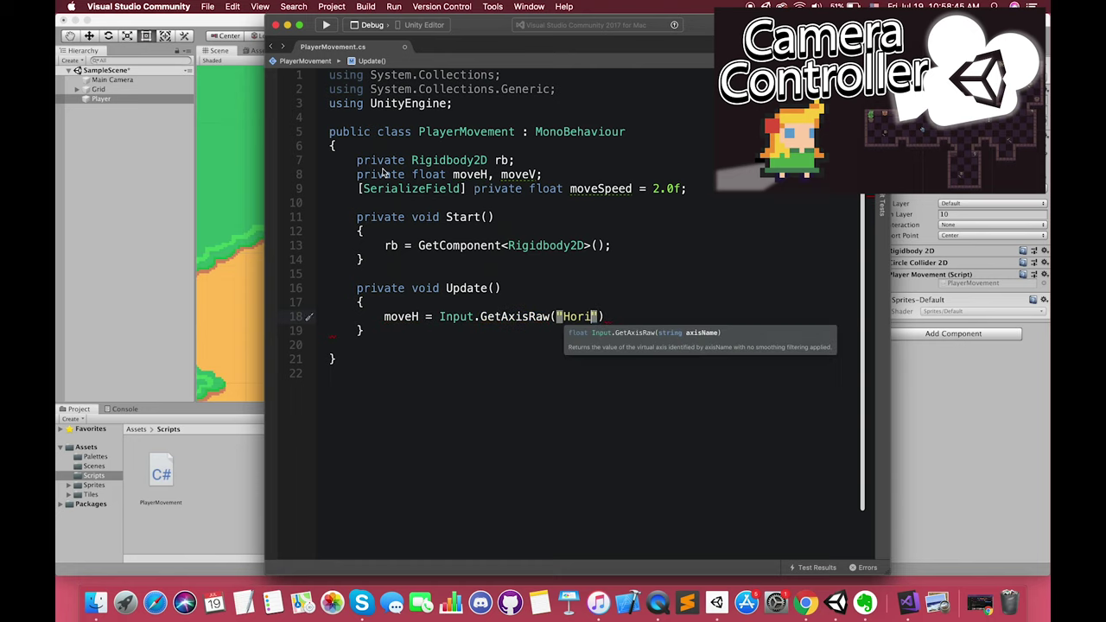
{"action": "type", "text": " moveSpeed;"}
{"action": "key", "text": "Return"}
{"action": "type", "text": "moveV = Input."}
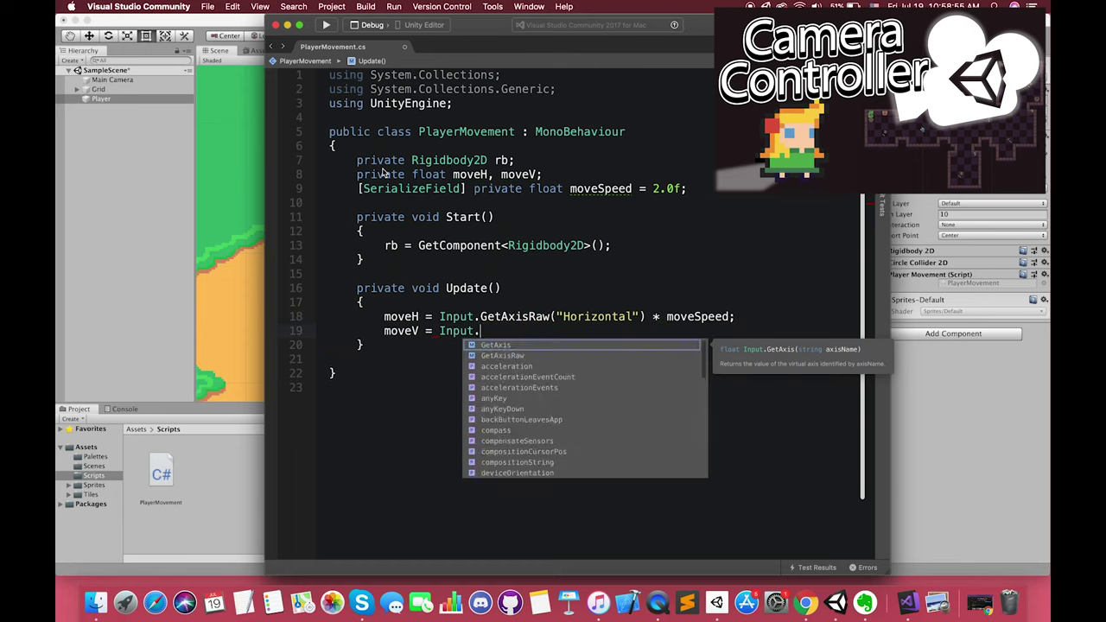
{"action": "type", "text": "GetAxisRaw(\"Vertical\") * moveSpeed;"}
Write a private FixedUpdate method containing rb.velocity = new Vector2(moveH, moveV);
{"action": "key", "text": "Down"}
{"action": "key", "text": "Return"}
{"action": "key", "text": "Return"}
{"action": "type", "text": "private void Fi"}
{"action": "key", "text": "Return"}
{"action": "type", "text": "rb.velocity = new Vector2(moveH, moveV);"}
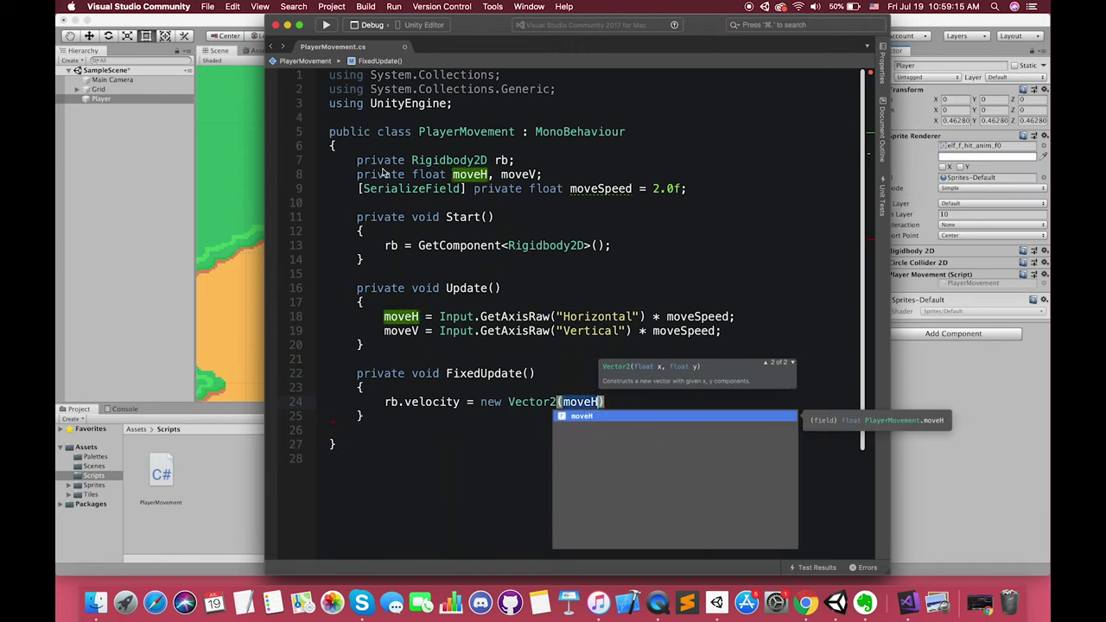
Switch back to Unity and move the Player onto the sand area at X -0.24, Y -1.3
{"action": "left_click", "coordinate": [243, 29]}
{"action": "scroll", "coordinate": [512, 138], "scroll_direction": "down", "scroll_amount": 6}
{"action": "key", "text": "w"}
Run the game and walk the Player up the ramp, across the plateau and over its front cliff edge, and stop the game
{"action": "left_click", "coordinate": [522, 37]}
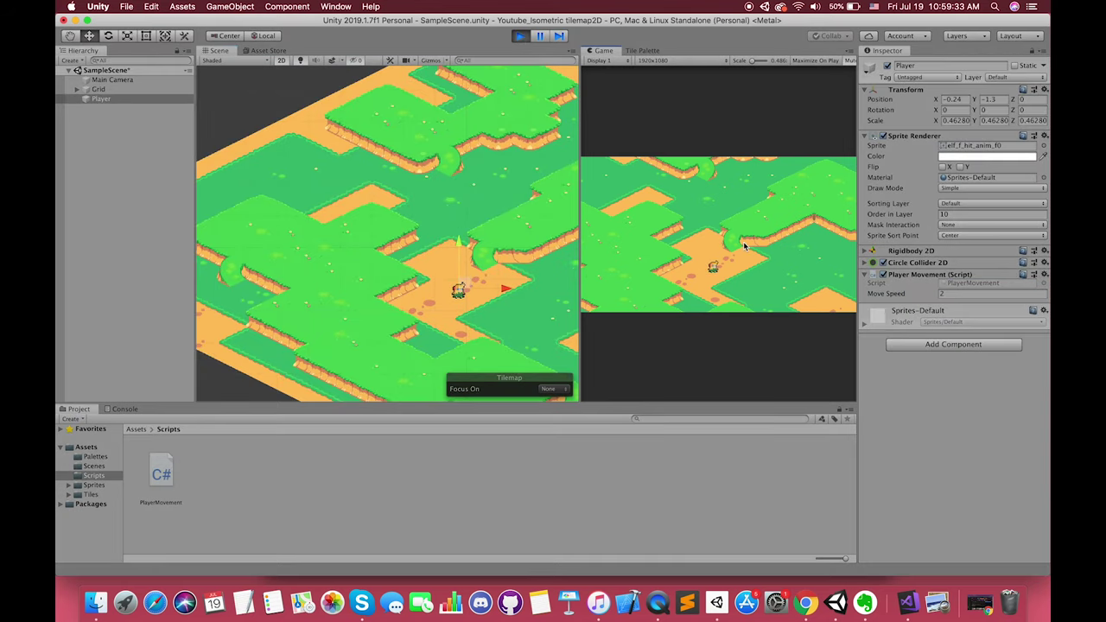
{"action": "key", "text": "Left"}
{"action": "key", "text": "Up"}
{"action": "key", "text": "Right"}
{"action": "key", "text": "Up"}
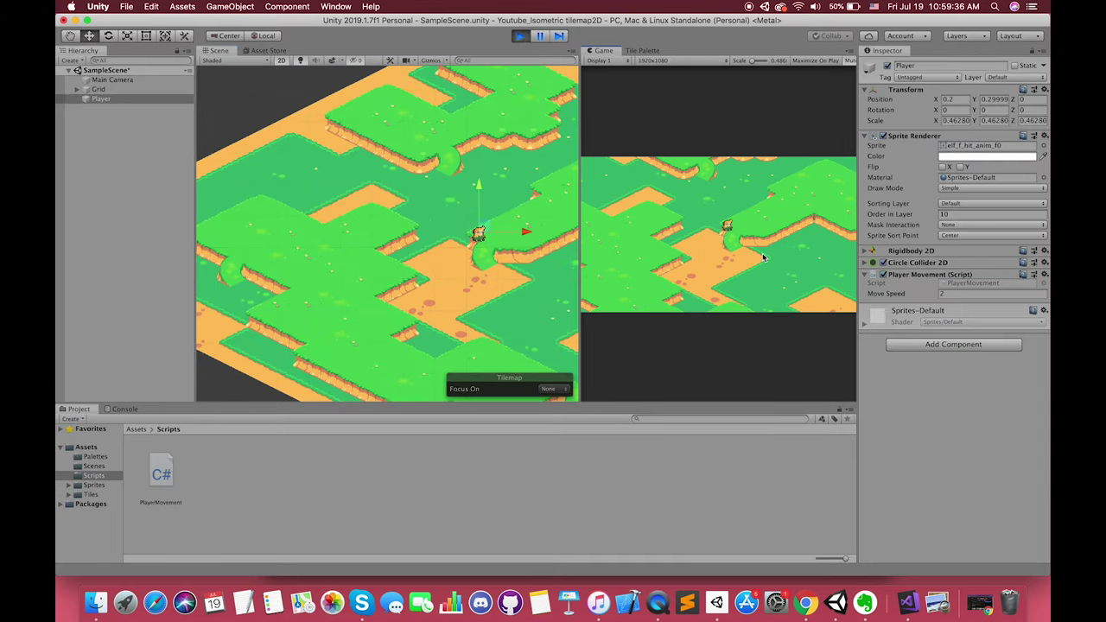
{"action": "key", "text": "Right"}
{"action": "key", "text": "Down"}
{"action": "key", "text": "Up"}
{"action": "key", "text": "Right"}
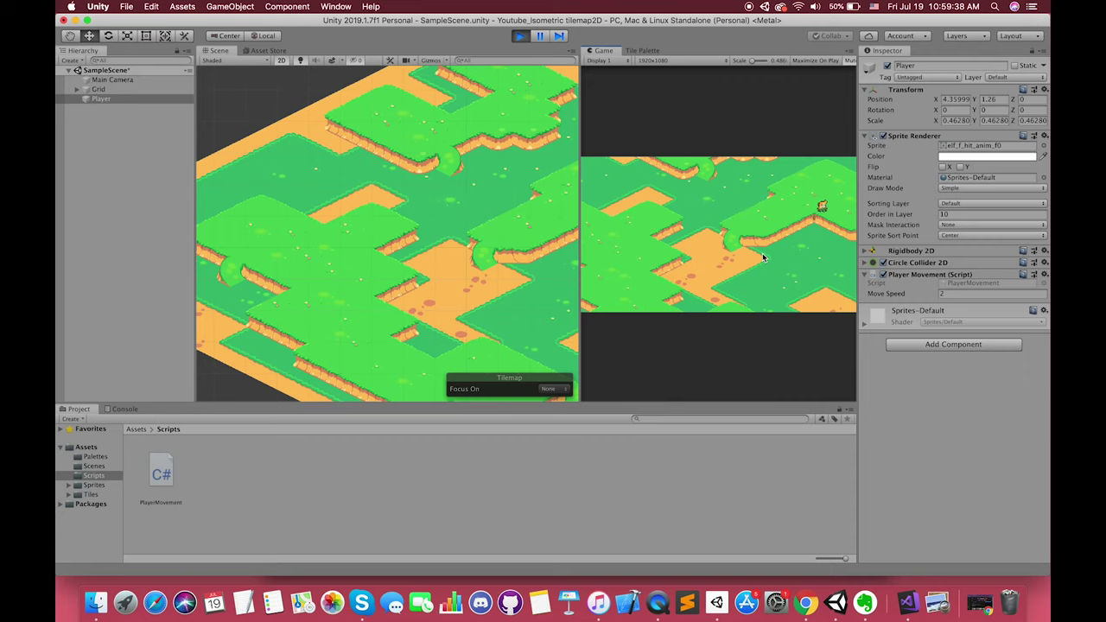
{"action": "key", "text": "Down"}
{"action": "key", "text": "Left"}
{"action": "middle_click_drag", "start_coordinate": [440, 266], "coordinate": [358, 273]}
{"action": "key", "text": "Down"}
{"action": "key", "text": "Left"}
{"action": "left_click", "coordinate": [519, 35]}
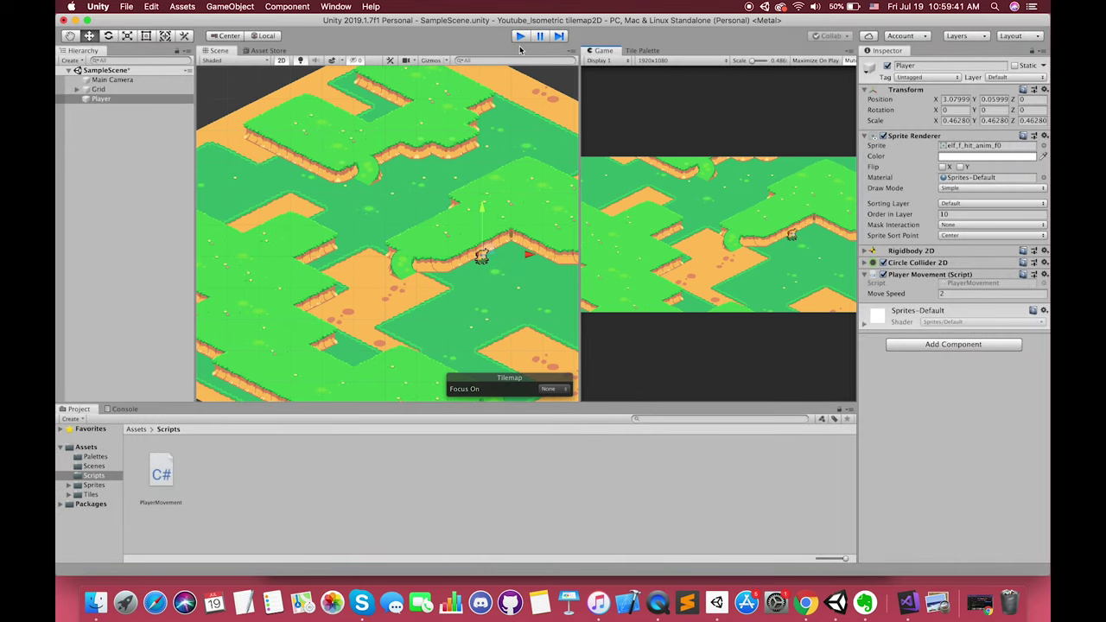
Bring up the Plains tile palette and pick a block tile from its lowest row of grass blocks for painting
{"action": "left_click", "coordinate": [642, 50]}
{"action": "middle_click_drag", "start_coordinate": [433, 186], "coordinate": [352, 186]}
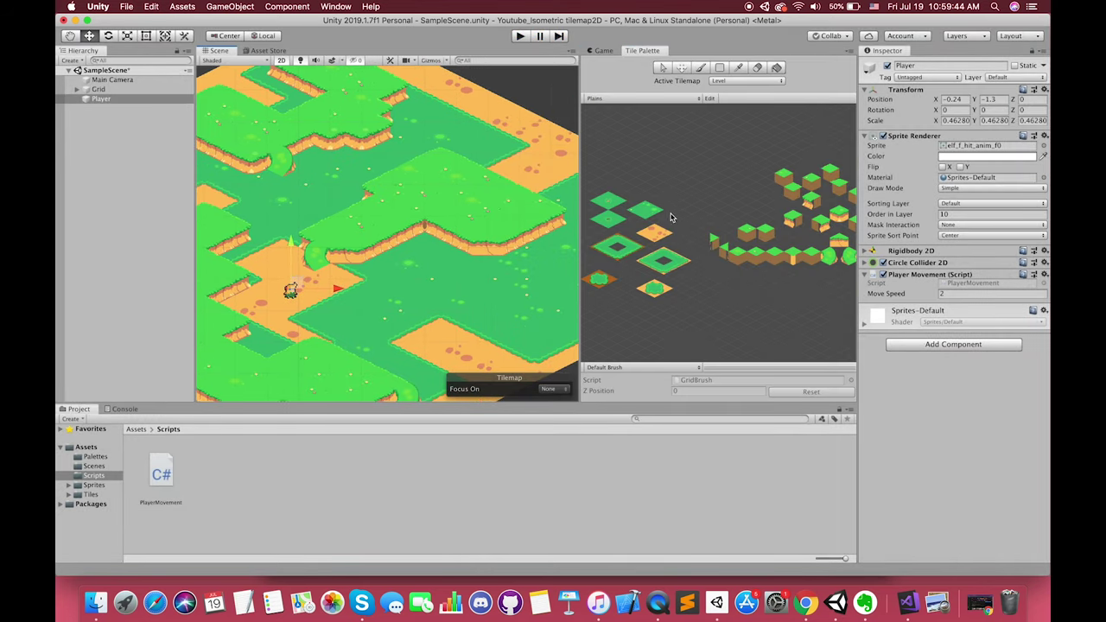
{"action": "scroll", "coordinate": [717, 216], "scroll_direction": "up", "scroll_amount": 3}
{"action": "middle_click_drag", "start_coordinate": [744, 228], "coordinate": [733, 227]}
{"action": "left_click", "coordinate": [799, 273]}
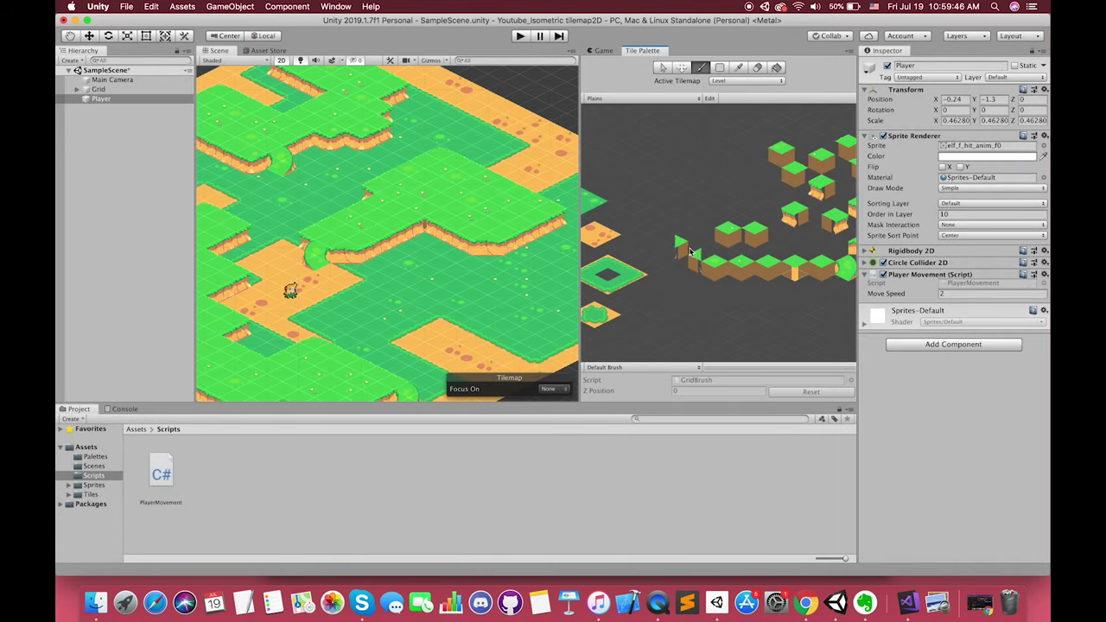
{"action": "middle_click_drag", "start_coordinate": [449, 229], "coordinate": [555, 249]}
Add a new Tilemap under the Grid, alongside the Basic and Level tilemaps
{"action": "left_click", "coordinate": [99, 89]}
{"action": "left_click", "coordinate": [77, 89]}
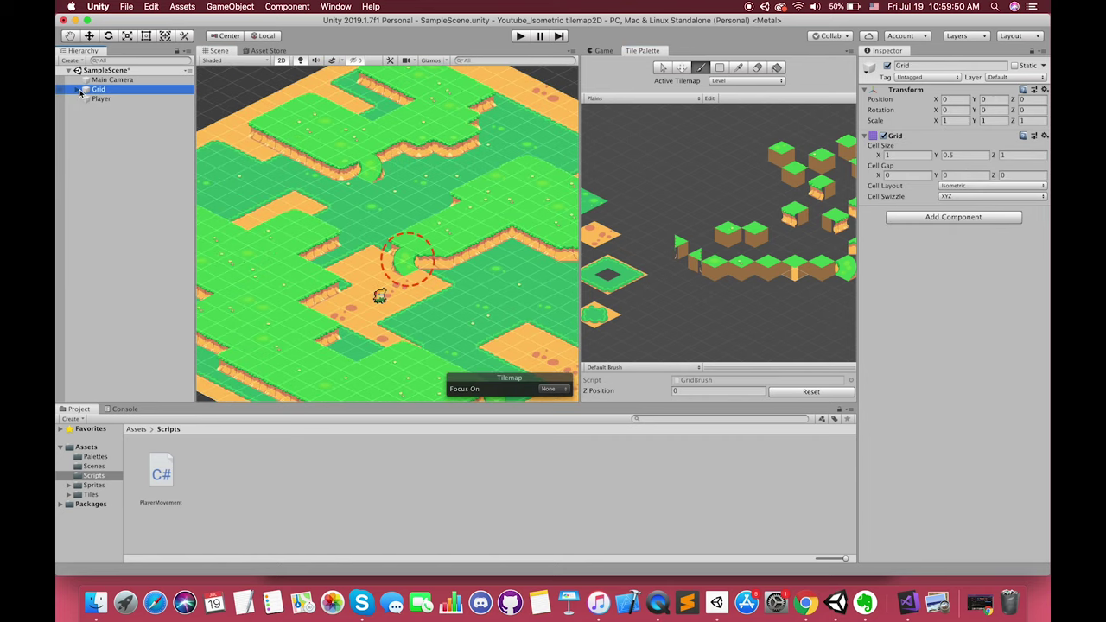
{"action": "left_click", "coordinate": [108, 108]}
{"action": "left_click", "coordinate": [99, 89]}
{"action": "right_click", "coordinate": [98, 89]}
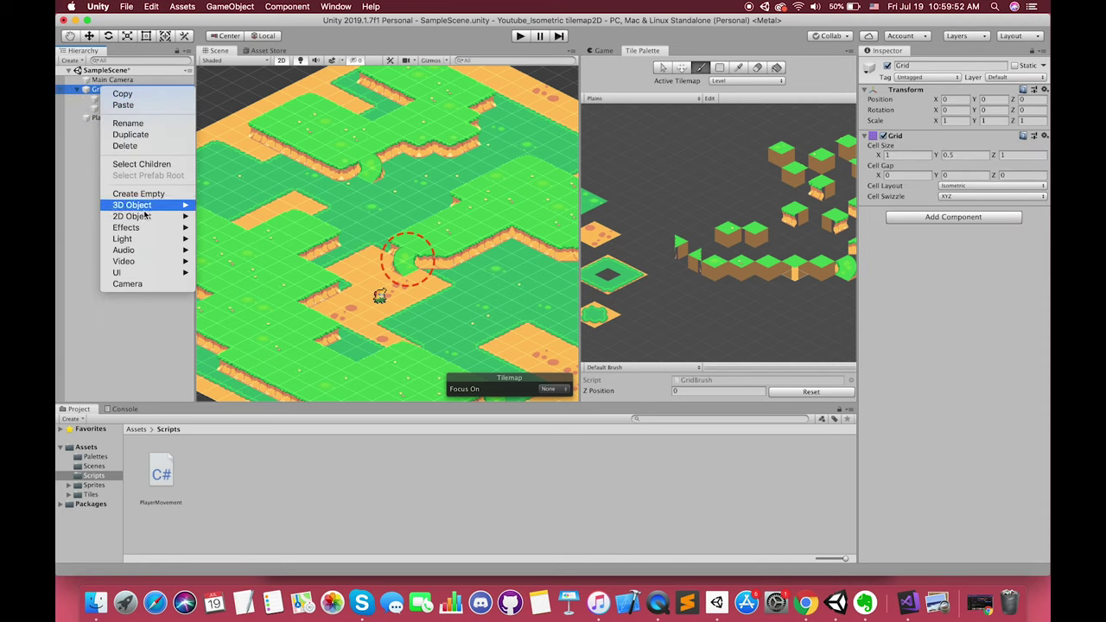
{"action": "mouse_move", "coordinate": [152, 272]}
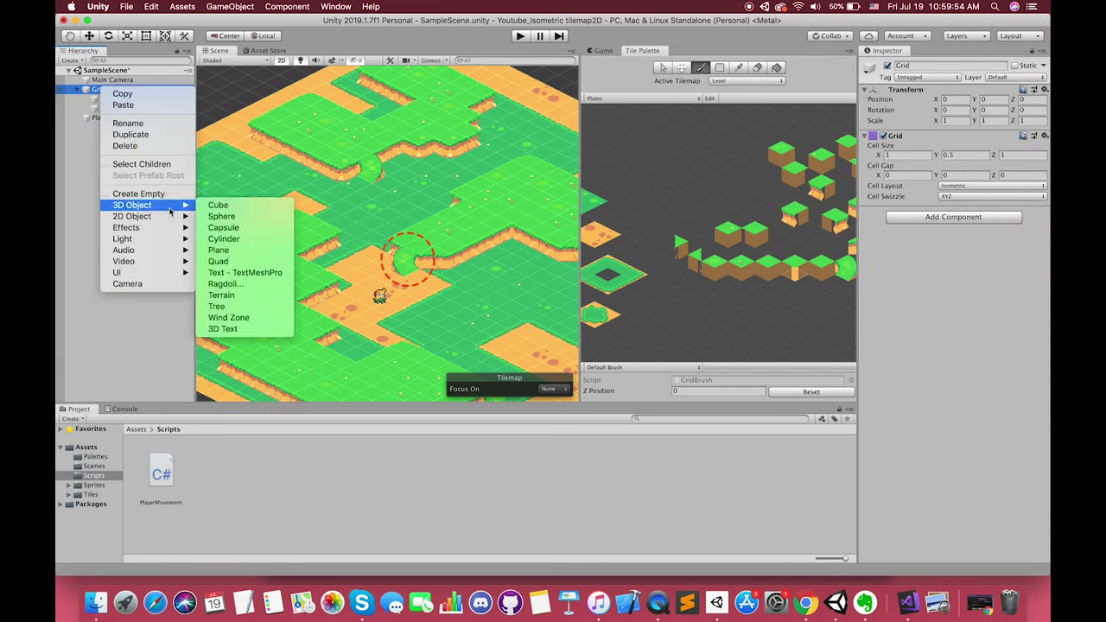
{"action": "mouse_move", "coordinate": [134, 216]}
{"action": "left_click", "coordinate": [240, 273]}
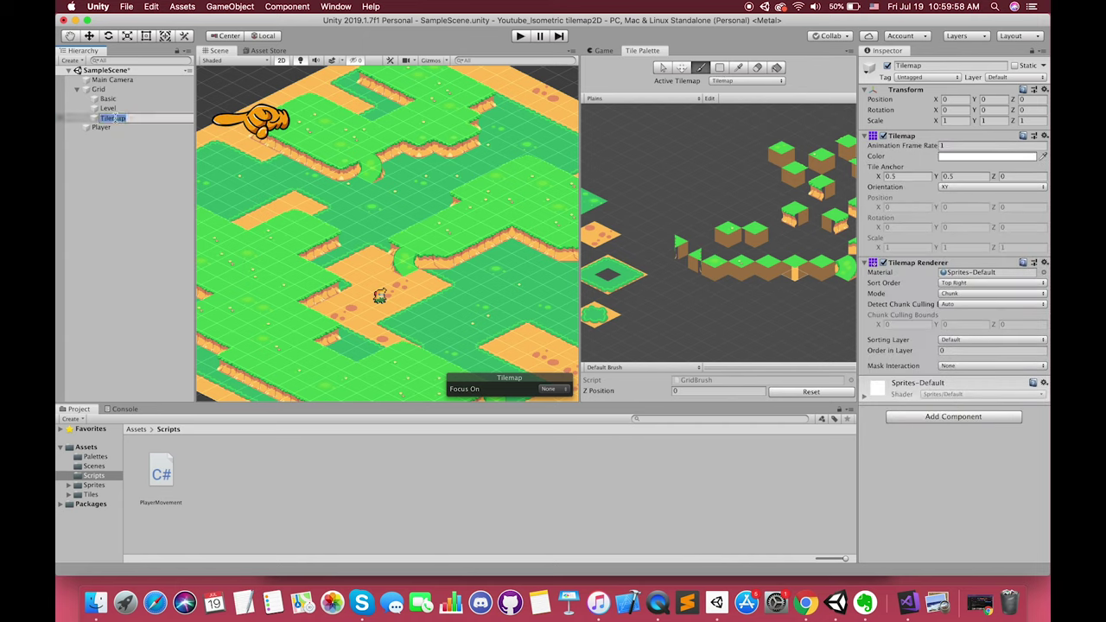
Name the new tilemap Collider and set its Tile Anchor to X 1, Y 1
{"action": "type", "text": "Collider"}
{"action": "key", "text": "Return"}
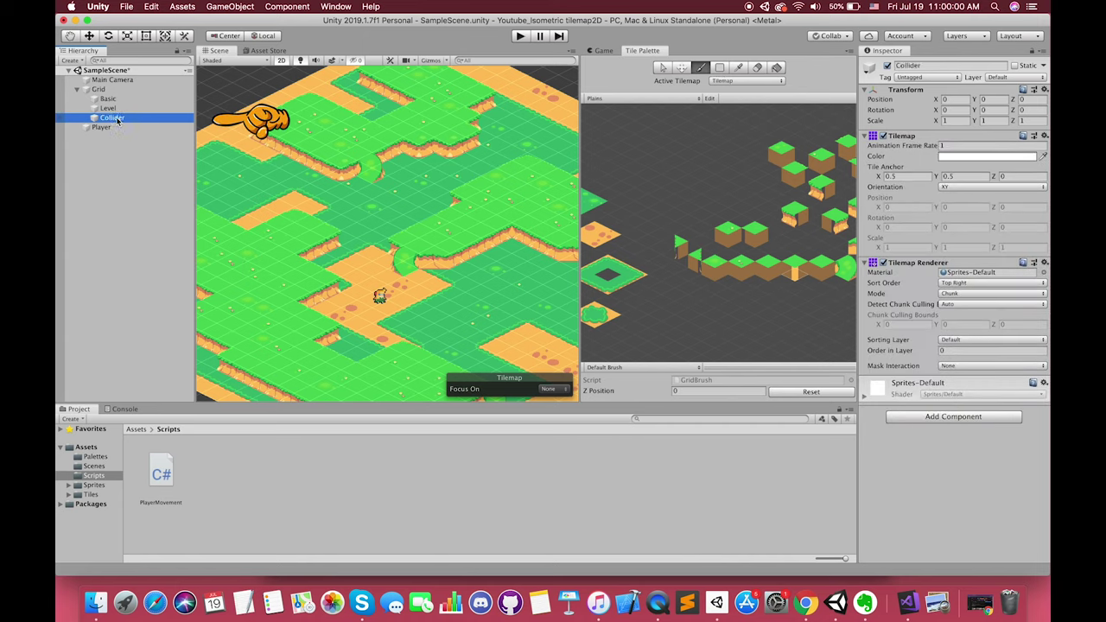
{"action": "left_click", "coordinate": [903, 176]}
{"action": "type", "text": "1"}
{"action": "key", "text": "Tab"}
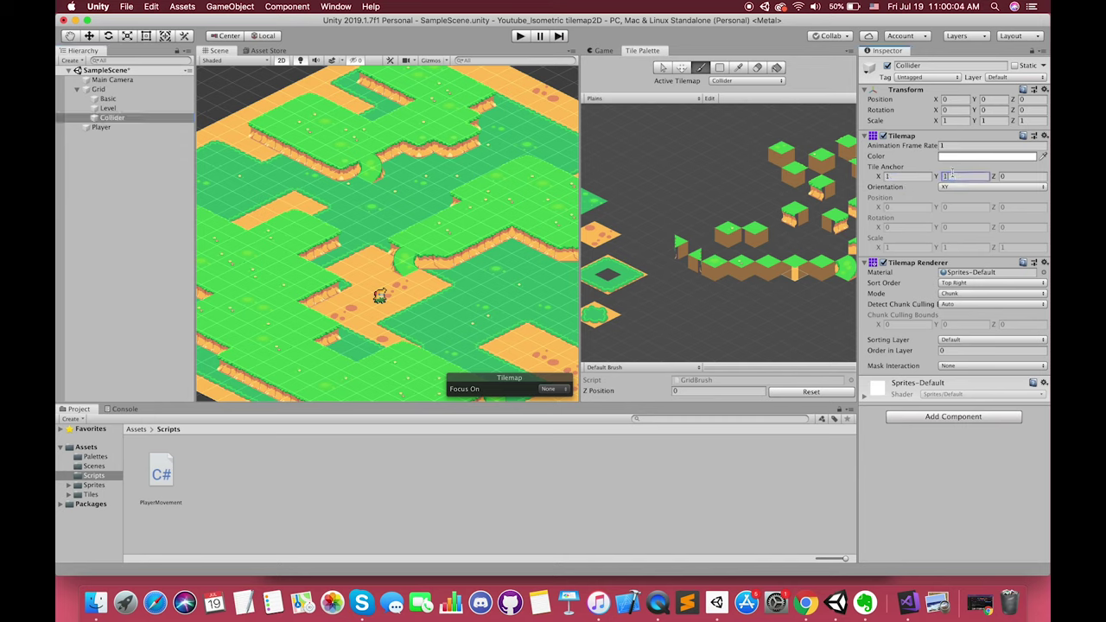
Open the ColliderSprites folder and set up a new tile palette named Colliders with an isometric grid and manual cell size
{"action": "left_click", "coordinate": [94, 488]}
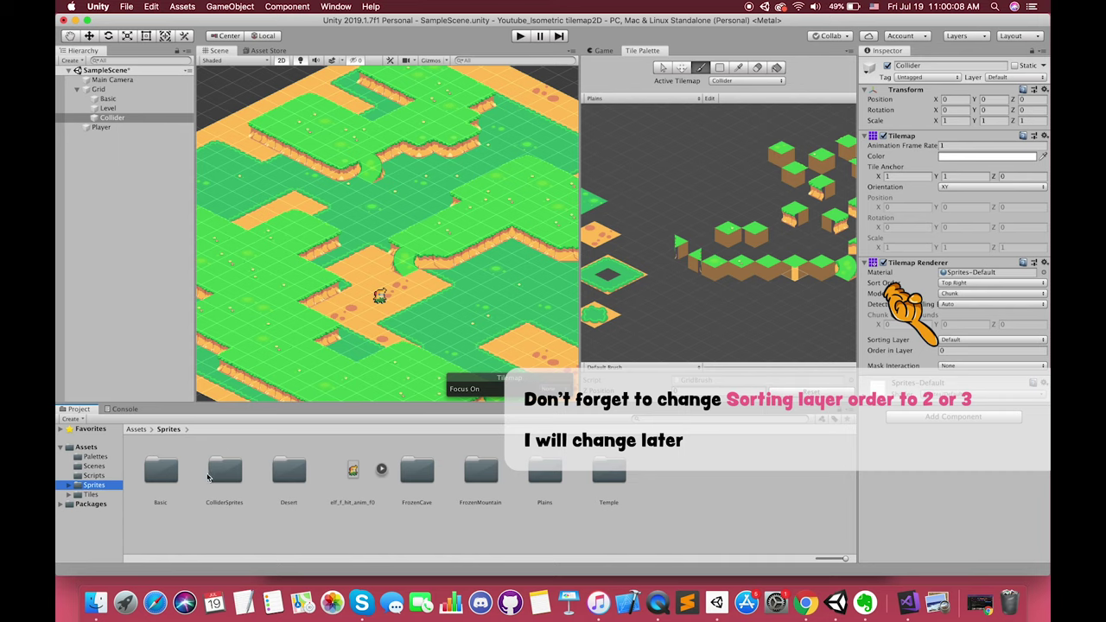
{"action": "double_click", "coordinate": [226, 472]}
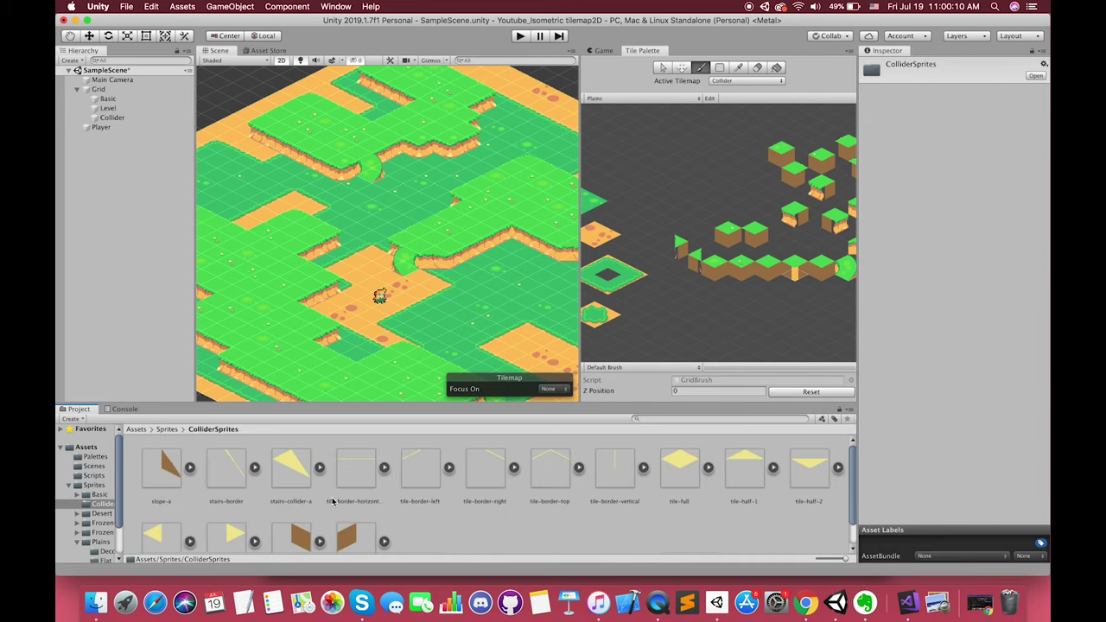
{"action": "left_click", "coordinate": [664, 101]}
{"action": "left_click", "coordinate": [633, 123]}
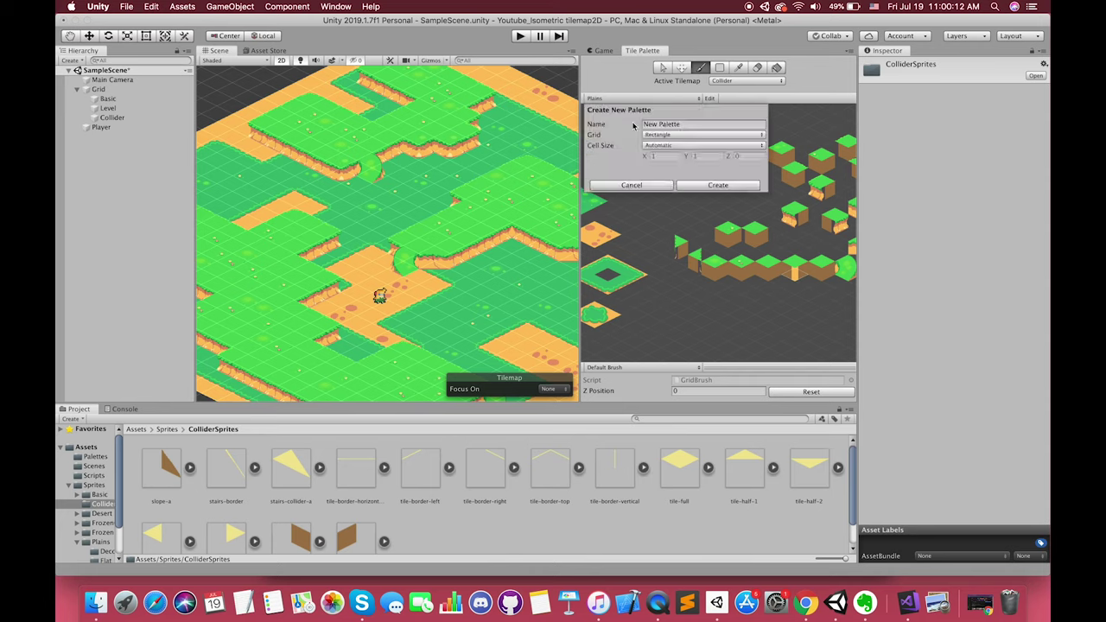
{"action": "left_click", "coordinate": [673, 125]}
{"action": "type", "text": "Cr"}
{"action": "left_click", "coordinate": [676, 135]}
{"action": "left_click", "coordinate": [666, 155]}
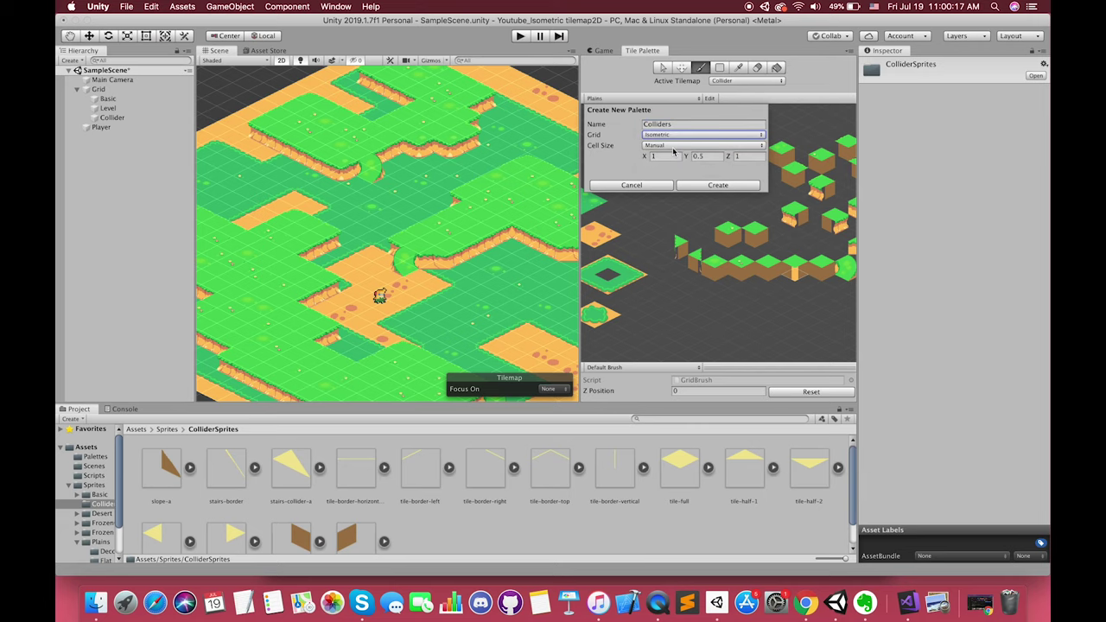
Create the new palette in the project's Palettes folder
{"action": "left_click", "coordinate": [701, 186]}
{"action": "left_click", "coordinate": [553, 121]}
{"action": "left_click", "coordinate": [552, 132]}
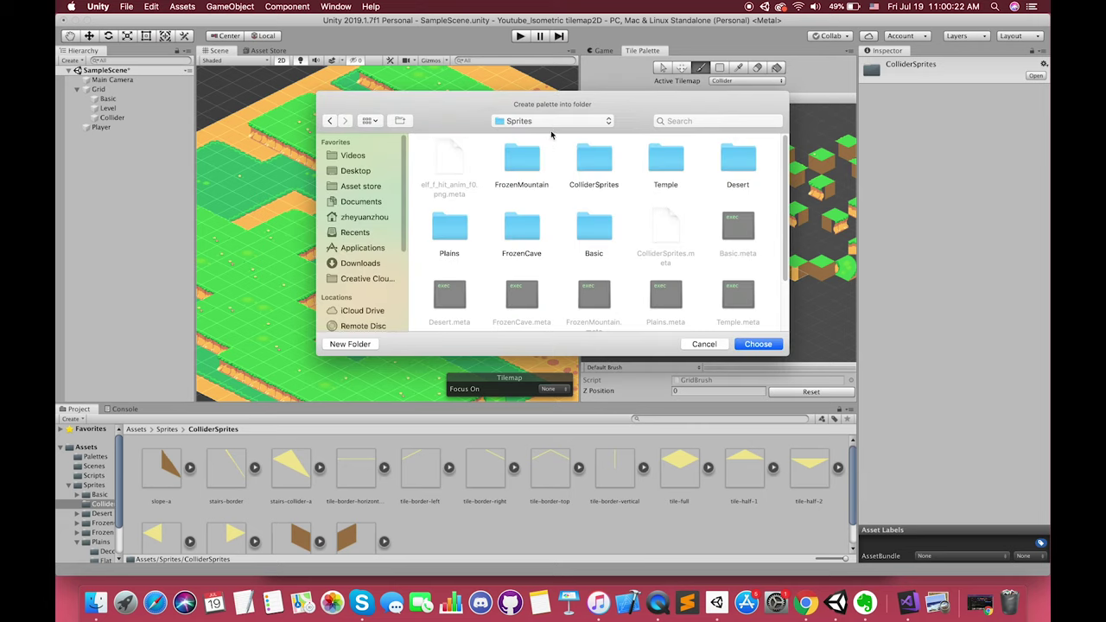
{"action": "double_click", "coordinate": [672, 164]}
{"action": "left_click", "coordinate": [758, 344]}
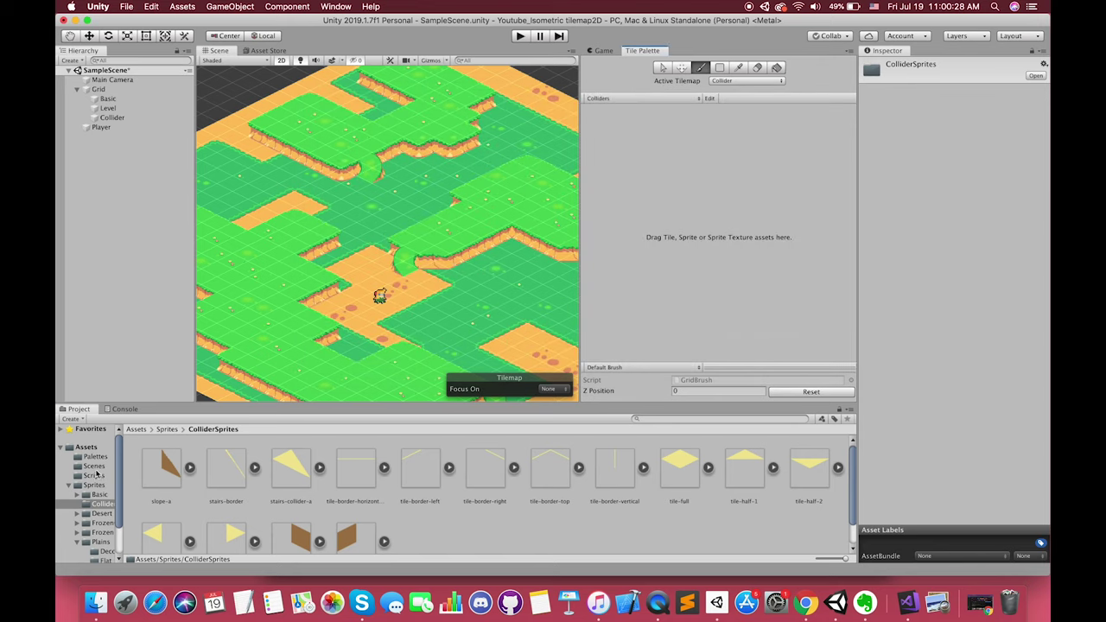
Set the Tile Anchor of Layer1 in the Colliders palette prefab to X 1, Y 1 and return to the scene
{"action": "double_click", "coordinate": [166, 478]}
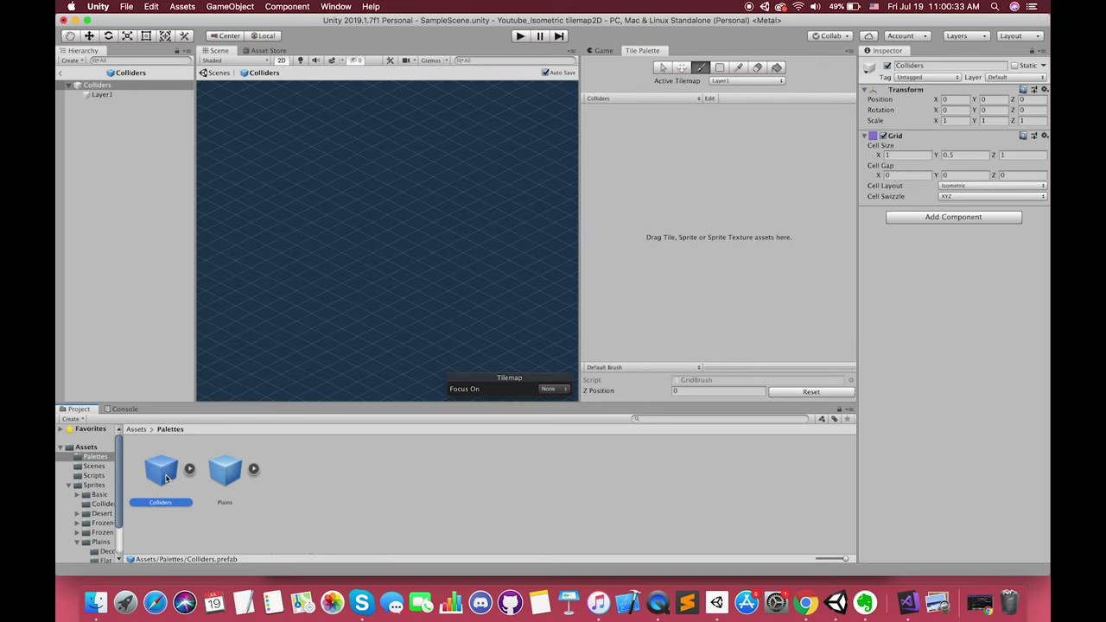
{"action": "left_click", "coordinate": [101, 94]}
{"action": "left_click", "coordinate": [908, 175]}
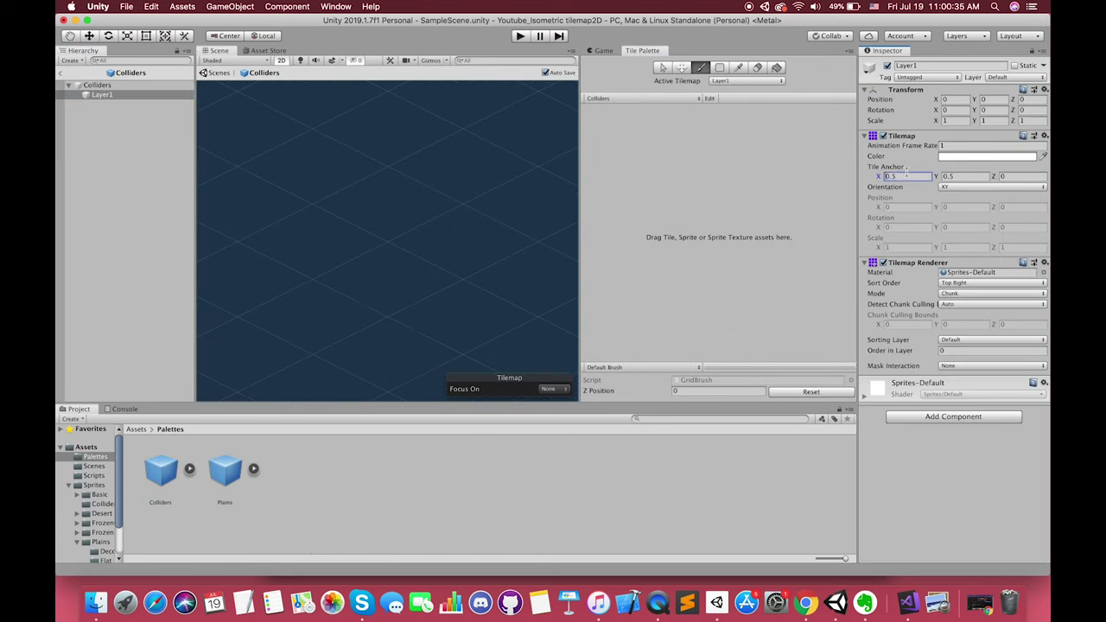
{"action": "left_click", "coordinate": [947, 176]}
{"action": "type", "text": "1"}
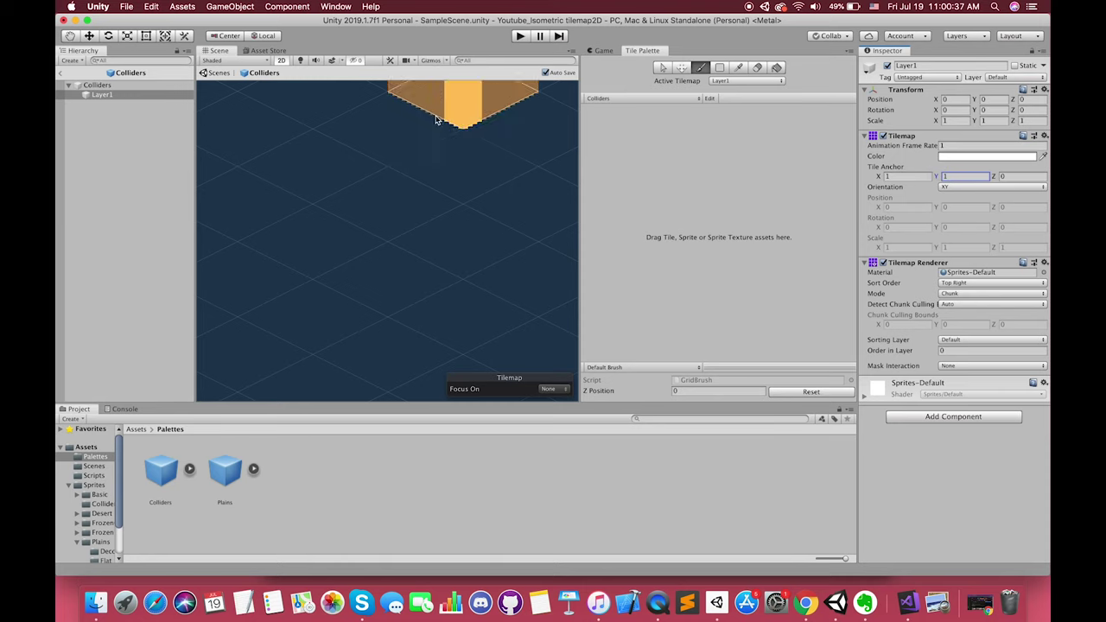
{"action": "left_click", "coordinate": [61, 73]}
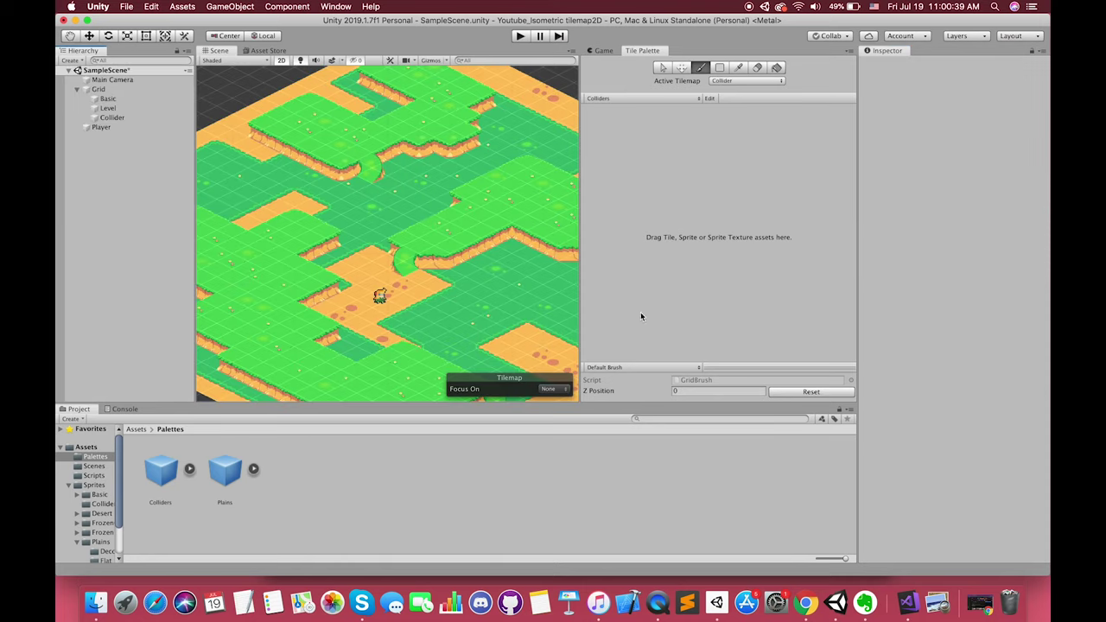
Add all sprites in the ColliderSprites folder, from slope-a to tile-wall-2, to the Colliders palette
{"action": "left_click", "coordinate": [101, 533]}
{"action": "left_click", "coordinate": [102, 486]}
{"action": "left_click", "coordinate": [101, 477]}
{"action": "left_click", "coordinate": [103, 484]}
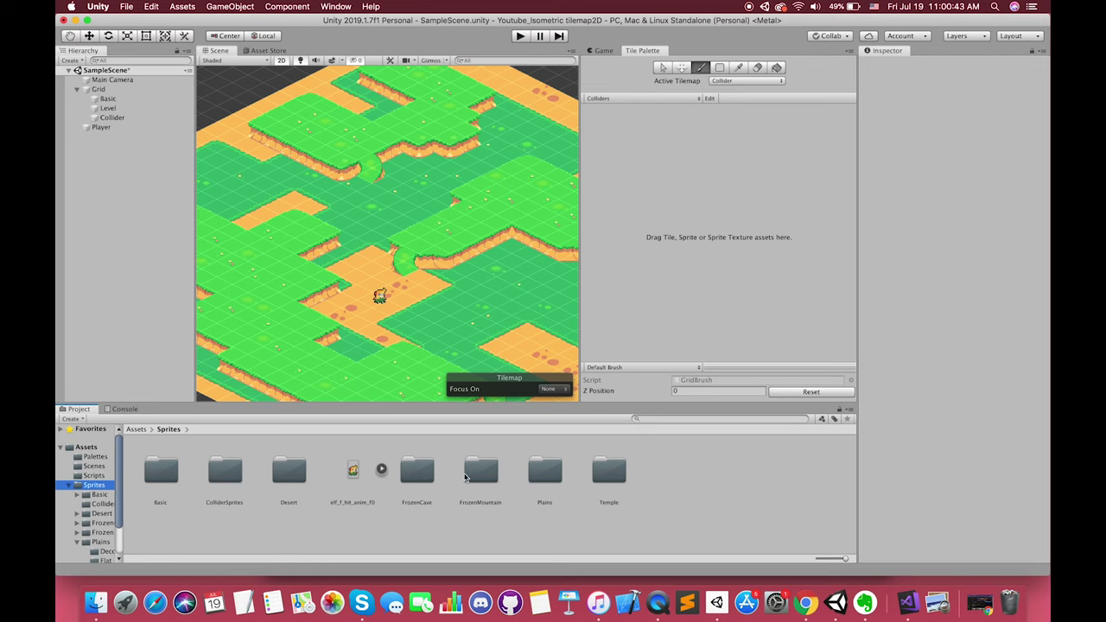
{"action": "double_click", "coordinate": [226, 481]}
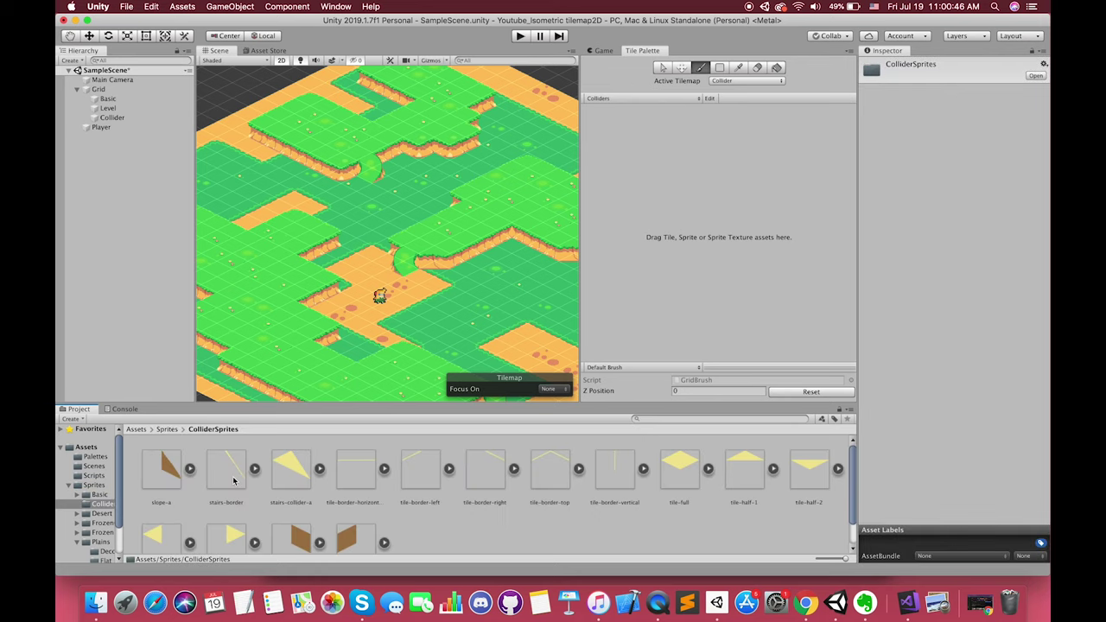
{"action": "left_click", "coordinate": [173, 466]}
{"action": "scroll", "coordinate": [353, 545], "scroll_direction": "down", "scroll_amount": 2}
{"action": "left_click", "coordinate": [351, 519], "text": "shift"}
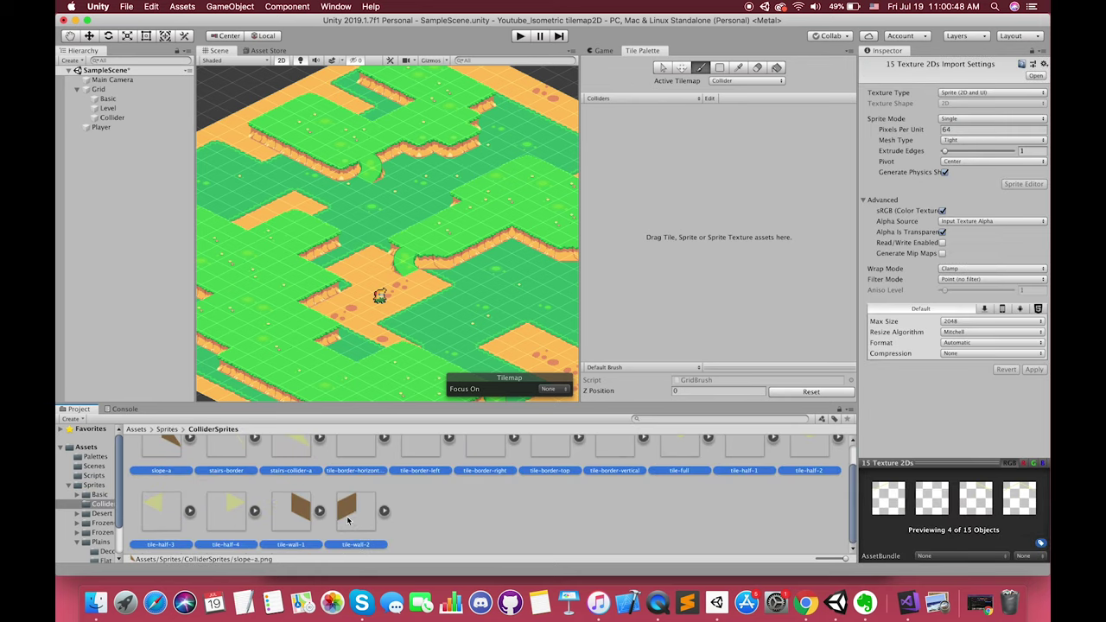
{"action": "left_click_drag", "start_coordinate": [351, 519], "coordinate": [640, 229]}
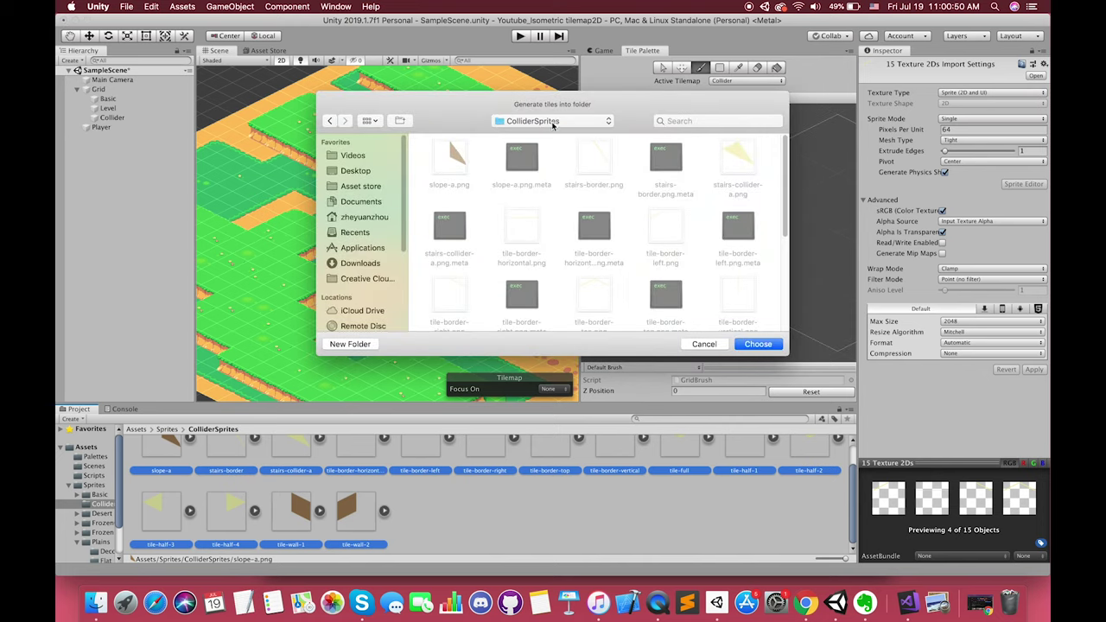
Generate the collider tiles into a new folder named Colliders inside the Tiles folder
{"action": "left_click", "coordinate": [553, 121]}
{"action": "left_click", "coordinate": [536, 146]}
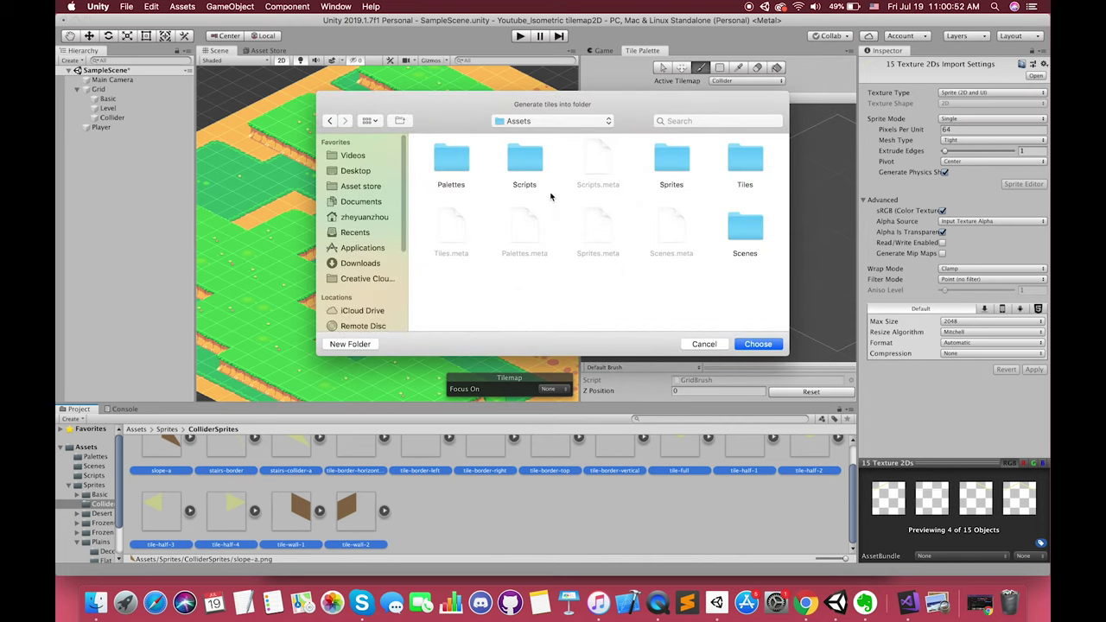
{"action": "double_click", "coordinate": [745, 160]}
{"action": "left_click", "coordinate": [350, 344]}
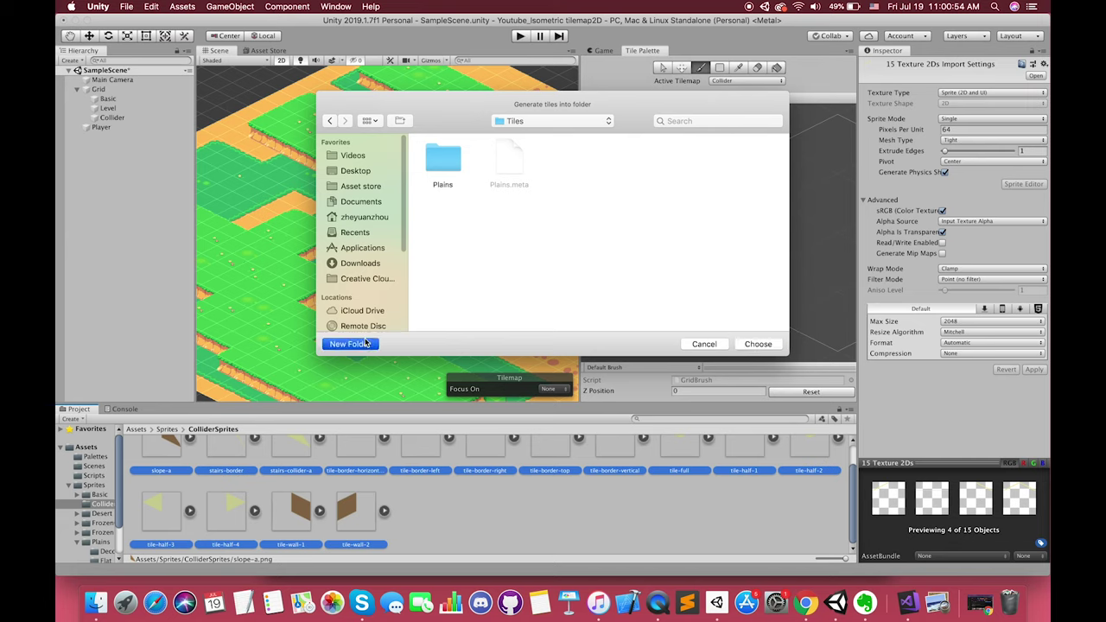
{"action": "type", "text": "Colliders"}
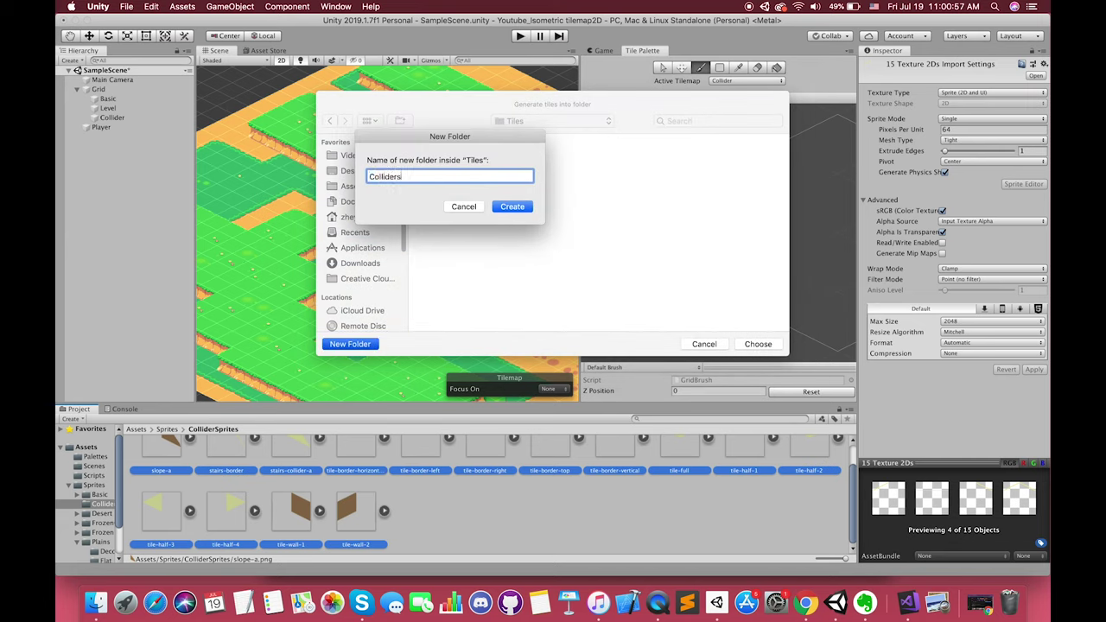
{"action": "key", "text": "Return"}
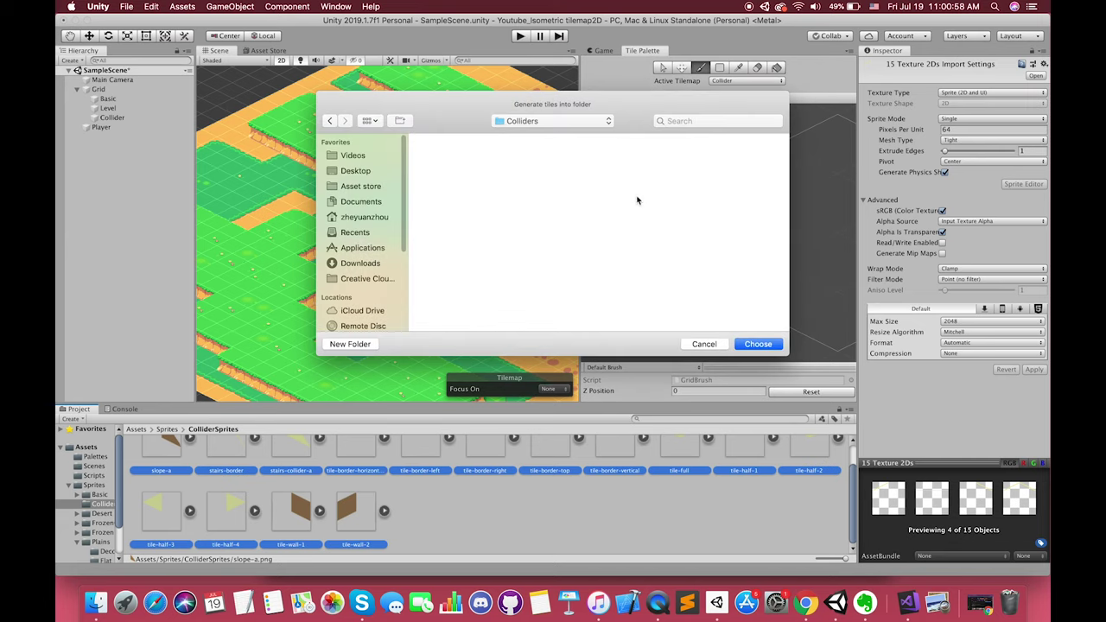
{"action": "left_click", "coordinate": [757, 345]}
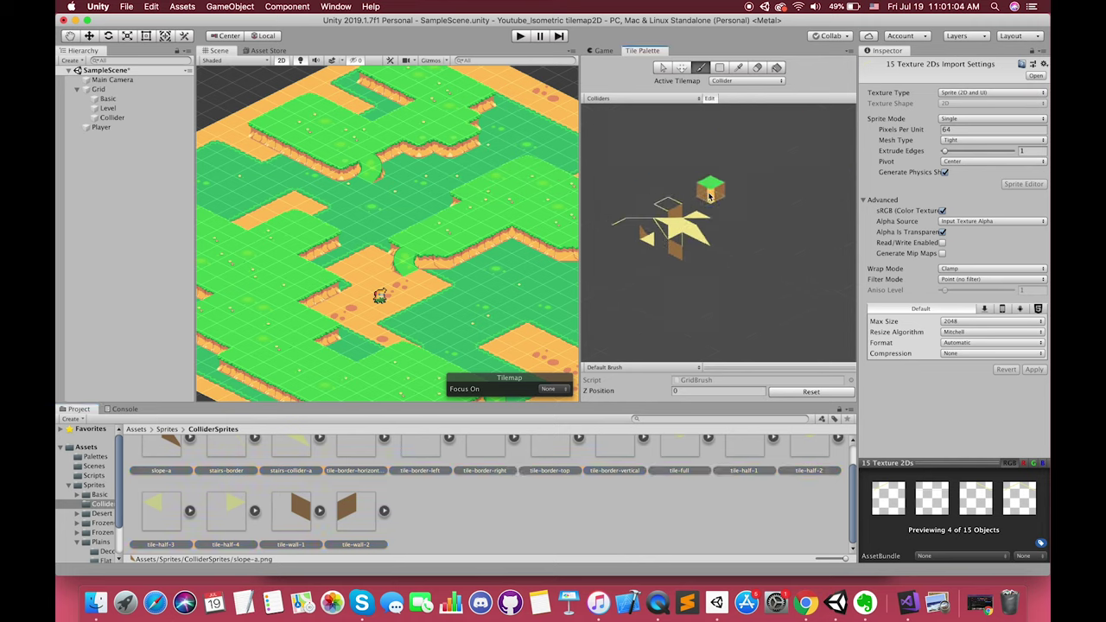
In the Colliders palette, move the stairs-collider-a and tile-half-1 tiles out of the pile into free cells
{"action": "key", "text": "s"}
{"action": "left_click", "coordinate": [703, 249]}
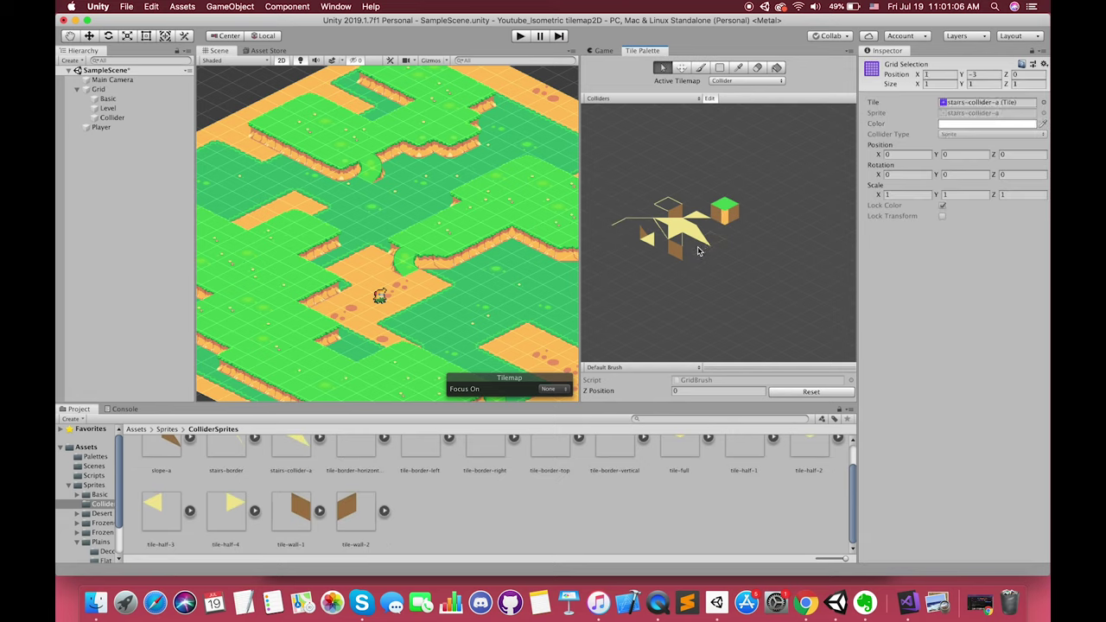
{"action": "key", "text": "m"}
{"action": "left_click_drag", "start_coordinate": [702, 248], "coordinate": [799, 268]}
{"action": "key", "text": "s"}
{"action": "left_click", "coordinate": [699, 229]}
{"action": "key", "text": "m"}
{"action": "left_click_drag", "start_coordinate": [699, 232], "coordinate": [778, 225]}
Pull the tile-full tile and the lower brown wall tile out of the pile into free palette cells
{"action": "key", "text": "s"}
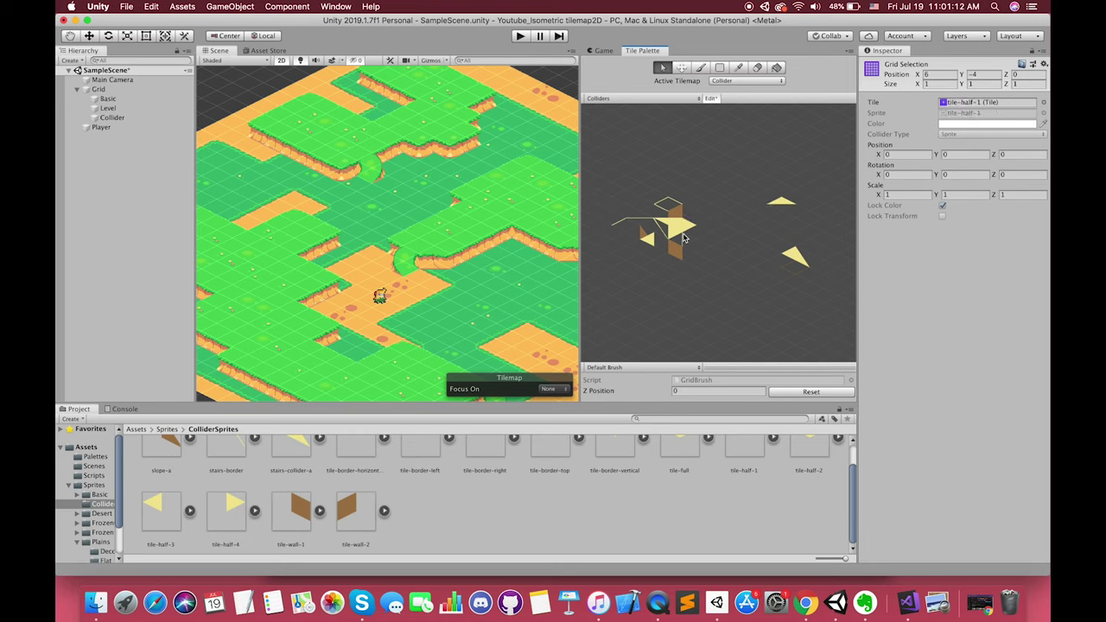
{"action": "key", "text": "m"}
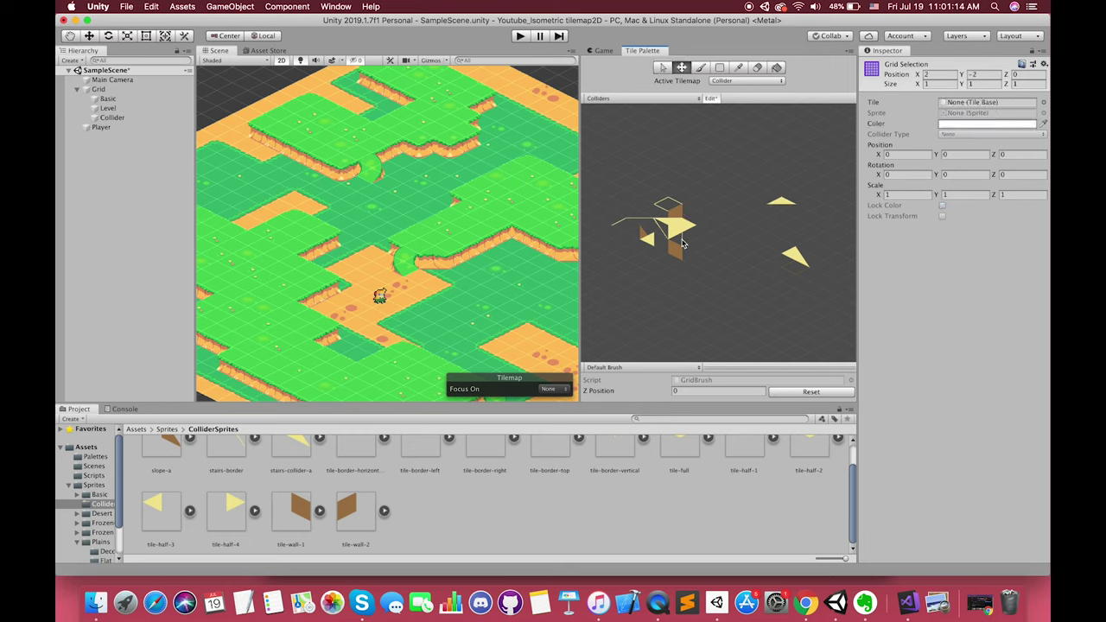
{"action": "left_click", "coordinate": [682, 241]}
{"action": "left_click_drag", "start_coordinate": [682, 241], "coordinate": [750, 182]}
{"action": "left_click", "coordinate": [682, 270]}
{"action": "left_click", "coordinate": [678, 264]}
{"action": "left_click_drag", "start_coordinate": [678, 265], "coordinate": [841, 238]}
Separate the tile-half-3 and slope-a tiles from the pile in the Colliders palette
{"action": "key", "text": "s"}
{"action": "middle_click_drag", "start_coordinate": [784, 244], "coordinate": [759, 248]}
{"action": "left_click", "coordinate": [626, 257]}
{"action": "key", "text": "m"}
{"action": "left_click_drag", "start_coordinate": [627, 257], "coordinate": [726, 292]}
{"action": "key", "text": "s"}
{"action": "left_click", "coordinate": [618, 256]}
{"action": "key", "text": "m"}
{"action": "left_click_drag", "start_coordinate": [618, 256], "coordinate": [731, 256]}
Move the tile-border-vertical tile to a free cell and select the next tile in the pile
{"action": "key", "text": "s"}
{"action": "left_click", "coordinate": [653, 258]}
{"action": "key", "text": "m"}
{"action": "left_click_drag", "start_coordinate": [653, 258], "coordinate": [699, 267]}
{"action": "key", "text": "s"}
{"action": "left_click", "coordinate": [644, 247]}
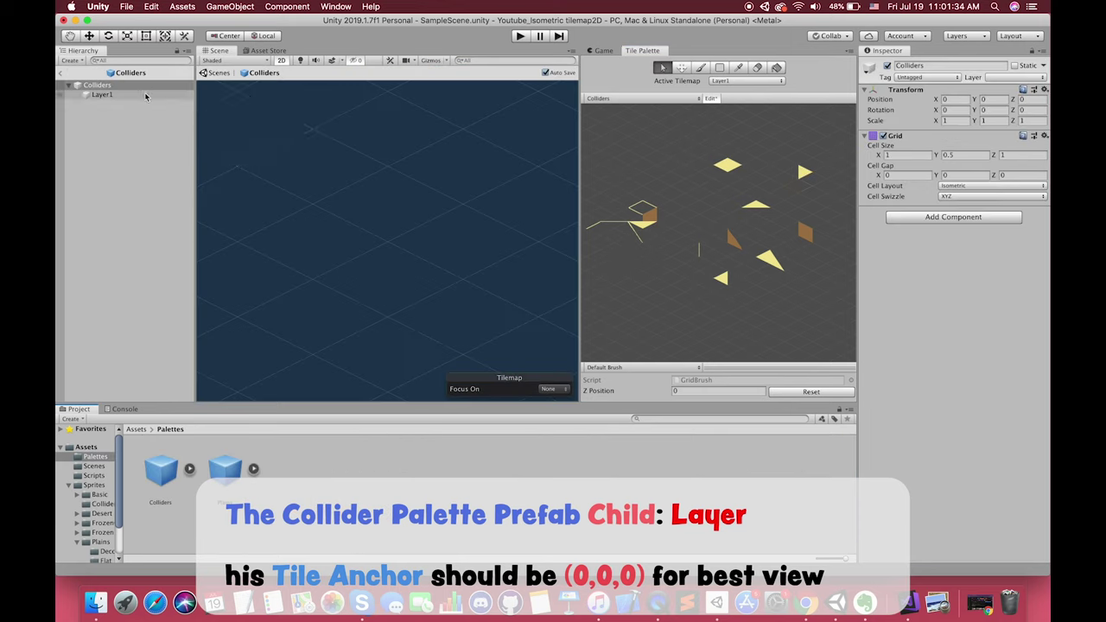
Set the Tile Anchor of Layer1 in the Colliders palette prefab to X 0, Y 0
{"action": "left_click", "coordinate": [102, 95]}
{"action": "left_click", "coordinate": [907, 176]}
{"action": "left_click", "coordinate": [960, 177]}
{"action": "left_click", "coordinate": [117, 95]}
{"action": "left_click", "coordinate": [960, 176]}
{"action": "type", "text": "0"}
{"action": "key", "text": "Return"}
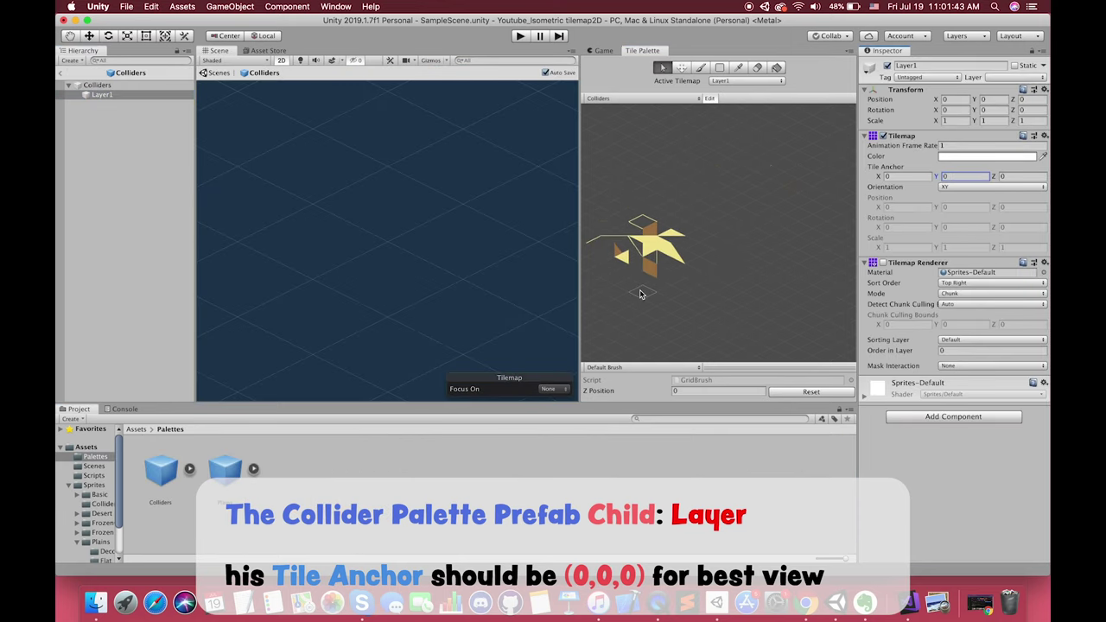
Move the stairs-collider-a and tile-half-1 tiles away from the re-anchored pile into free palette cells
{"action": "key", "text": "s"}
{"action": "left_click", "coordinate": [682, 271]}
{"action": "key", "text": "m"}
{"action": "key", "text": "s"}
{"action": "left_click", "coordinate": [671, 257]}
{"action": "key", "text": "m"}
{"action": "left_click_drag", "start_coordinate": [672, 257], "coordinate": [767, 236]}
Spread the left, right, top and horizontal border tiles over free cells above the pile in the palette
{"action": "left_click", "coordinate": [642, 229]}
{"action": "left_click_drag", "start_coordinate": [642, 229], "coordinate": [686, 207]}
{"action": "key", "text": "s"}
{"action": "left_click", "coordinate": [630, 235]}
{"action": "key", "text": "s"}
{"action": "left_click", "coordinate": [606, 247]}
{"action": "left_click_drag", "start_coordinate": [606, 248], "coordinate": [716, 184]}
{"action": "key", "text": "s"}
{"action": "left_click", "coordinate": [617, 238]}
{"action": "key", "text": "m"}
Place the tile-half-4 and tile-half-3 tiles directly above tile-half-1 in the palette
{"action": "key", "text": "s"}
{"action": "left_click", "coordinate": [639, 250]}
{"action": "key", "text": "m"}
{"action": "left_click_drag", "start_coordinate": [638, 251], "coordinate": [773, 215]}
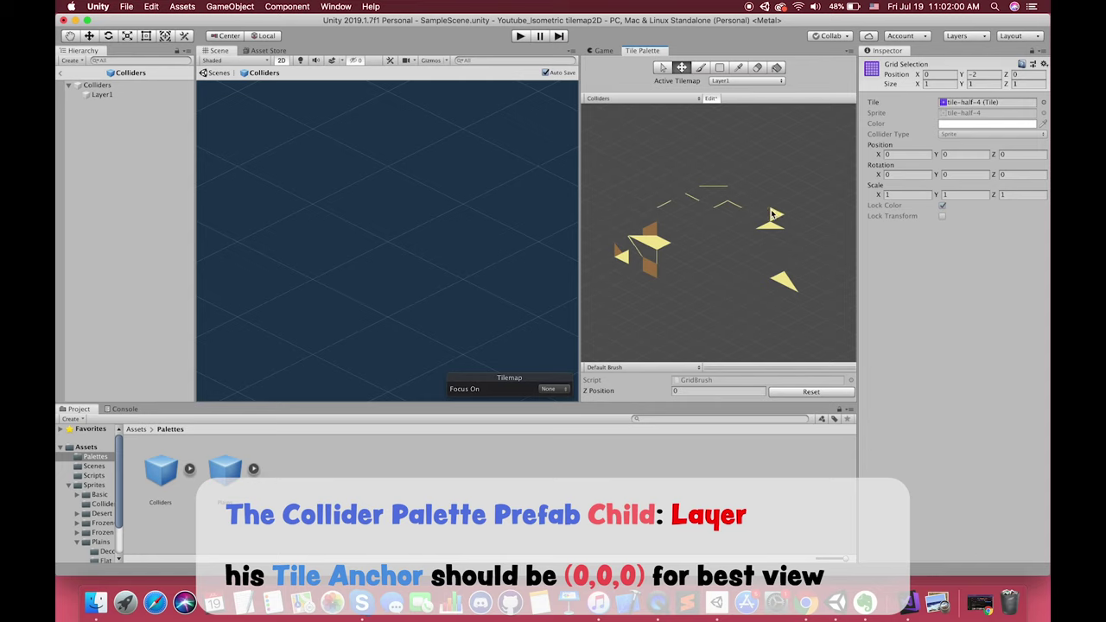
{"action": "left_click_drag", "start_coordinate": [629, 259], "coordinate": [770, 200]}
Move the slope-a tile into the gap between tile-half-1 and stairs-collider-a
{"action": "key", "text": "s"}
{"action": "left_click", "coordinate": [642, 272]}
{"action": "left_click", "coordinate": [645, 263]}
{"action": "key", "text": "s"}
{"action": "key", "text": "s"}
{"action": "left_click", "coordinate": [642, 280]}
{"action": "key", "text": "m"}
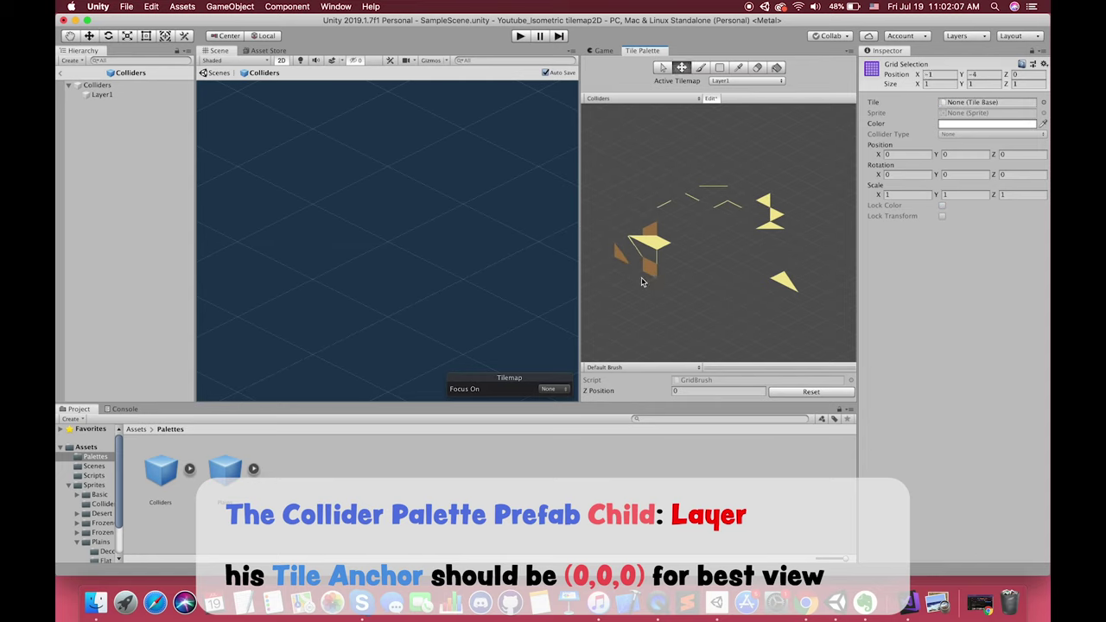
{"action": "key", "text": "s"}
{"action": "key", "text": "m"}
{"action": "key", "text": "s"}
{"action": "key", "text": "m"}
{"action": "key", "text": "s"}
{"action": "left_click", "coordinate": [618, 254]}
{"action": "key", "text": "m"}
{"action": "left_click_drag", "start_coordinate": [618, 254], "coordinate": [789, 252]}
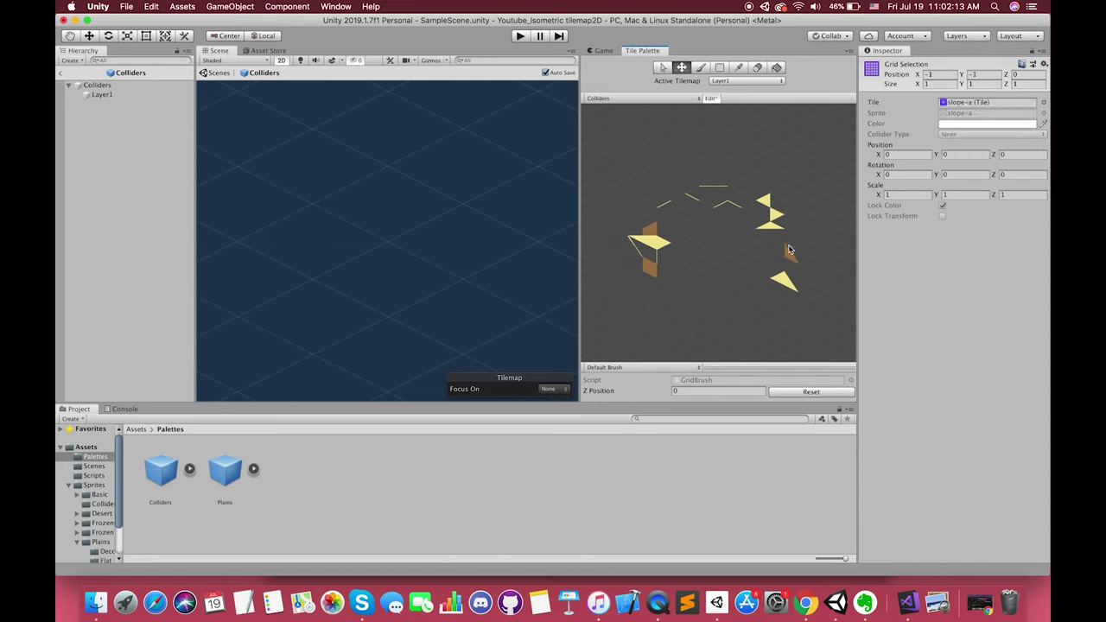
Move both brown wall tiles and the tile-full tile into the open area between the pile and slope-a
{"action": "key", "text": "s"}
{"action": "left_click", "coordinate": [662, 227]}
{"action": "key", "text": "m"}
{"action": "left_click_drag", "start_coordinate": [662, 227], "coordinate": [748, 256]}
{"action": "left_click", "coordinate": [638, 264]}
{"action": "left_click_drag", "start_coordinate": [639, 264], "coordinate": [722, 293]}
{"action": "left_click", "coordinate": [660, 243]}
{"action": "left_click_drag", "start_coordinate": [660, 243], "coordinate": [716, 242]}
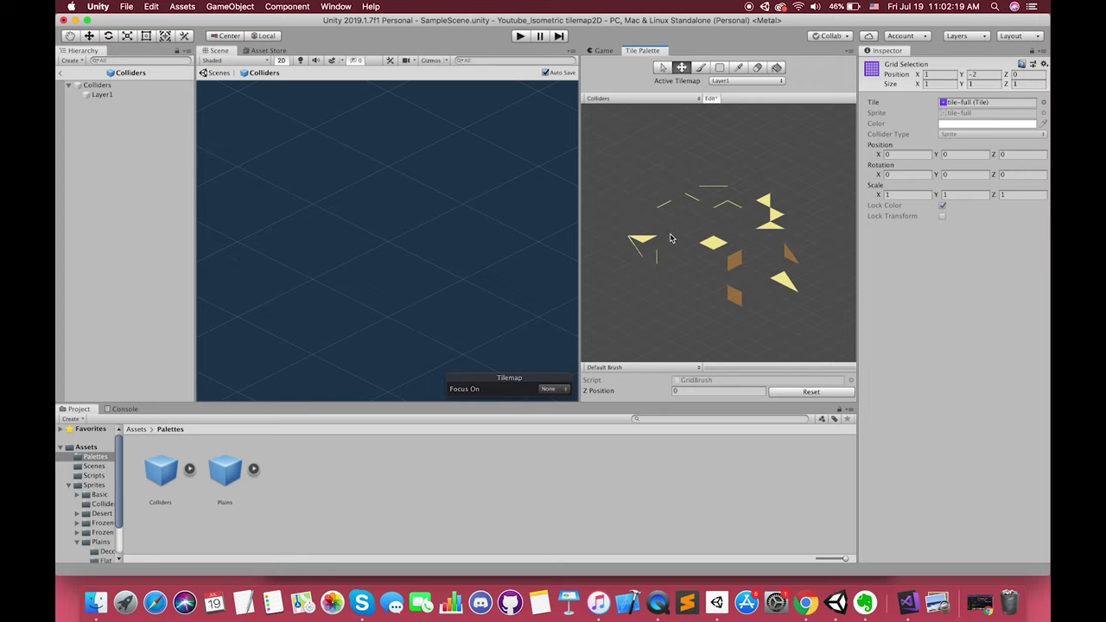
Place the tile-half-2 tile beside the other half tiles and move stairs-border below the vertical border tile
{"action": "left_click_drag", "start_coordinate": [774, 207], "coordinate": [814, 215]}
{"action": "key", "text": "s"}
{"action": "left_click", "coordinate": [635, 254]}
{"action": "key", "text": "m"}
{"action": "key", "text": "s"}
{"action": "left_click", "coordinate": [619, 251]}
{"action": "key", "text": "m"}
{"action": "left_click_drag", "start_coordinate": [620, 252], "coordinate": [632, 258]}
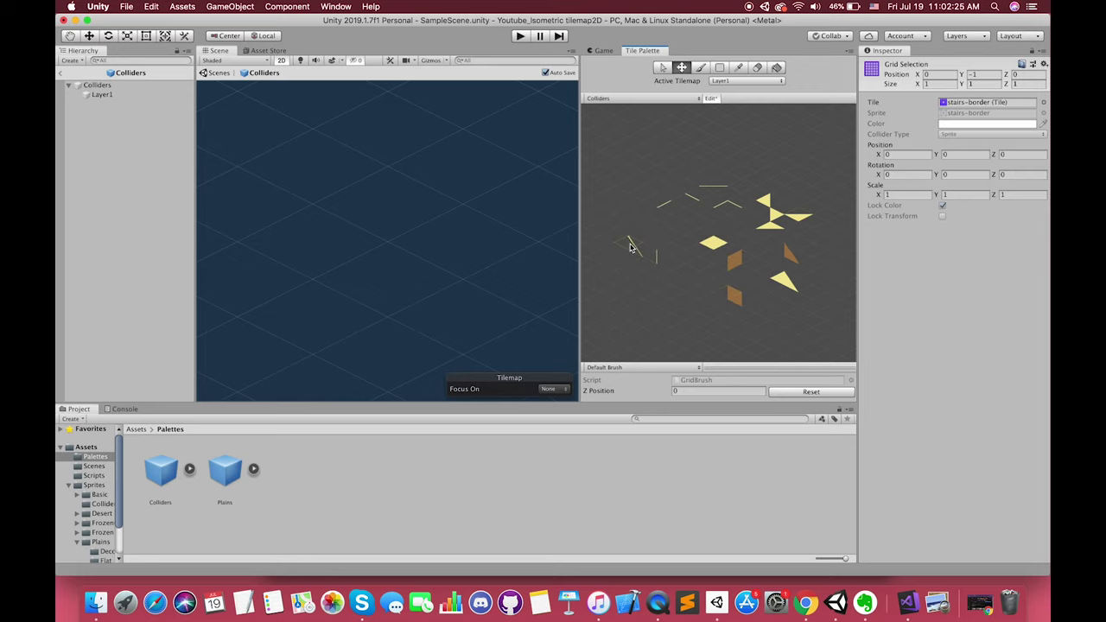
Return from the palette prefab to the scene's Collider tilemap and turn off palette editing
{"action": "left_click", "coordinate": [61, 74]}
{"action": "scroll", "coordinate": [410, 210], "scroll_direction": "down", "scroll_amount": 2}
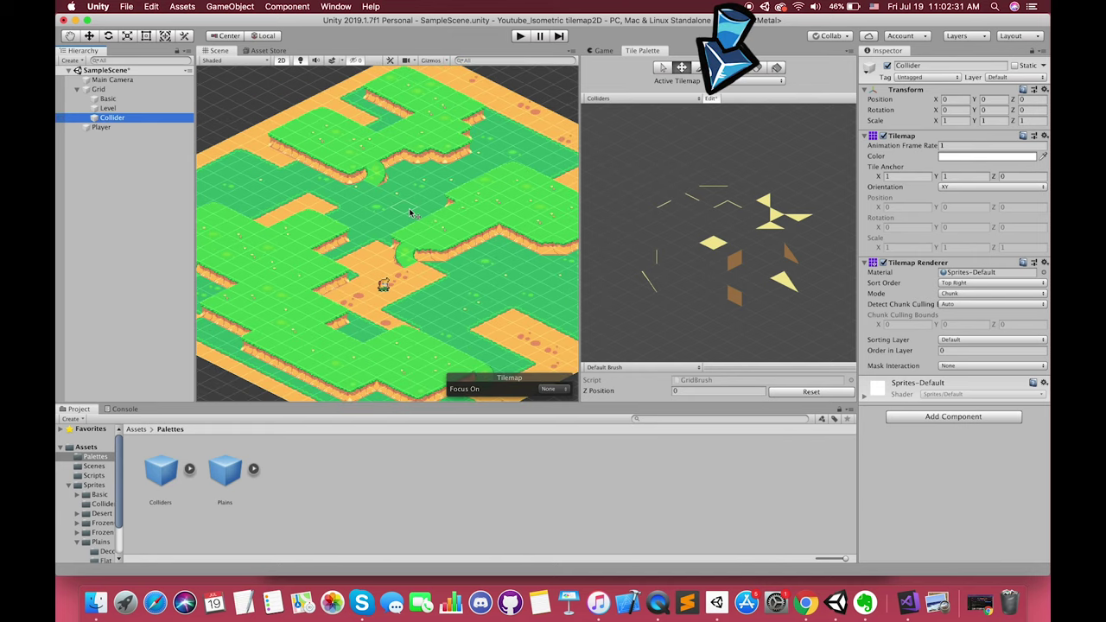
{"action": "middle_click_drag", "start_coordinate": [418, 227], "coordinate": [386, 227]}
{"action": "scroll", "coordinate": [388, 233], "scroll_direction": "up", "scroll_amount": 4}
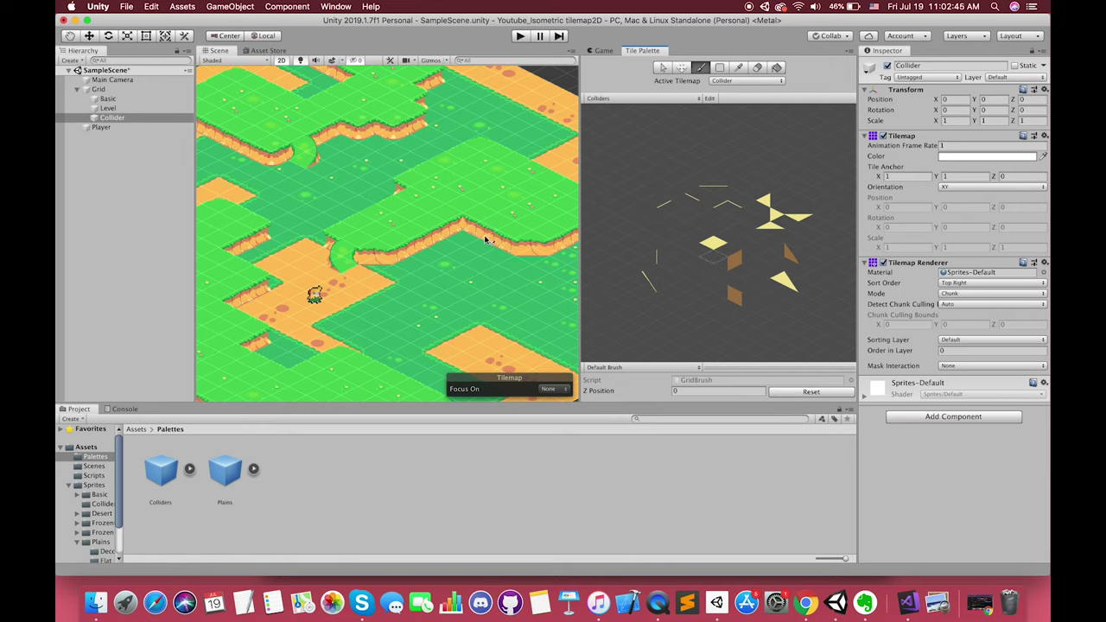
Select the Basic tilemap and toggle its active state off and on to check which part of the level it holds
{"action": "left_click", "coordinate": [955, 350]}
{"action": "left_click", "coordinate": [125, 98]}
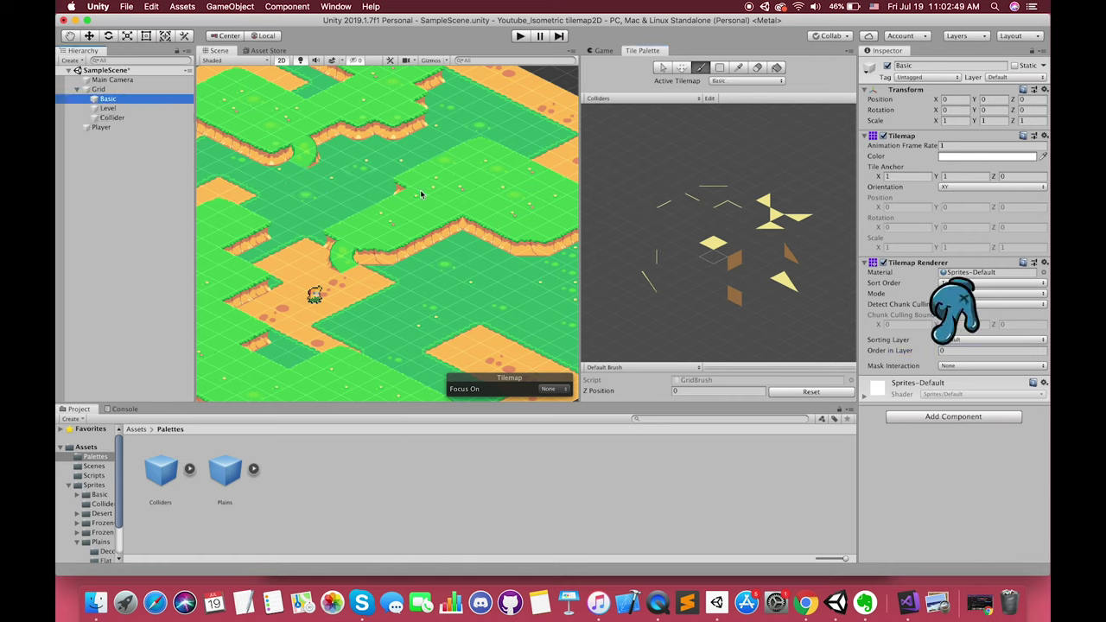
{"action": "left_click", "coordinate": [889, 66]}
{"action": "left_click", "coordinate": [890, 66]}
{"action": "left_click", "coordinate": [889, 66]}
{"action": "left_click", "coordinate": [889, 66]}
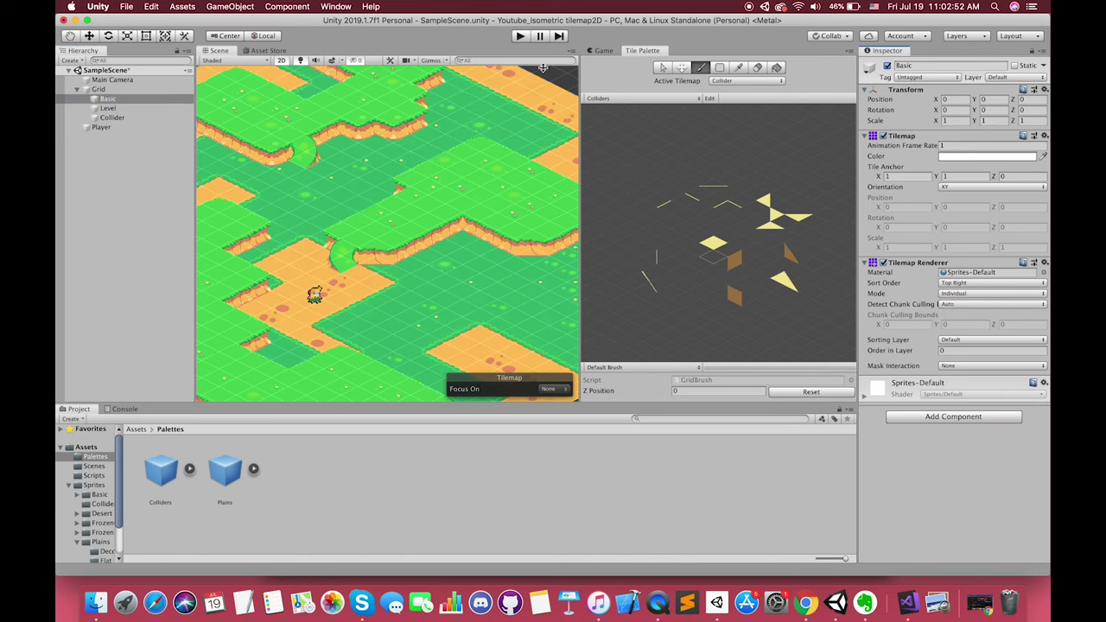
Select the Level tilemap and toggle its active state off and on to check which terrain it contains
{"action": "left_click", "coordinate": [109, 108]}
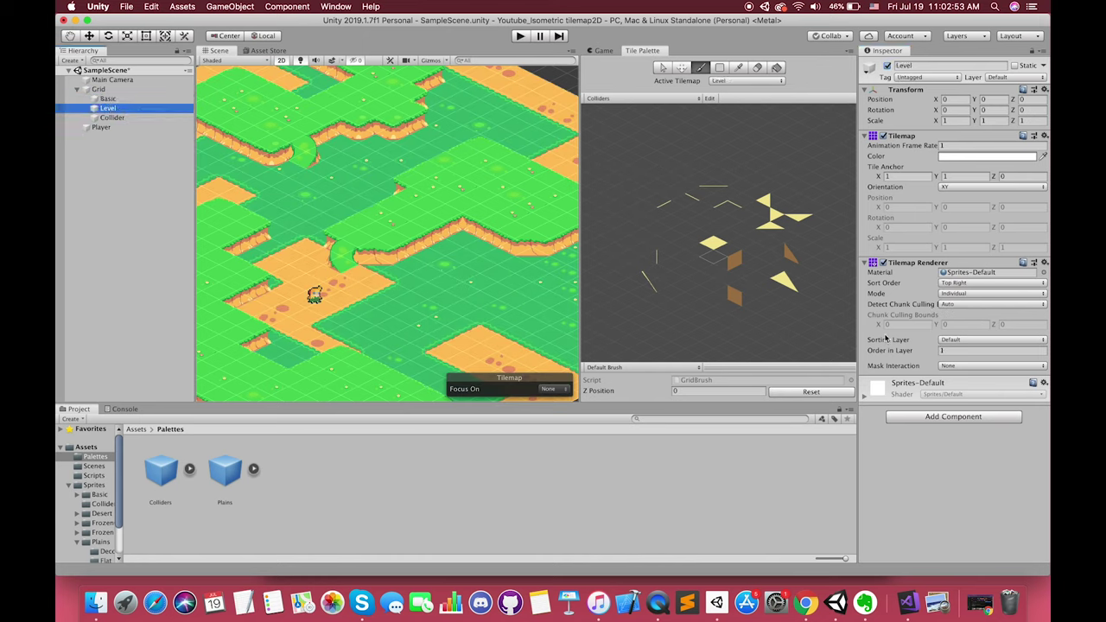
{"action": "left_click", "coordinate": [886, 66]}
{"action": "double_click", "coordinate": [887, 66]}
{"action": "left_click", "coordinate": [887, 66]}
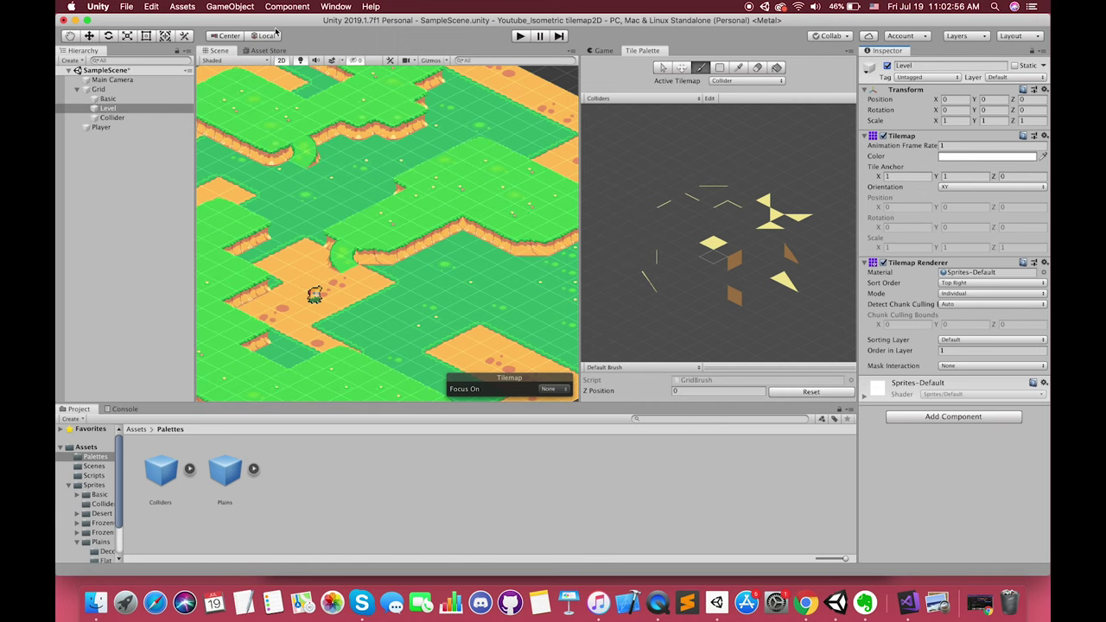
Set the Collider tilemap's Order in Layer to 2 and pick the full diamond tile from the Colliders palette
{"action": "left_click", "coordinate": [139, 117]}
{"action": "left_click", "coordinate": [948, 352]}
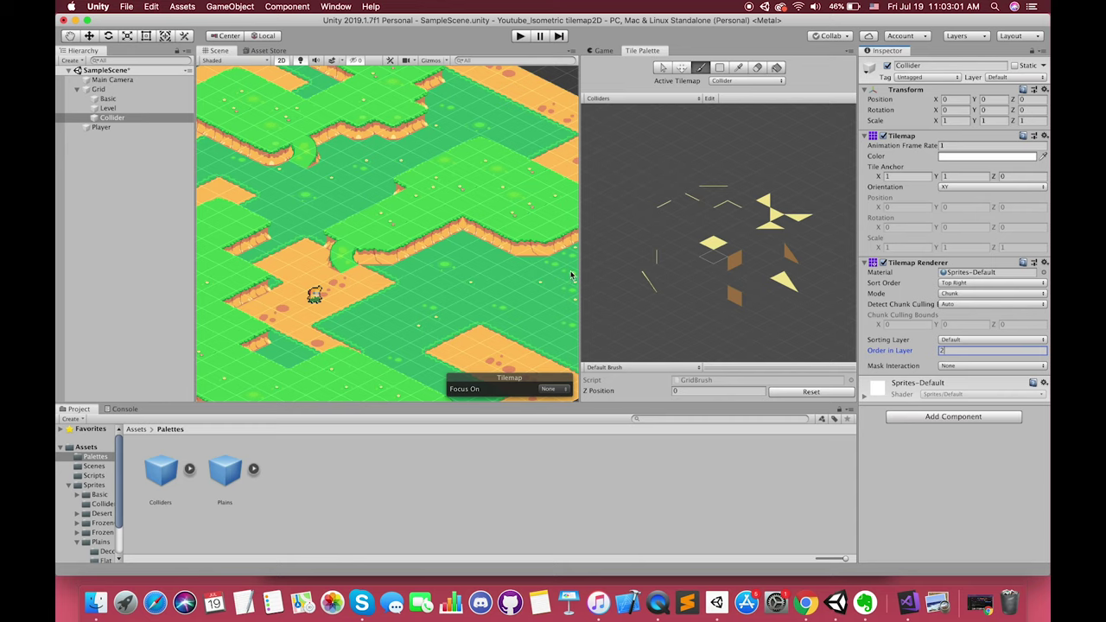
{"action": "left_click", "coordinate": [718, 245]}
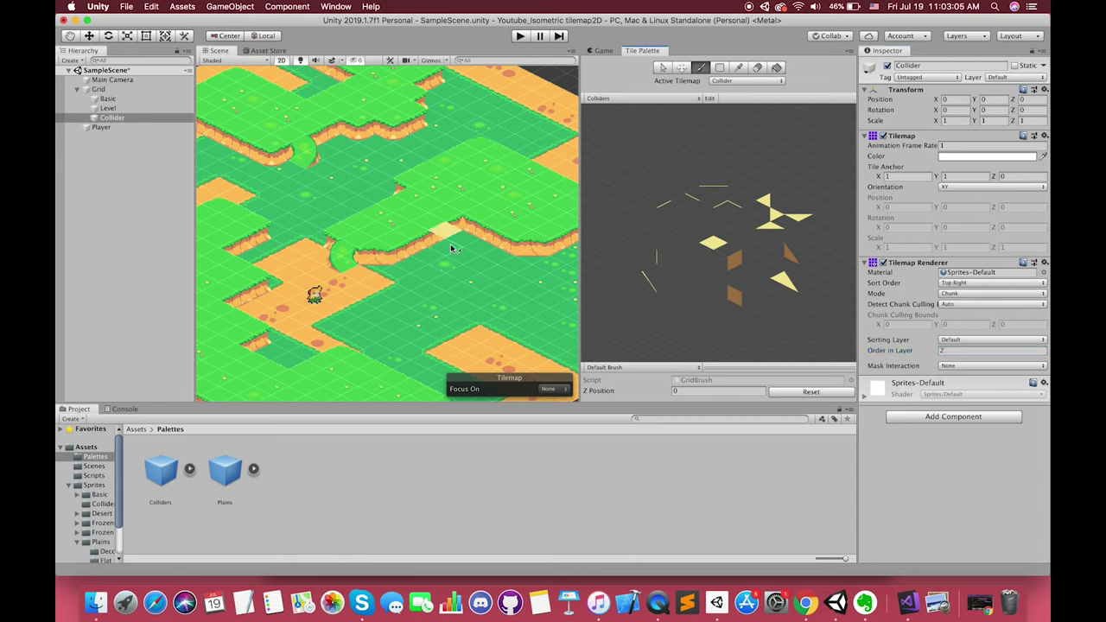
{"action": "left_click_drag", "start_coordinate": [450, 249], "coordinate": [397, 267]}
{"action": "key", "text": "super+z"}
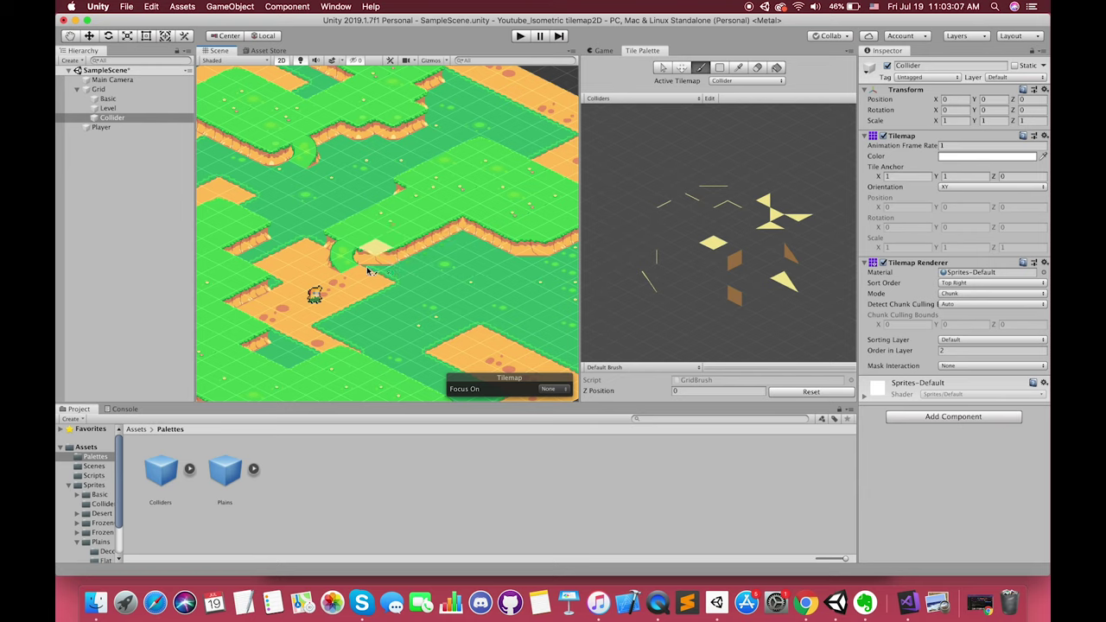
{"action": "scroll", "coordinate": [369, 271], "scroll_direction": "up", "scroll_amount": 3}
{"action": "scroll", "coordinate": [372, 276], "scroll_direction": "up", "scroll_amount": 4}
{"action": "scroll", "coordinate": [371, 275], "scroll_direction": "up", "scroll_amount": 2}
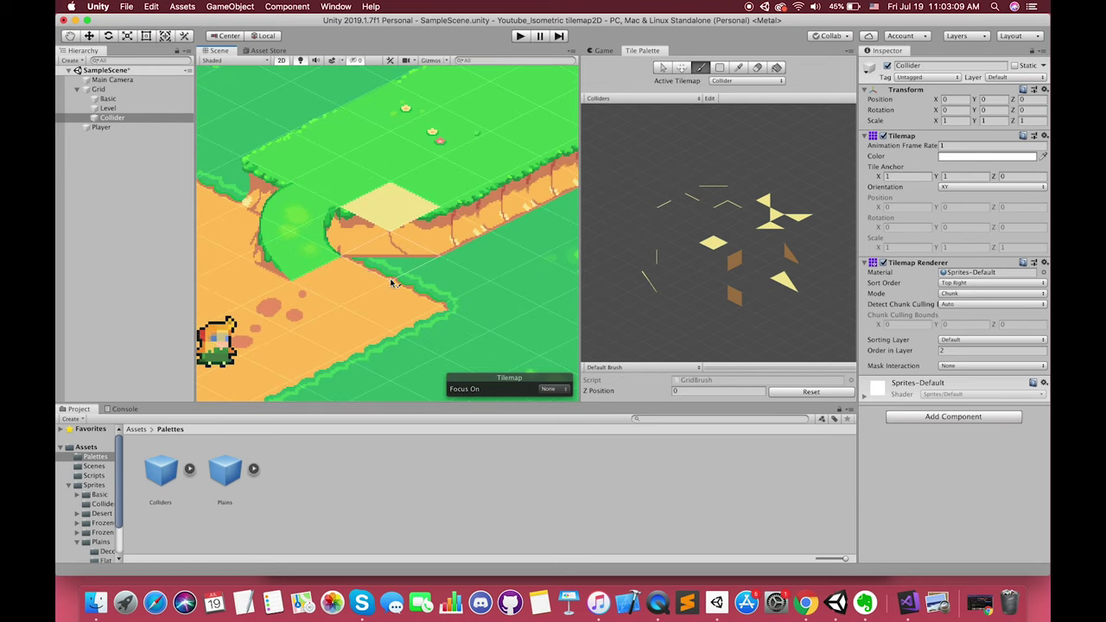
Box-fill strips of full diamond collider tiles along the outer edges of the level to form a closed border
{"action": "scroll", "coordinate": [389, 276], "scroll_direction": "down", "scroll_amount": 5}
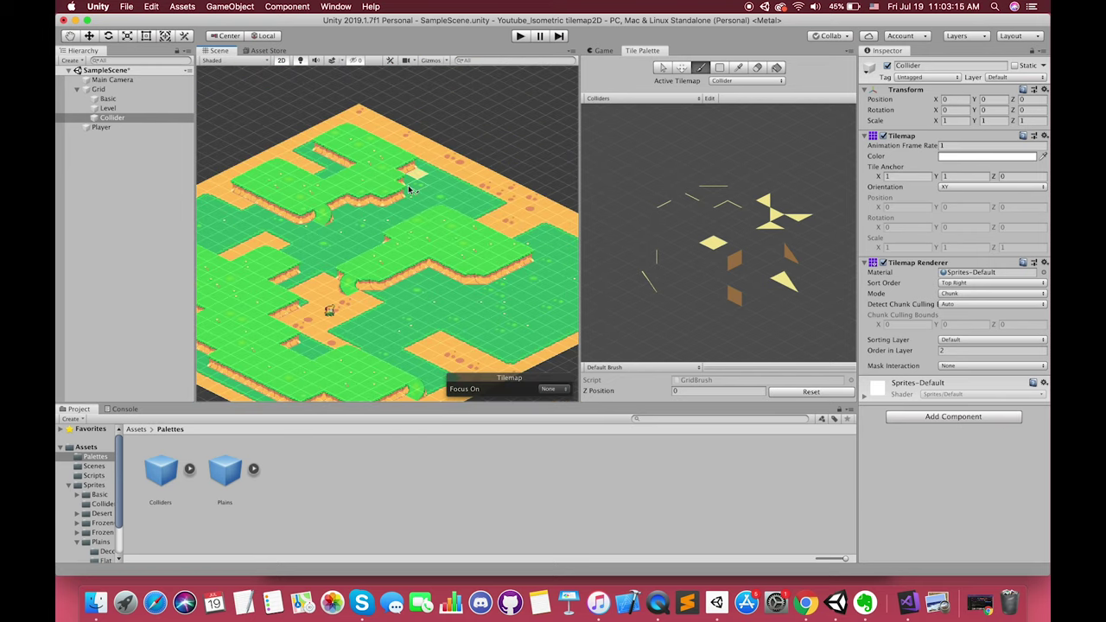
{"action": "scroll", "coordinate": [362, 127], "scroll_direction": "down", "scroll_amount": 1}
{"action": "left_click", "coordinate": [715, 69]}
{"action": "left_click_drag", "start_coordinate": [353, 126], "coordinate": [574, 235]}
{"action": "middle_click_drag", "start_coordinate": [574, 237], "coordinate": [520, 197]}
{"action": "scroll", "coordinate": [571, 241], "scroll_direction": "down", "scroll_amount": 3}
{"action": "mouse_move", "coordinate": [519, 194]}
{"action": "left_mouse_down"}
{"action": "mouse_move", "coordinate": [574, 238]}
{"action": "mouse_move", "coordinate": [351, 361]}
{"action": "left_mouse_up"}
{"action": "middle_click_drag", "start_coordinate": [375, 372], "coordinate": [476, 363]}
{"action": "left_click_drag", "start_coordinate": [480, 363], "coordinate": [241, 252]}
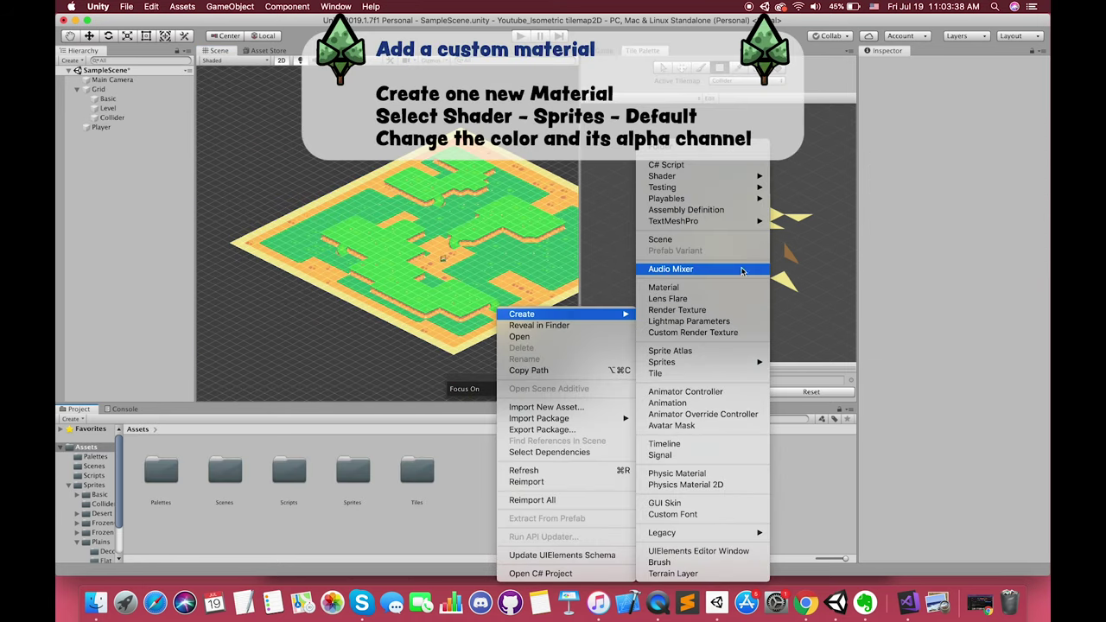
Create a material named Collider in the Assets folder and set its shader to Sprites/Default
{"action": "left_click", "coordinate": [711, 288]}
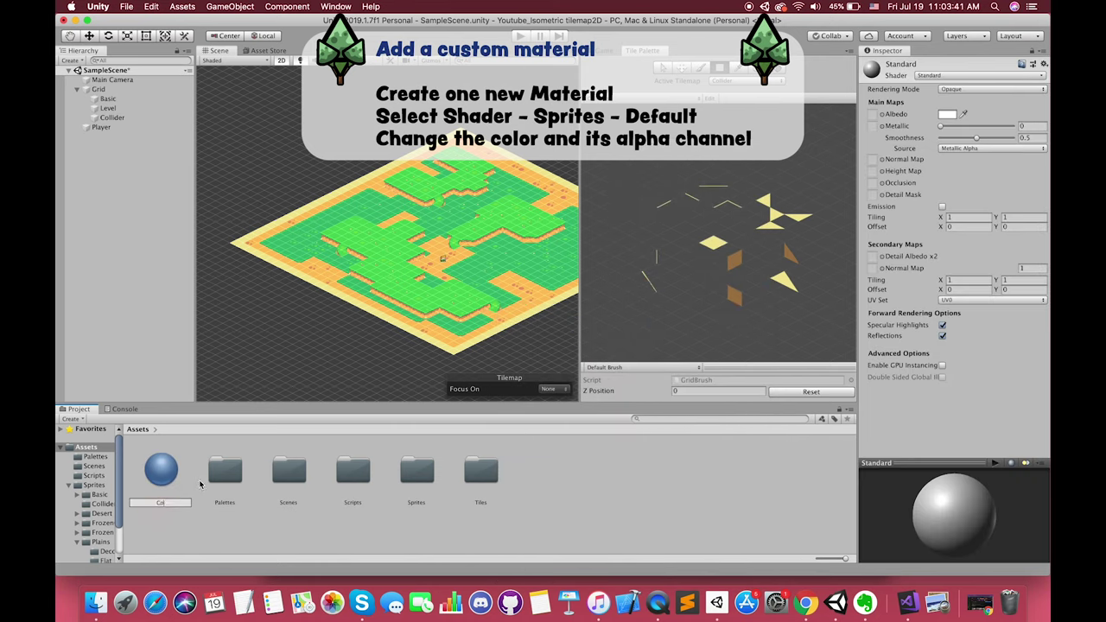
{"action": "key", "text": "Return"}
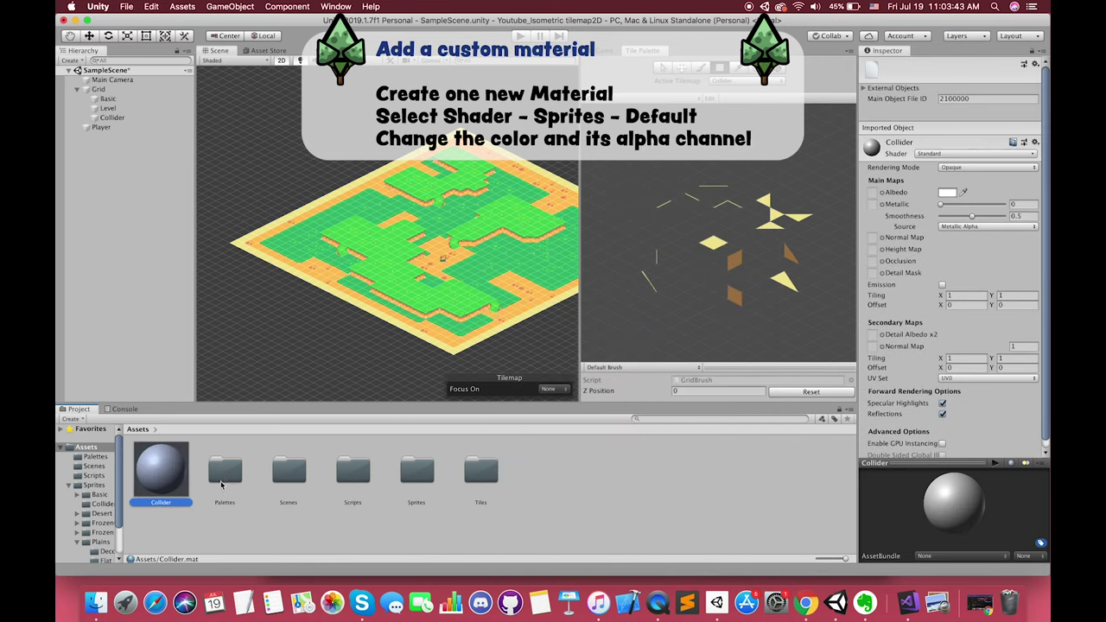
{"action": "left_click", "coordinate": [939, 154]}
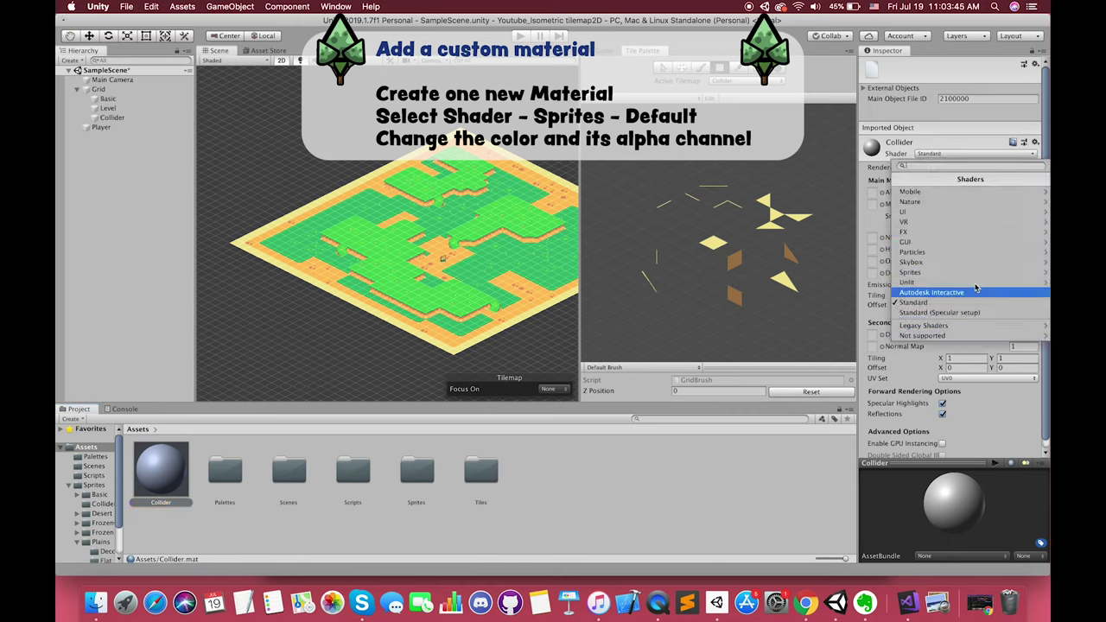
{"action": "left_click", "coordinate": [936, 276]}
{"action": "left_click", "coordinate": [929, 192]}
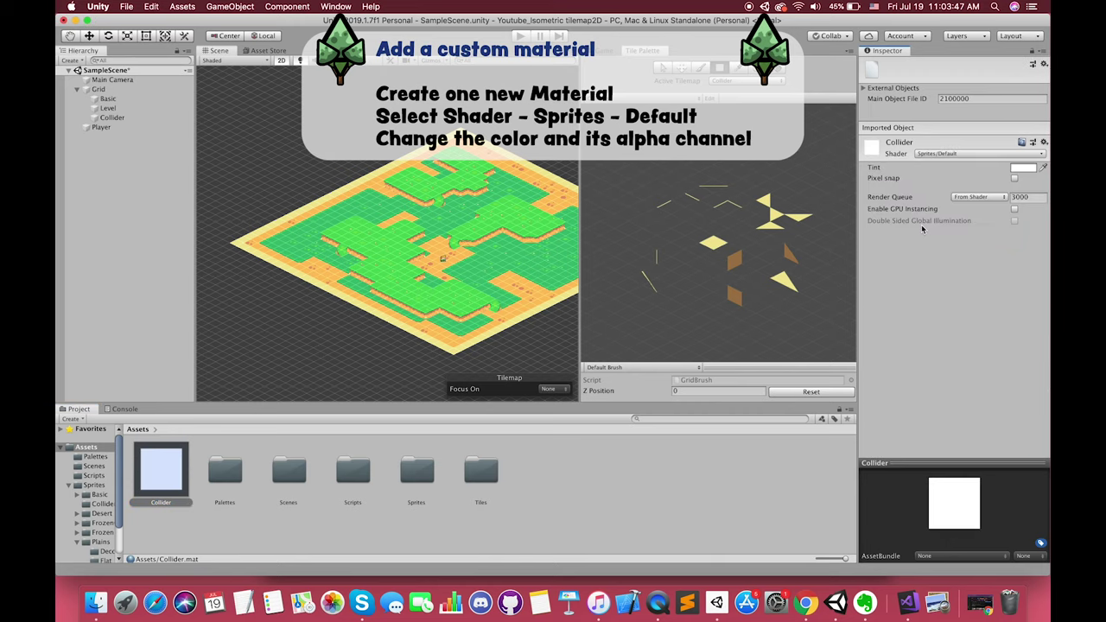
Set the Collider material's tint to a semi-transparent purple near hex A9348A
{"action": "left_click", "coordinate": [1024, 168]}
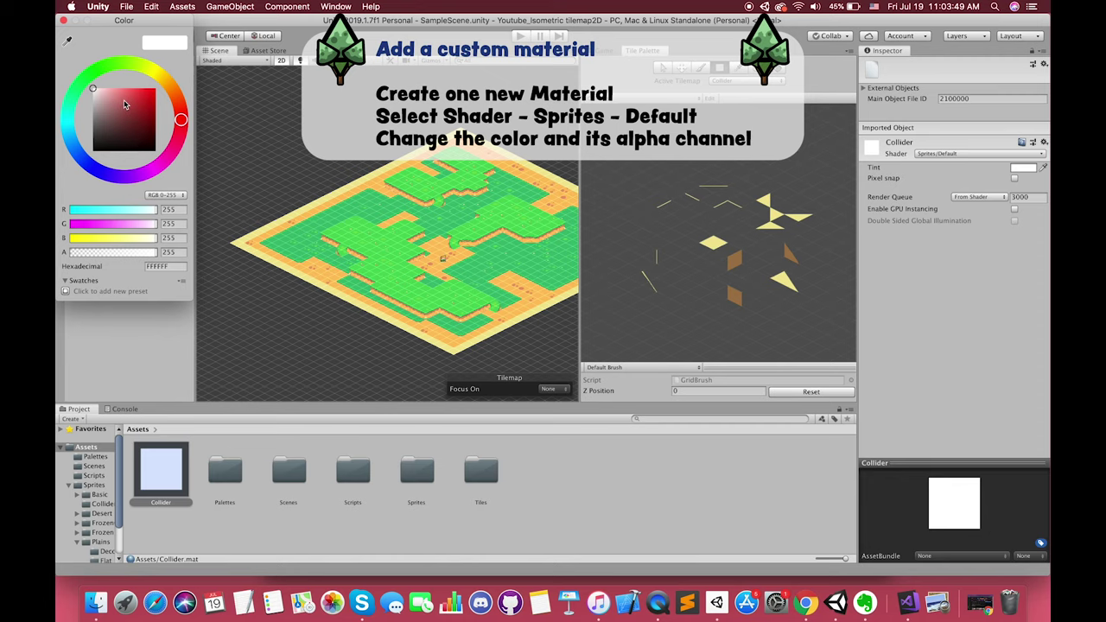
{"action": "left_click", "coordinate": [67, 116]}
{"action": "left_click_drag", "start_coordinate": [122, 108], "coordinate": [135, 93]}
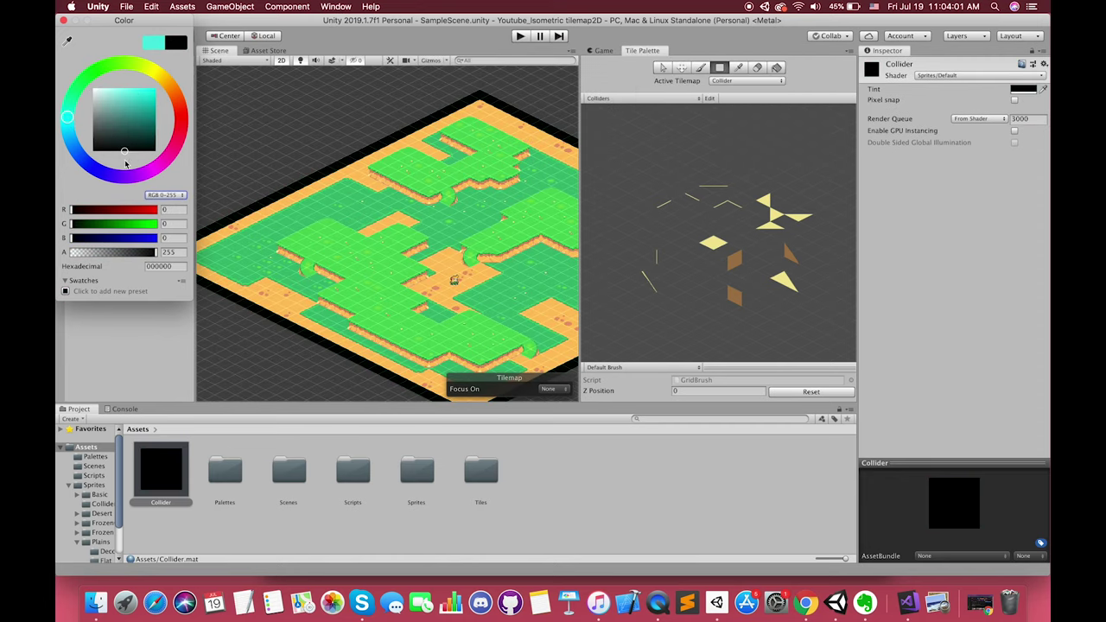
{"action": "mouse_move", "coordinate": [134, 130]}
{"action": "left_mouse_down"}
{"action": "mouse_move", "coordinate": [180, 128]}
{"action": "mouse_move", "coordinate": [180, 108]}
{"action": "mouse_move", "coordinate": [115, 100]}
{"action": "mouse_move", "coordinate": [171, 152]}
{"action": "left_mouse_up"}
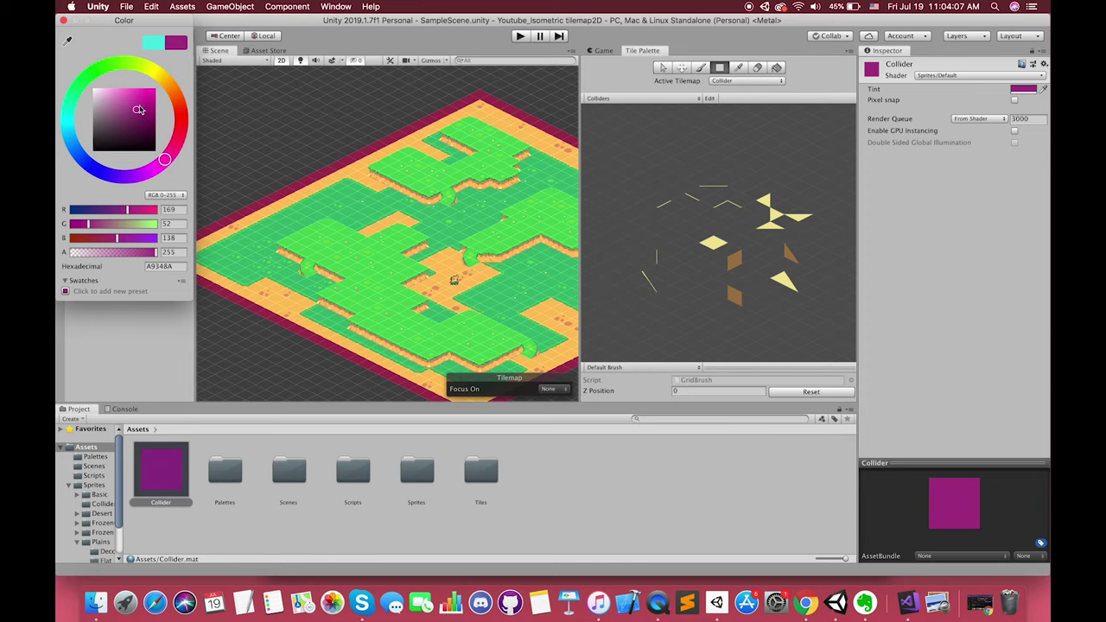
{"action": "left_click", "coordinate": [63, 19]}
Fill wall-shaped collider tiles along both slanted front cliff faces of the central raised plateau
{"action": "scroll", "coordinate": [415, 242], "scroll_direction": "up", "scroll_amount": 6}
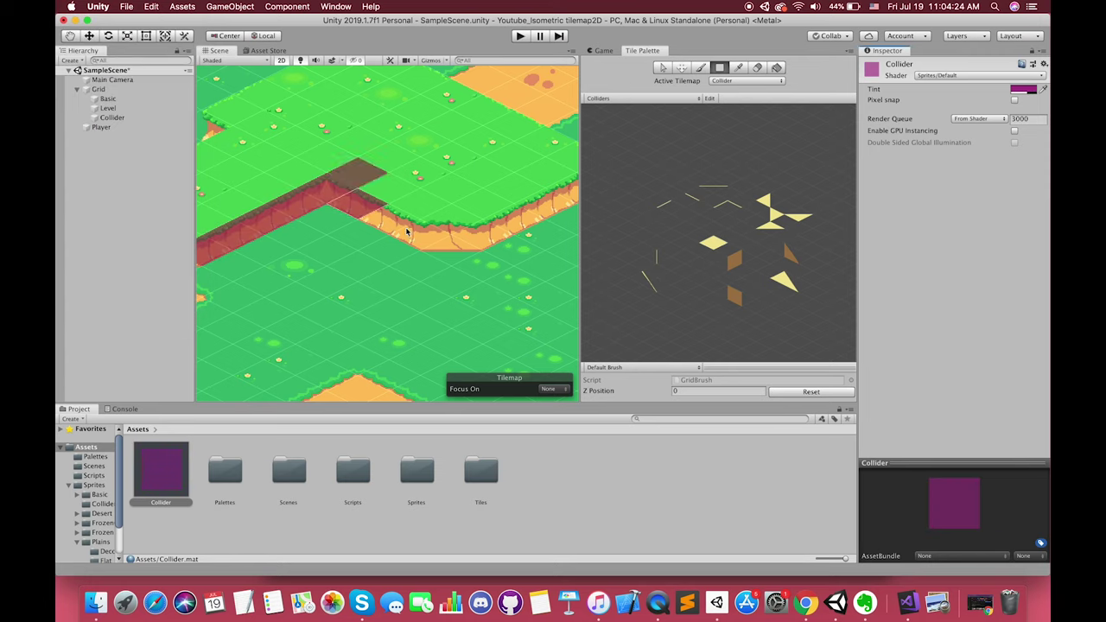
{"action": "left_click_drag", "start_coordinate": [390, 221], "coordinate": [424, 237]}
{"action": "middle_click_drag", "start_coordinate": [460, 264], "coordinate": [358, 304]}
{"action": "left_click_drag", "start_coordinate": [380, 275], "coordinate": [471, 229]}
Place half-tile colliders where the central plateau's cliff face flattens out beside the grass slope near the Player
{"action": "left_click", "coordinate": [797, 216]}
{"action": "mouse_move", "coordinate": [486, 267]}
{"action": "middle_mouse_down"}
{"action": "mouse_move", "coordinate": [527, 249]}
{"action": "mouse_move", "coordinate": [462, 280]}
{"action": "middle_mouse_up"}
{"action": "left_click", "coordinate": [361, 261]}
{"action": "left_click", "coordinate": [361, 262]}
{"action": "left_click", "coordinate": [769, 228]}
{"action": "left_click", "coordinate": [361, 286]}
{"action": "left_click", "coordinate": [766, 200]}
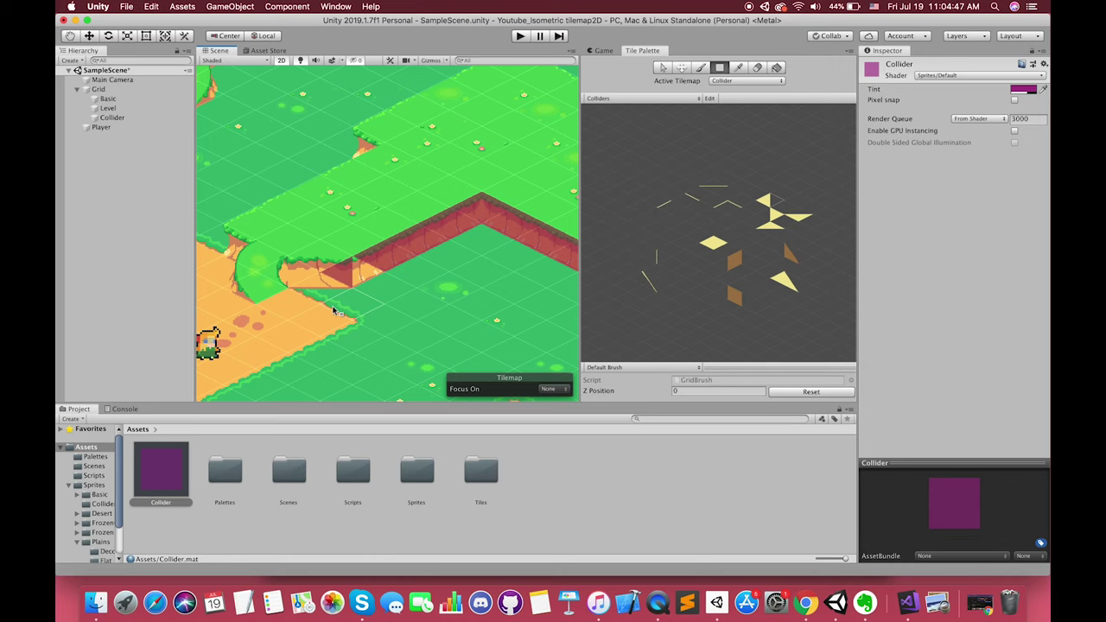
{"action": "scroll", "coordinate": [484, 285], "scroll_direction": "left", "scroll_amount": 3}
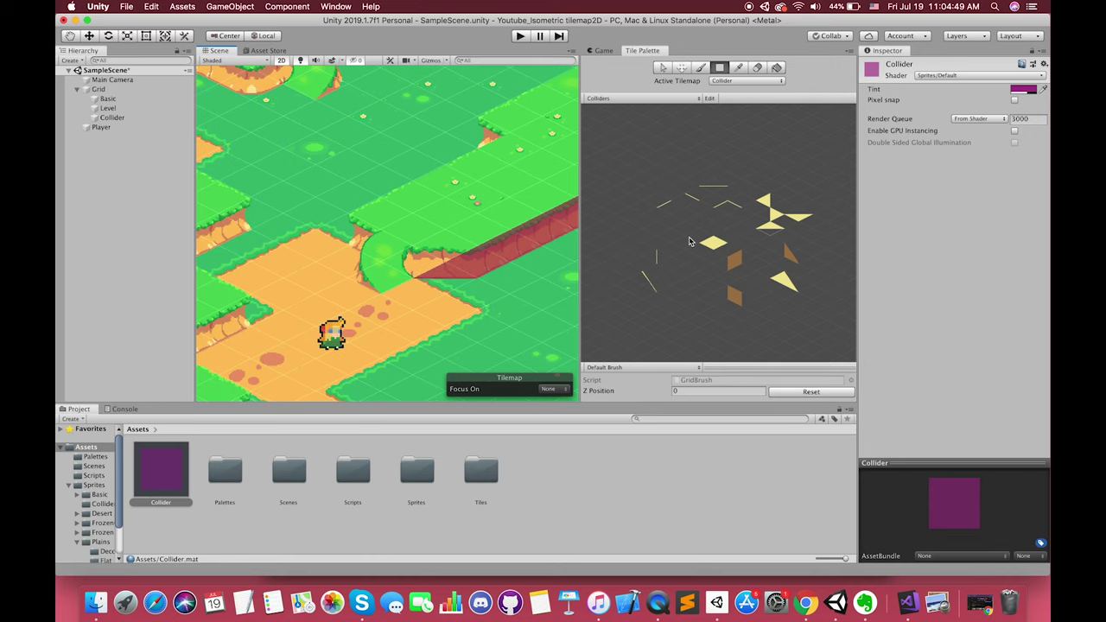
{"action": "scroll", "coordinate": [506, 303], "scroll_direction": "left", "scroll_amount": 3}
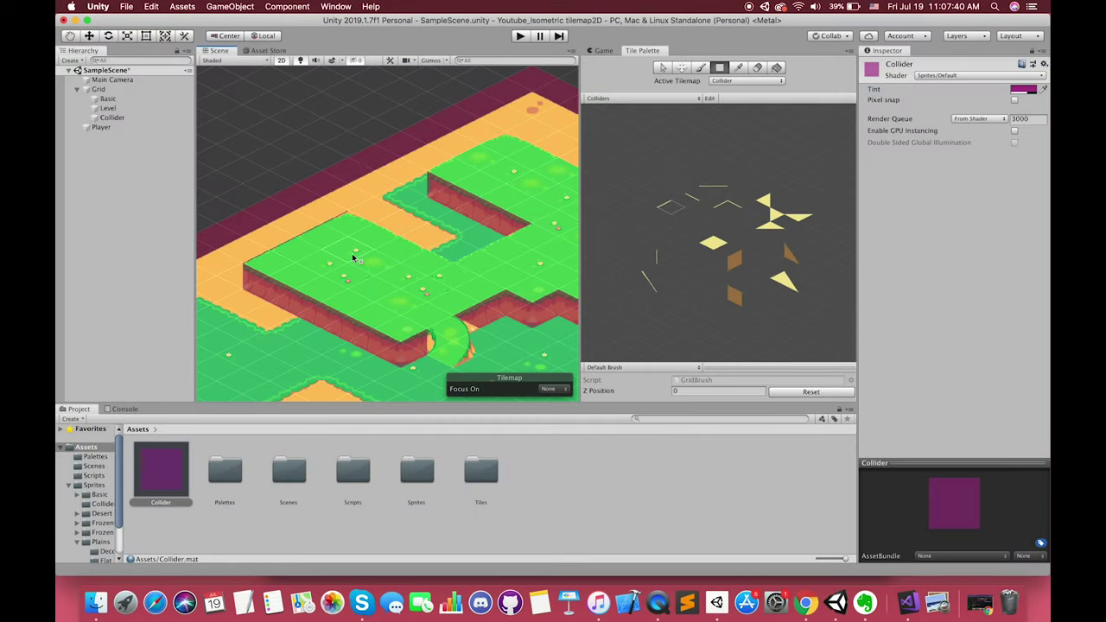
Add a Tilemap Collider 2D component to the Collider tilemap
{"action": "middle_click_drag", "start_coordinate": [353, 257], "coordinate": [279, 289]}
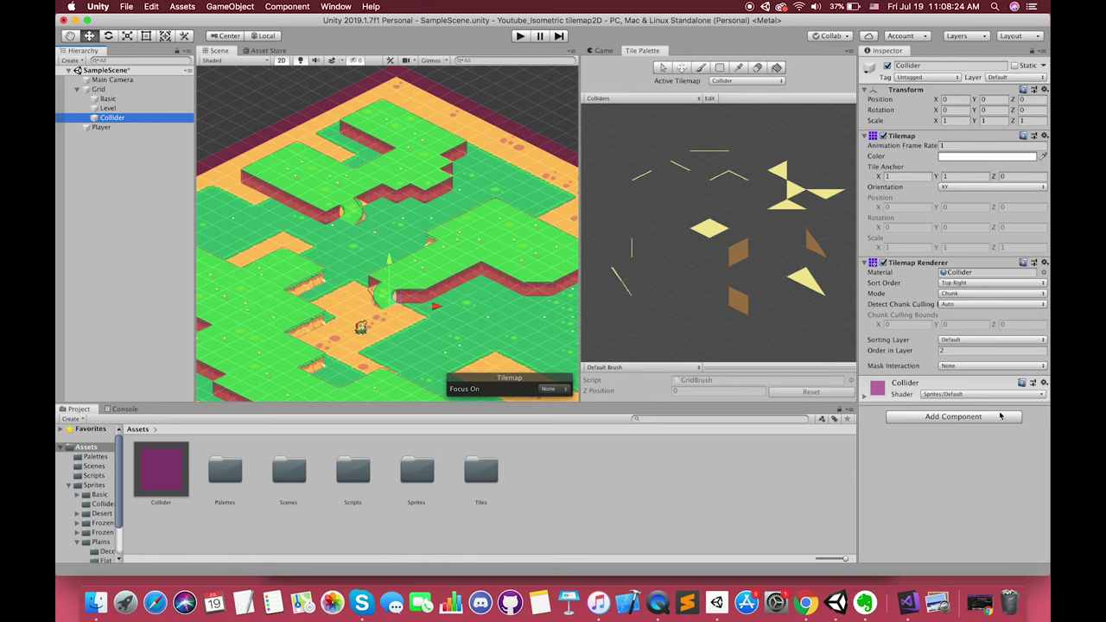
{"action": "left_click", "coordinate": [1000, 417]}
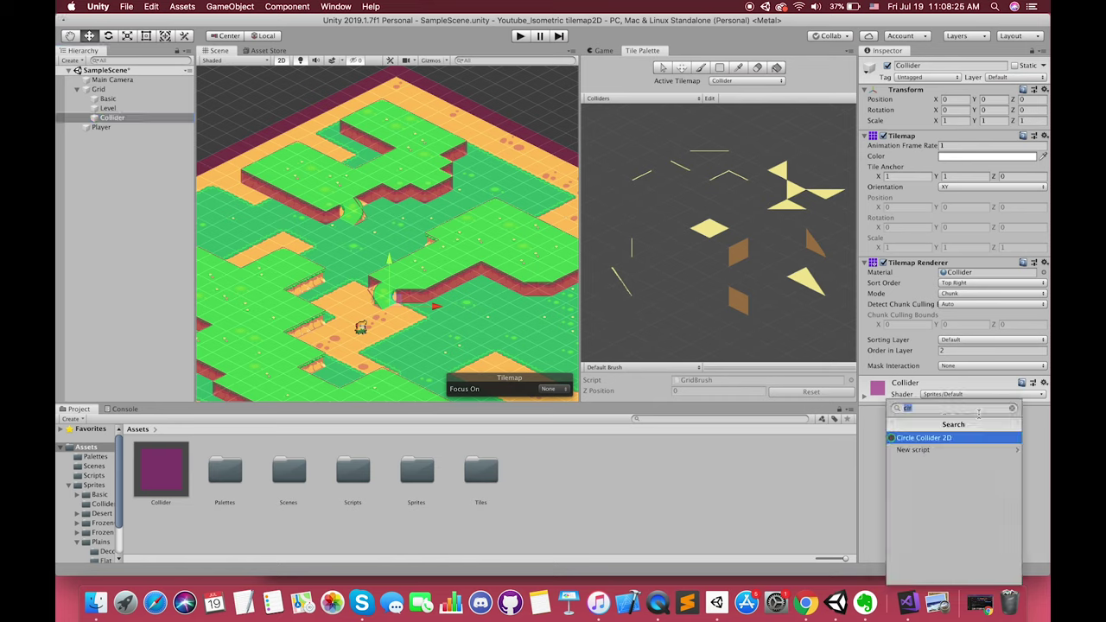
{"action": "type", "text": "til"}
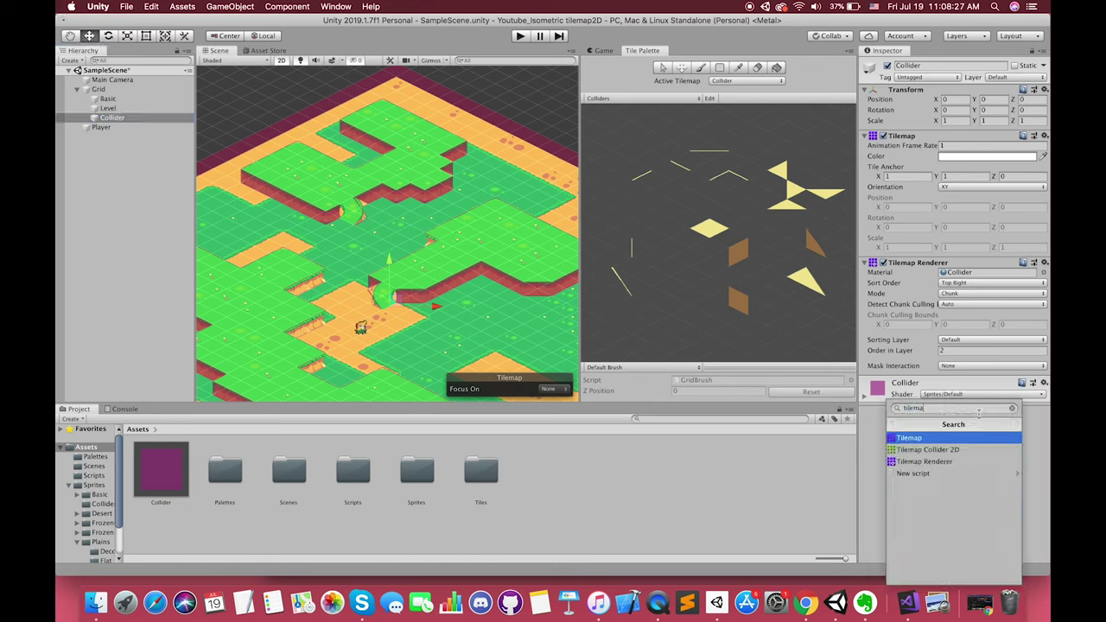
{"action": "type", "text": "ema"}
{"action": "key", "text": "Down"}
{"action": "key", "text": "Return"}
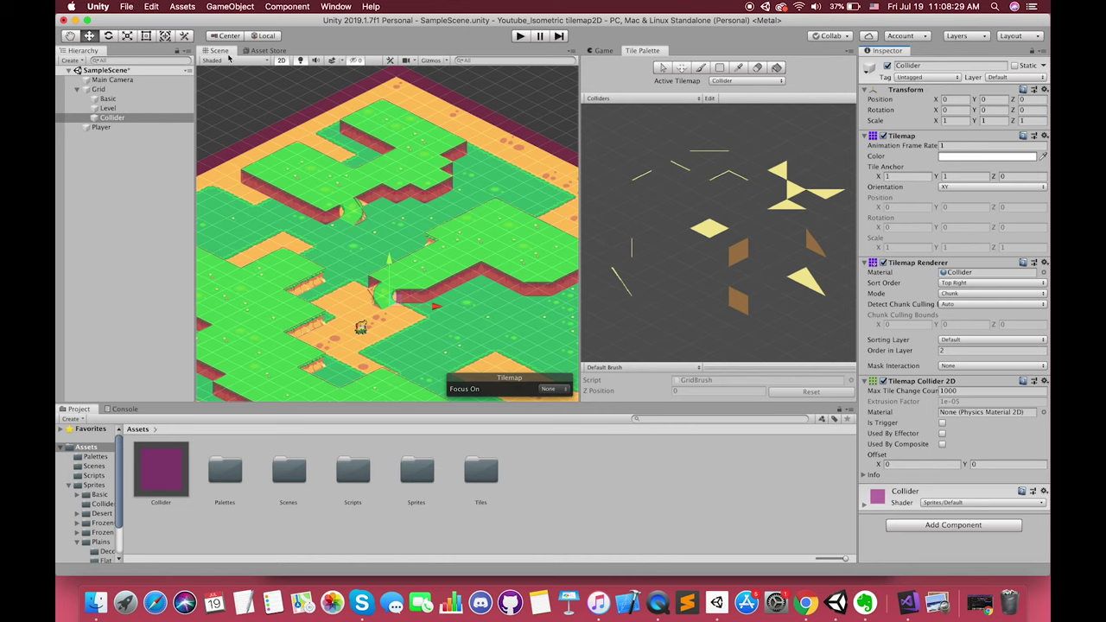
Show the scene in Wireframe mode and toggle the Tilemap Collider 2D off and on to inspect its shapes
{"action": "left_click", "coordinate": [225, 60]}
{"action": "left_click", "coordinate": [226, 90]}
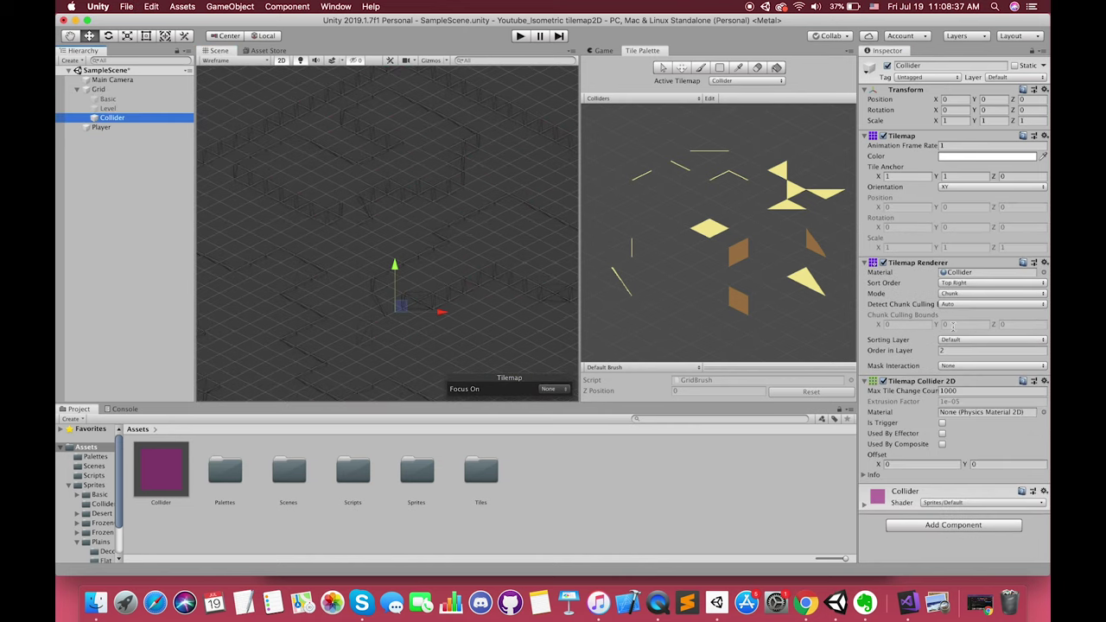
{"action": "left_click", "coordinate": [883, 381]}
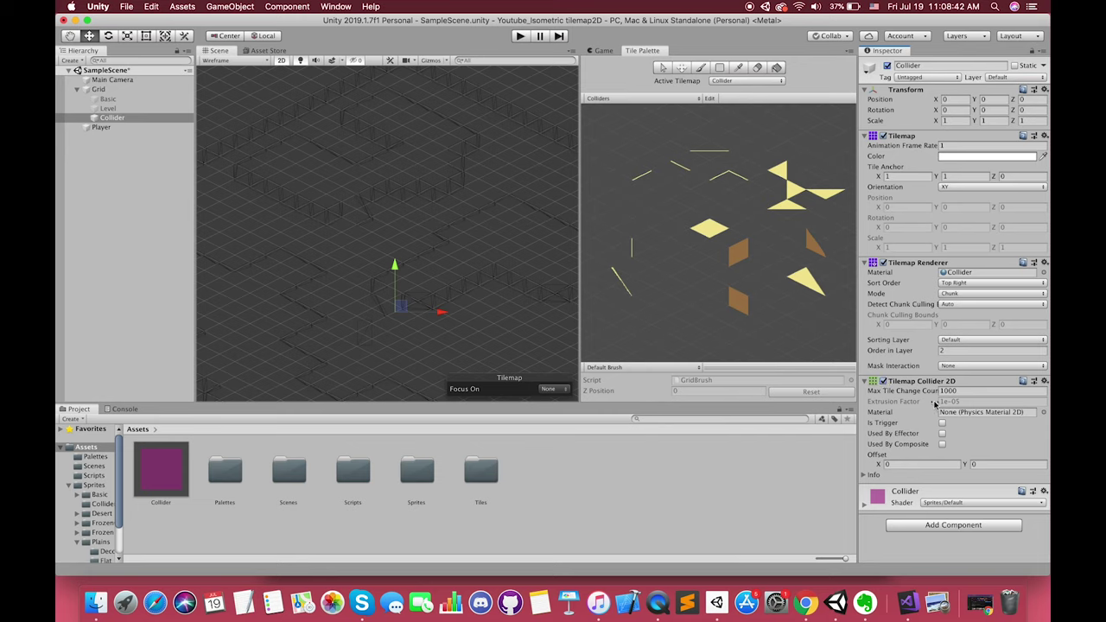
Add a Composite Collider 2D to the Collider tilemap and enable Used By Composite on its Tilemap Collider 2D
{"action": "left_click", "coordinate": [949, 525]}
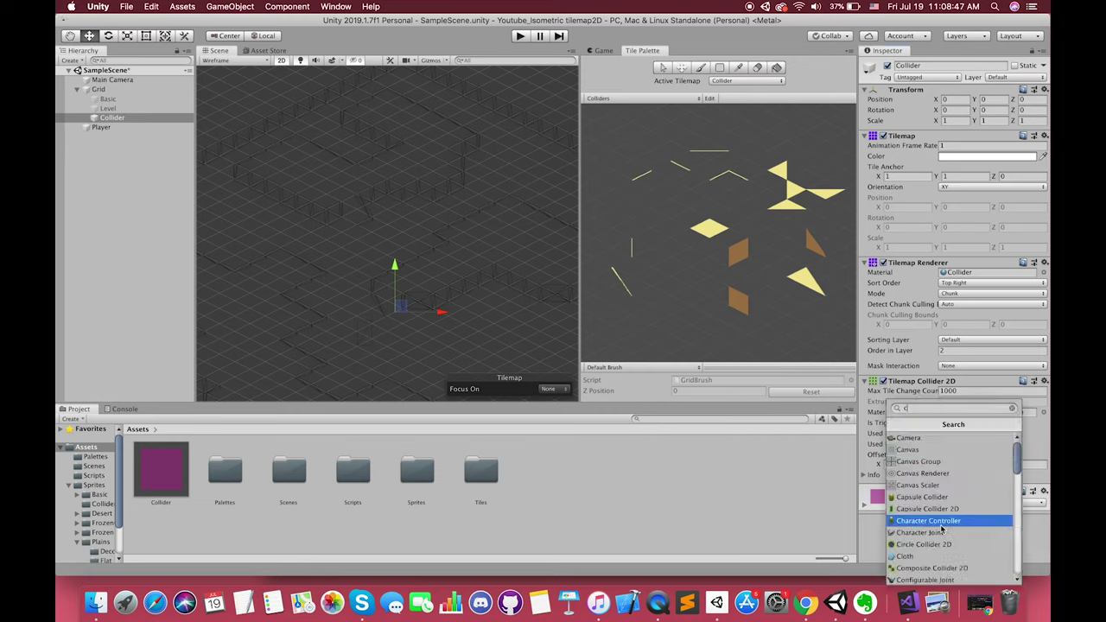
{"action": "type", "text": "compos"}
{"action": "key", "text": "Return"}
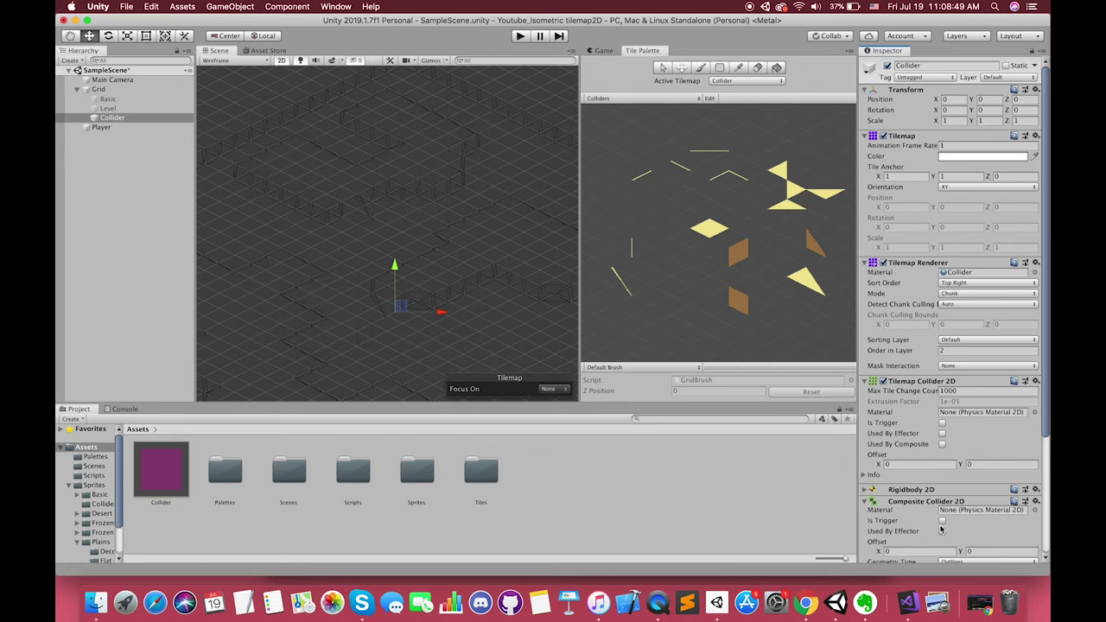
{"action": "left_click", "coordinate": [942, 444]}
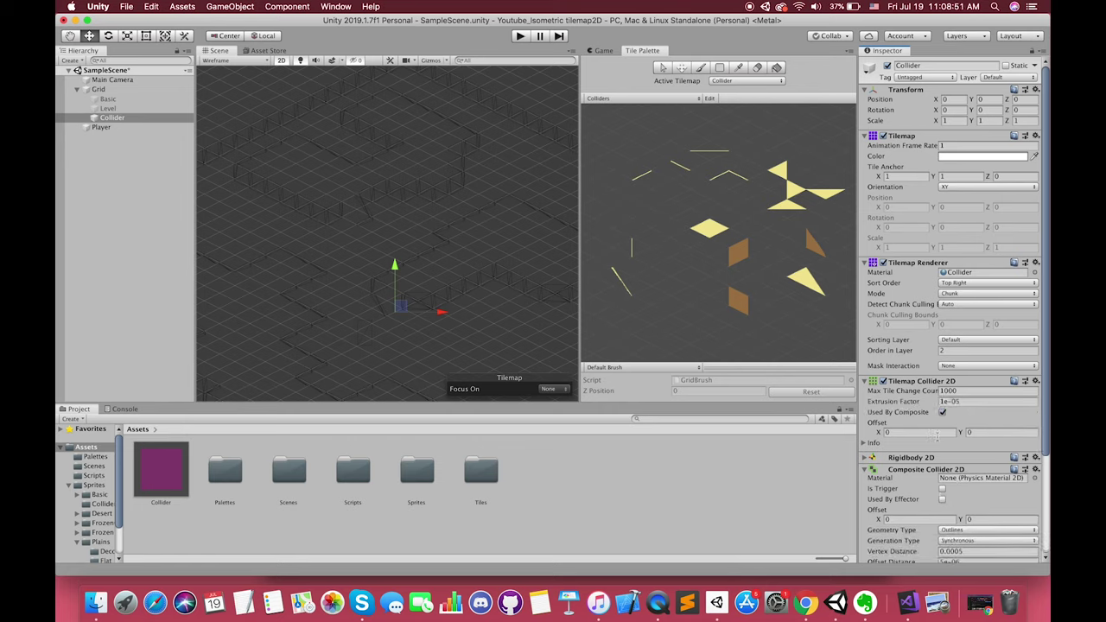
Return the scene view to Shaded mode and reactivate the Basic and Level tilemaps
{"action": "left_click", "coordinate": [242, 61]}
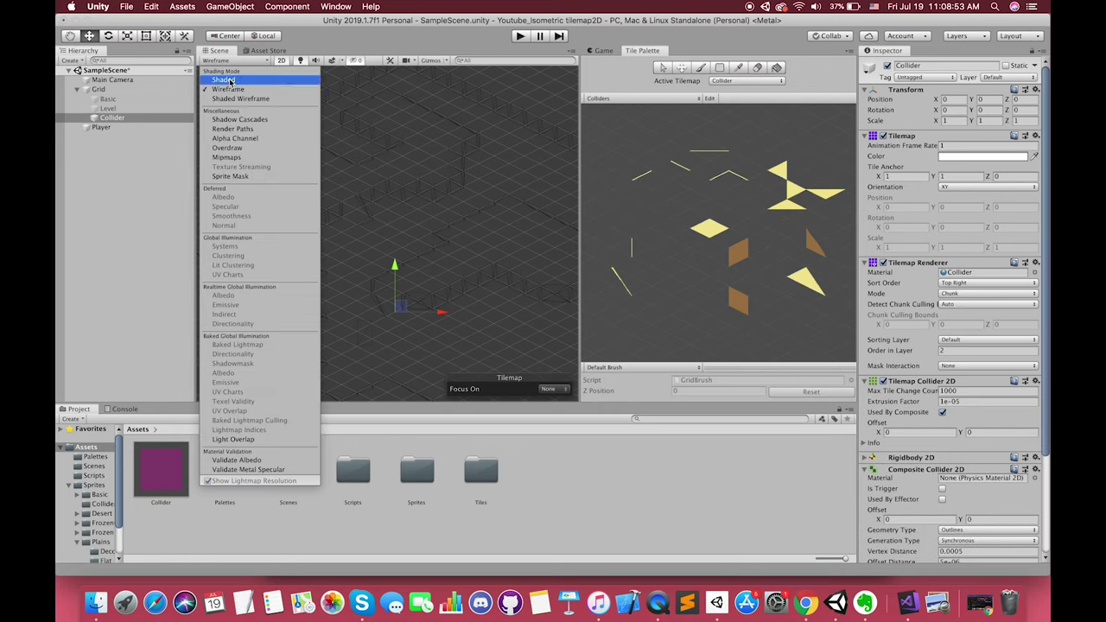
{"action": "left_click", "coordinate": [224, 79]}
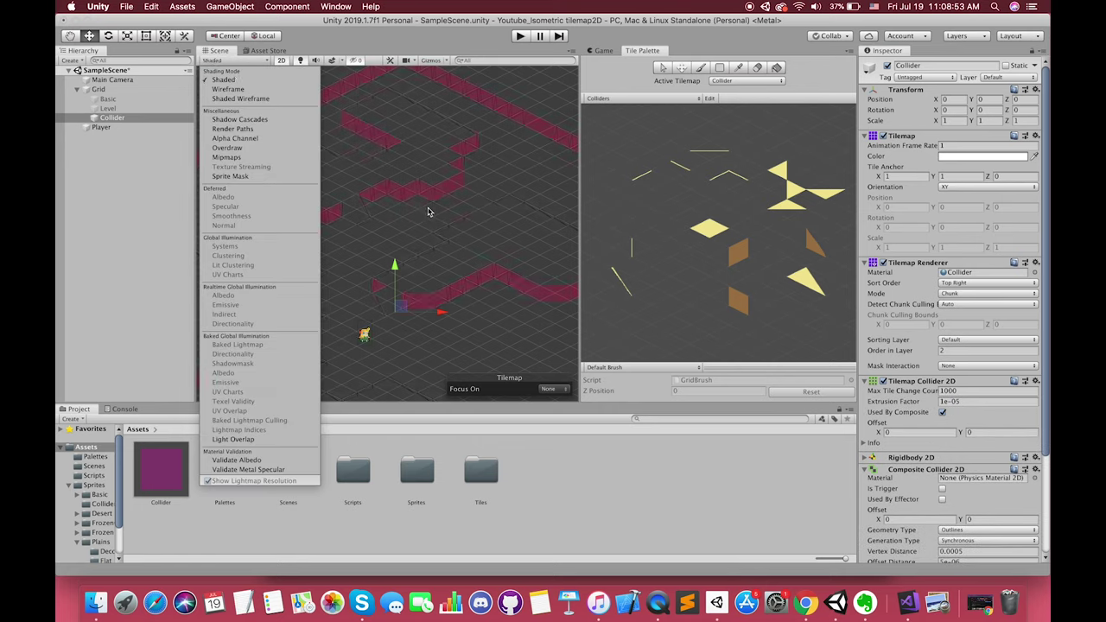
{"action": "left_click", "coordinate": [245, 62]}
{"action": "left_click", "coordinate": [107, 99]}
{"action": "left_click", "coordinate": [108, 108], "text": "shift"}
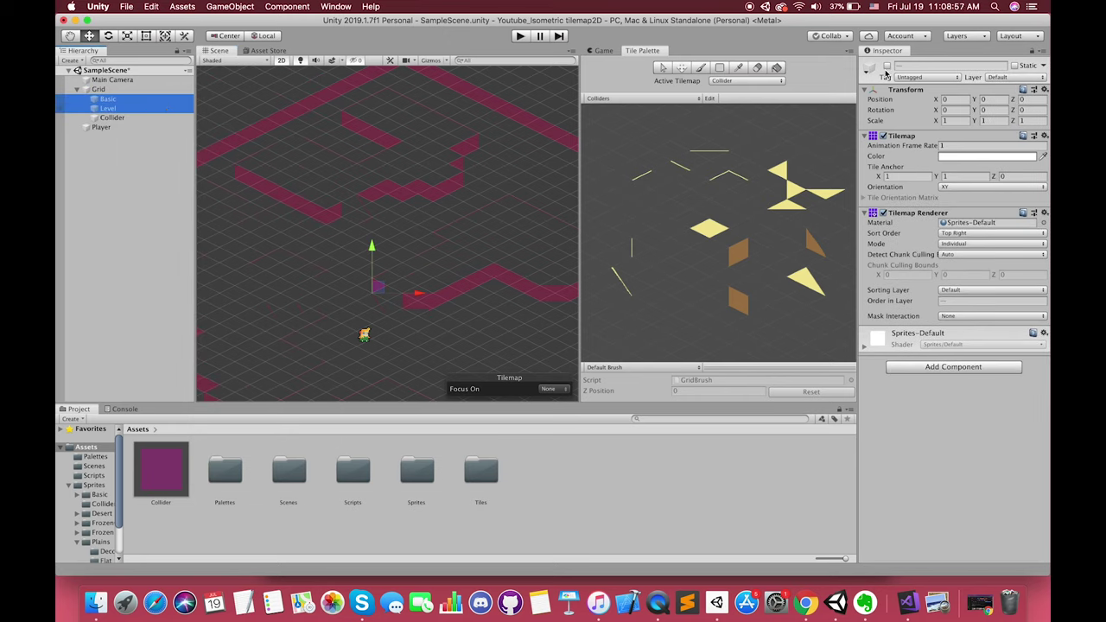
{"action": "left_click", "coordinate": [886, 66]}
Set the body type of the Collider tilemap's Rigidbody 2D to Kinematic
{"action": "left_click", "coordinate": [121, 118]}
{"action": "scroll", "coordinate": [947, 356], "scroll_direction": "down", "scroll_amount": 3}
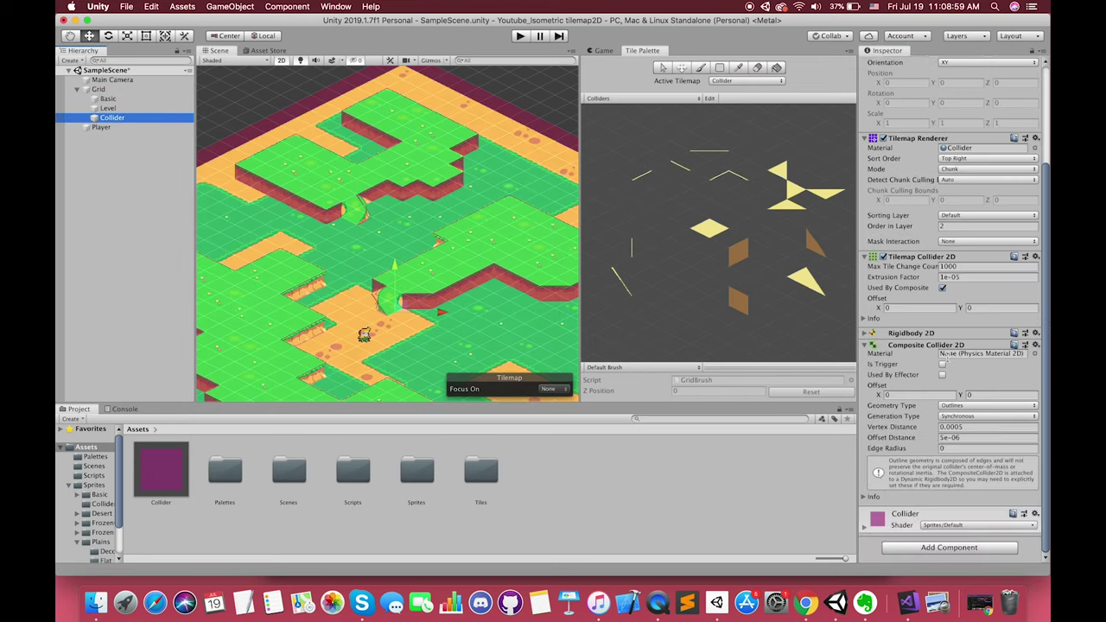
{"action": "left_click", "coordinate": [911, 334]}
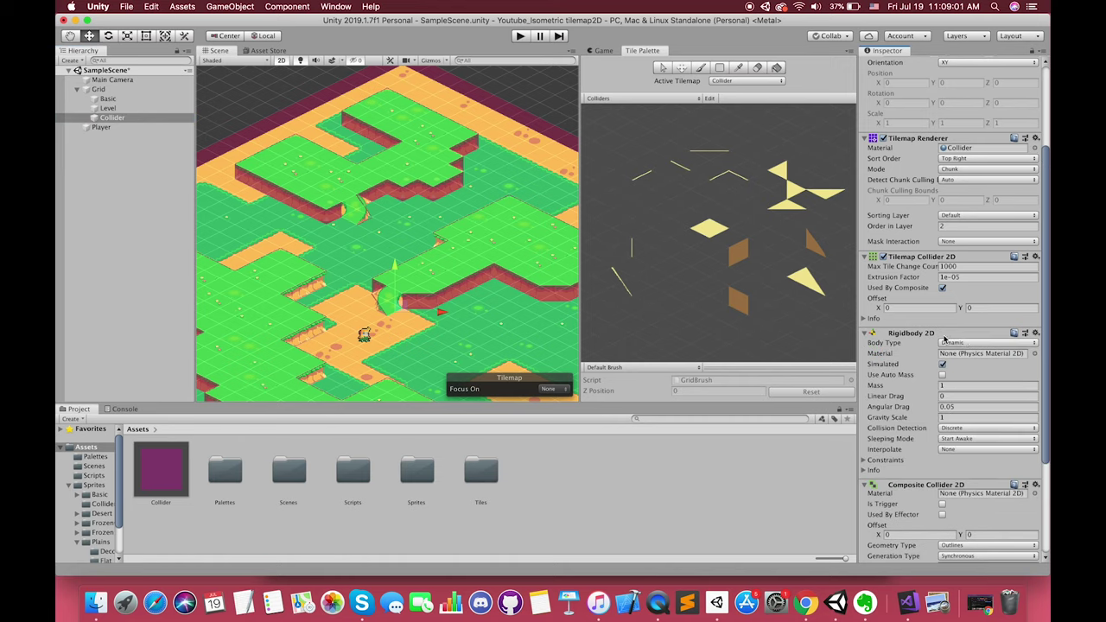
{"action": "left_click", "coordinate": [985, 344]}
{"action": "left_click", "coordinate": [966, 354]}
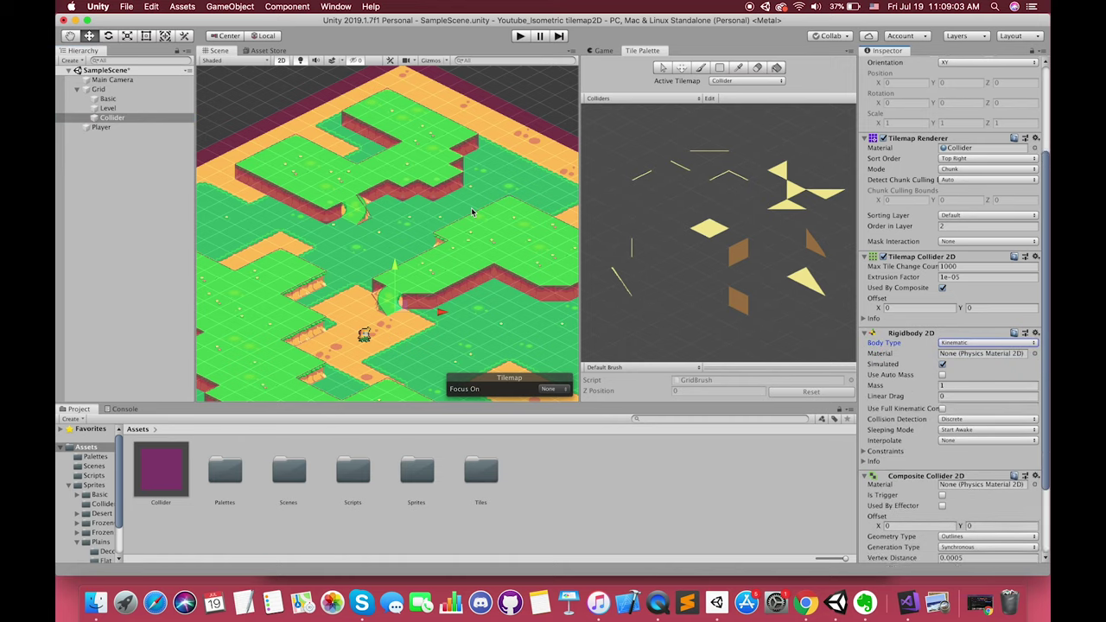
Play the scene and walk the elf around the ramp and raised platform to test the Collider tilemap's collisions
{"action": "left_click", "coordinate": [522, 37]}
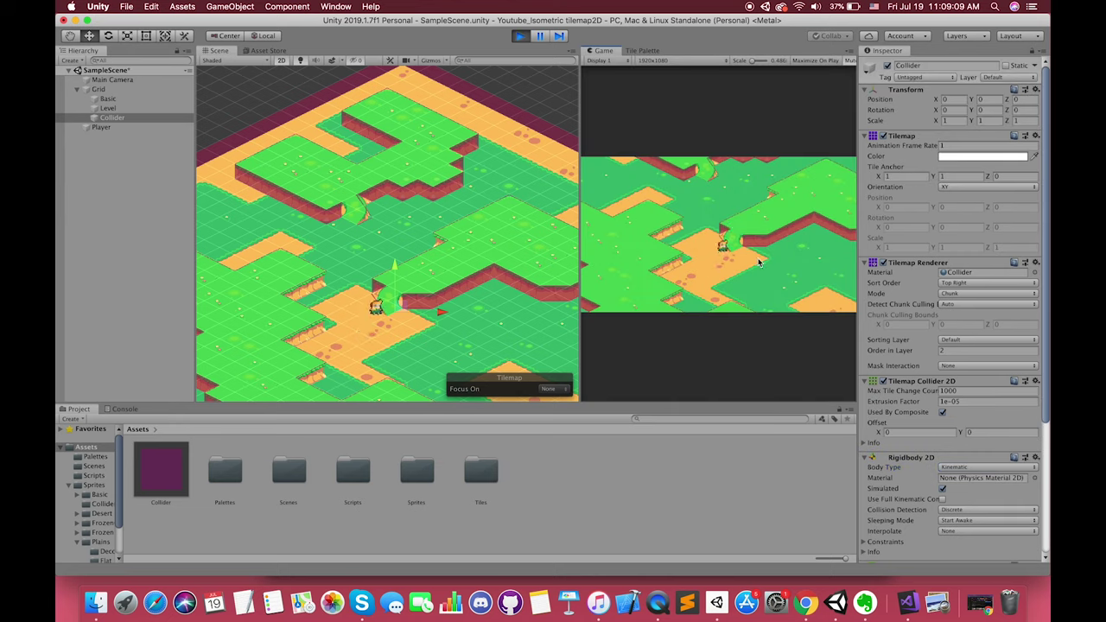
{"action": "key", "text": "Right"}
{"action": "key", "text": "Left"}
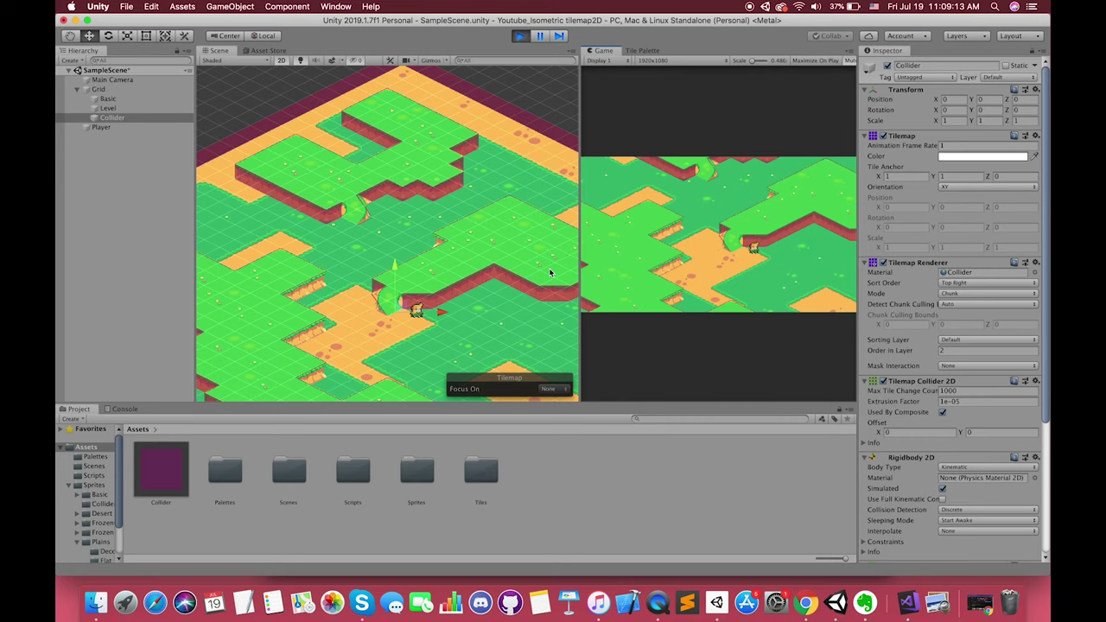
{"action": "left_click_drag", "start_coordinate": [583, 252], "coordinate": [740, 251]}
{"action": "middle_click_drag", "start_coordinate": [636, 277], "coordinate": [585, 208]}
{"action": "left_click", "coordinate": [776, 237]}
{"action": "key", "text": "Left"}
{"action": "key", "text": "Up"}
{"action": "key", "text": "Right"}
{"action": "key", "text": "Right"}
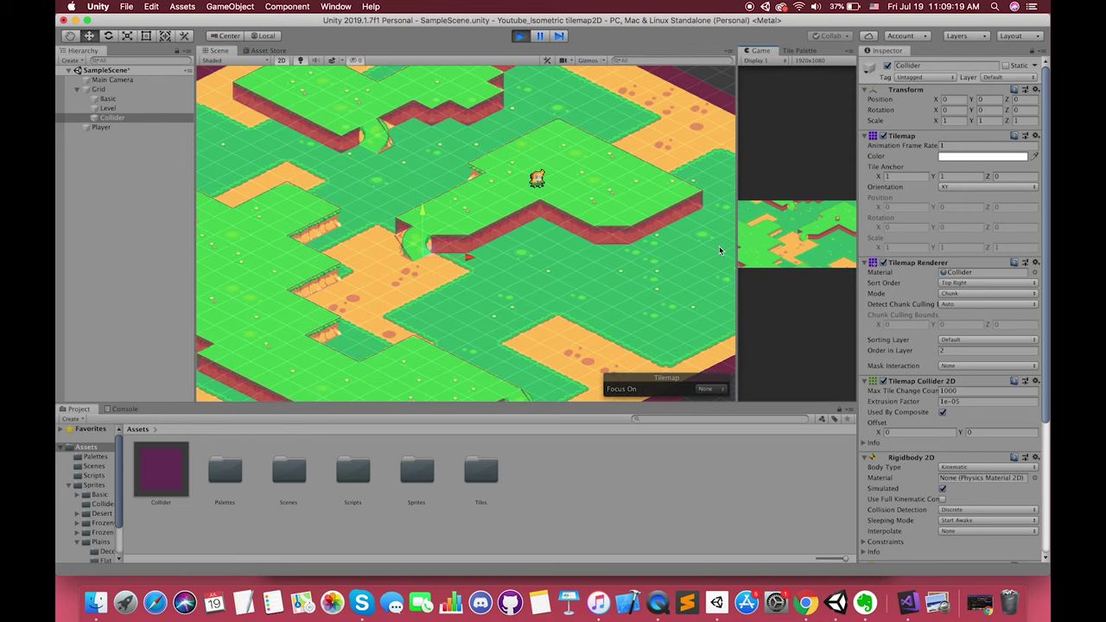
{"action": "key", "text": "Up"}
{"action": "key", "text": "Left"}
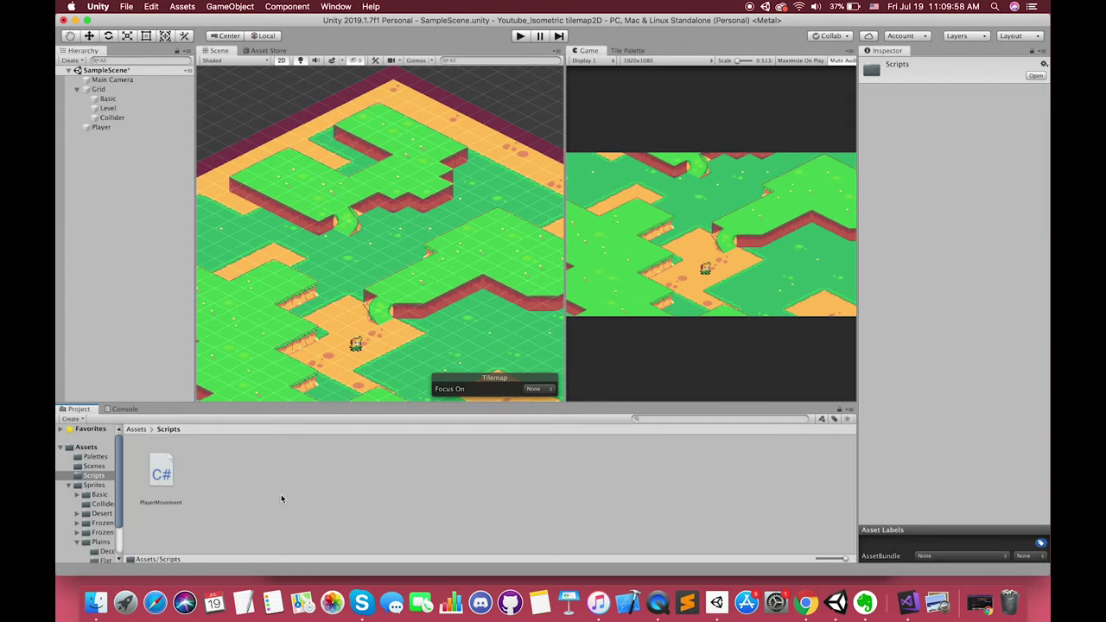
Create a C# script named HideColliderColor in the Scripts folder
{"action": "right_click", "coordinate": [283, 499]}
{"action": "mouse_move", "coordinate": [354, 313]}
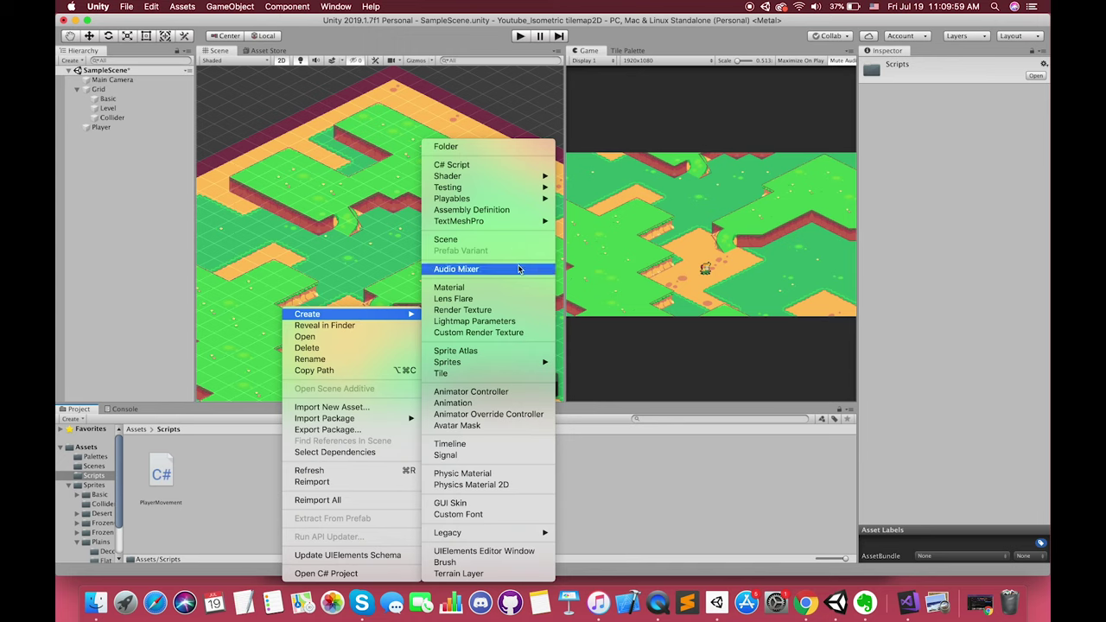
{"action": "left_click", "coordinate": [463, 170]}
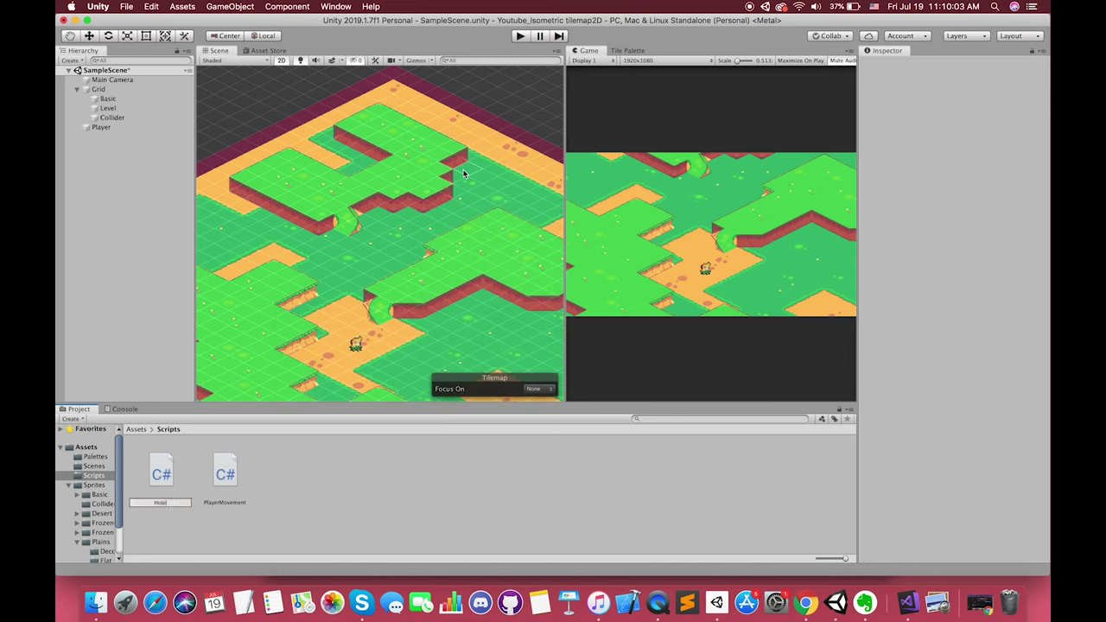
{"action": "key", "text": "Return"}
Attach the HideColliderColor script to the Collider tilemap and place it below the Composite Collider 2D component
{"action": "left_click", "coordinate": [113, 120]}
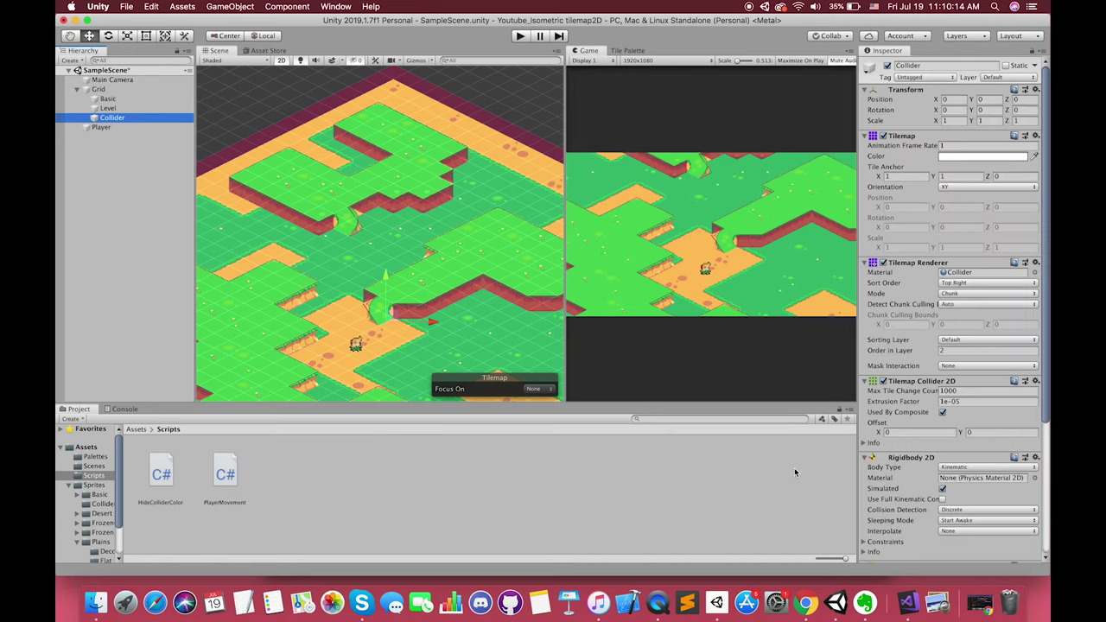
{"action": "scroll", "coordinate": [937, 498], "scroll_direction": "down", "scroll_amount": 10}
{"action": "left_click_drag", "start_coordinate": [161, 472], "coordinate": [897, 380]}
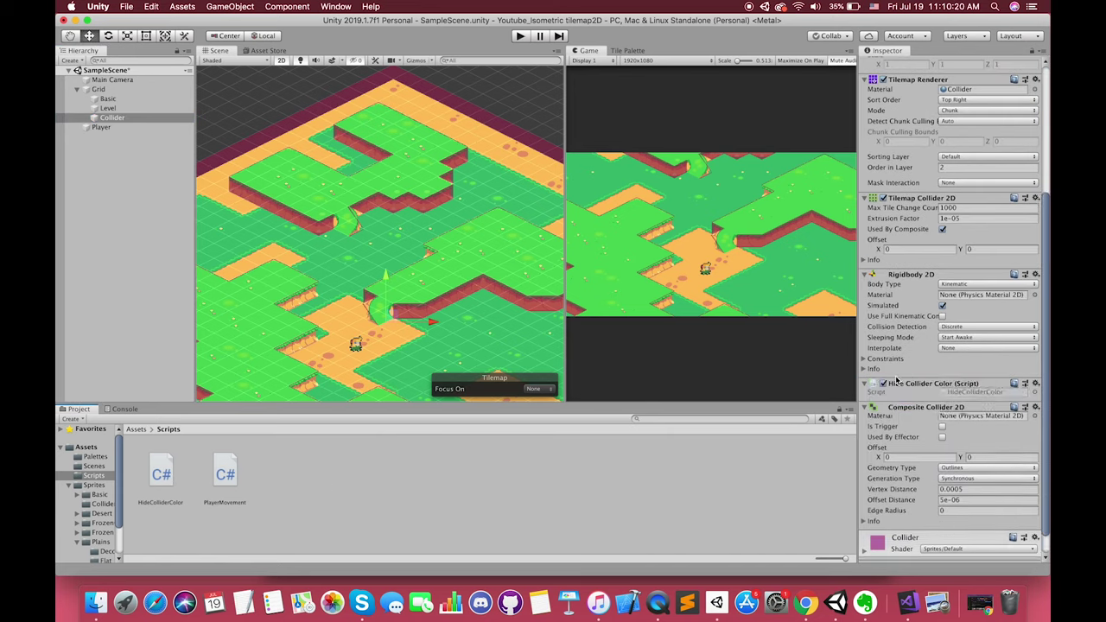
{"action": "left_click", "coordinate": [1037, 384]}
{"action": "left_click", "coordinate": [950, 434]}
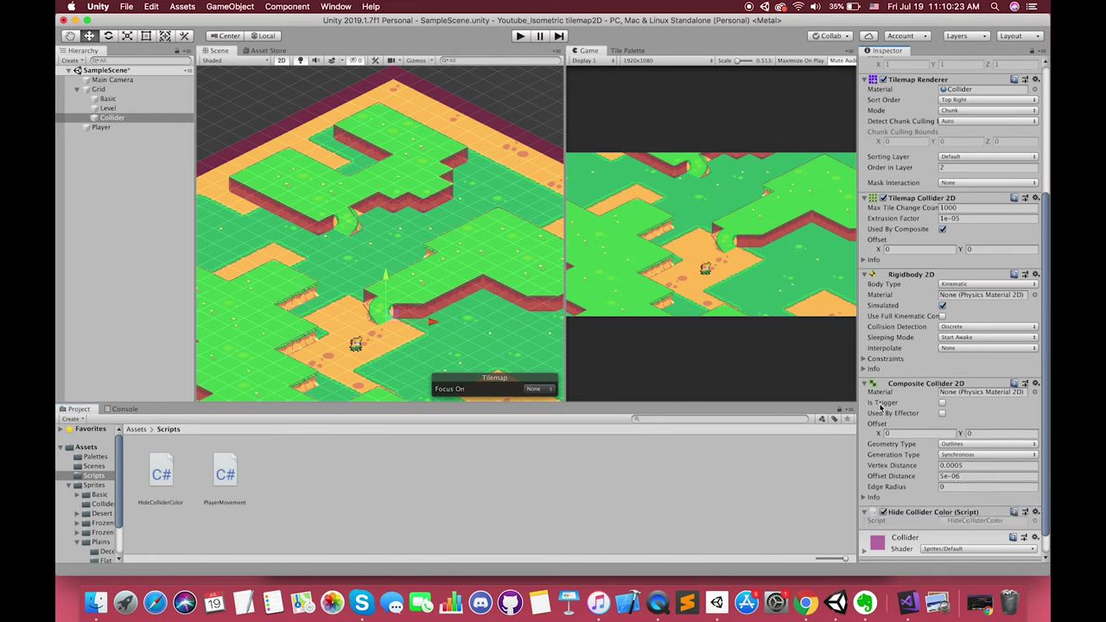
Toggle the Collider's Tilemap Renderer off and on to preview the level without the red collider tiles
{"action": "left_click", "coordinate": [883, 198]}
{"action": "scroll", "coordinate": [905, 268], "scroll_direction": "up", "scroll_amount": 2}
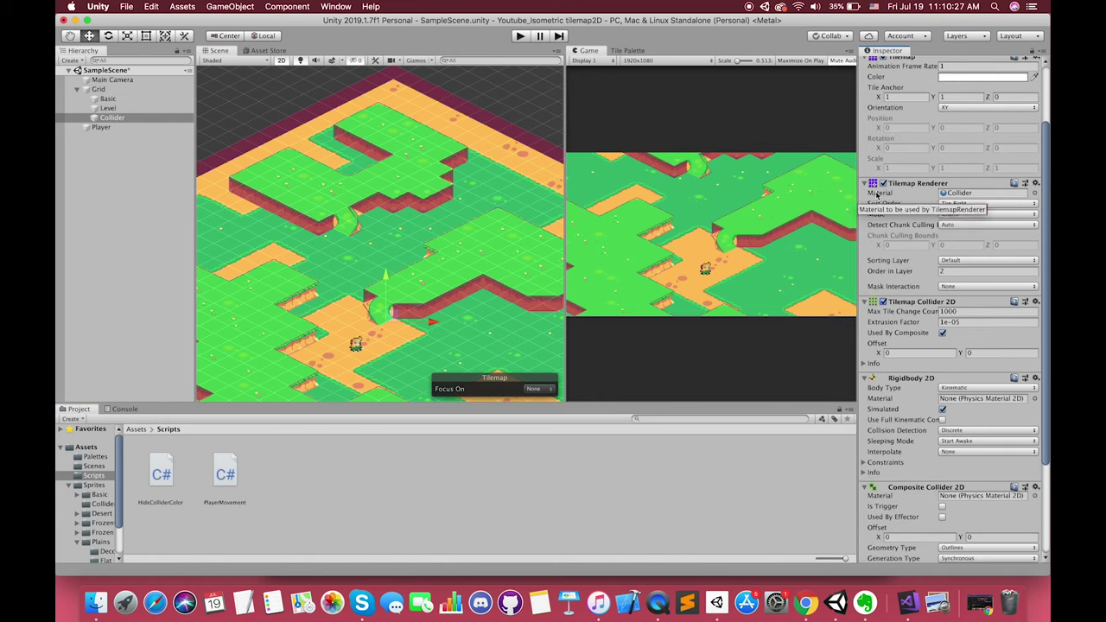
{"action": "left_click", "coordinate": [882, 183]}
{"action": "left_click", "coordinate": [883, 183]}
{"action": "key", "text": "super+p"}
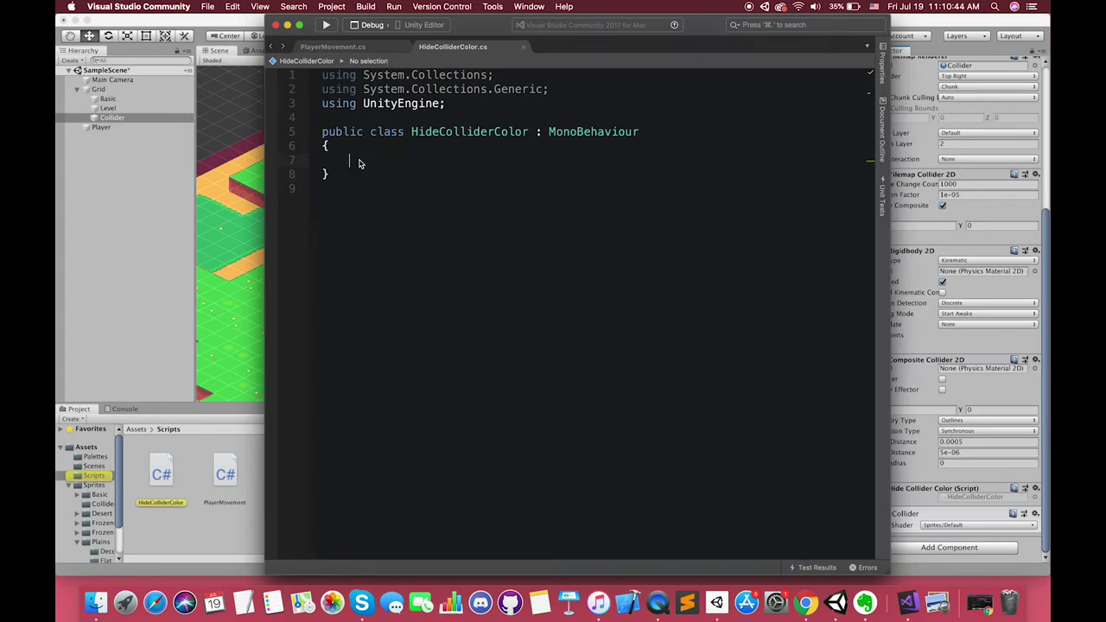
Add an empty Start method to the HideColliderColor class
{"action": "key", "text": "Return"}
{"action": "key", "text": "Return"}
{"action": "type", "text": "void Sta"}
{"action": "key", "text": "Return"}
Declare a private TilemapRenderer field named tilemapRender and import the UnityEngine.Tilemaps namespace
{"action": "left_click", "coordinate": [362, 161]}
{"action": "type", "text": "priv"}
{"action": "key", "text": "Return"}
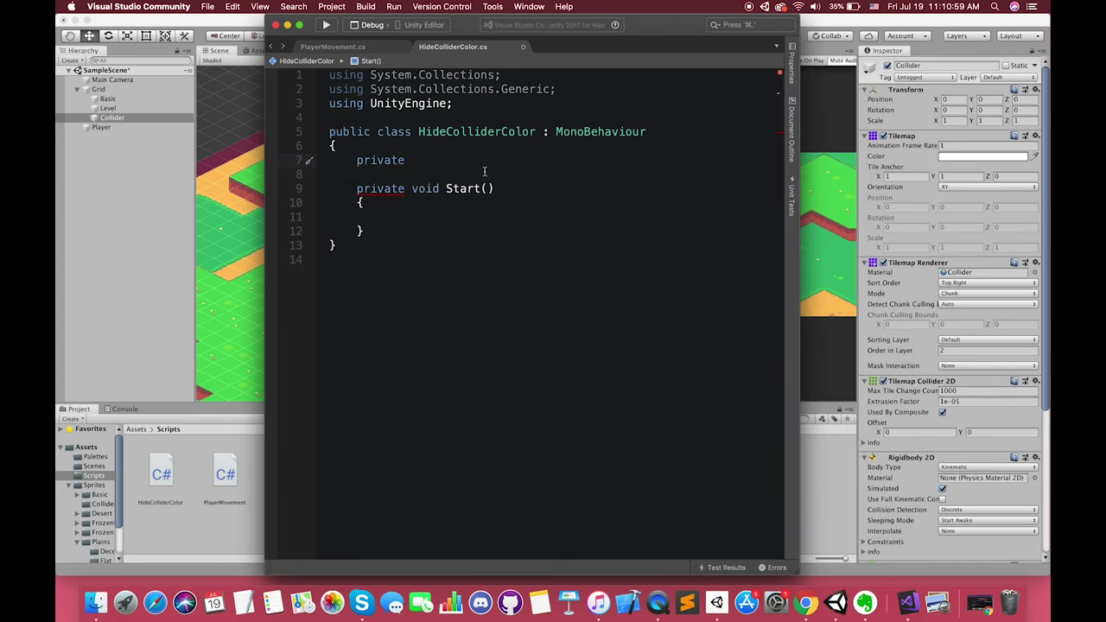
{"action": "type", "text": "TilemapR"}
{"action": "left_click", "coordinate": [469, 104]}
{"action": "key", "text": "Return"}
{"action": "type", "text": "using u"}
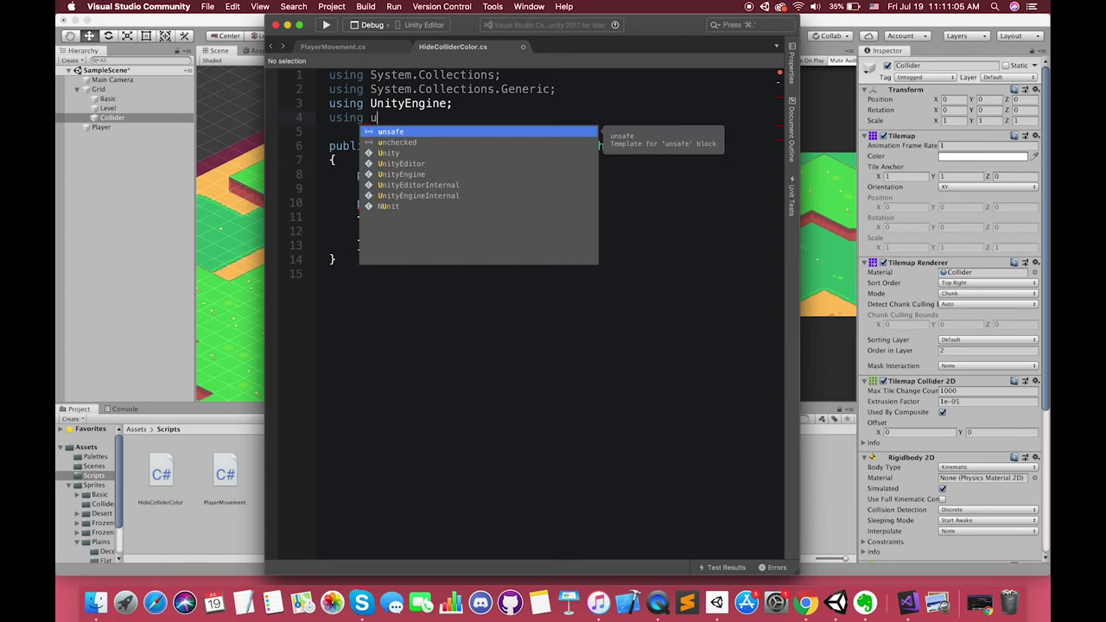
{"action": "type", "text": "i"}
{"action": "key", "text": "BackSpace"}
{"action": "key", "text": "BackSpace"}
{"action": "type", "text": "UnityEngine.Tilemaps;"}
{"action": "left_click", "coordinate": [468, 175]}
{"action": "type", "text": "enderer tilemapRender;"}
Add a private Awake method assigning GetComponent<TilemapRenderer>() to tilemapRender, and set tilemapRender.enabled to false in Start
{"action": "left_click", "coordinate": [417, 228]}
{"action": "left_click", "coordinate": [630, 181]}
{"action": "key", "text": "Return"}
{"action": "key", "text": "Return"}
{"action": "type", "text": "private void Awake()"}
{"action": "key", "text": "Return"}
{"action": "type", "text": "{"}
{"action": "key", "text": "Return"}
{"action": "type", "text": "tilemapRender = GetComponent<TilemapRenderer>"}
{"action": "type", "text": "();"}
{"action": "left_click", "coordinate": [412, 299]}
{"action": "type", "text": "tilemapRender.enabled = false;"}
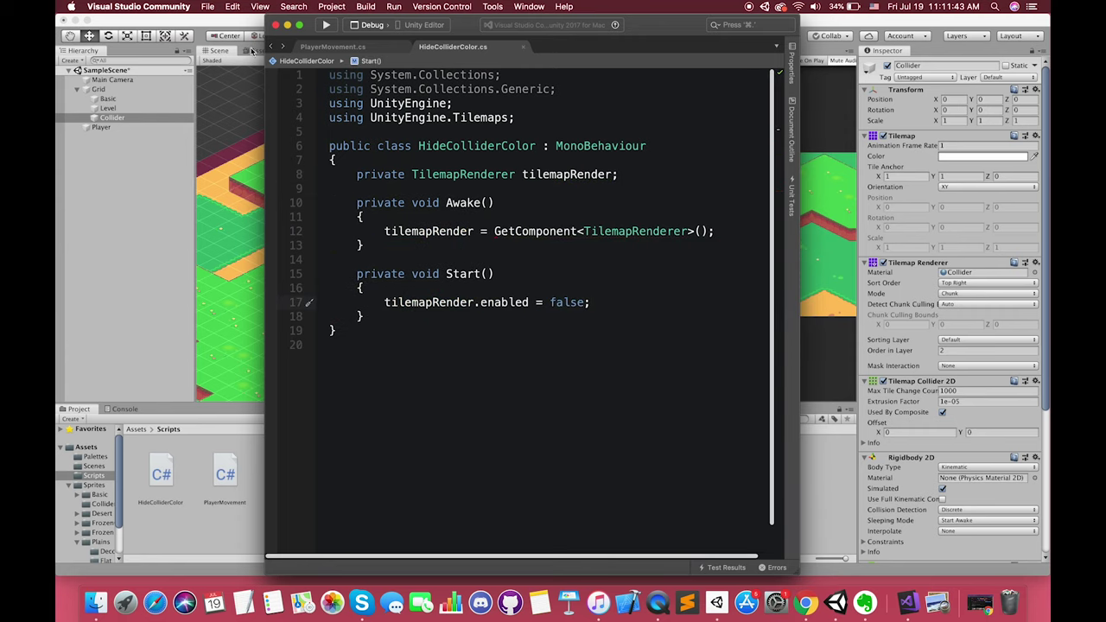
Switch to Unity and briefly play the scene to check whether the script hides the collider tiles
{"action": "left_click", "coordinate": [249, 42]}
{"action": "left_click", "coordinate": [519, 36]}
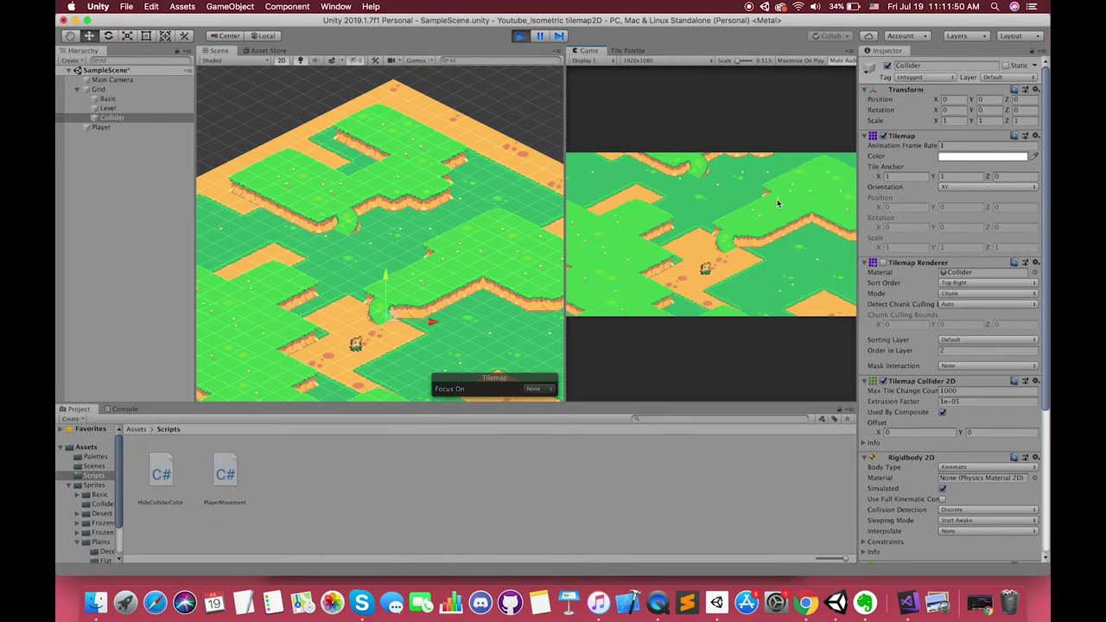
{"action": "left_click", "coordinate": [518, 37]}
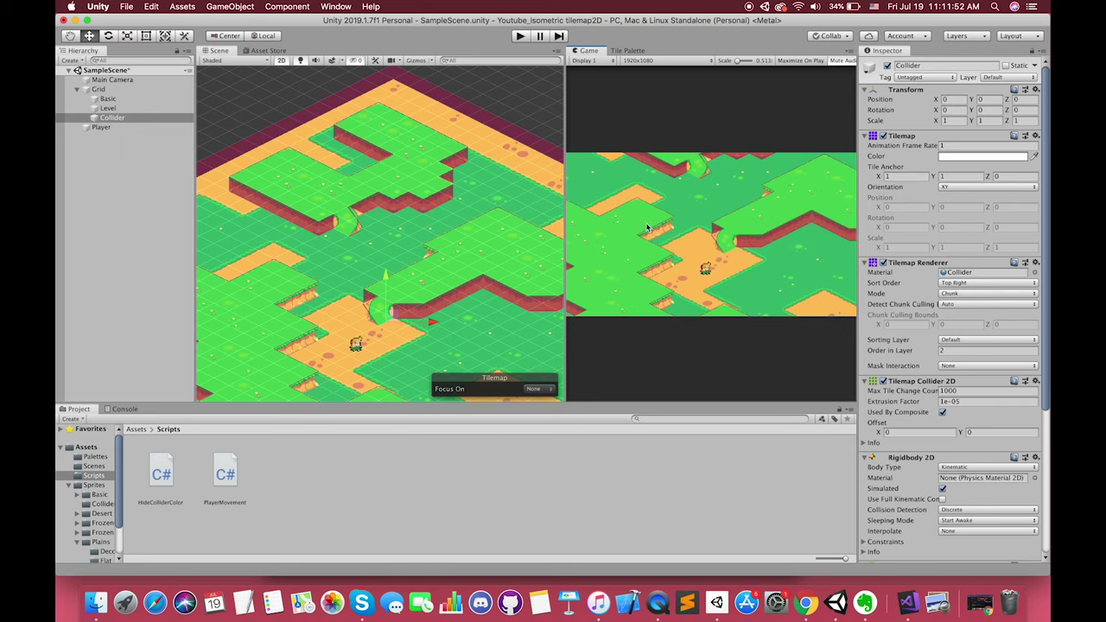
Widen the project folder tree, collapse the Sprites and Tiles folders, and show the Sprites folder's contents
{"action": "scroll", "coordinate": [438, 289], "scroll_direction": "down", "scroll_amount": 5}
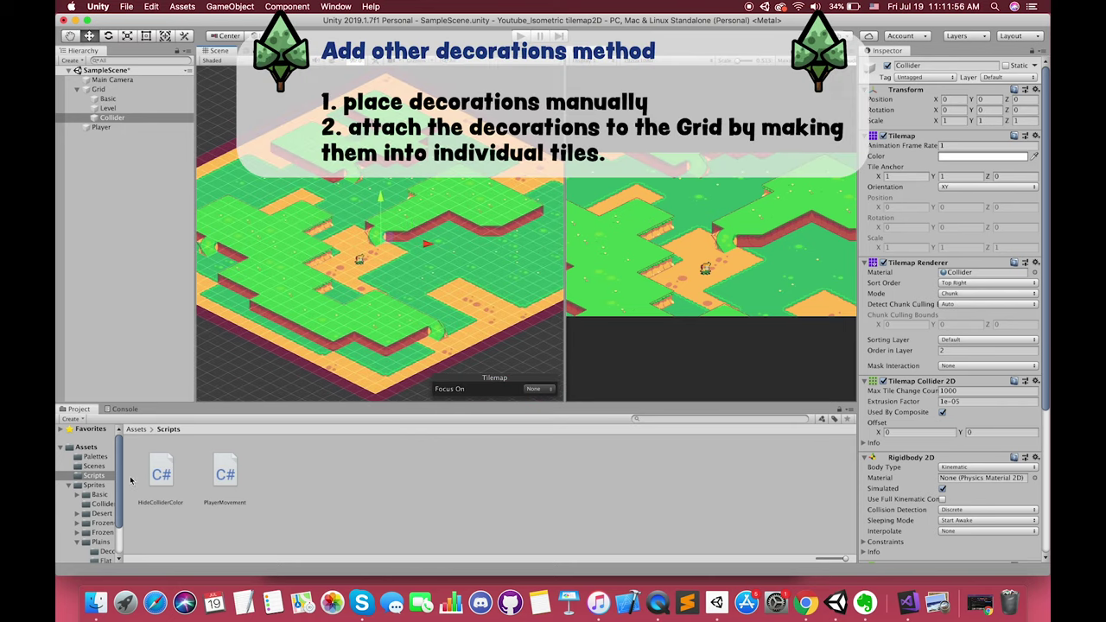
{"action": "scroll", "coordinate": [121, 481], "scroll_direction": "down", "scroll_amount": 1}
{"action": "left_click_drag", "start_coordinate": [124, 484], "coordinate": [232, 488]}
{"action": "left_click", "coordinate": [117, 487]}
{"action": "left_click", "coordinate": [109, 478]}
{"action": "left_click", "coordinate": [86, 469]}
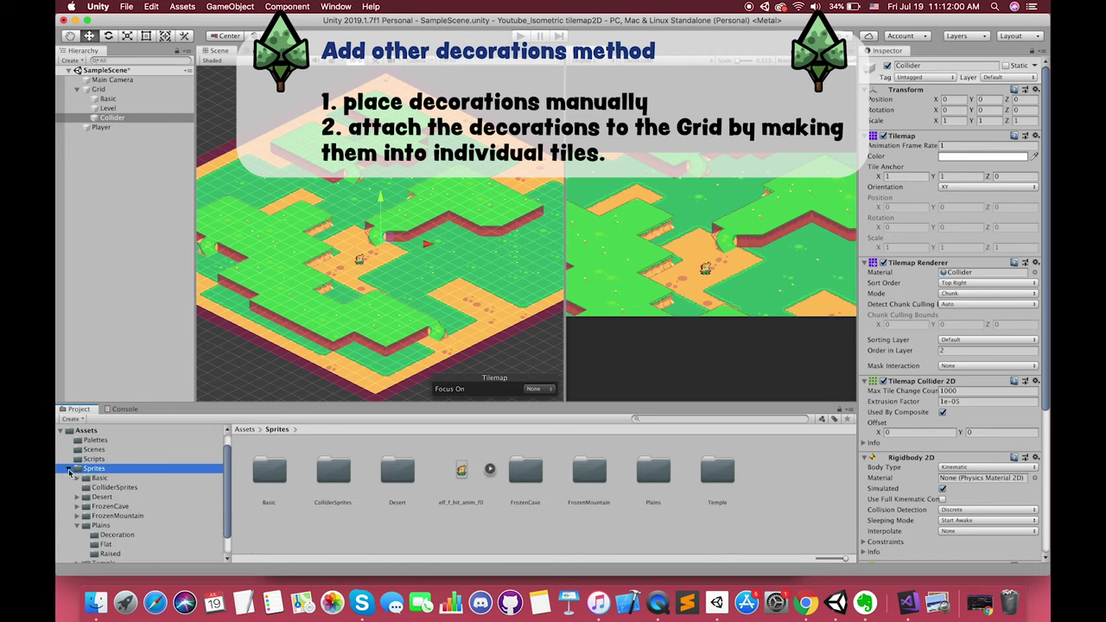
{"action": "left_click", "coordinate": [69, 469]}
{"action": "left_click", "coordinate": [91, 495]}
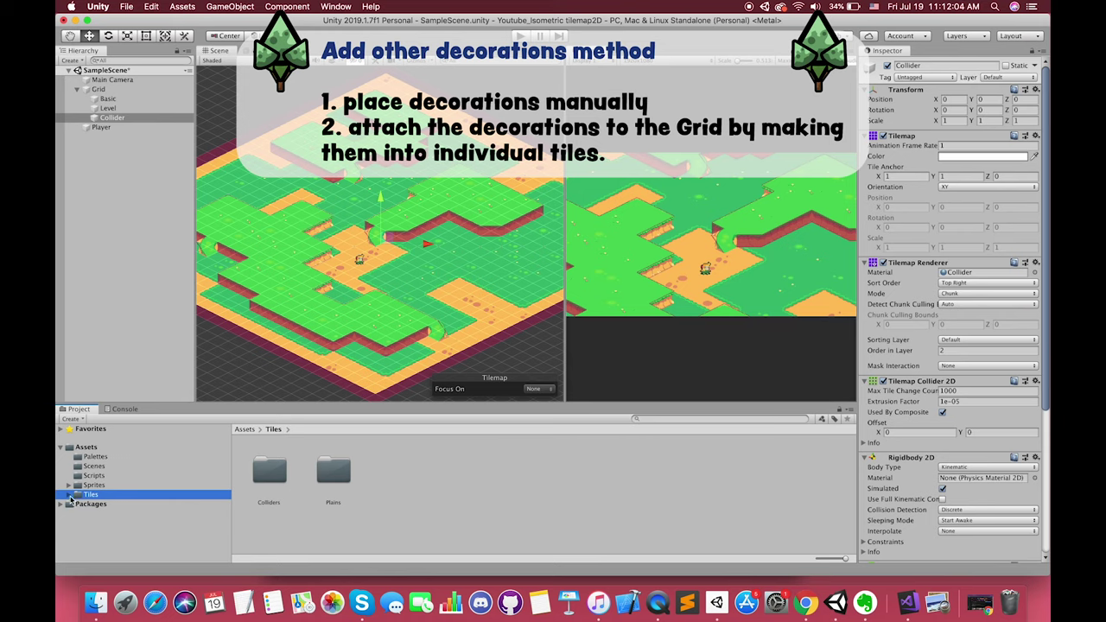
{"action": "left_click", "coordinate": [69, 494]}
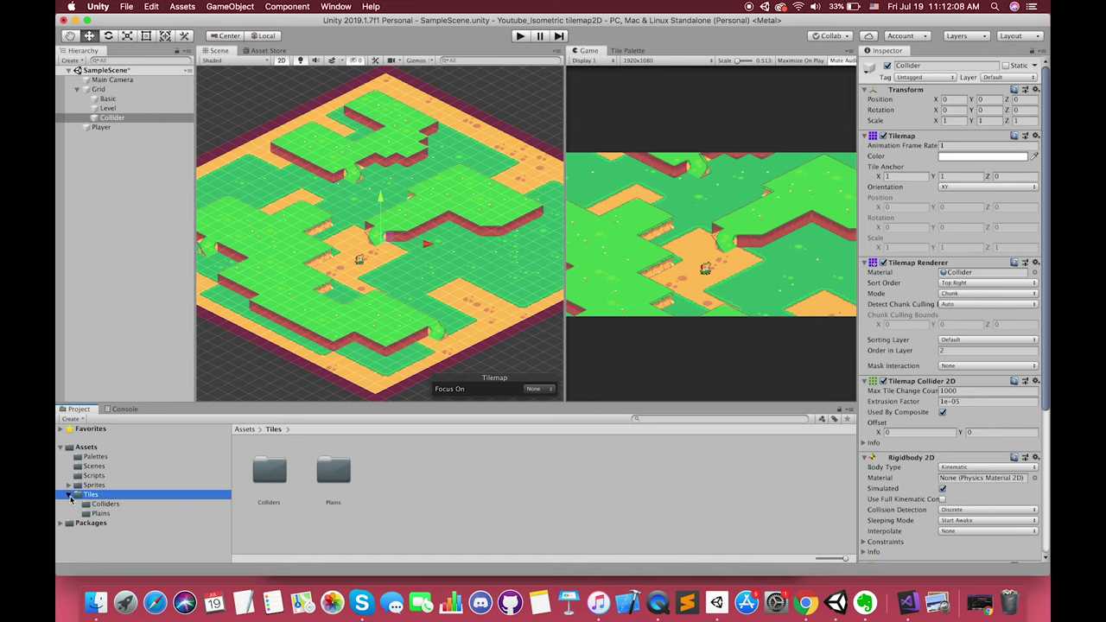
{"action": "left_click", "coordinate": [70, 495]}
{"action": "left_click", "coordinate": [75, 487]}
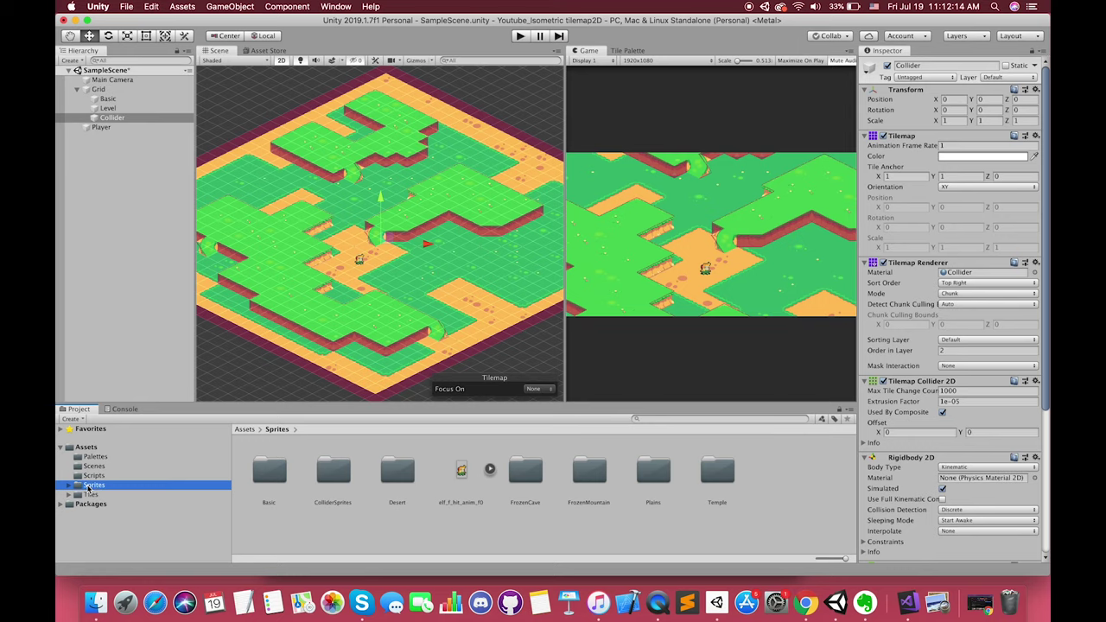
Create an empty top-level object named Decorations and reset its Transform
{"action": "left_click", "coordinate": [131, 197]}
{"action": "left_click", "coordinate": [77, 89]}
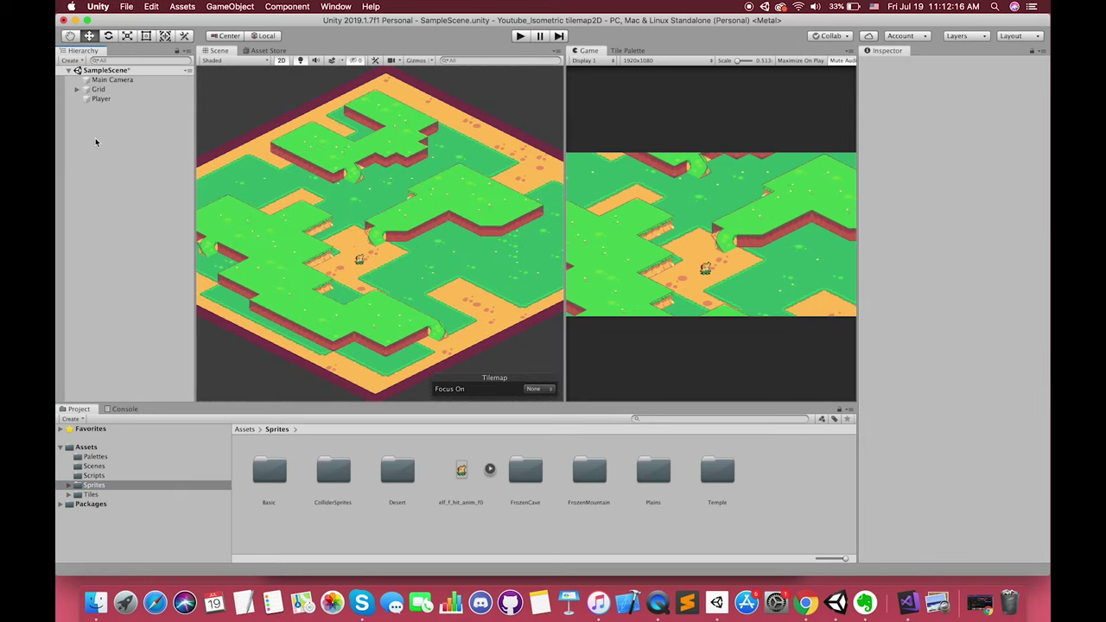
{"action": "right_click", "coordinate": [96, 124]}
{"action": "left_click", "coordinate": [132, 231]}
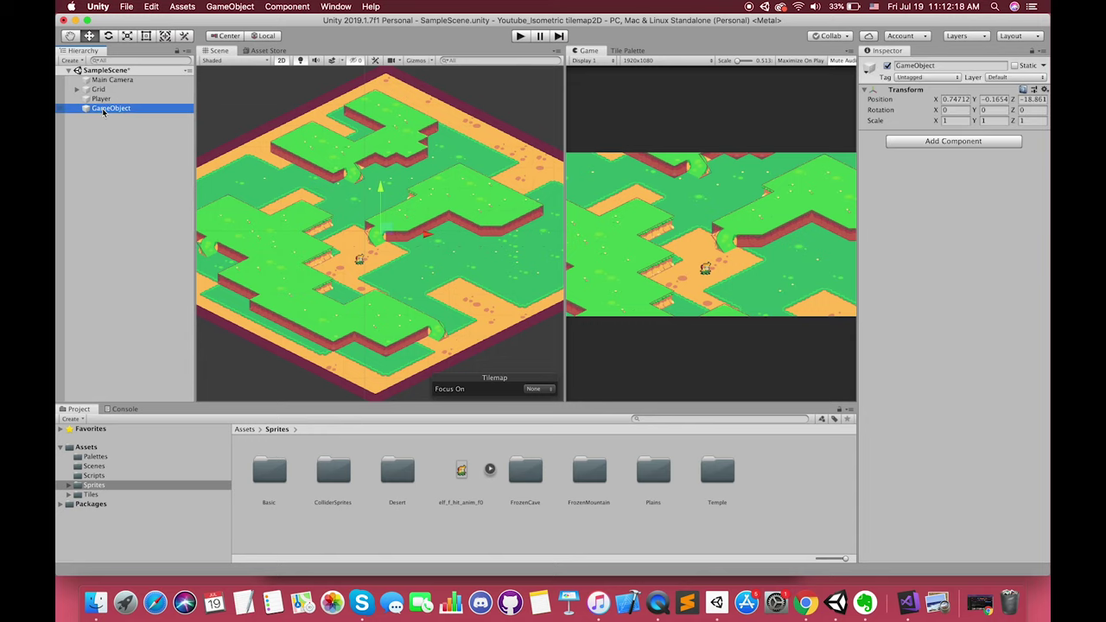
{"action": "type", "text": "Decor"}
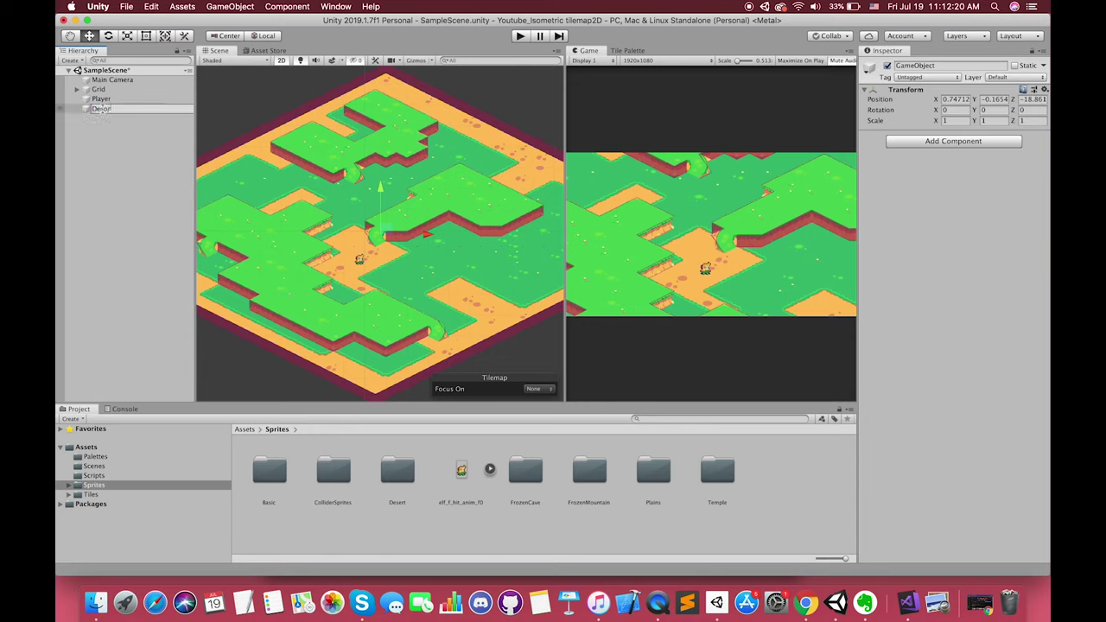
{"action": "type", "text": "ations"}
{"action": "key", "text": "Return"}
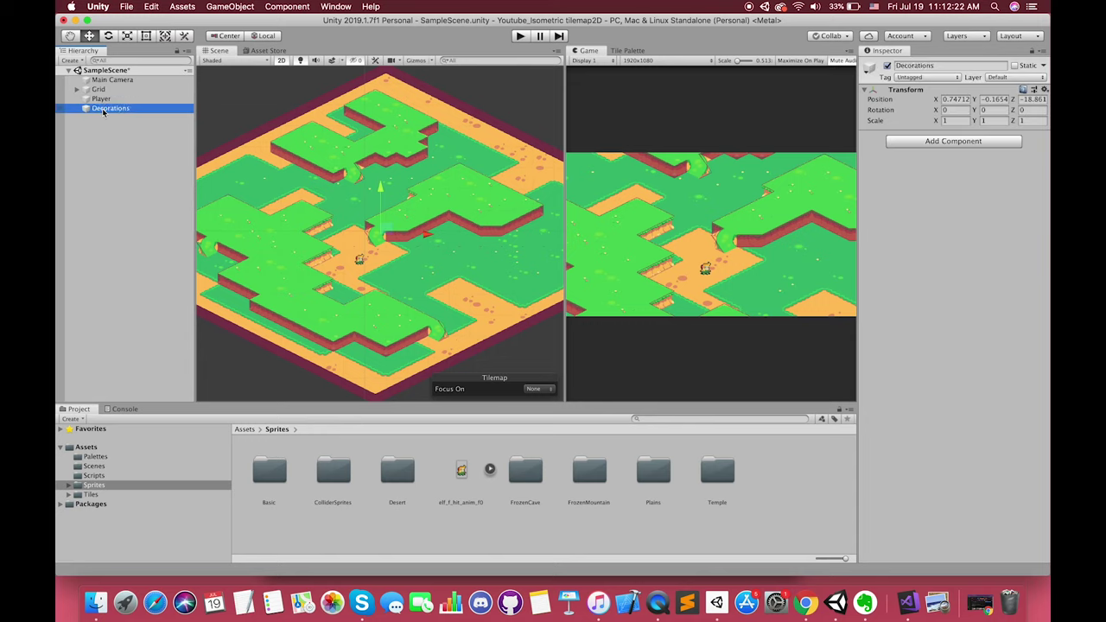
{"action": "left_click", "coordinate": [1046, 90]}
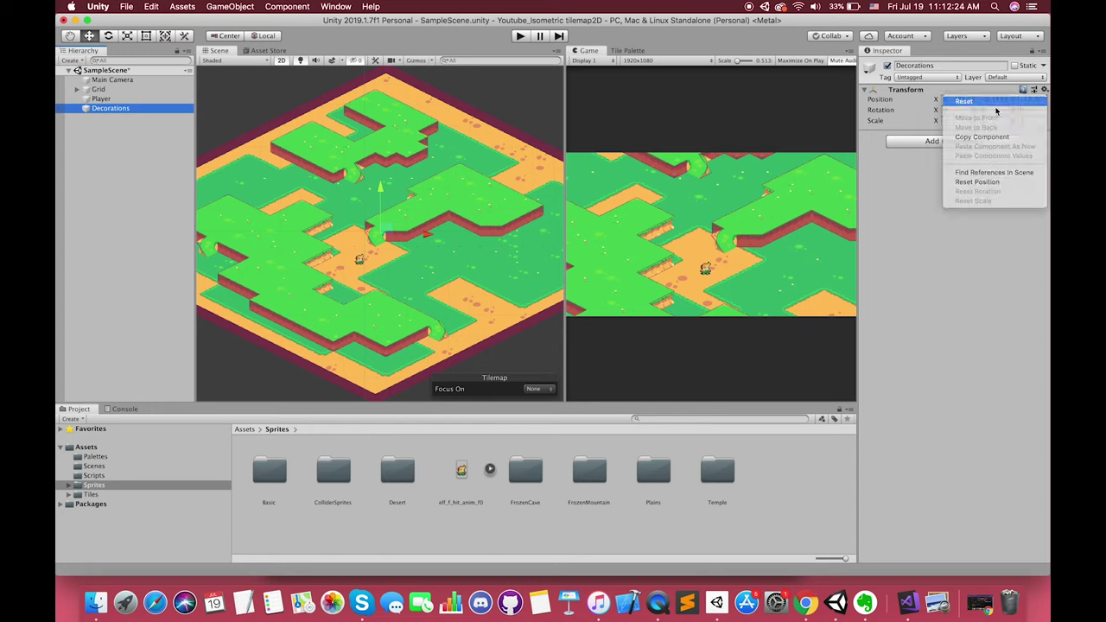
{"action": "left_click", "coordinate": [964, 98]}
Add the plains-sliced_74 sprite from Plains/Decoration as a child of Decorations and name it Tree
{"action": "double_click", "coordinate": [333, 474]}
{"action": "left_click", "coordinate": [119, 516]}
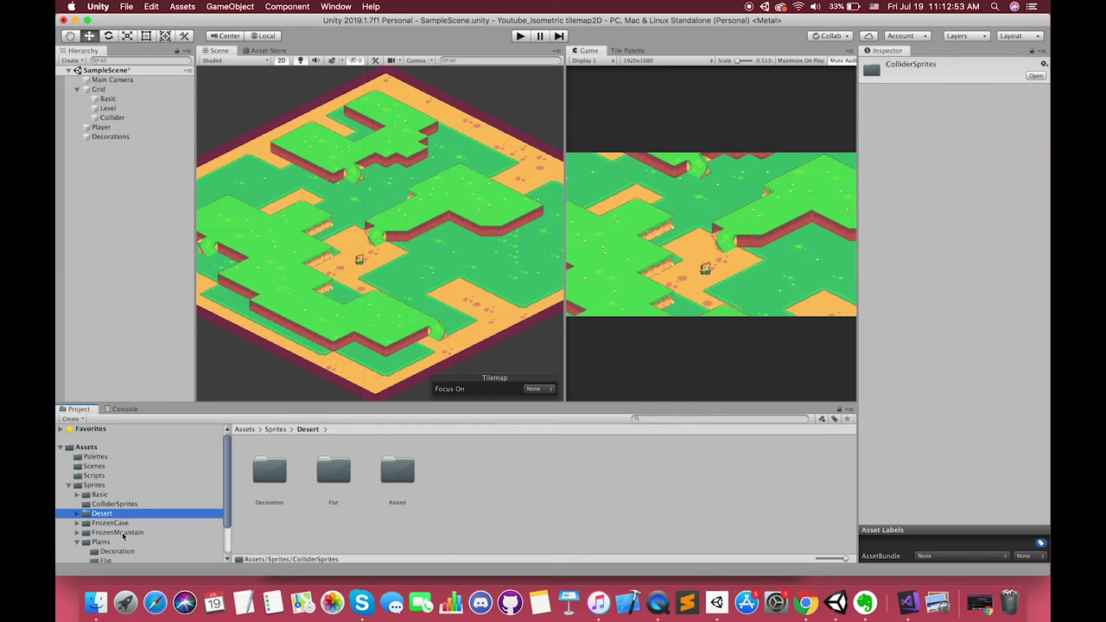
{"action": "scroll", "coordinate": [124, 535], "scroll_direction": "down", "scroll_amount": 2}
{"action": "left_click", "coordinate": [117, 509]}
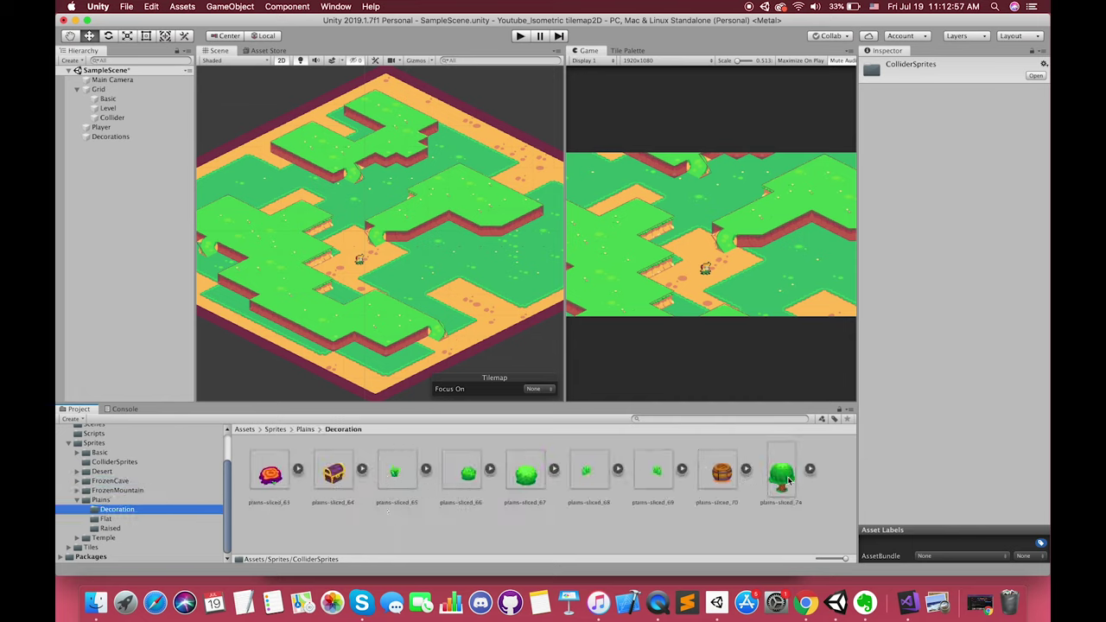
{"action": "left_click_drag", "start_coordinate": [782, 475], "coordinate": [112, 147]}
{"action": "key", "text": "Return"}
{"action": "type", "text": "Tree"}
{"action": "key", "text": "Return"}
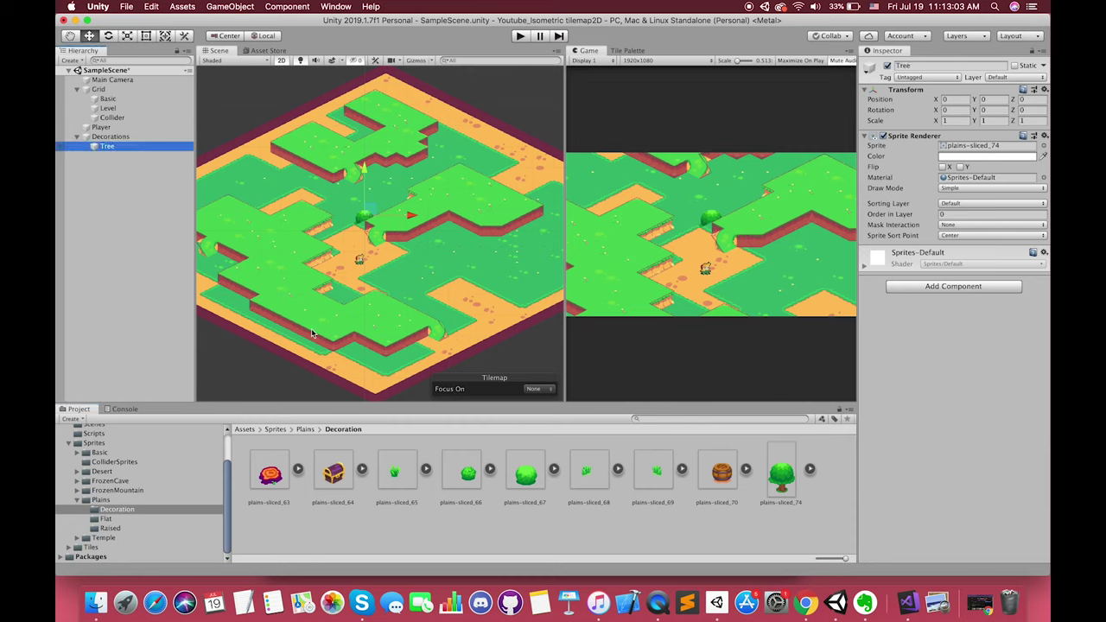
Set the Tree's Order in Layer to 5 and move it near the ramp, to about X 1.13, Y -1.12
{"action": "scroll", "coordinate": [367, 223], "scroll_direction": "up", "scroll_amount": 5}
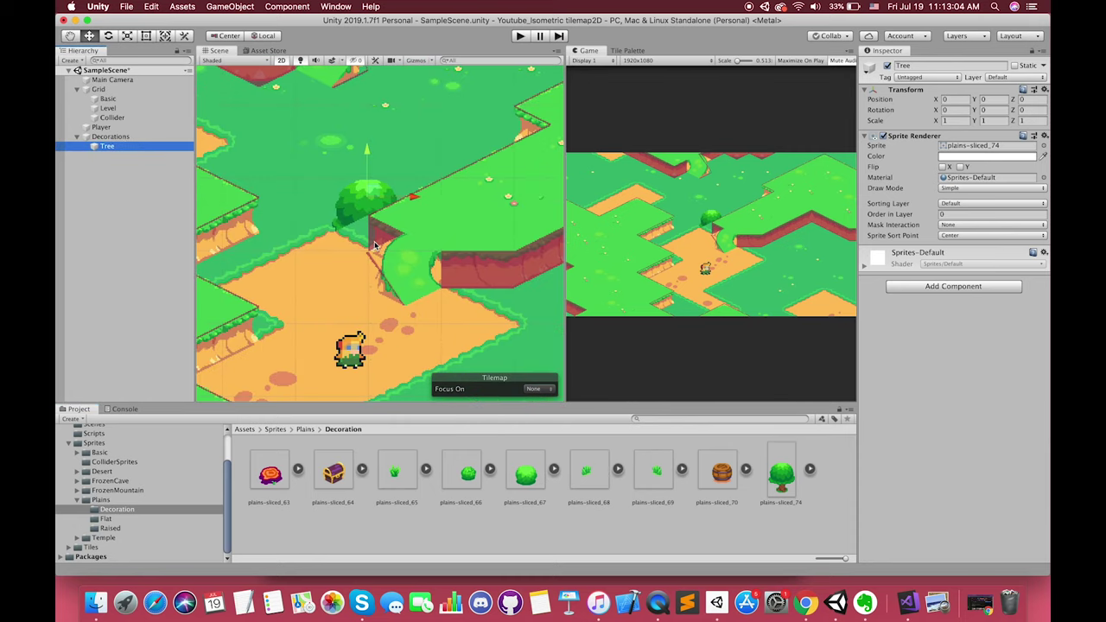
{"action": "left_click", "coordinate": [962, 216]}
{"action": "type", "text": "5"}
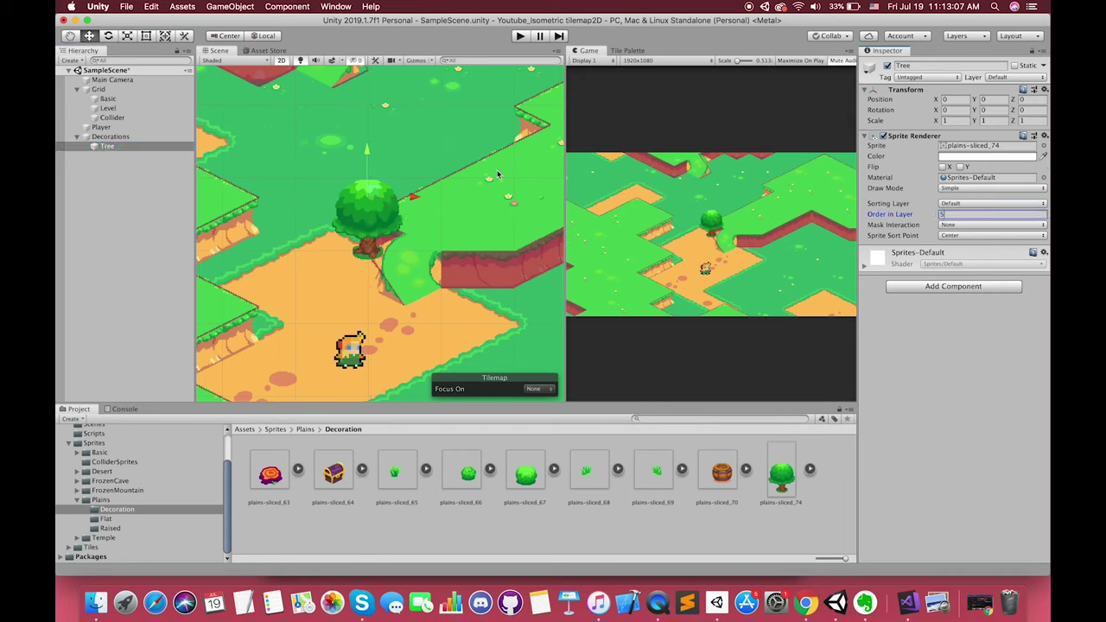
{"action": "scroll", "coordinate": [395, 220], "scroll_direction": "down", "scroll_amount": 3}
{"action": "left_click_drag", "start_coordinate": [395, 220], "coordinate": [437, 260]}
{"action": "scroll", "coordinate": [437, 281], "scroll_direction": "down", "scroll_amount": 3}
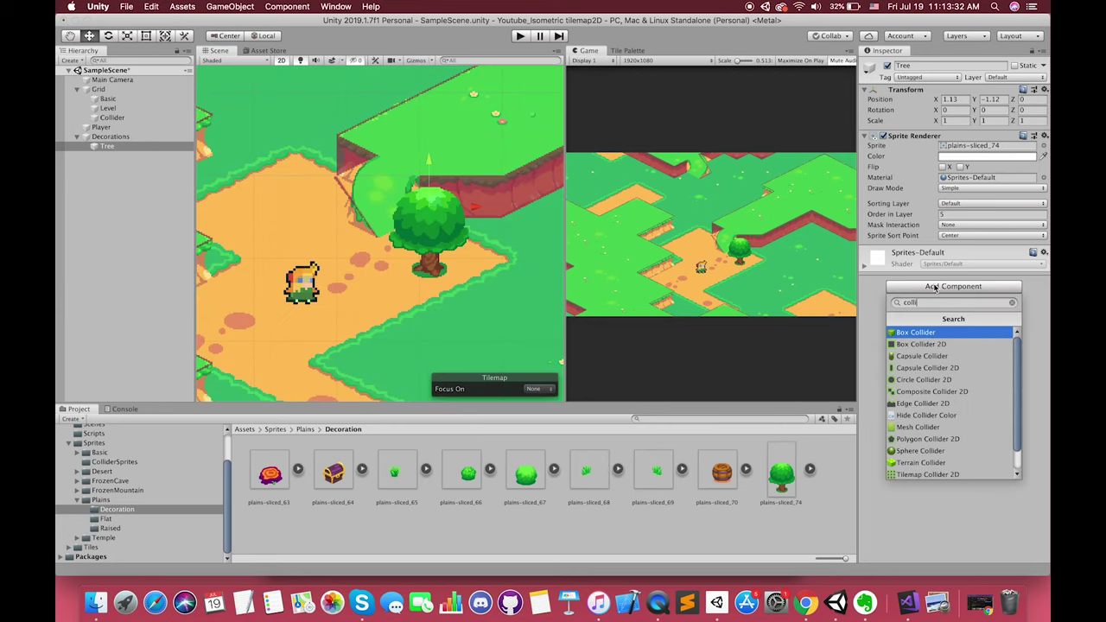
Add a Box Collider 2D to the Tree and shrink it around the trunk to about 0.24 by 0.35
{"action": "left_click", "coordinate": [921, 344]}
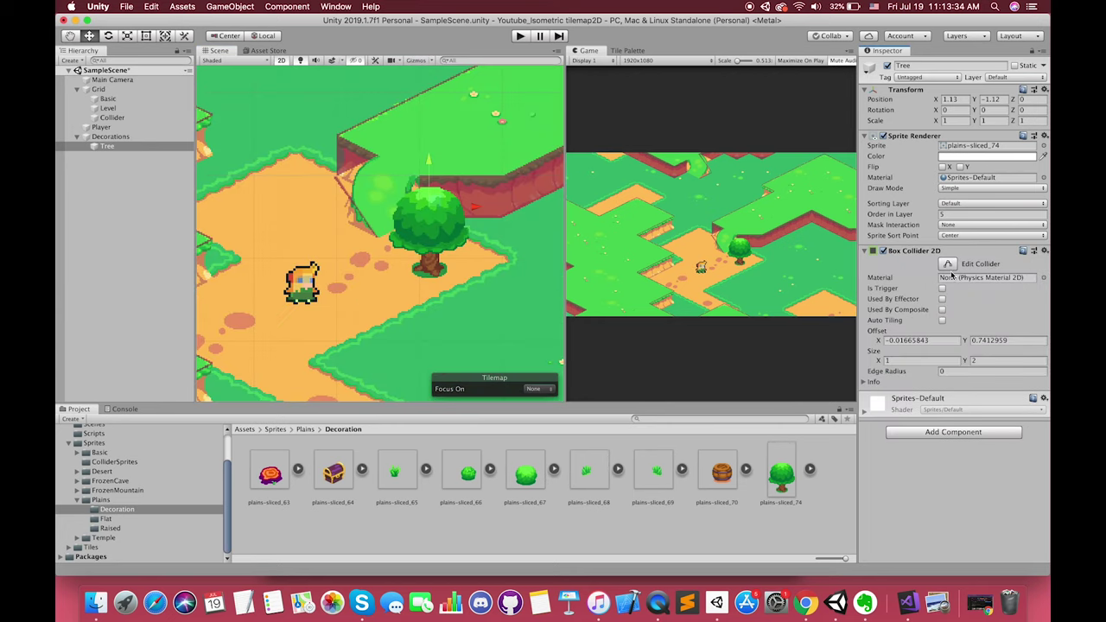
{"action": "left_click_drag", "start_coordinate": [428, 248], "coordinate": [429, 250]}
{"action": "scroll", "coordinate": [429, 250], "scroll_direction": "up", "scroll_amount": 5}
{"action": "left_click_drag", "start_coordinate": [317, 297], "coordinate": [404, 297]}
{"action": "left_click_drag", "start_coordinate": [547, 303], "coordinate": [458, 304]}
{"action": "left_click_drag", "start_coordinate": [432, 351], "coordinate": [439, 322]}
{"action": "scroll", "coordinate": [441, 323], "scroll_direction": "down", "scroll_amount": 2}
{"action": "scroll", "coordinate": [440, 324], "scroll_direction": "down", "scroll_amount": 3}
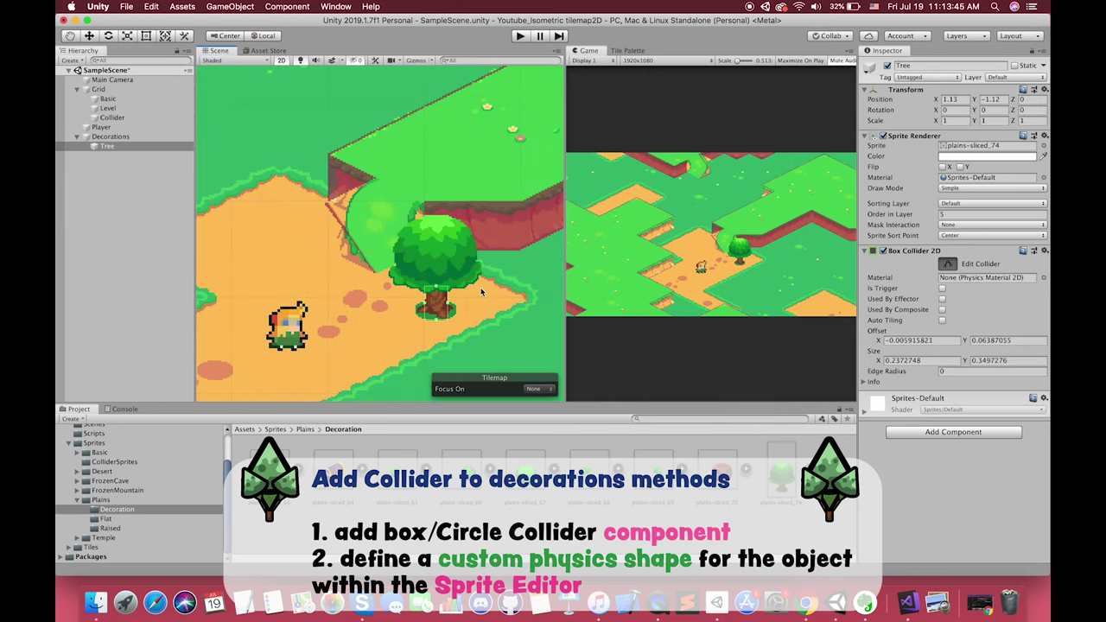
Move the Tree away from the ramp to about X 1.42, Y -1.77
{"action": "left_click", "coordinate": [99, 139]}
{"action": "left_click", "coordinate": [102, 147]}
{"action": "left_click_drag", "start_coordinate": [445, 247], "coordinate": [450, 292]}
{"action": "scroll", "coordinate": [449, 292], "scroll_direction": "down", "scroll_amount": 2}
Playtest the scene by walking the Player around the Tree to check its collider and drawing order, ending in edit mode
{"action": "left_click", "coordinate": [522, 37]}
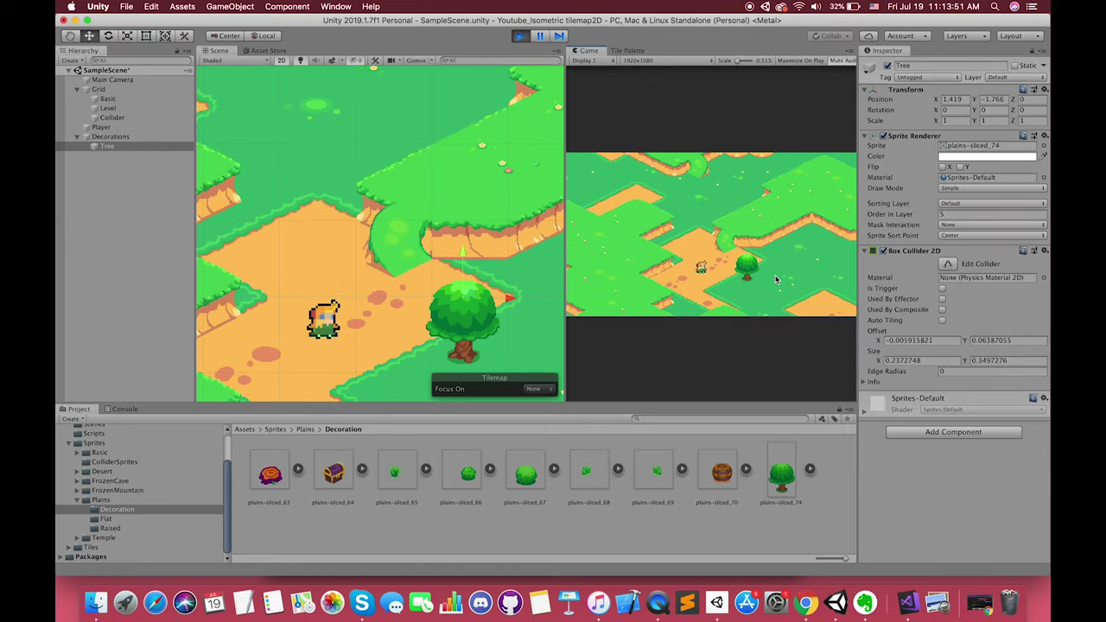
{"action": "key", "text": "Right"}
{"action": "key", "text": "Down"}
{"action": "key", "text": "Up"}
{"action": "key", "text": "Up"}
{"action": "key", "text": "Right"}
{"action": "key", "text": "Down"}
{"action": "key", "text": "Up"}
{"action": "key", "text": "Left"}
{"action": "key", "text": "Down"}
{"action": "key", "text": "Right"}
{"action": "key", "text": "Left"}
{"action": "key", "text": "Up"}
{"action": "key", "text": "Right"}
{"action": "key", "text": "Down"}
{"action": "key", "text": "Up"}
{"action": "key", "text": "Left"}
{"action": "key", "text": "Down"}
{"action": "key", "text": "Right"}
{"action": "key", "text": "Up"}
{"action": "key", "text": "Left"}
{"action": "key", "text": "Down"}
{"action": "key", "text": "Left"}
{"action": "left_click", "coordinate": [519, 35]}
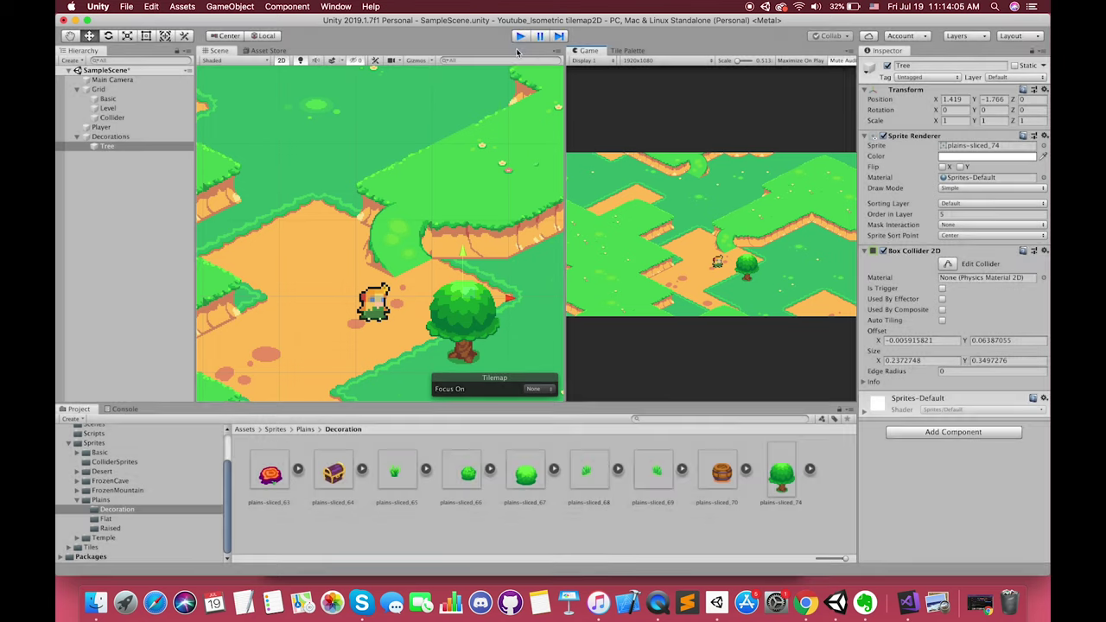
Set the Player's Order in Layer to 5 to match the Tree's sorting order
{"action": "left_click", "coordinate": [100, 127]}
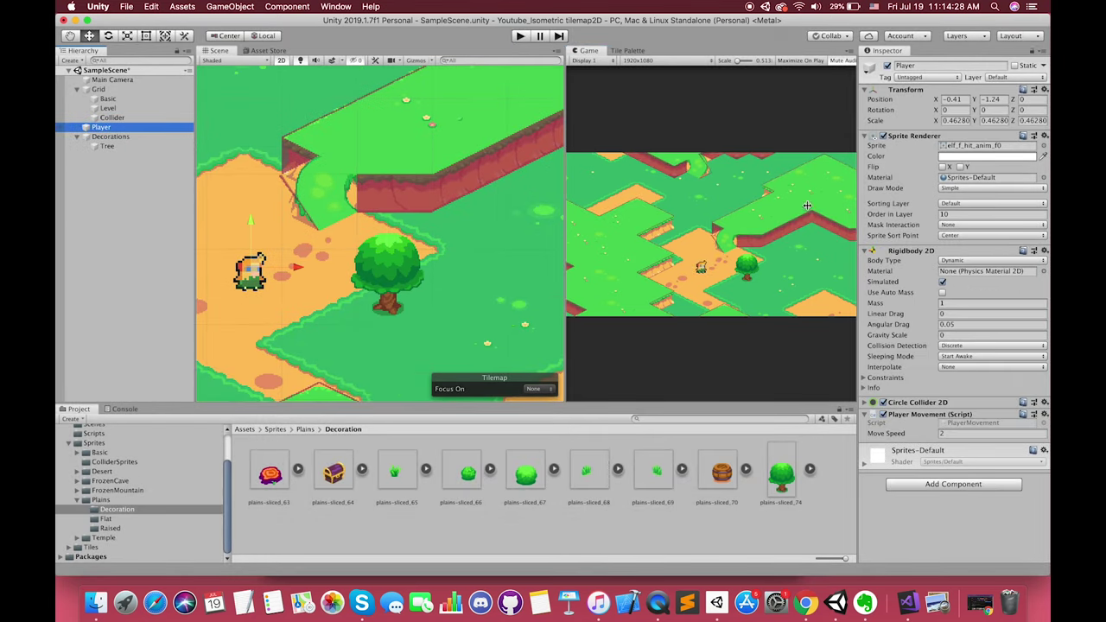
{"action": "left_click", "coordinate": [107, 147]}
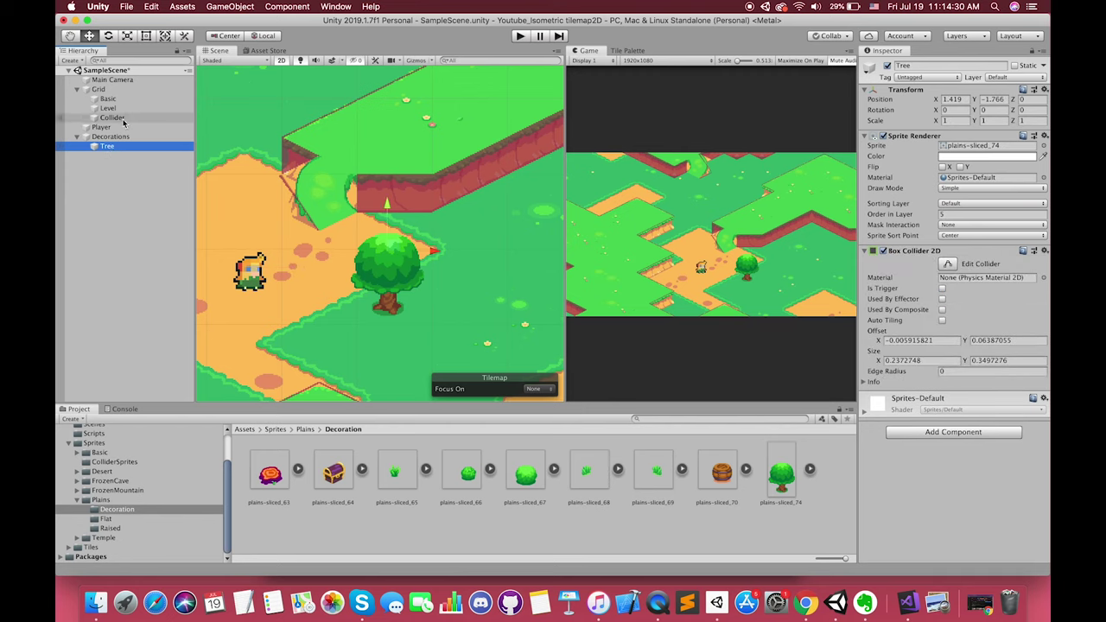
{"action": "key", "text": "Up"}
{"action": "key", "text": "Up"}
{"action": "left_click", "coordinate": [955, 213]}
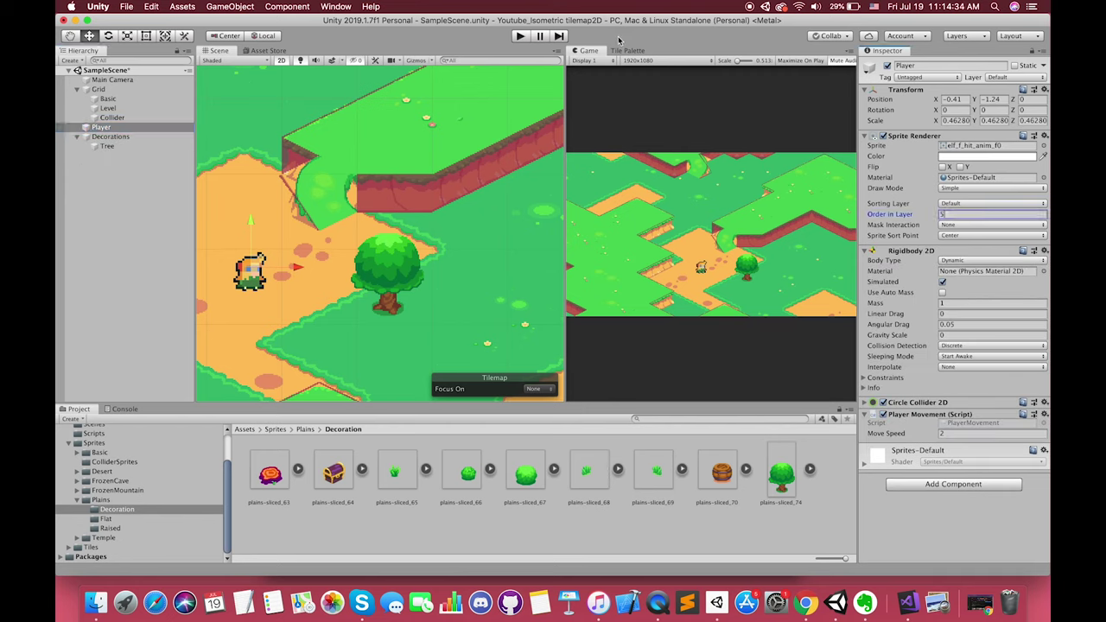
Playtest again, walking the Player in front of and behind the Tree to check their overlap, ending in edit mode
{"action": "left_click", "coordinate": [520, 36]}
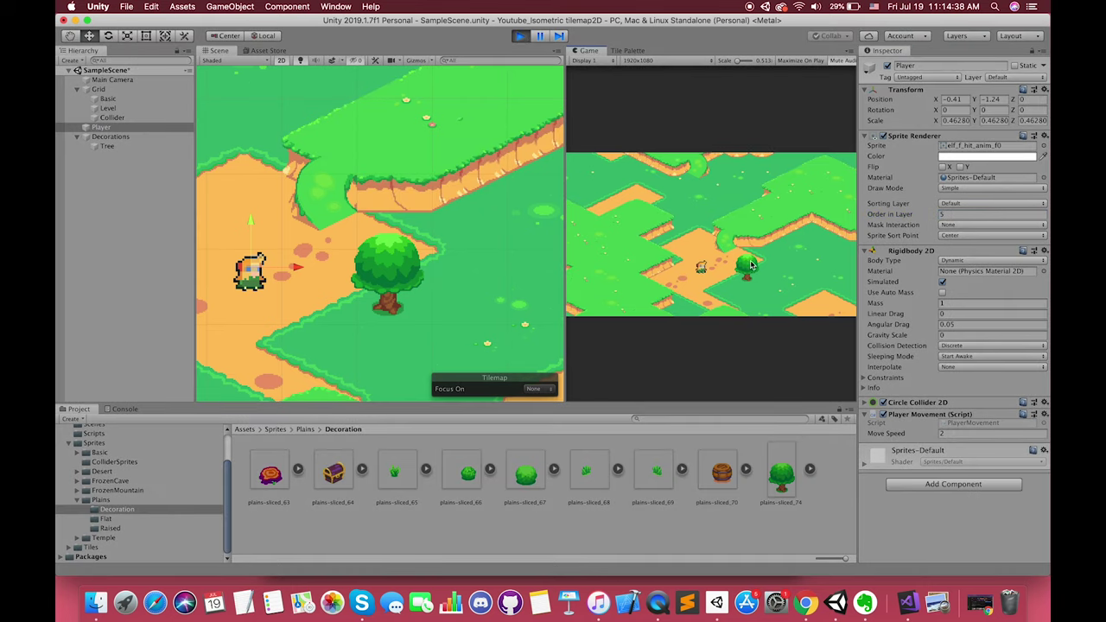
{"action": "key", "text": "d"}
{"action": "key", "text": "w"}
{"action": "key", "text": "s"}
{"action": "key", "text": "d"}
{"action": "key", "text": "w"}
{"action": "key", "text": "a"}
{"action": "key", "text": "s"}
{"action": "key", "text": "d"}
{"action": "key", "text": "w"}
{"action": "key", "text": "a"}
{"action": "key", "text": "d"}
{"action": "key", "text": "d"}
{"action": "key", "text": "s"}
{"action": "key", "text": "a"}
{"action": "key", "text": "d"}
{"action": "key", "text": "w"}
{"action": "key", "text": "a"}
{"action": "key", "text": "s"}
{"action": "key", "text": "w"}
{"action": "key", "text": "d"}
{"action": "key", "text": "a"}
{"action": "key", "text": "s"}
{"action": "key", "text": "w"}
{"action": "key", "text": "d"}
{"action": "key", "text": "a"}
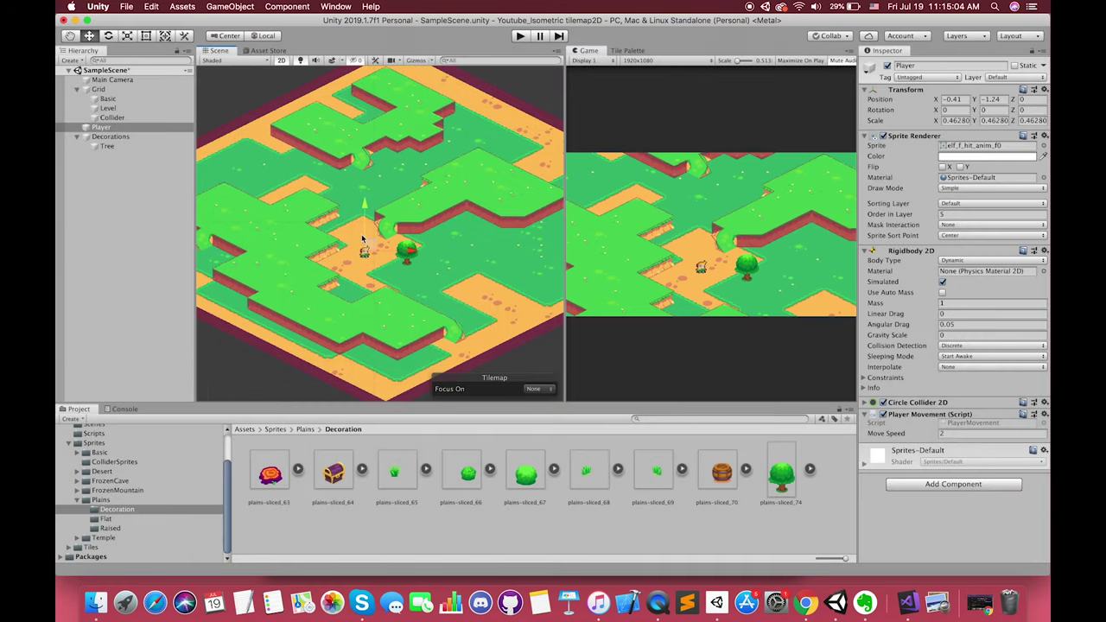
Populate the level with trees, bushes, grass, barrels, a cat statue and other decoration sprites
{"action": "left_click", "coordinate": [413, 243]}
{"action": "left_click_drag", "start_coordinate": [413, 244], "coordinate": [497, 306]}
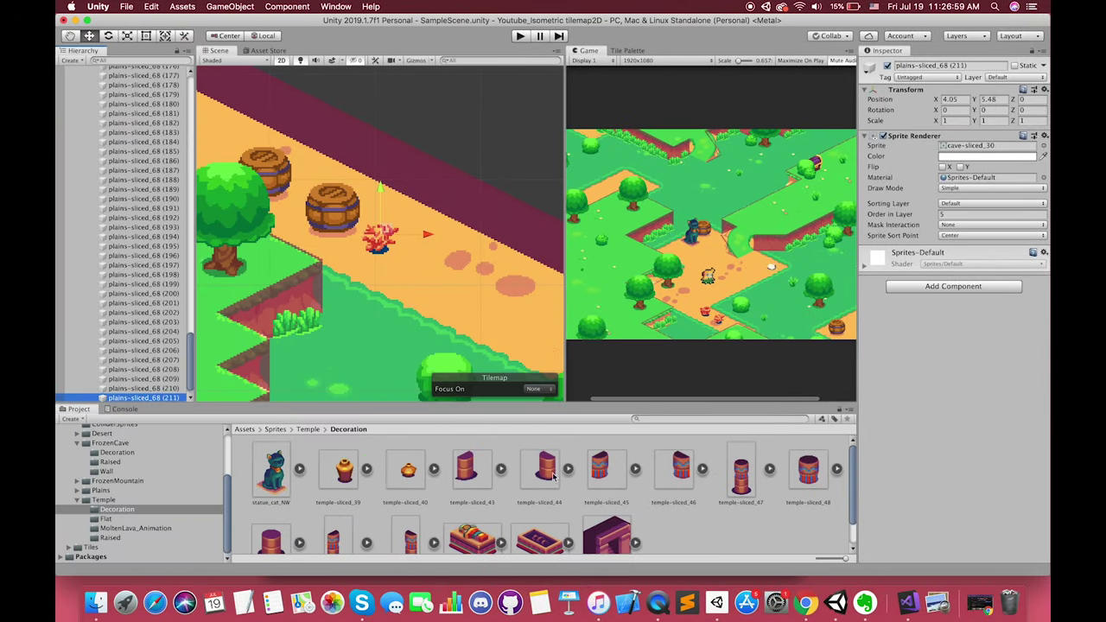
{"action": "scroll", "coordinate": [354, 294], "scroll_direction": "down", "scroll_amount": 5}
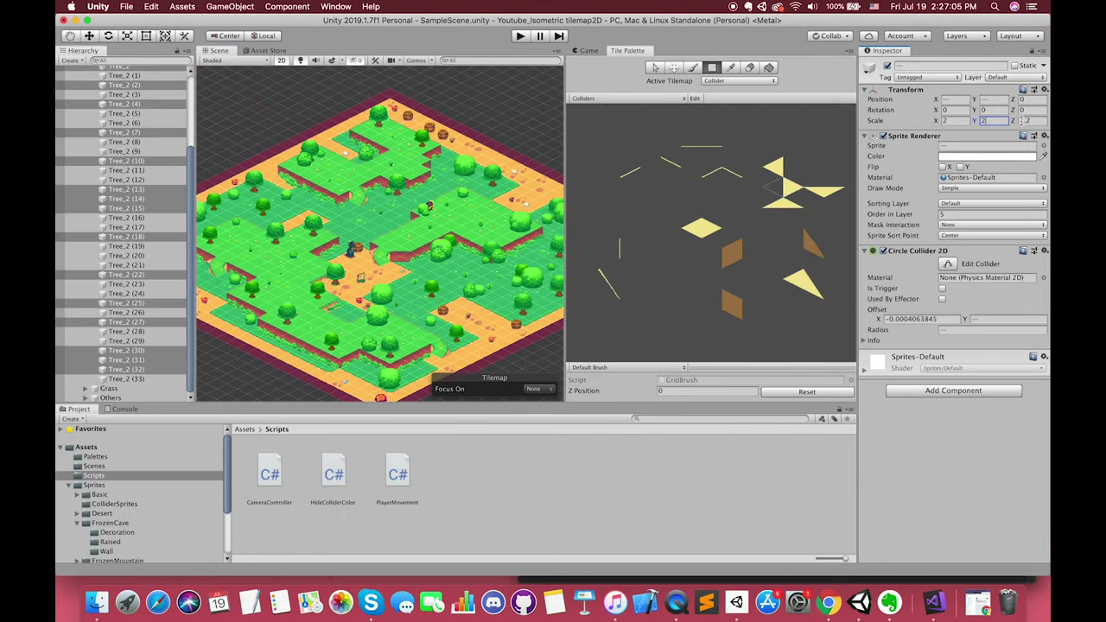
Set the Scale of the selected trees to 2
{"action": "left_click", "coordinate": [1025, 121]}
{"action": "middle_click_drag", "start_coordinate": [522, 208], "coordinate": [506, 211]}
{"action": "left_click", "coordinate": [1035, 120]}
{"action": "left_click", "coordinate": [955, 157]}
{"action": "left_click_drag", "start_coordinate": [138, 97], "coordinate": [79, 126]}
{"action": "left_click", "coordinate": [159, 76]}
{"action": "mouse_move", "coordinate": [155, 90]}
{"action": "left_mouse_down"}
{"action": "mouse_move", "coordinate": [156, 104]}
{"action": "mouse_move", "coordinate": [157, 87]}
{"action": "left_mouse_up"}
{"action": "scroll", "coordinate": [432, 279], "scroll_direction": "up", "scroll_amount": 5}
{"action": "left_click", "coordinate": [63, 20]}
{"action": "scroll", "coordinate": [92, 166], "scroll_direction": "up", "scroll_amount": 10}
{"action": "left_click", "coordinate": [85, 155]}
{"action": "scroll", "coordinate": [362, 248], "scroll_direction": "down", "scroll_amount": 5}
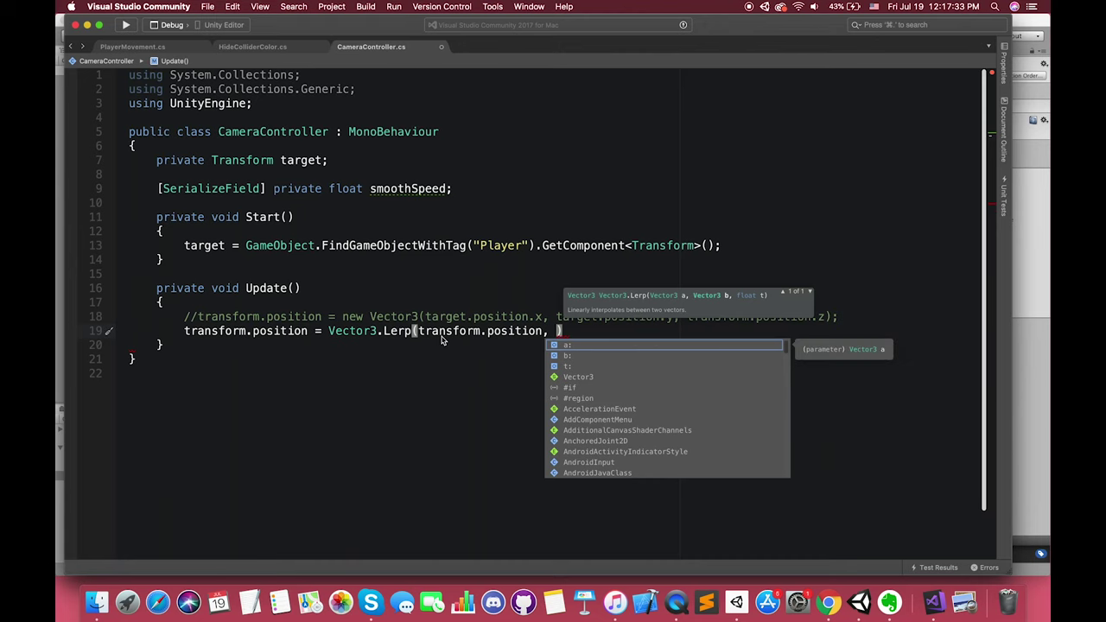
Complete the Lerp call in CameraController.cs with new Vector3(target.position.x, target.position.y, transform.position.z) and smoothSpeed * Time.deltaTime as its remaining arguments
{"action": "type", "text": "new Vector3(target.position.x, target.position."}
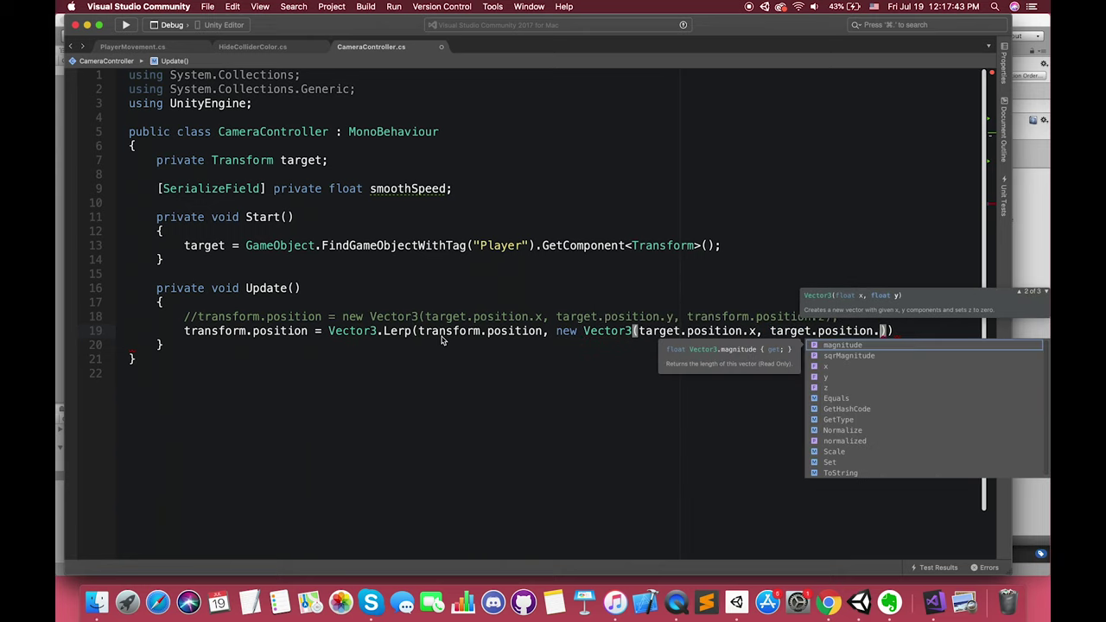
{"action": "type", "text": "y, transform.position.z), smoothSpeed "}
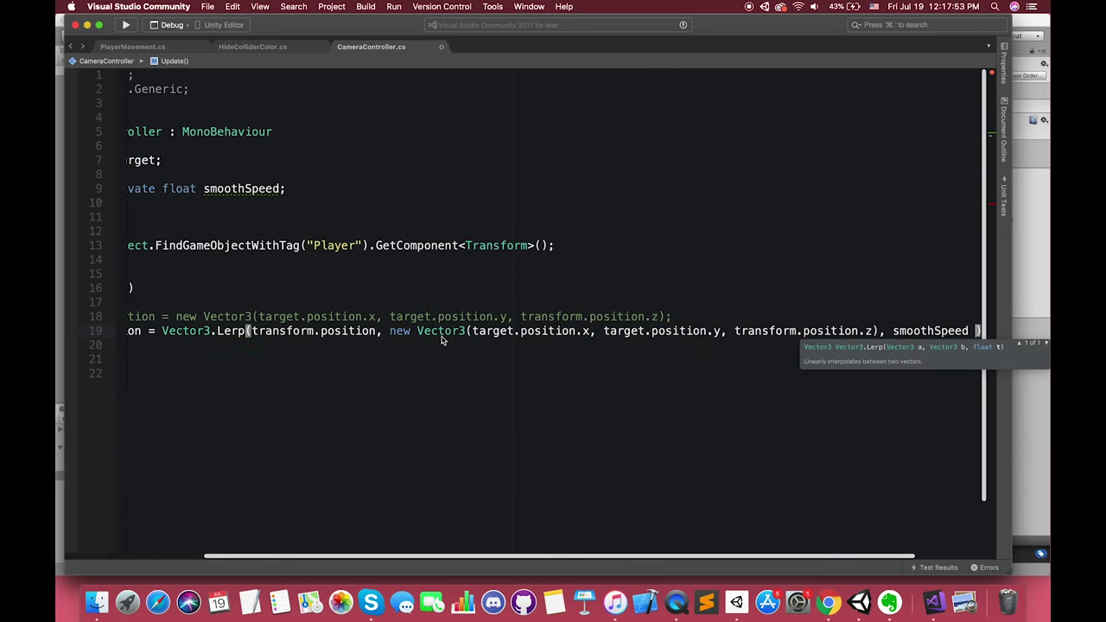
{"action": "type", "text": "* Time.deltaTime"}
{"action": "scroll", "coordinate": [176, 549], "scroll_direction": "left", "scroll_amount": 5}
{"action": "scroll", "coordinate": [177, 549], "scroll_direction": "left", "scroll_amount": 3}
Split the long Lerp statement in Update over three lines, indenting the continuation lines
{"action": "left_click", "coordinate": [479, 290]}
{"action": "key", "text": "Return"}
{"action": "key", "text": "Tab"}
{"action": "key", "text": "Tab"}
{"action": "key", "text": "Tab"}
{"action": "key", "text": "Tab"}
{"action": "key", "text": "Tab"}
{"action": "key", "text": "Tab"}
{"action": "key", "text": "Tab"}
{"action": "left_click", "coordinate": [781, 299]}
{"action": "key", "text": "Return"}
{"action": "key", "text": "Tab"}
{"action": "key", "text": "Tab"}
{"action": "key", "text": "Tab"}
{"action": "key", "text": "Tab"}
{"action": "key", "text": "Tab"}
{"action": "key", "text": "Tab"}
{"action": "key", "text": "Tab"}
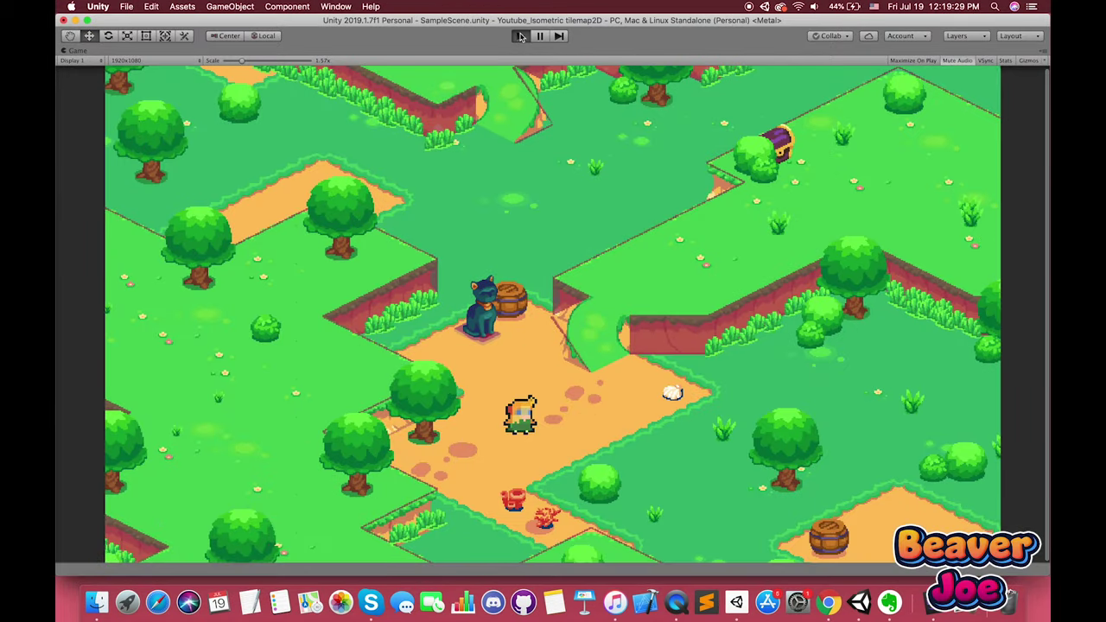
Playtest the decorated level, walking the Player across the map to check the camera follow, colliders and tree overlap
{"action": "key", "text": "Right"}
{"action": "key", "text": "Up"}
{"action": "key", "text": "Left"}
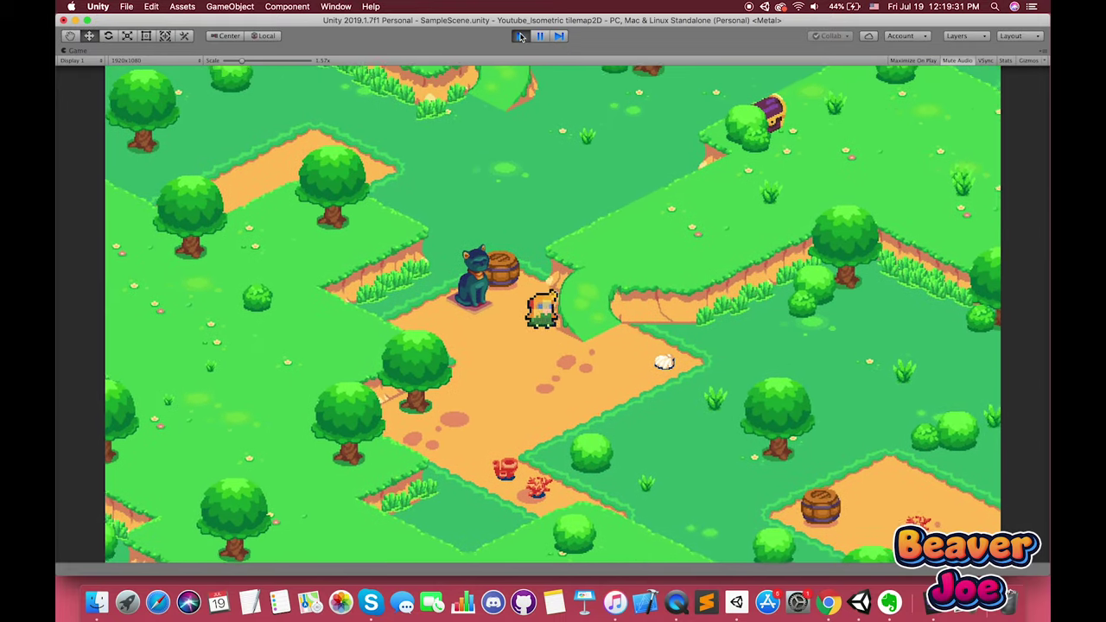
{"action": "key", "text": "Up"}
{"action": "key", "text": "Left"}
{"action": "key", "text": "Up"}
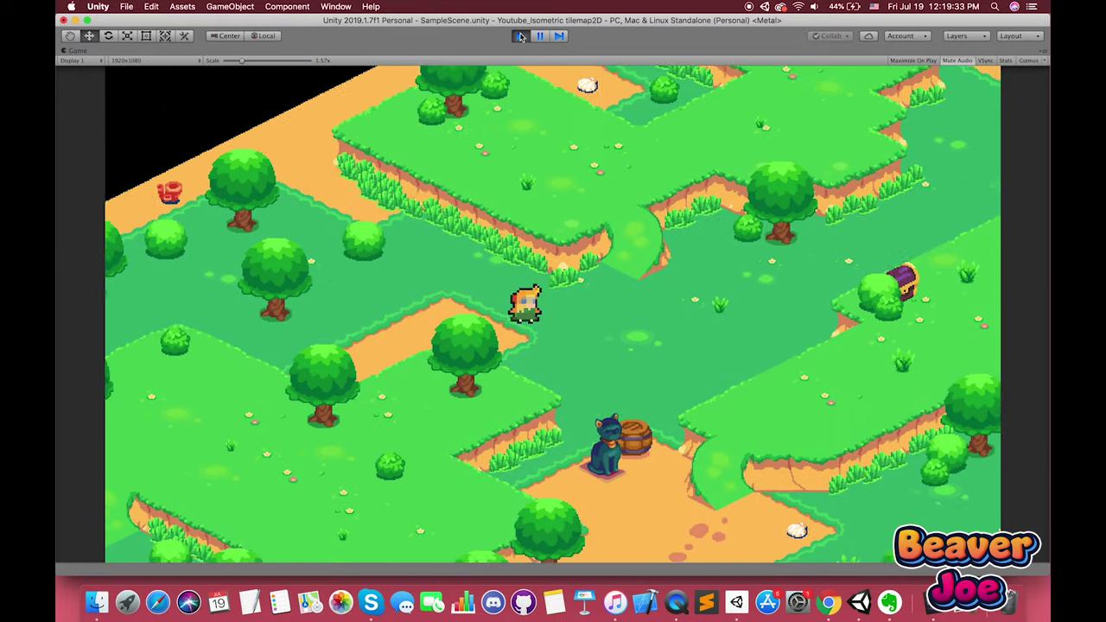
{"action": "key", "text": "w"}
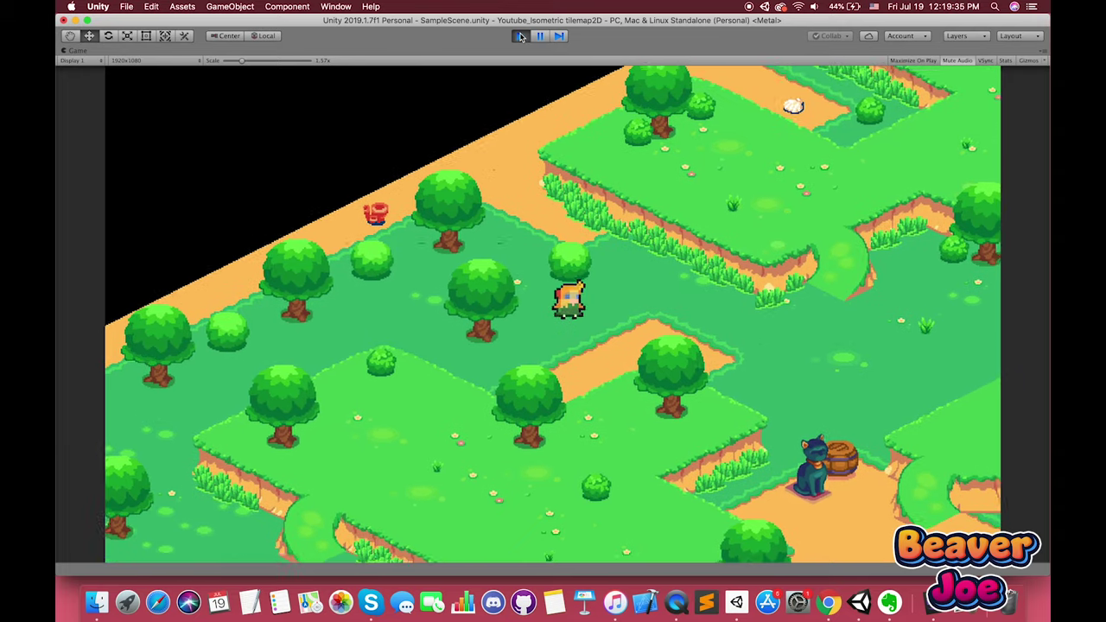
{"action": "key", "text": "Right"}
{"action": "key", "text": "Down"}
{"action": "key", "text": "Left"}
{"action": "key", "text": "Up"}
{"action": "key", "text": "Down"}
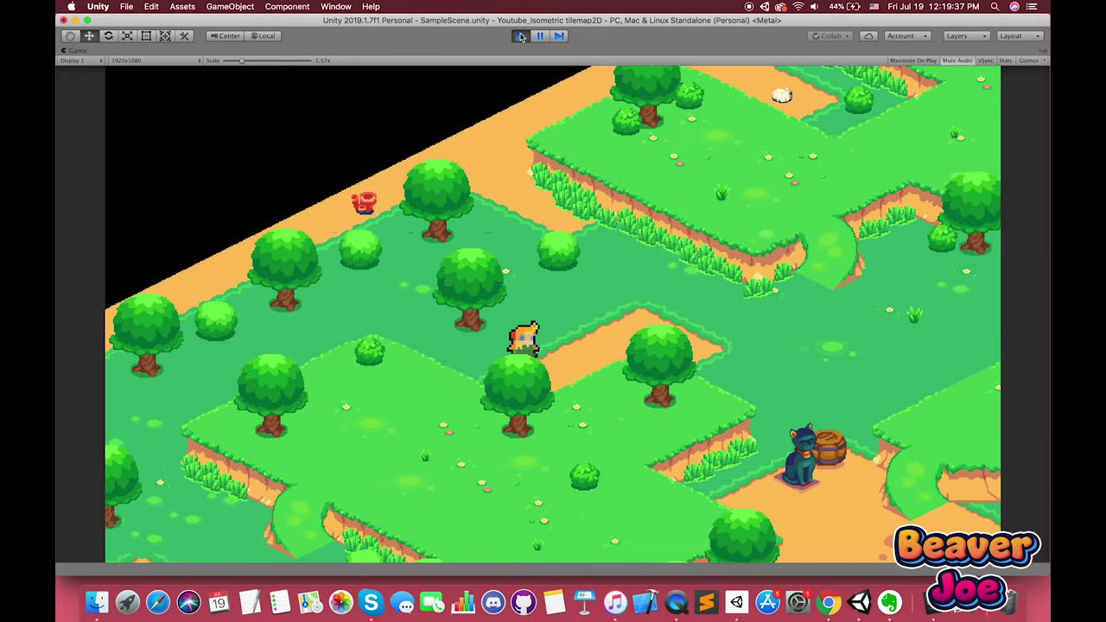
{"action": "key", "text": "Left"}
{"action": "key", "text": "Up"}
{"action": "key", "text": "Down"}
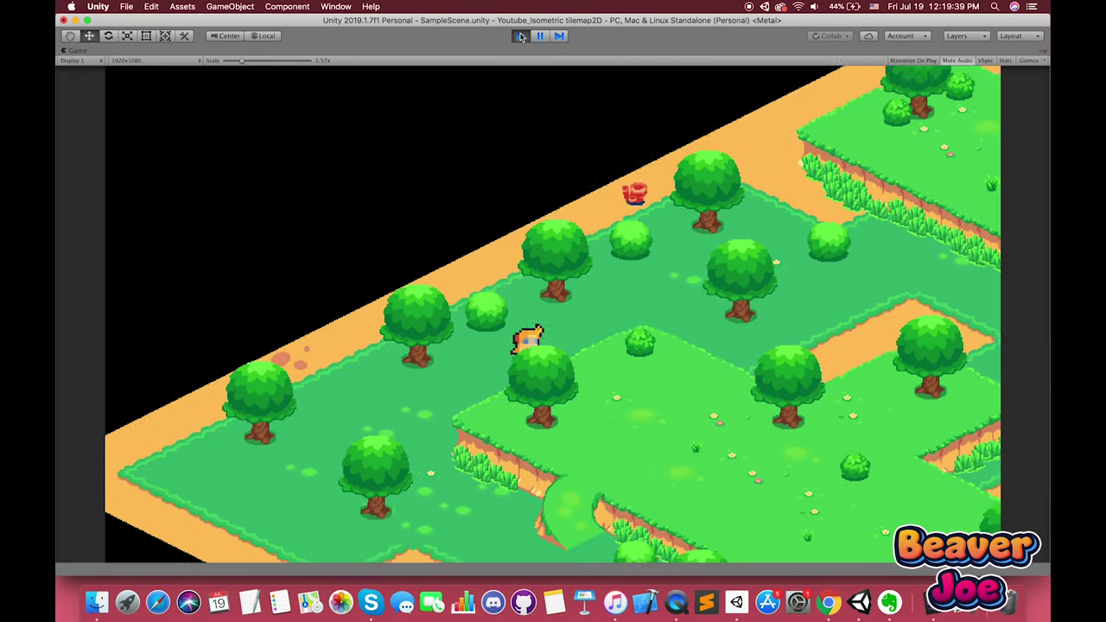
{"action": "key", "text": "s"}
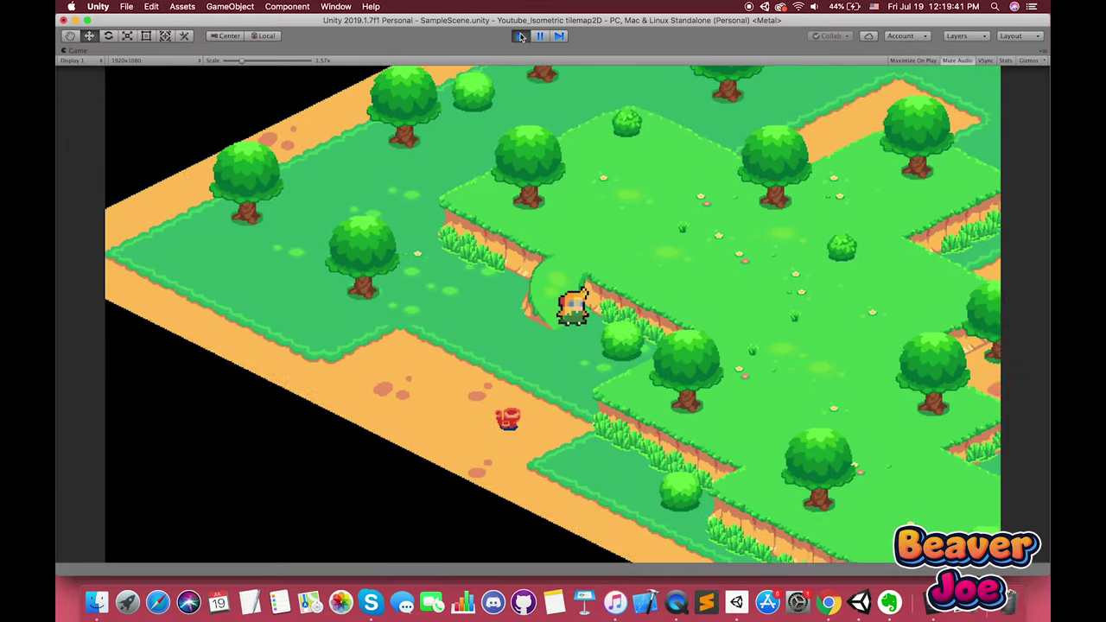